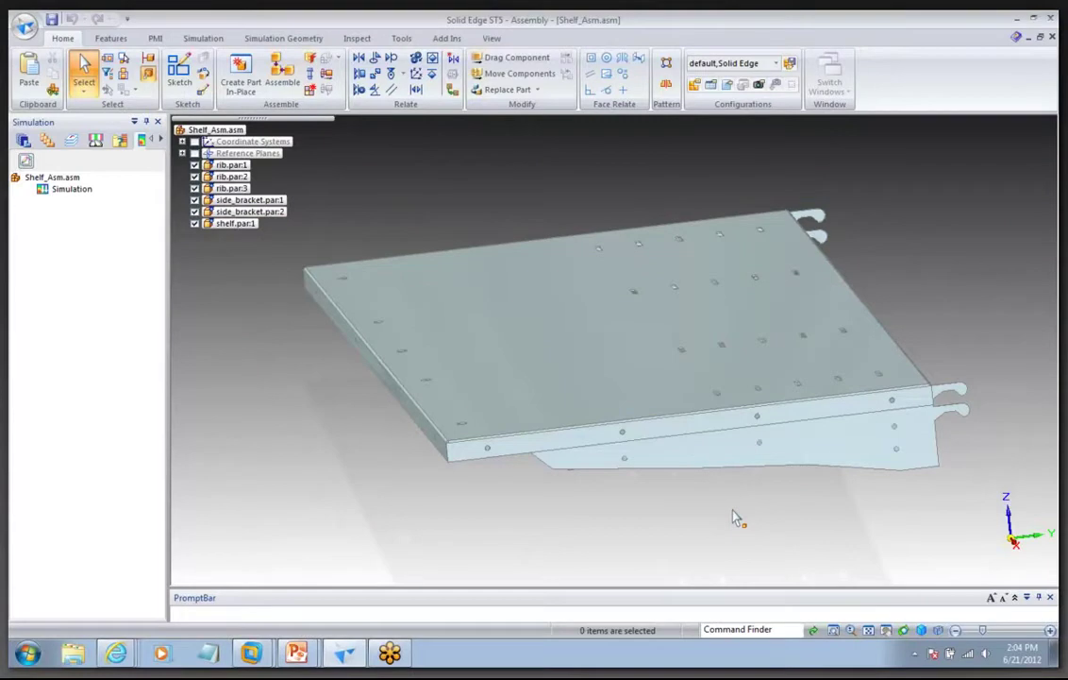
Open shelf.par for in-place editing from the assembly and switch it to the Simplify environment
middle_click_drag(733, 511, 733, 511)
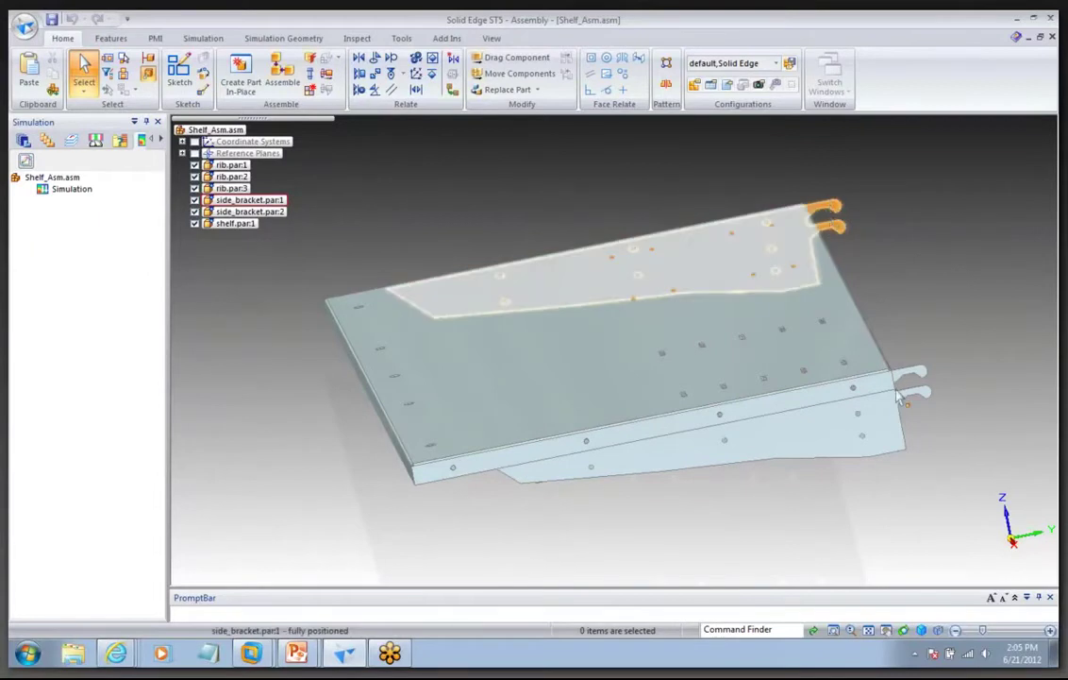
middle_click_drag(895, 427, 905, 229)
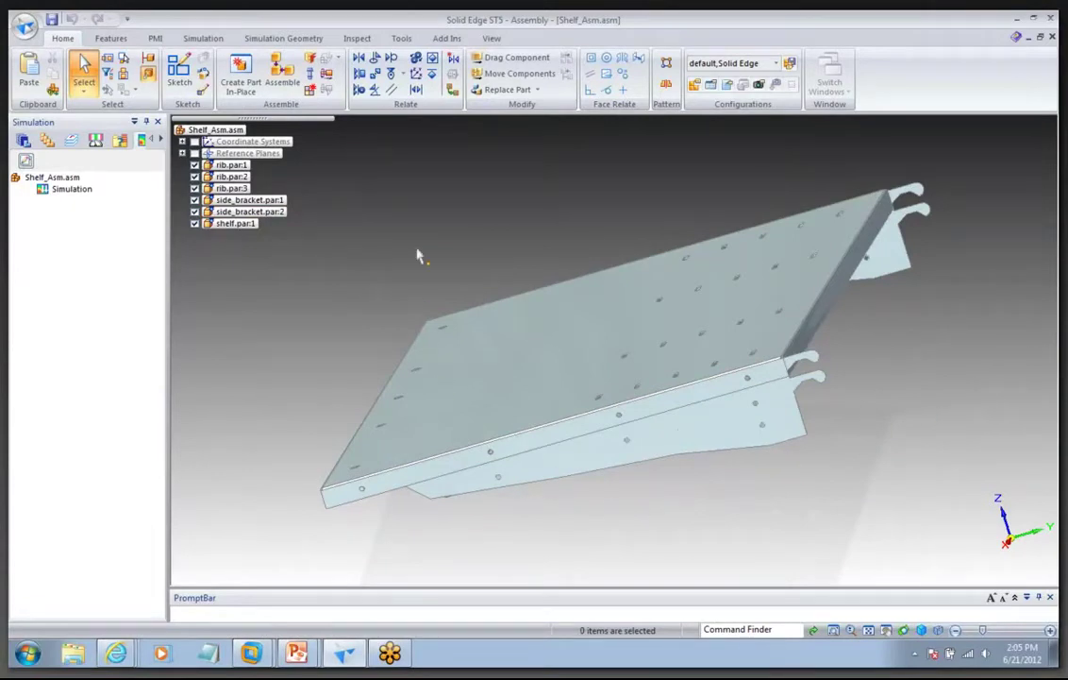
middle_click_drag(417, 247, 375, 217)
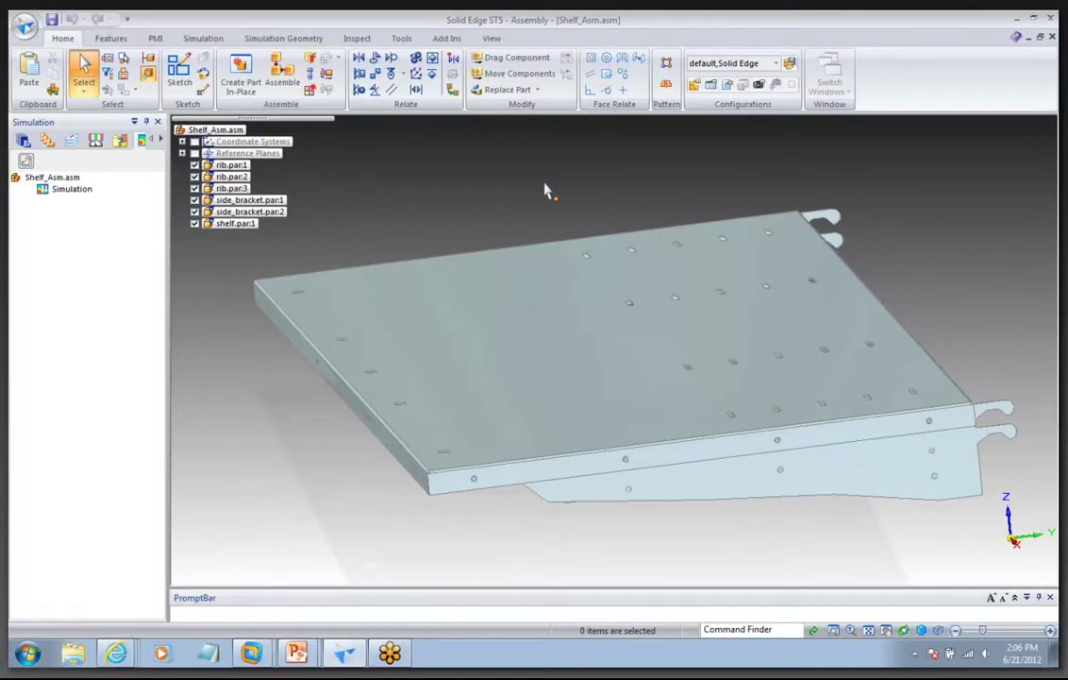
double_click(251, 226)
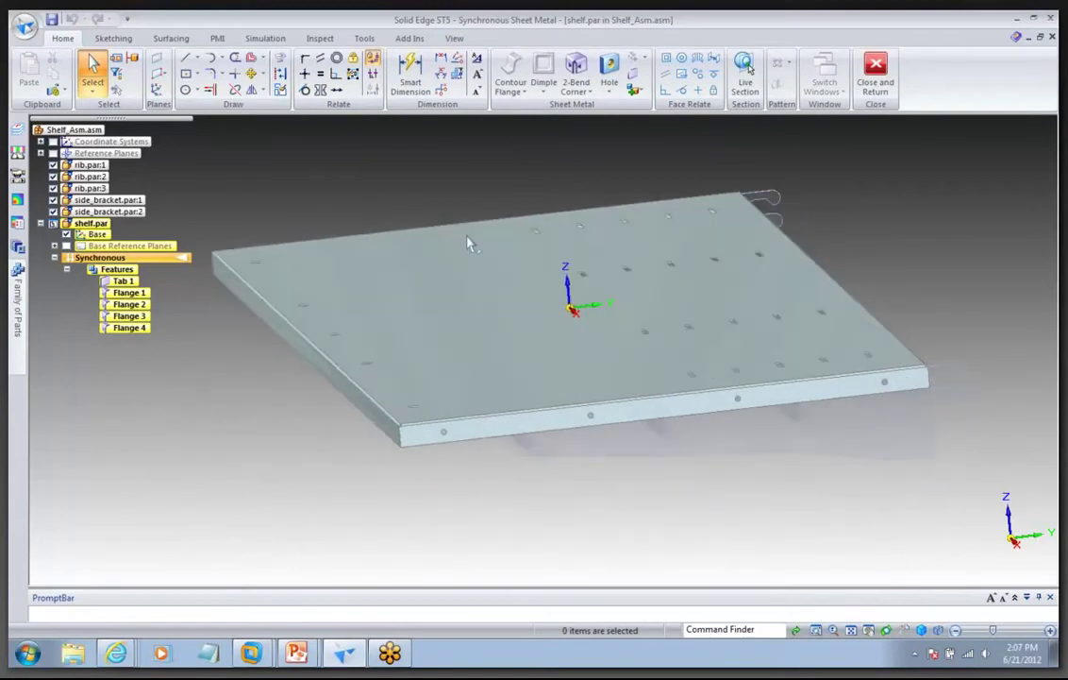
left_click(365, 39)
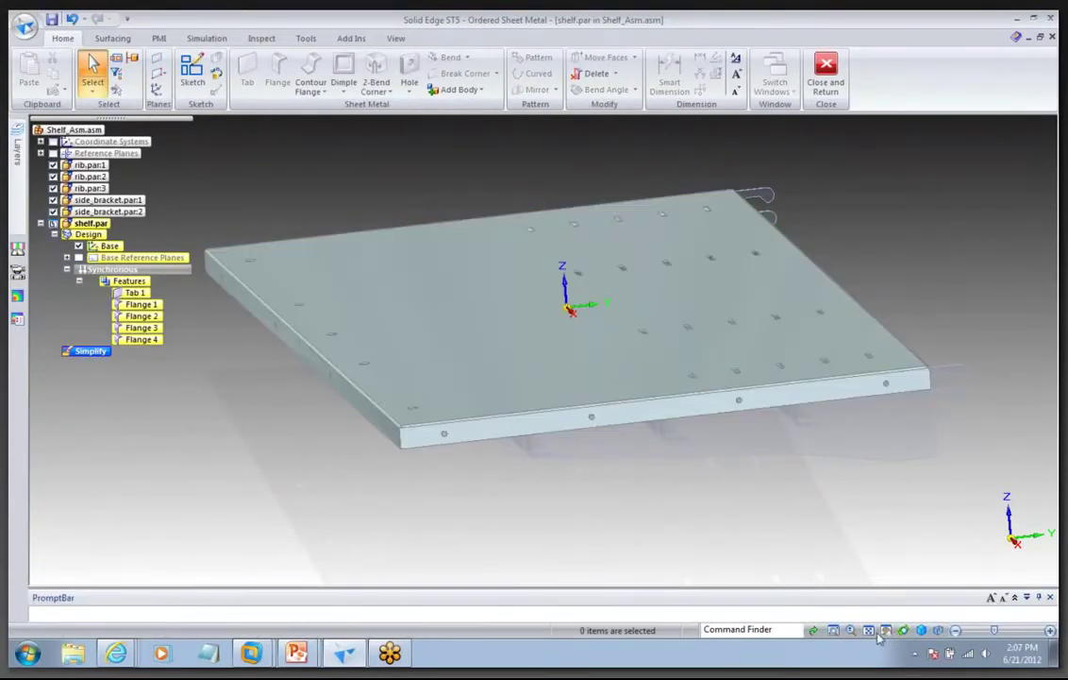
Delete the faces of all the slots, four columns of five, on the shelf's top face
left_click(920, 629)
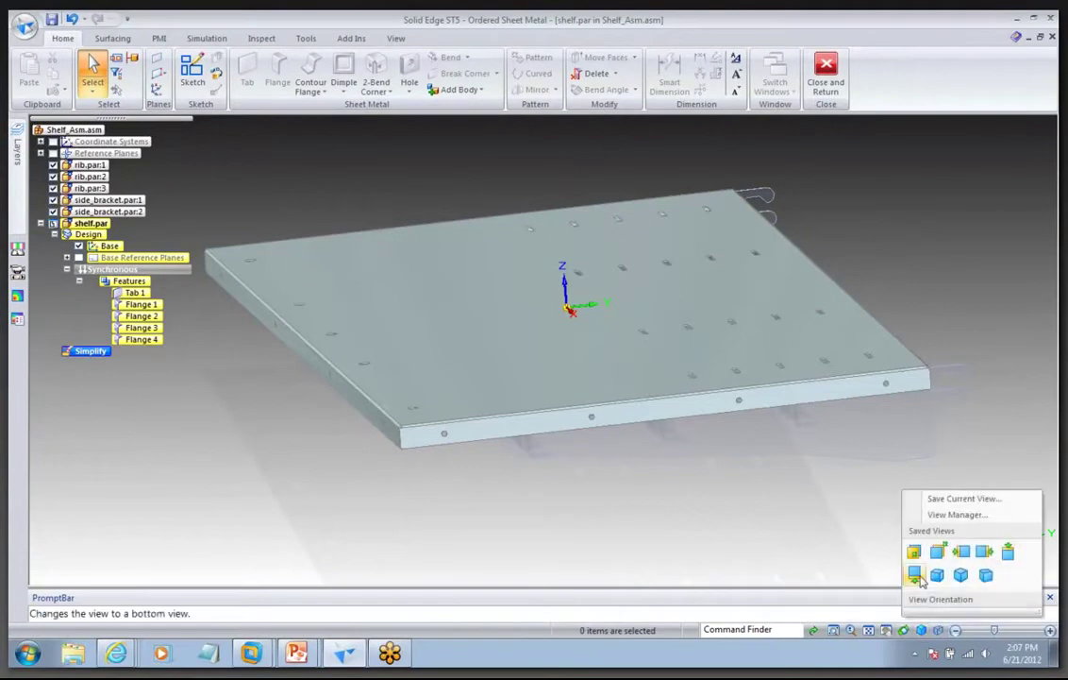
left_click(913, 574)
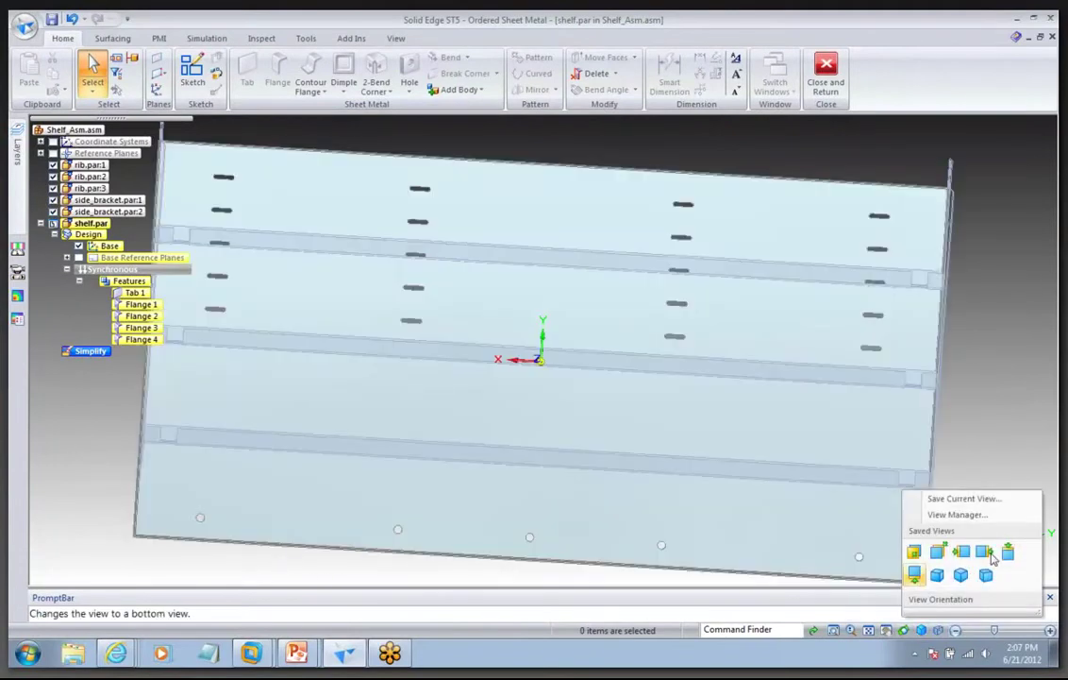
left_click(1006, 553)
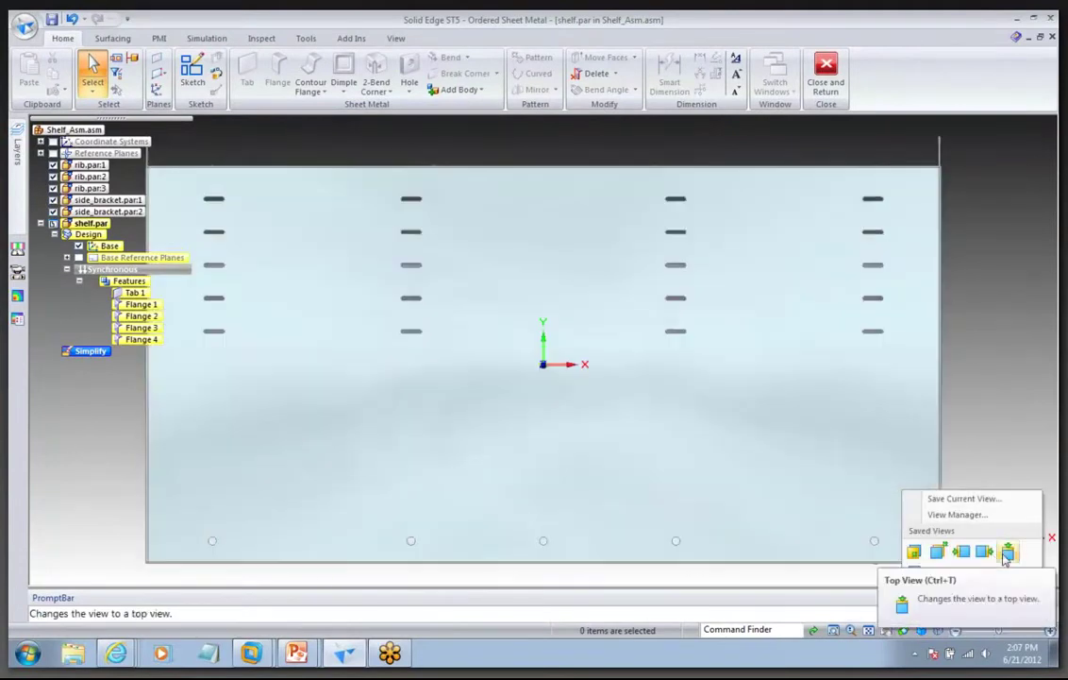
right_click(534, 155)
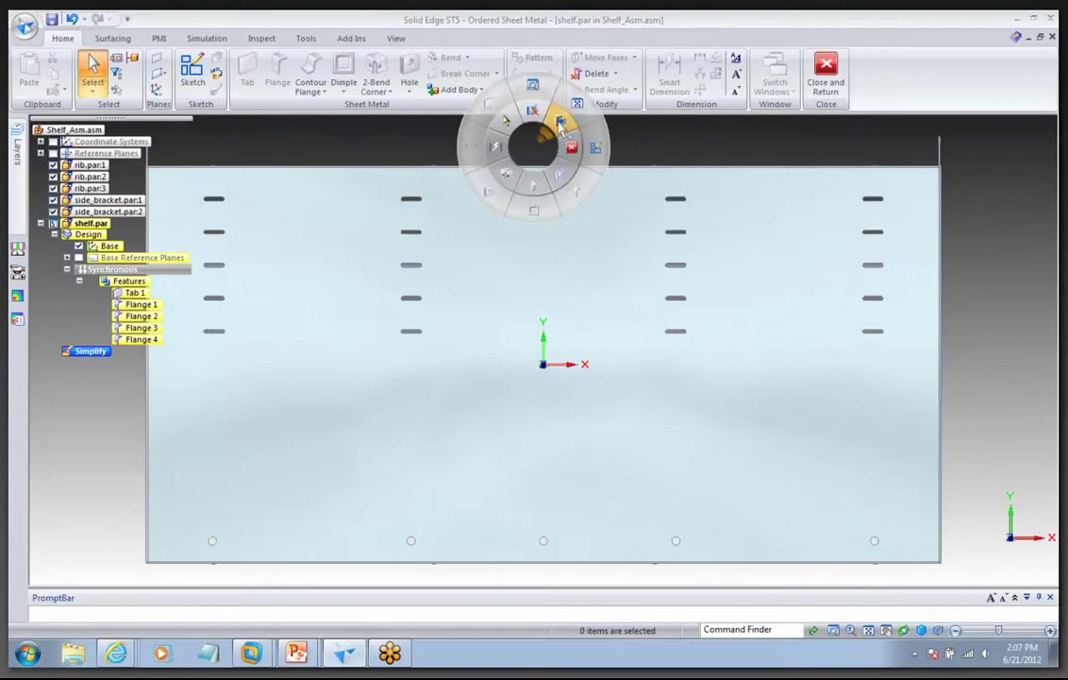
left_click(557, 122)
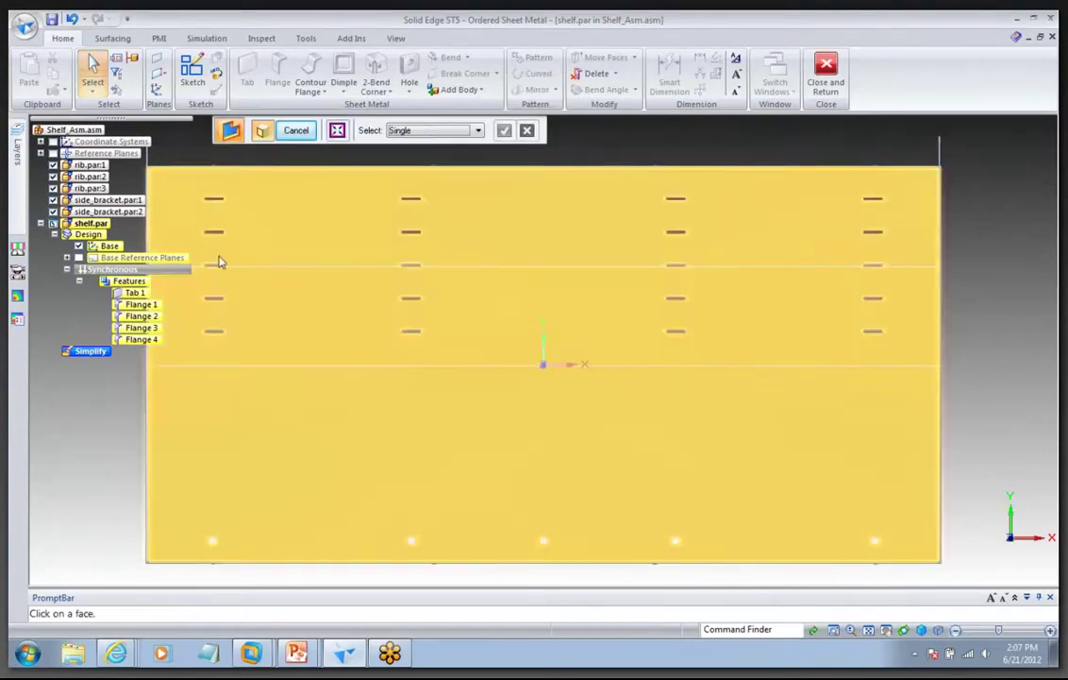
left_click_drag(198, 185, 887, 350)
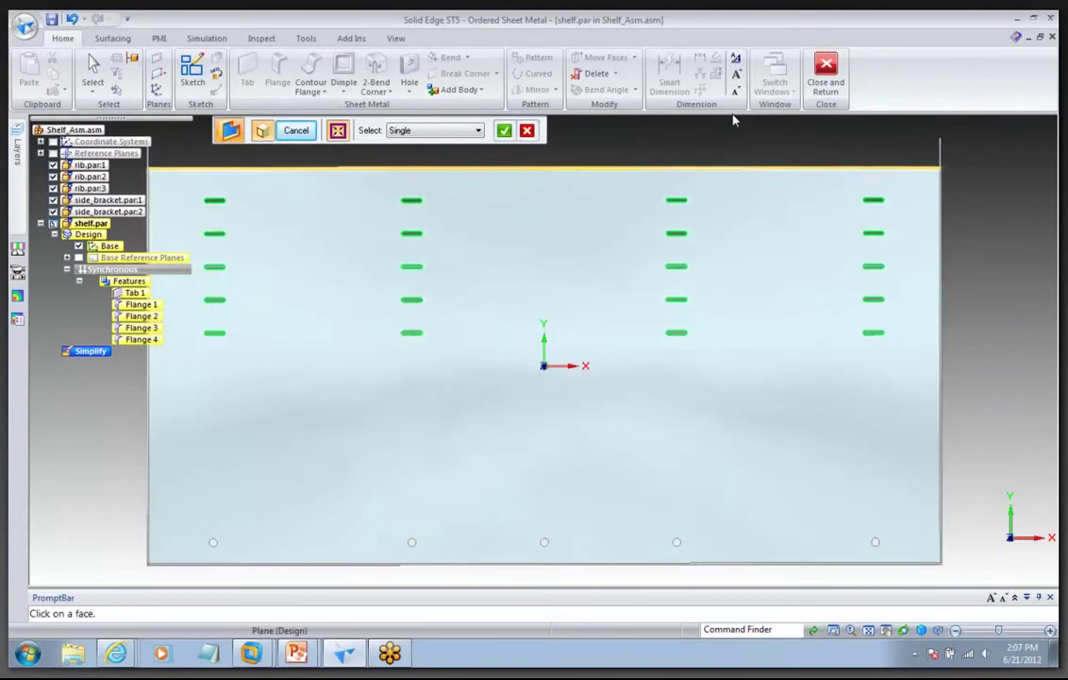
middle_click_drag(734, 120, 727, 157)
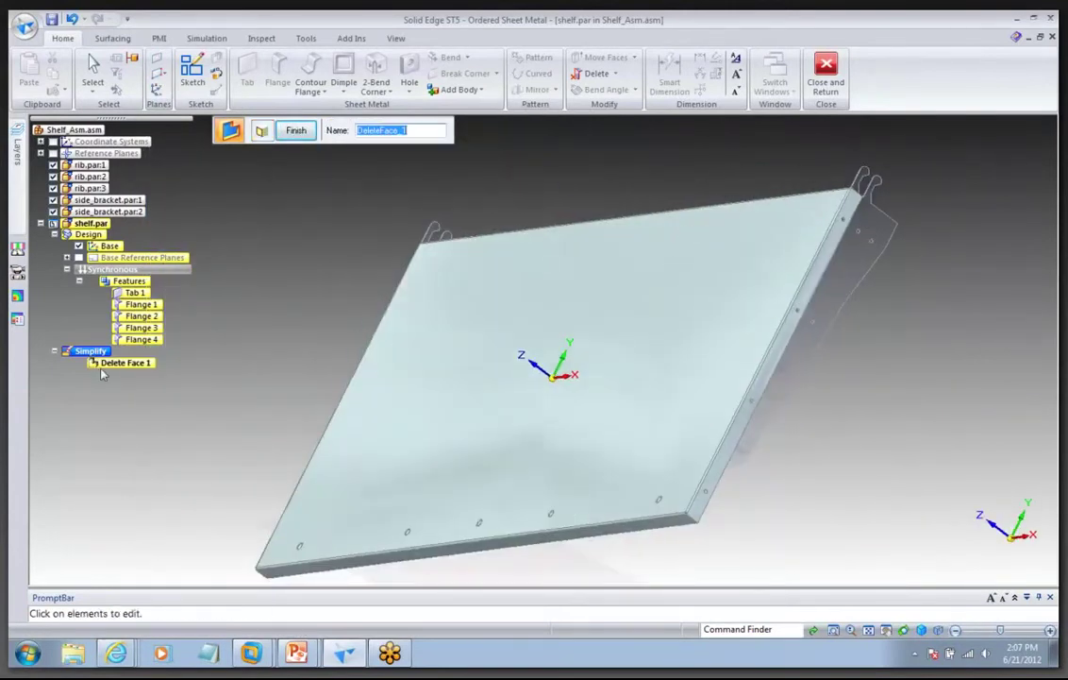
left_click(295, 130)
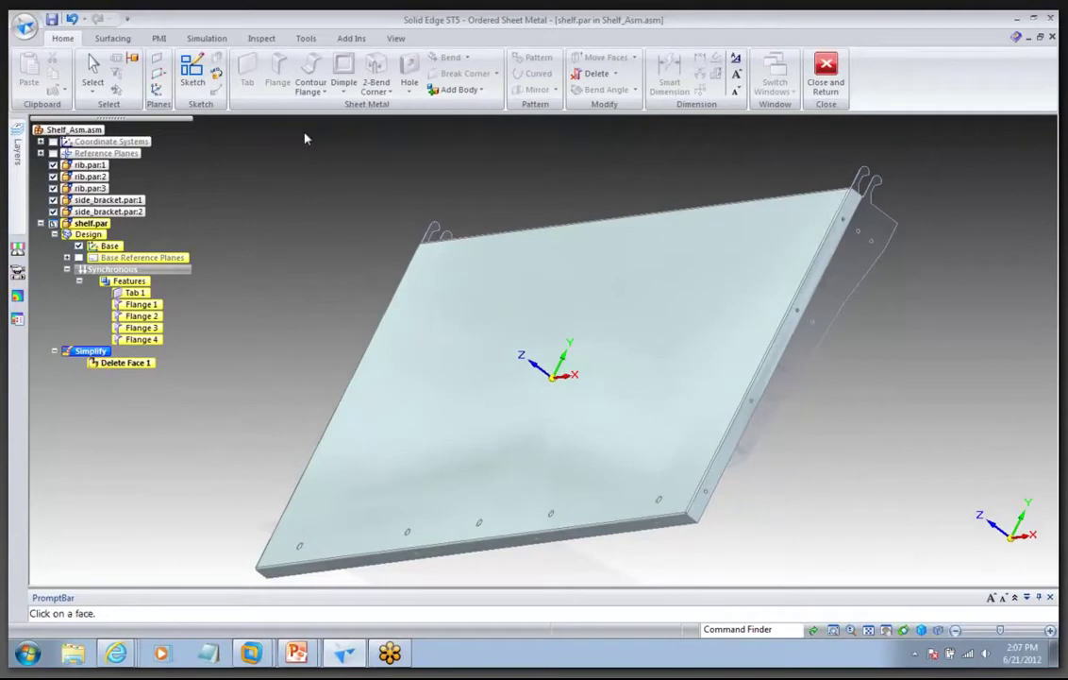
Delete all the round holes from the simplified shelf with the Delete Hole command
left_click(921, 630)
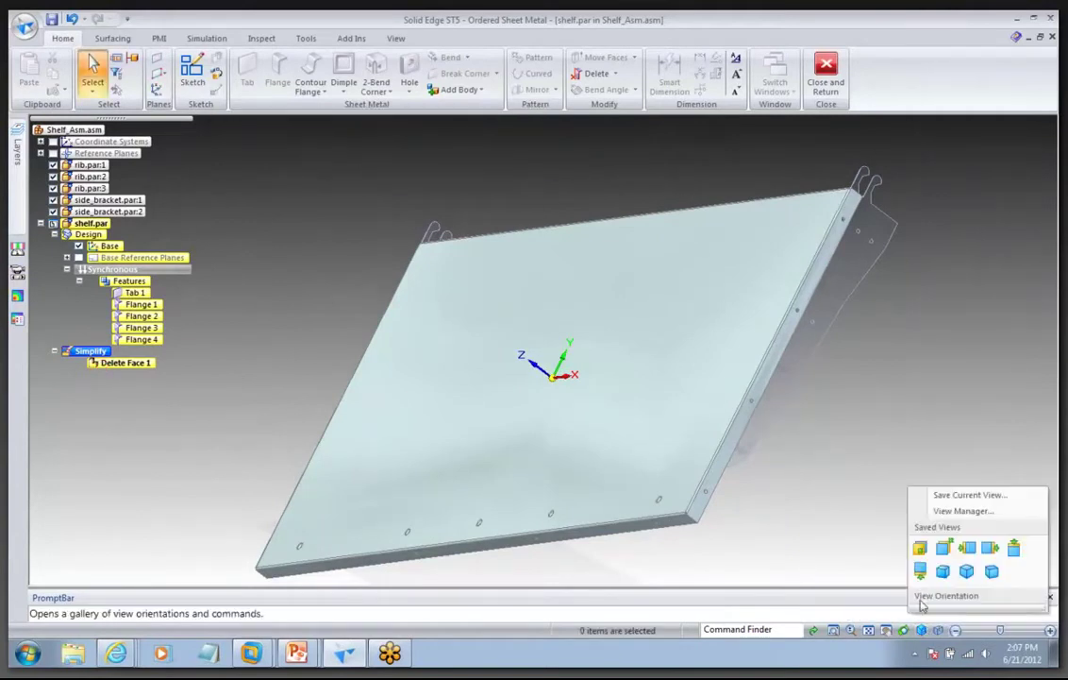
left_click(921, 572)
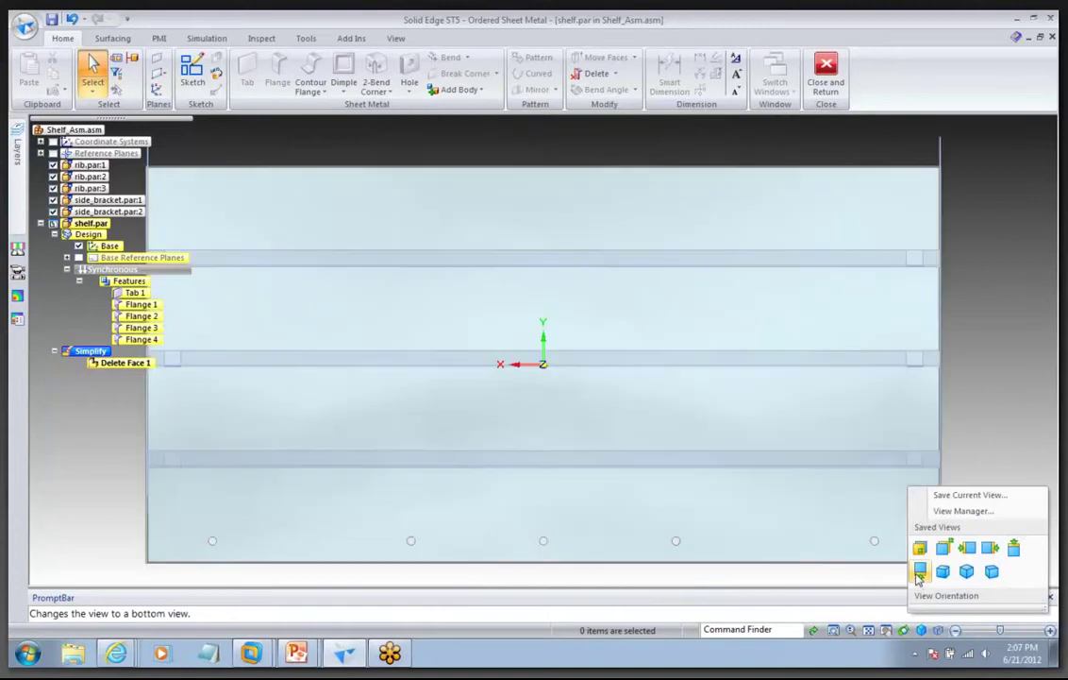
left_click(921, 630)
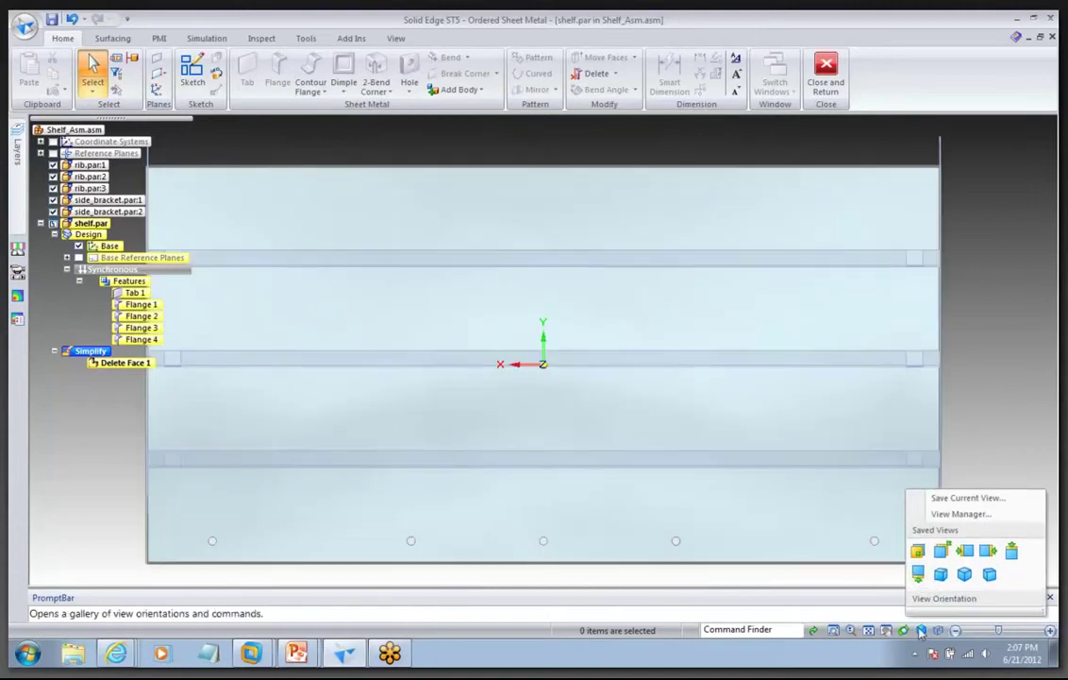
left_click(919, 570)
right_click(480, 212)
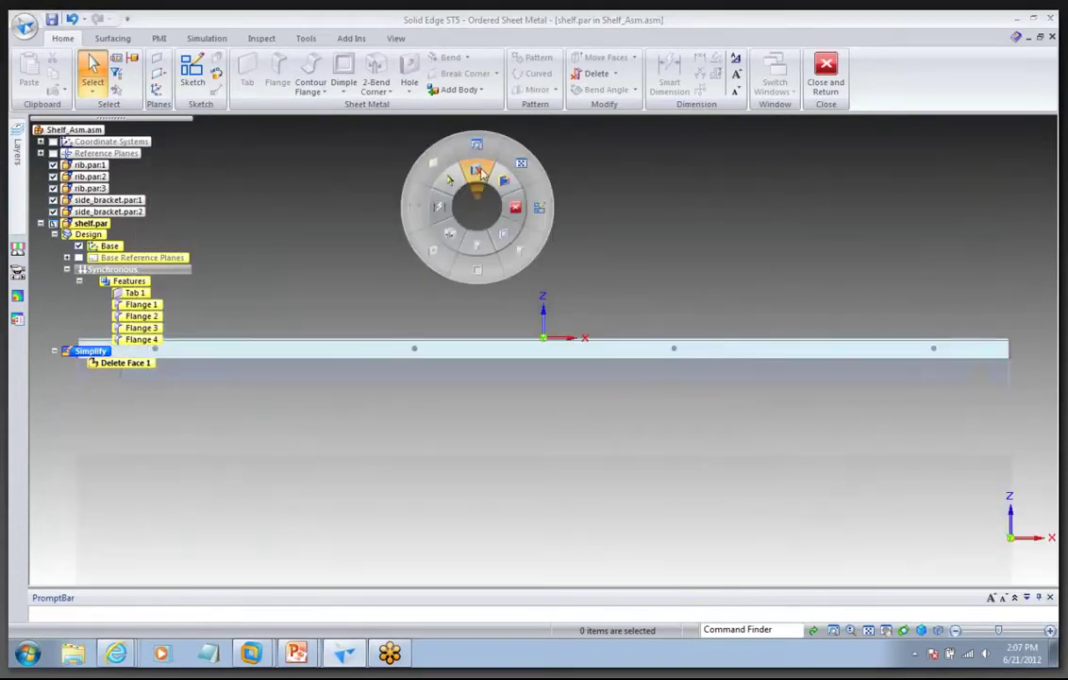
left_click(482, 172)
left_click_drag(53, 297, 1013, 448)
middle_click_drag(935, 448, 680, 139)
right_click(683, 195)
left_click(295, 130)
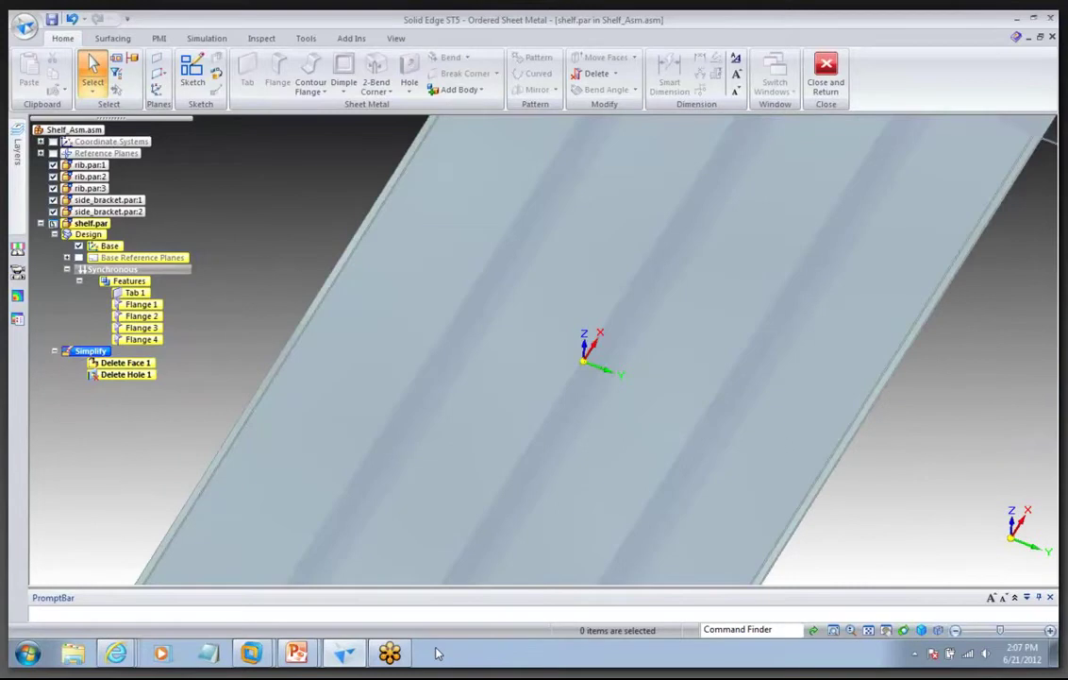
Create a mid-surface of the simplified shelf with an offset ratio of 0.500 and return to the assembly
scroll(256, 326, "up", 2)
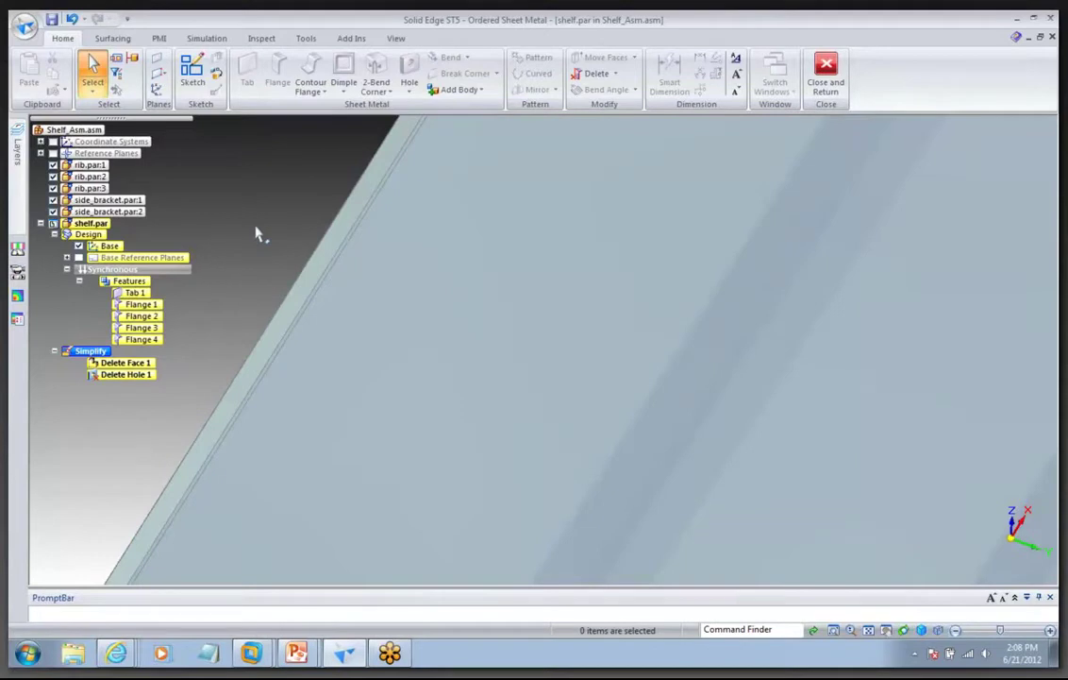
middle_click_drag(259, 234, 234, 179)
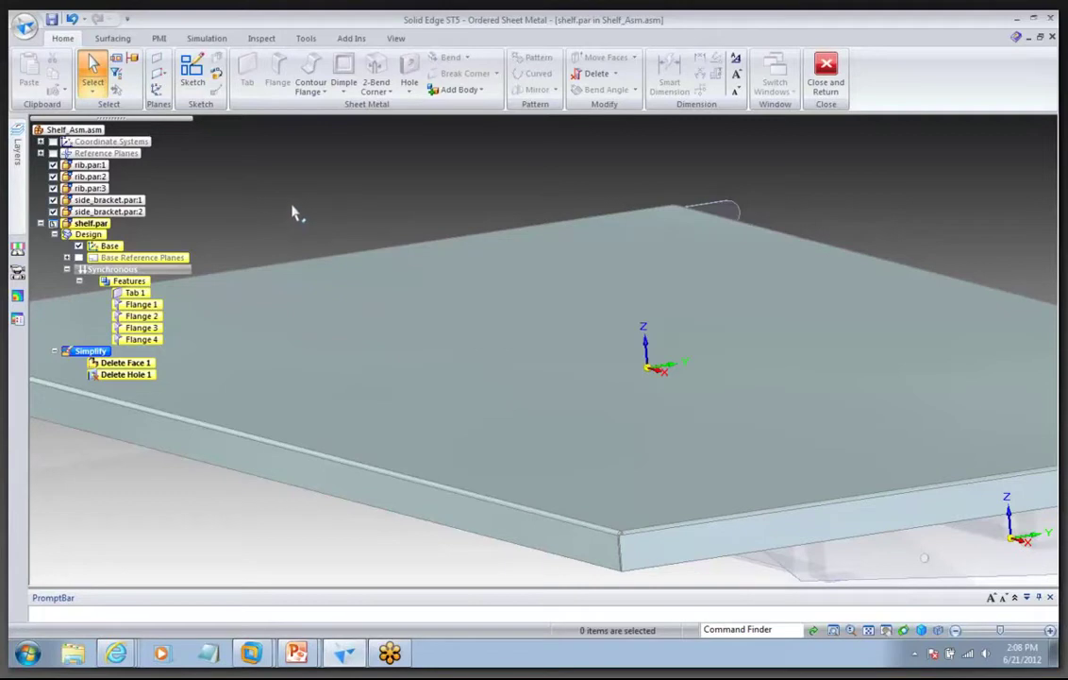
left_click(463, 90)
left_click(460, 210)
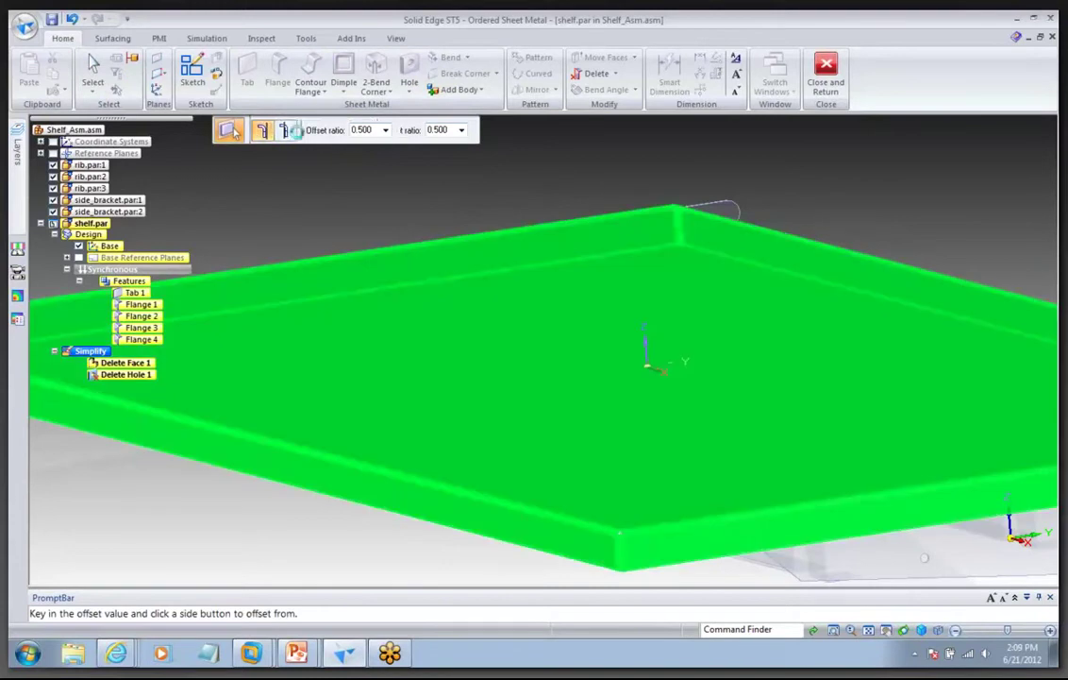
left_click(233, 132)
left_click(295, 130)
key("Escape")
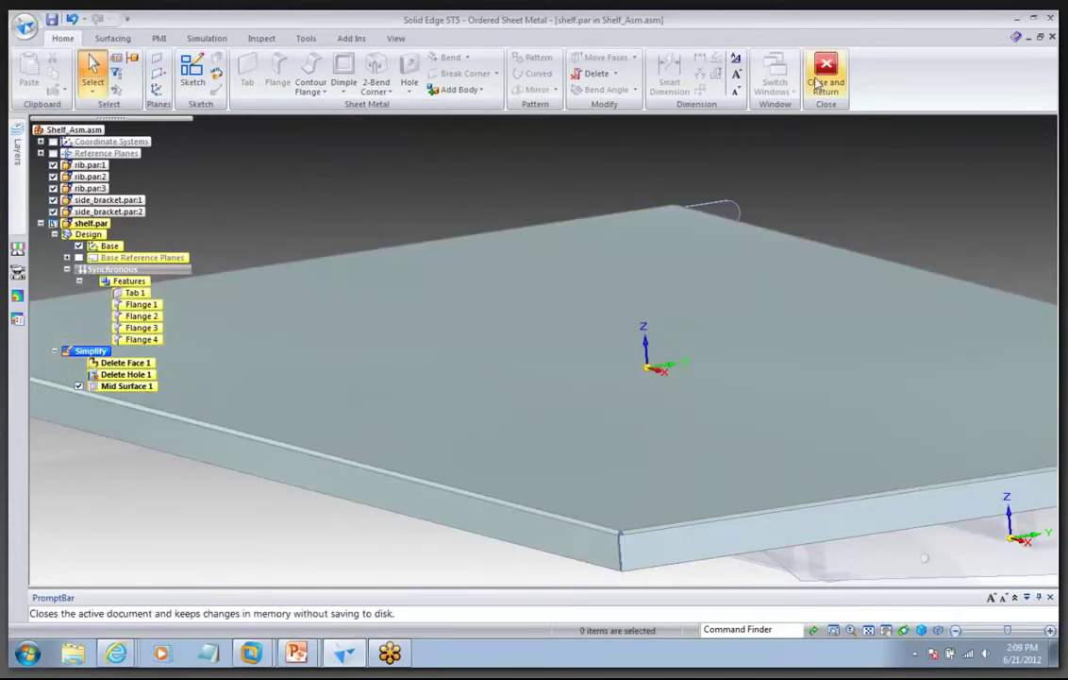
left_click(819, 85)
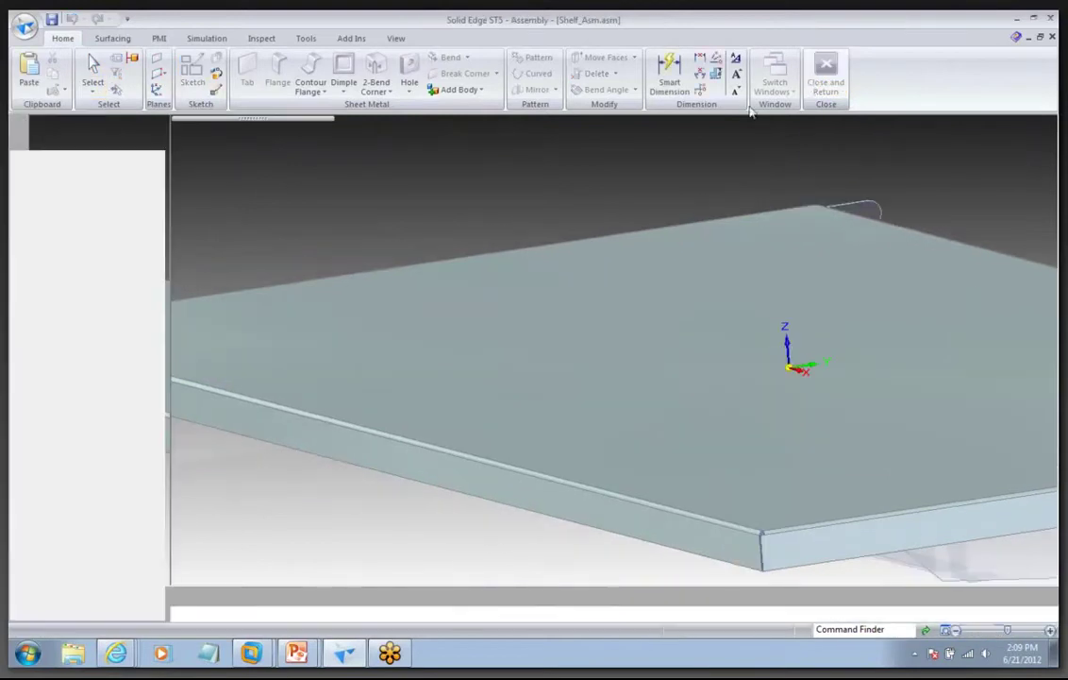
Open side_bracket.par:1 in place in the Simplify environment and delete all of its holes
left_click(256, 37)
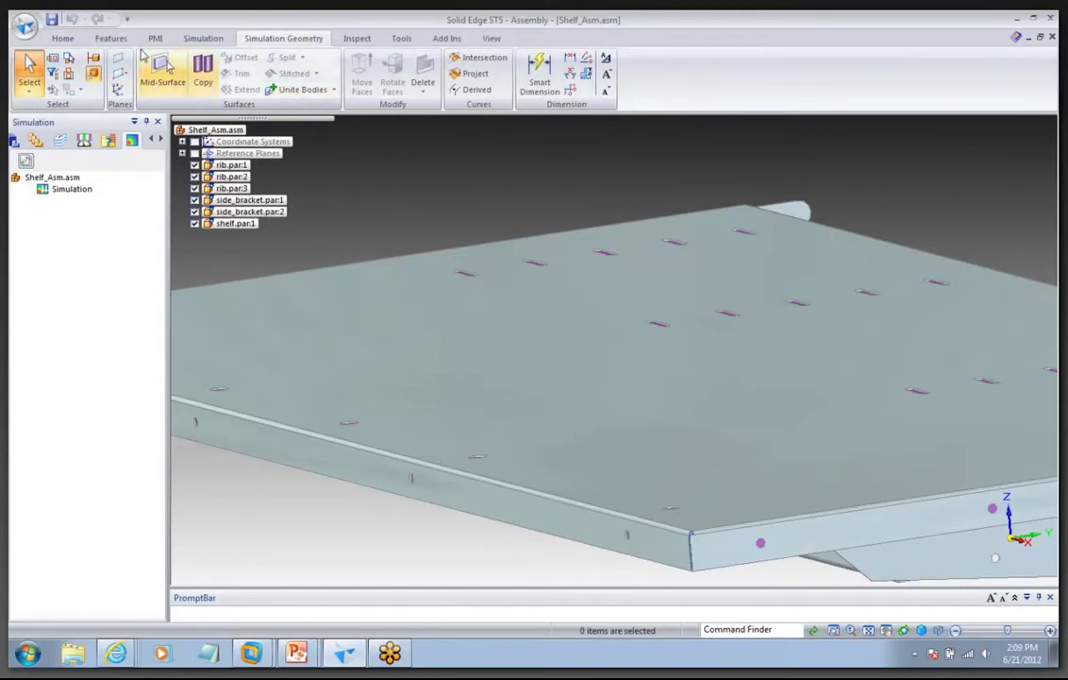
left_click(66, 39)
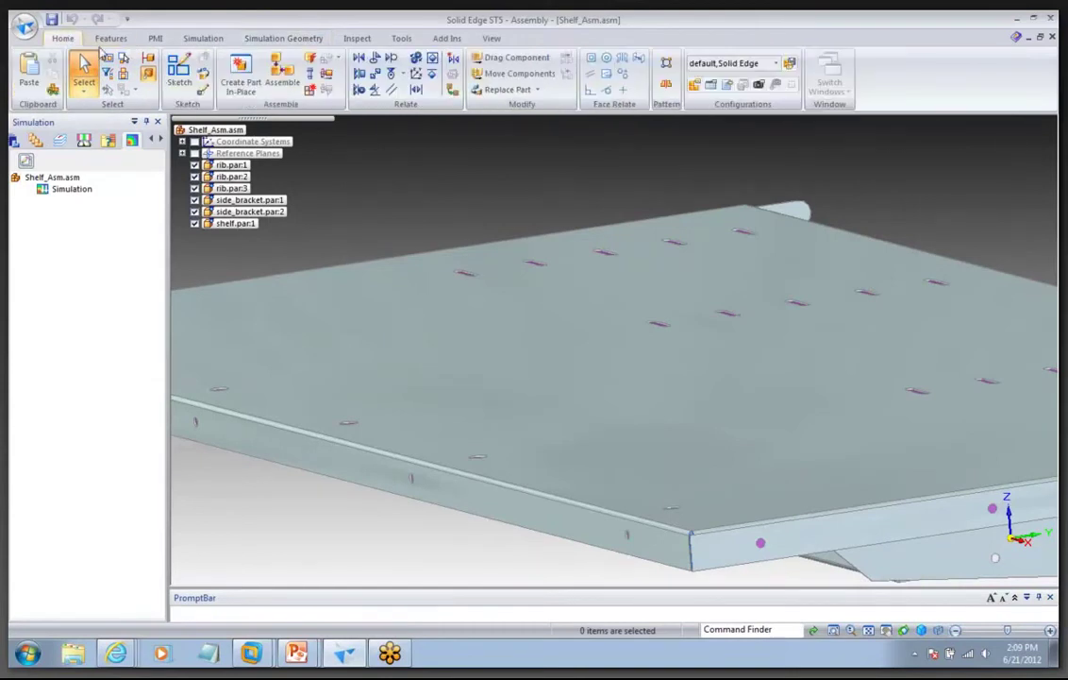
double_click(260, 214)
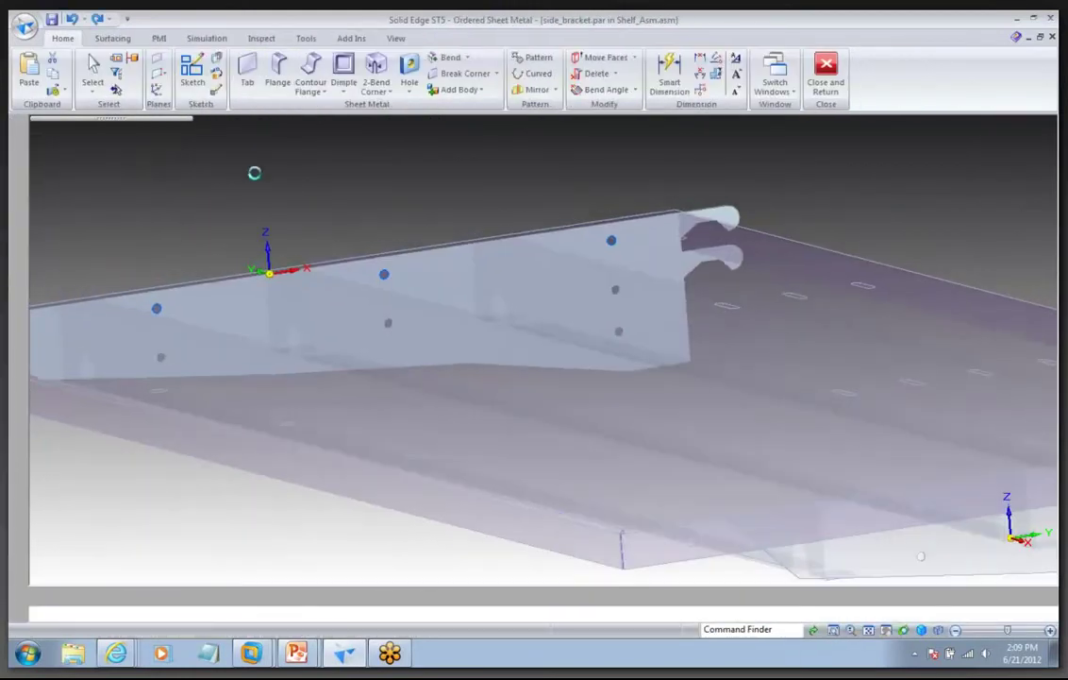
right_click_drag(503, 225, 440, 232)
left_click_drag(190, 256, 784, 437)
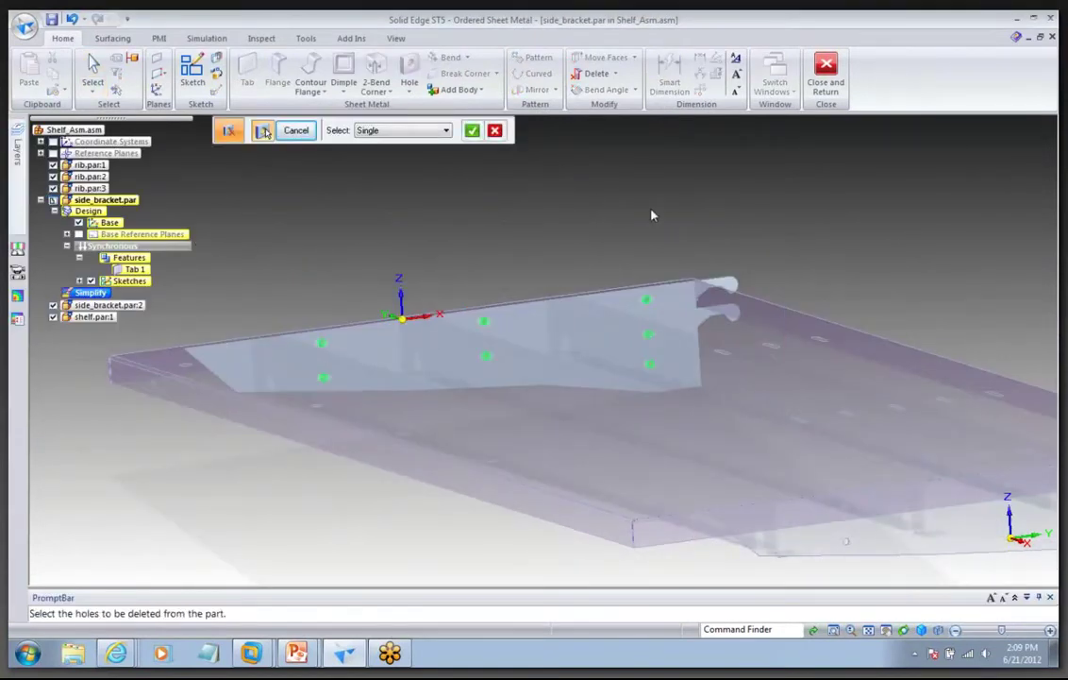
right_click(650, 210)
left_click(296, 130)
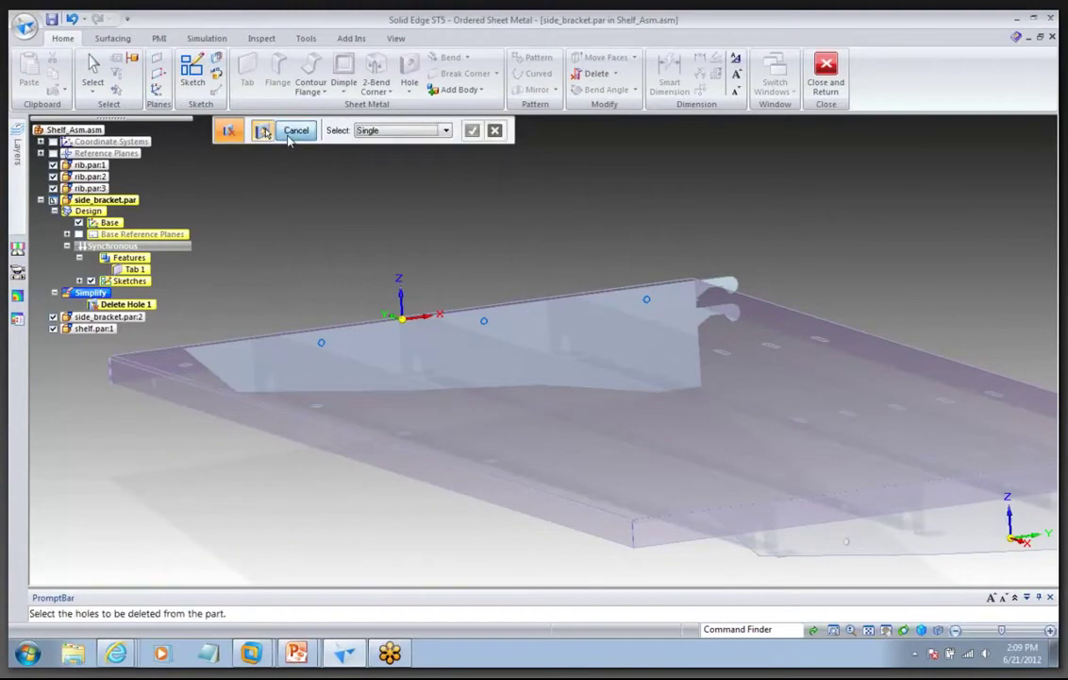
left_click(295, 130)
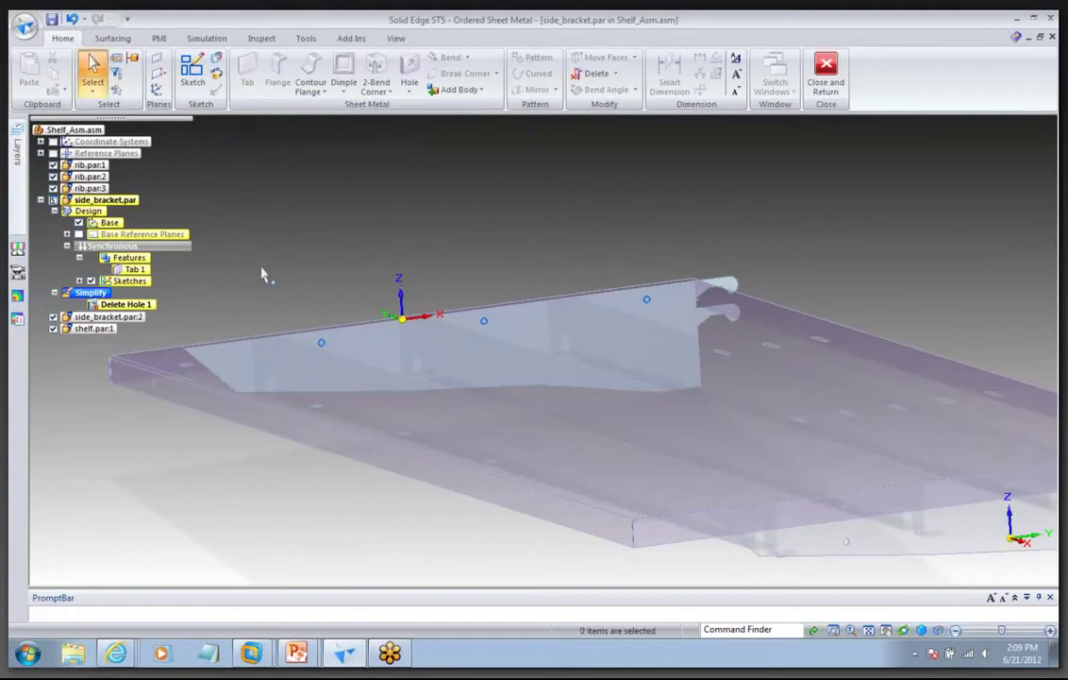
Create a mid-surface of the side bracket with an offset ratio of 0.500 and return to the assembly
left_click(459, 90)
left_click(387, 187)
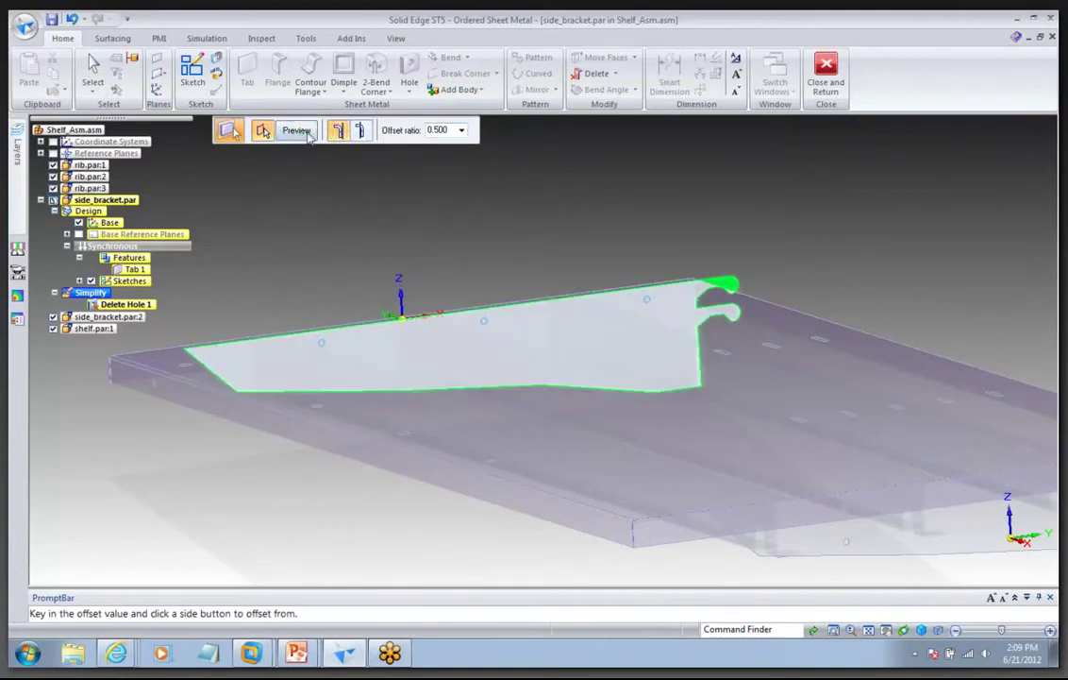
left_click(338, 130)
left_click(296, 131)
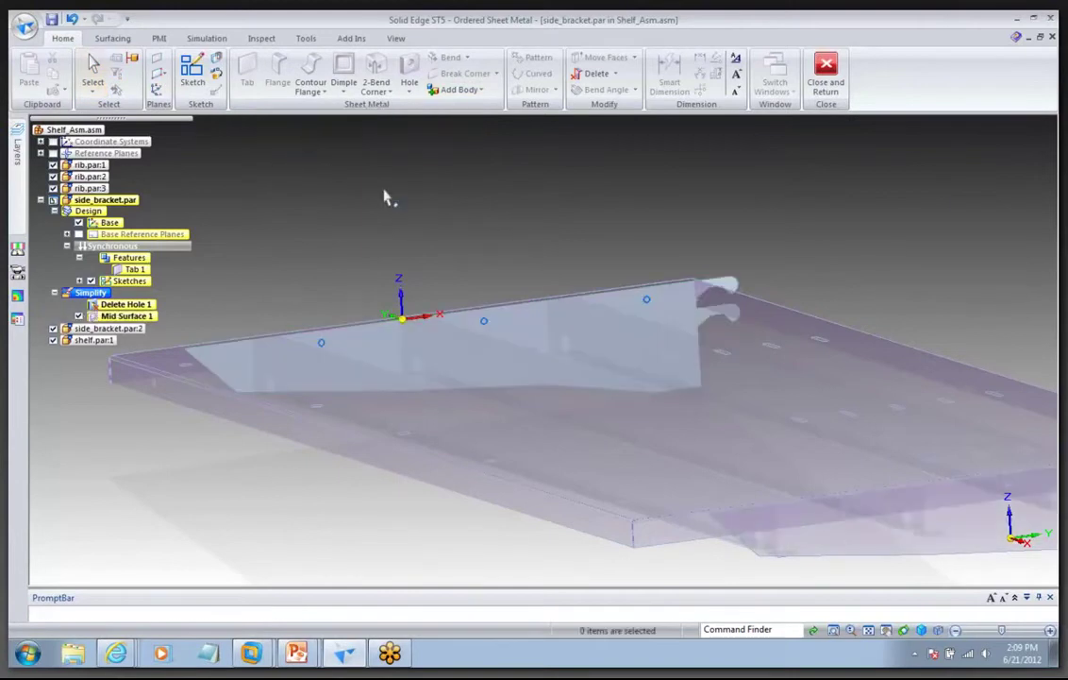
left_click(821, 98)
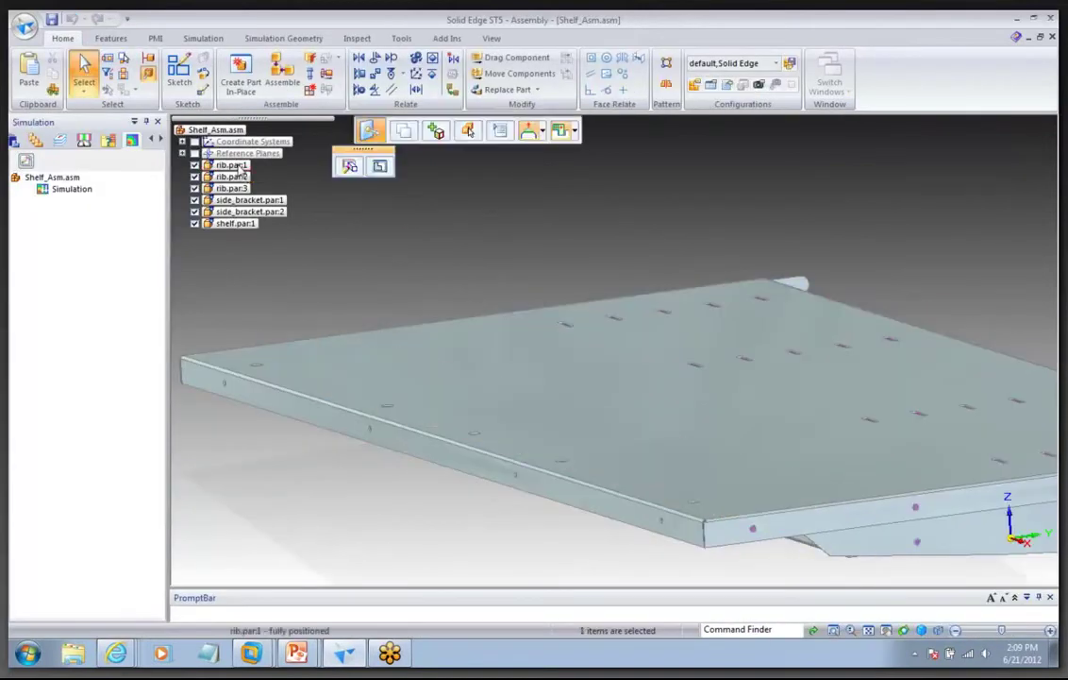
Open rib.par:1 in place in the Simplify environment and create its mid-surface
double_click(239, 169)
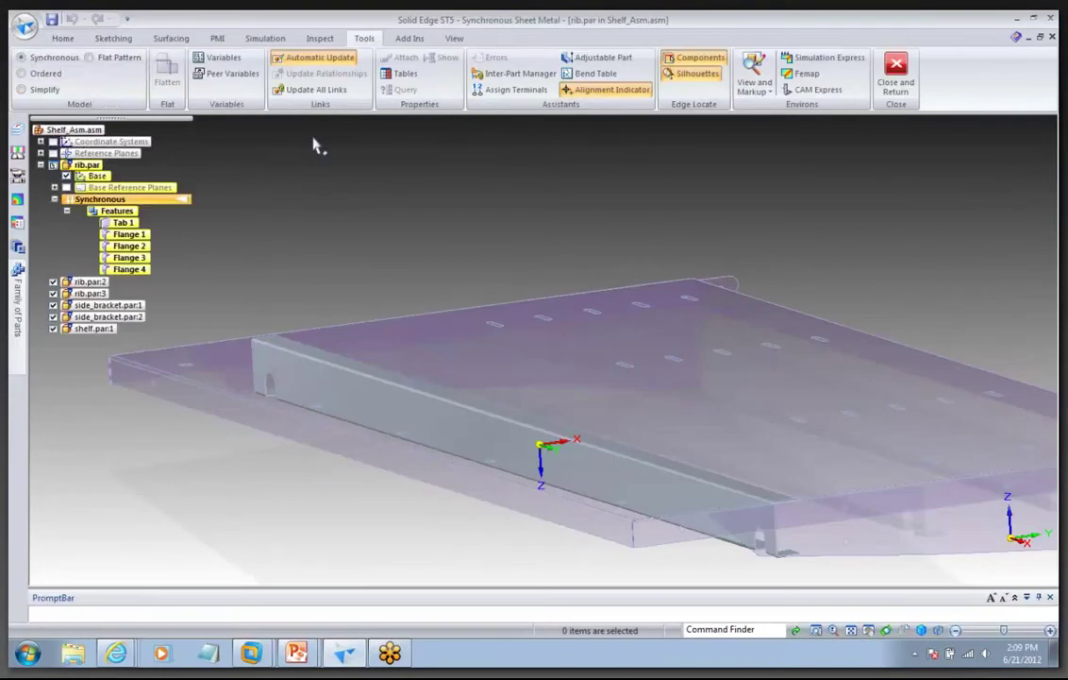
left_click(436, 90)
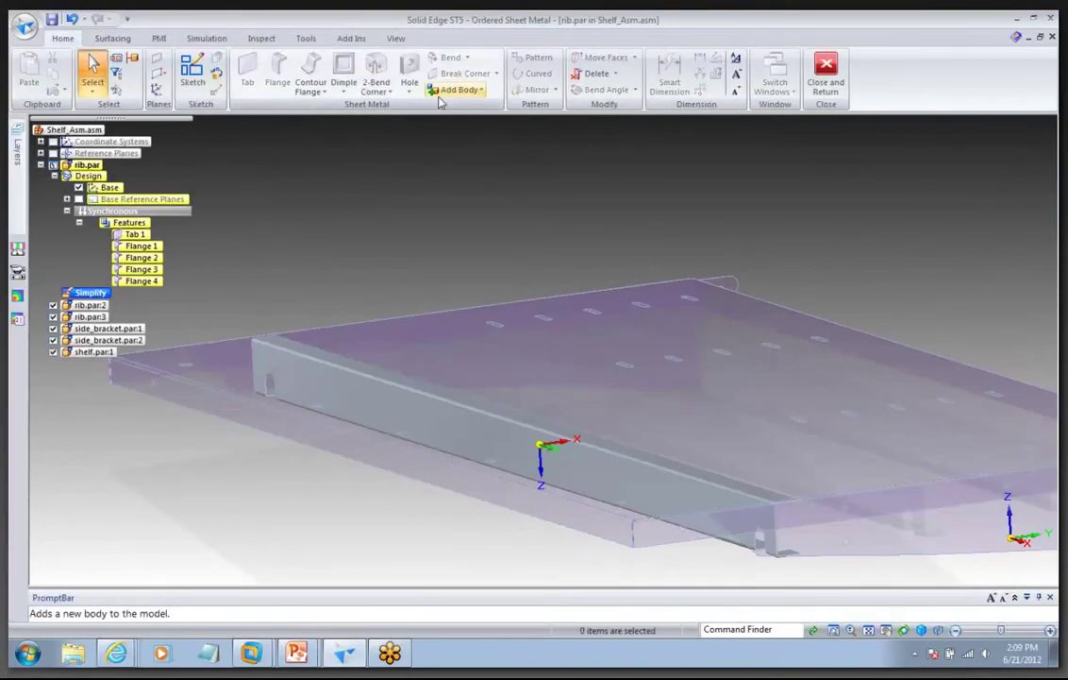
left_click(342, 132)
left_click(306, 133)
left_click(306, 133)
key("Escape")
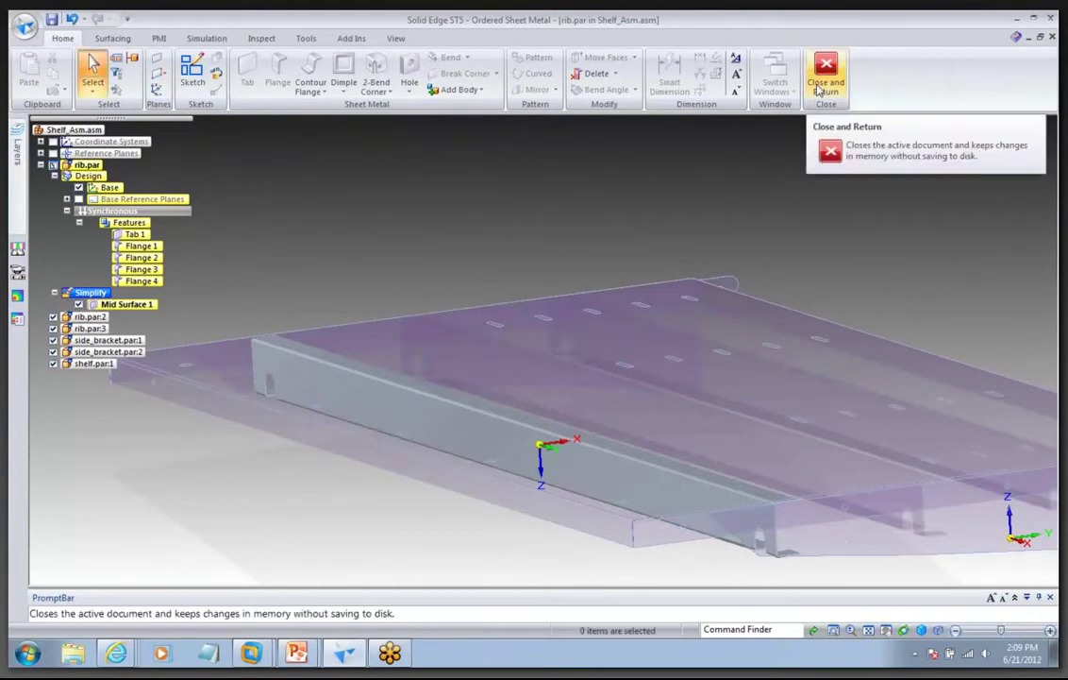
Return from the rib part to Shelf_Asm.asm and switch the assembly's components to their simplified representation
left_click(823, 76)
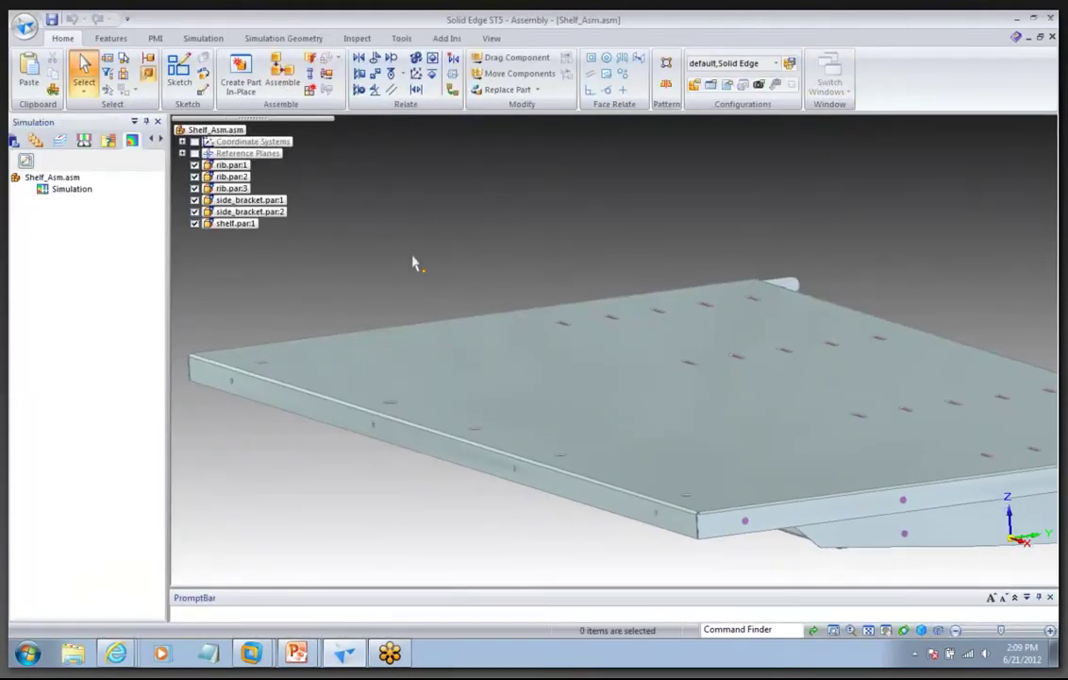
right_click(234, 132)
mouse_move(351, 385)
left_click(439, 384)
left_click(448, 237)
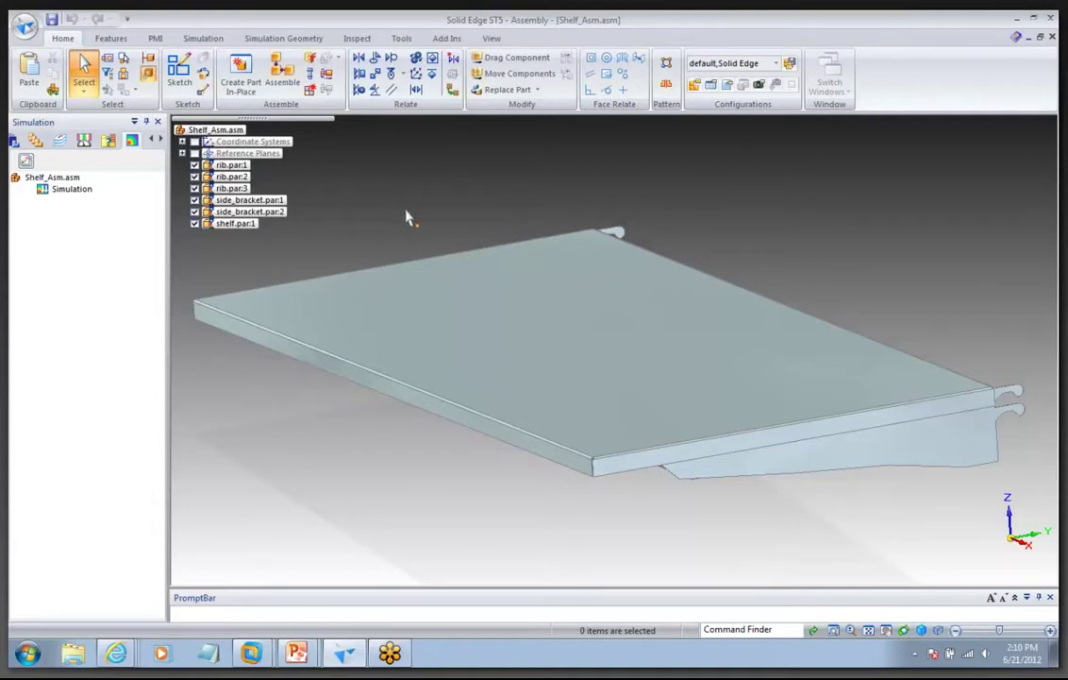
Show all surfaces and hide all design bodies in the assembly, leaving the mid-surfaces on display
right_click_drag(383, 201, 383, 241)
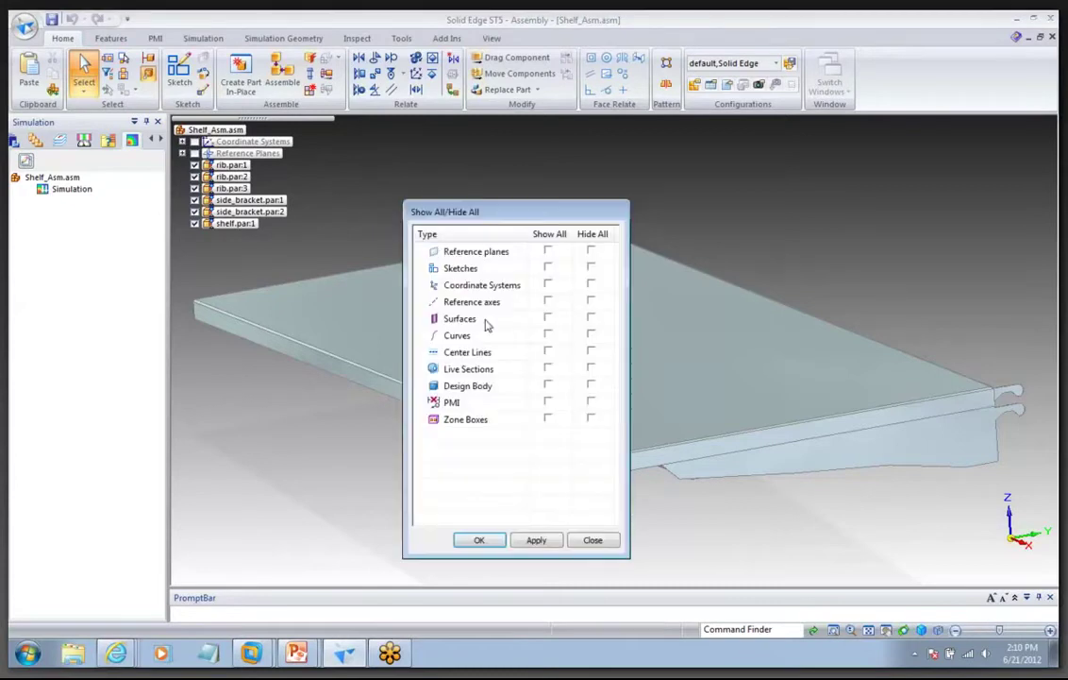
left_click(548, 318)
left_click(591, 386)
left_click(479, 539)
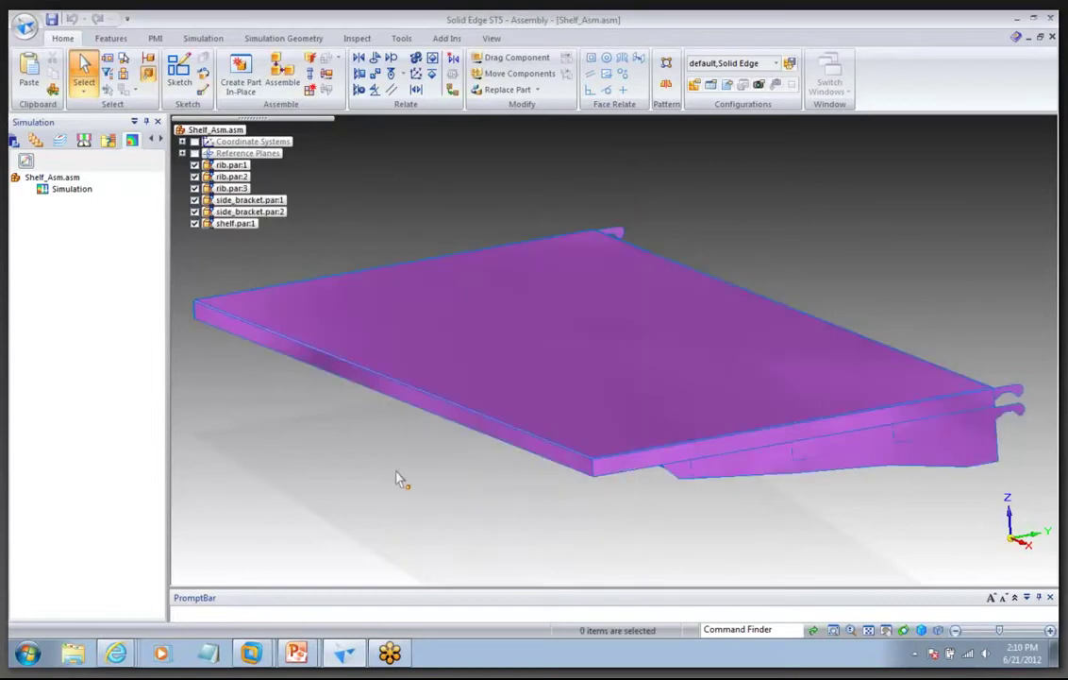
Start a new simulation study for the assembly and set its study type to Linear Static
mouse_move(397, 479)
middle_mouse_down()
mouse_move(365, 462)
mouse_move(321, 405)
middle_mouse_up()
left_click(206, 38)
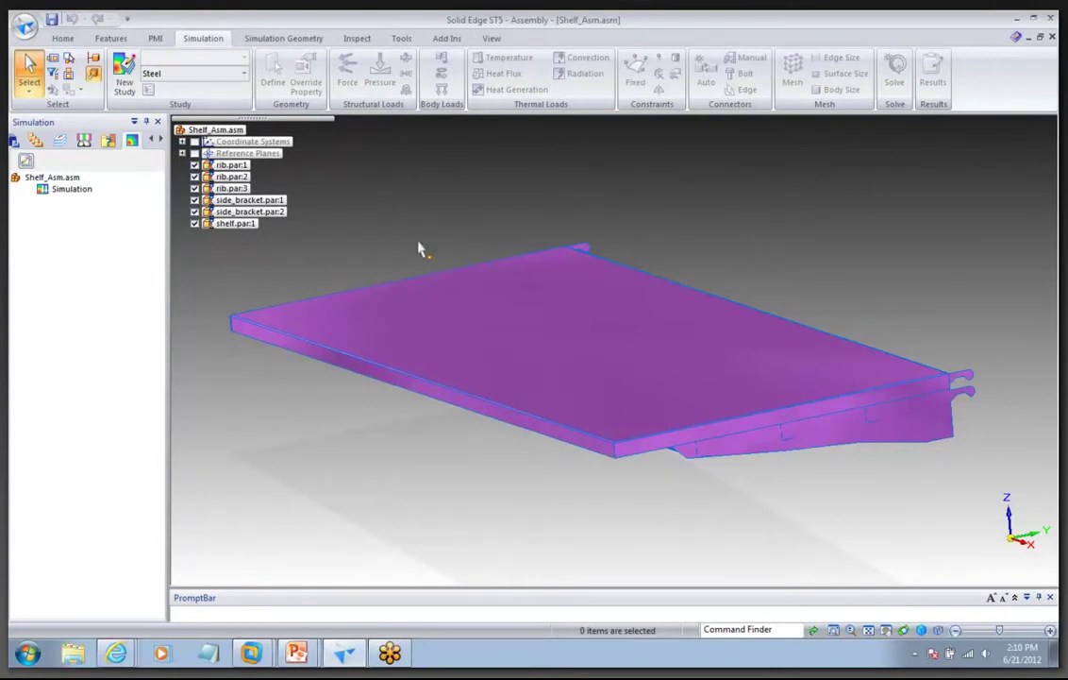
left_click(138, 98)
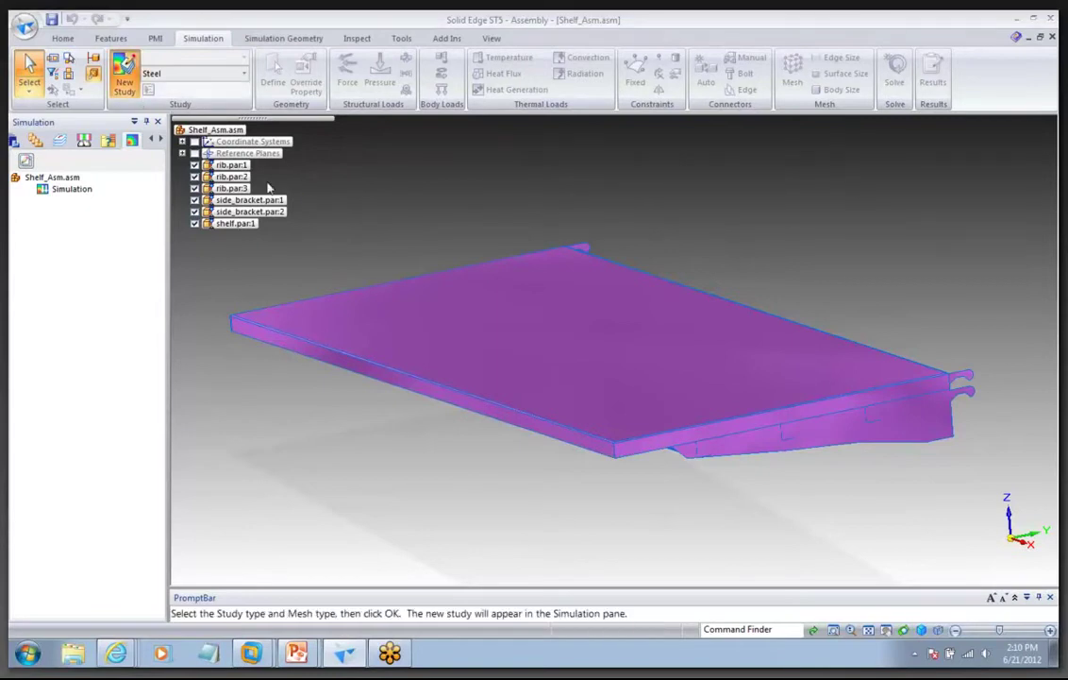
left_click(503, 182)
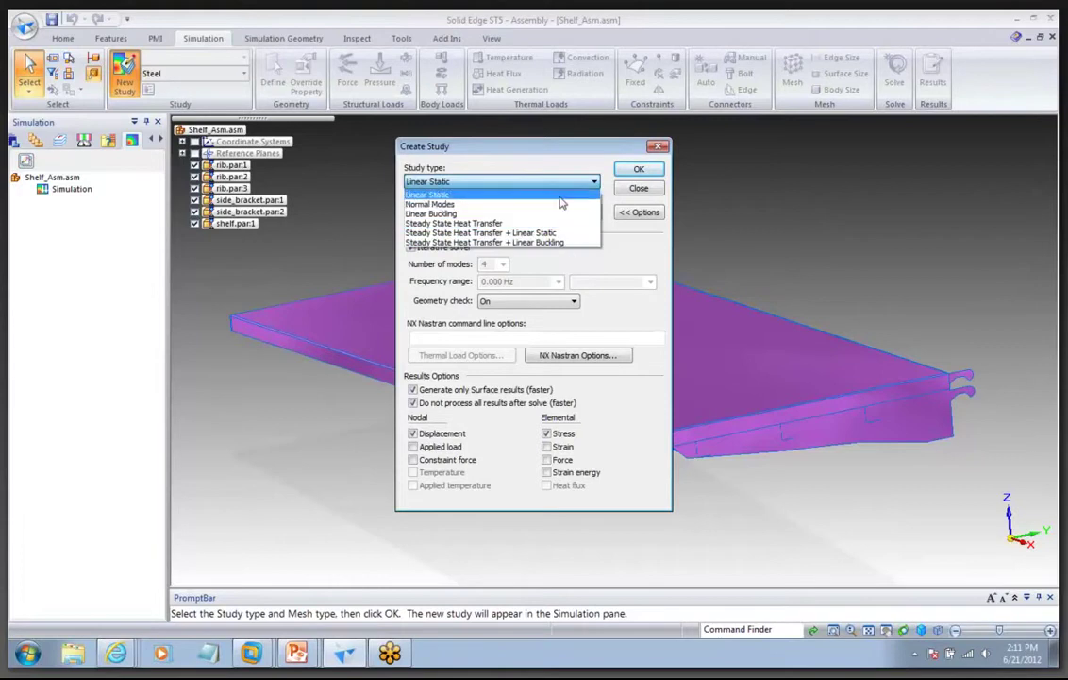
left_click(555, 197)
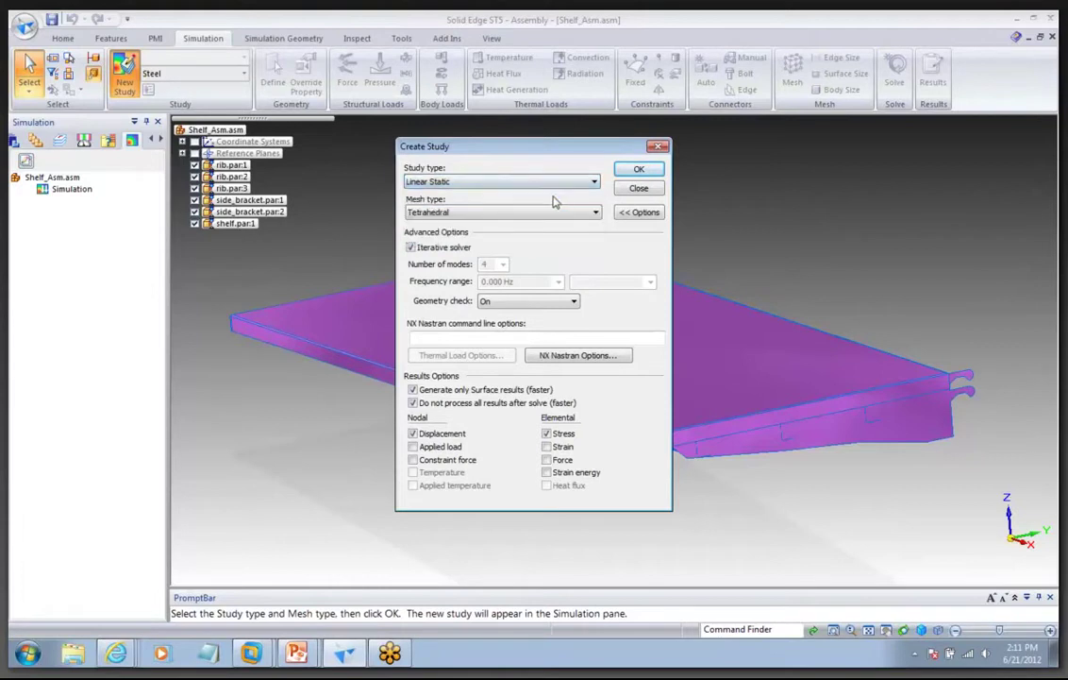
Create the study with the Surface mesh type and include all mid-surfaces of the assembly as its geometry
left_click(474, 215)
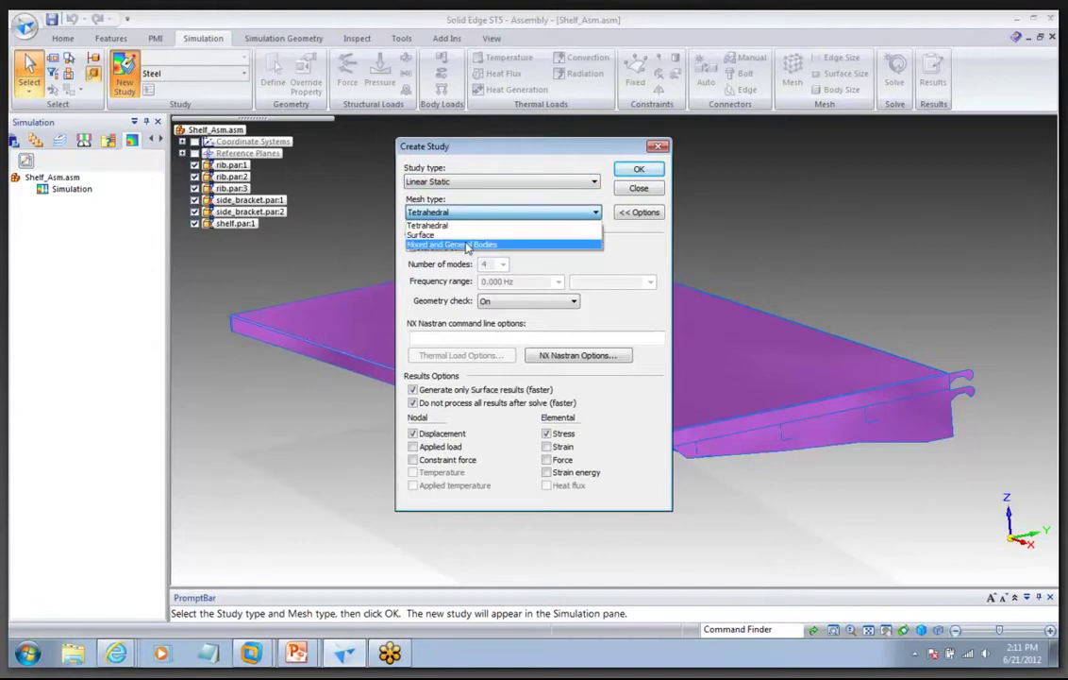
left_click(464, 227)
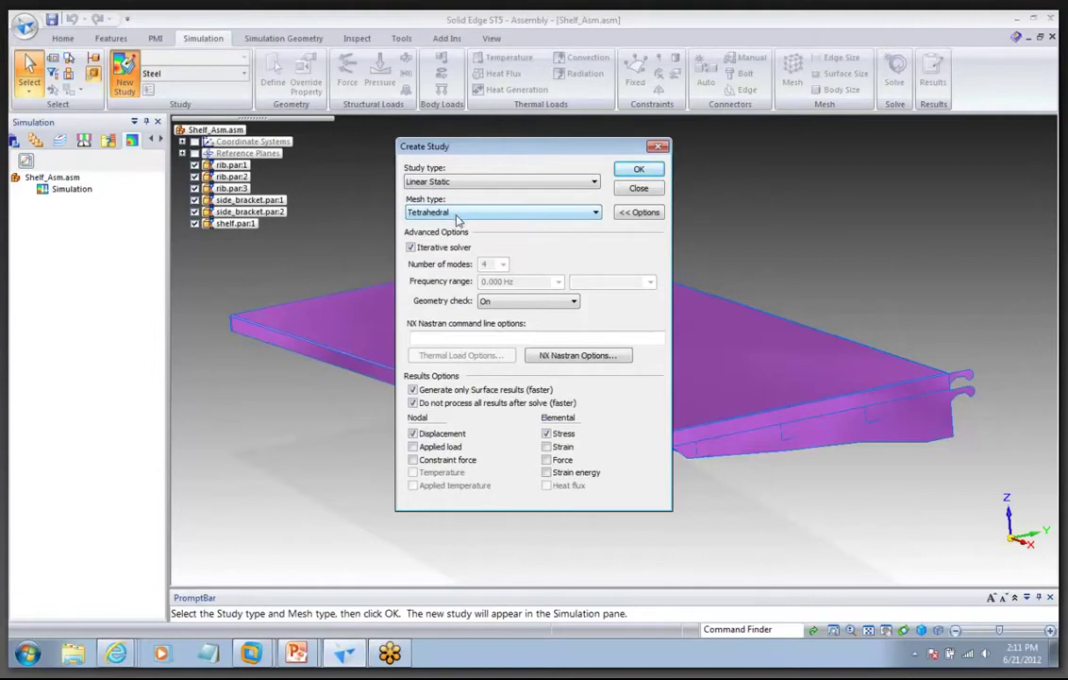
left_click(459, 215)
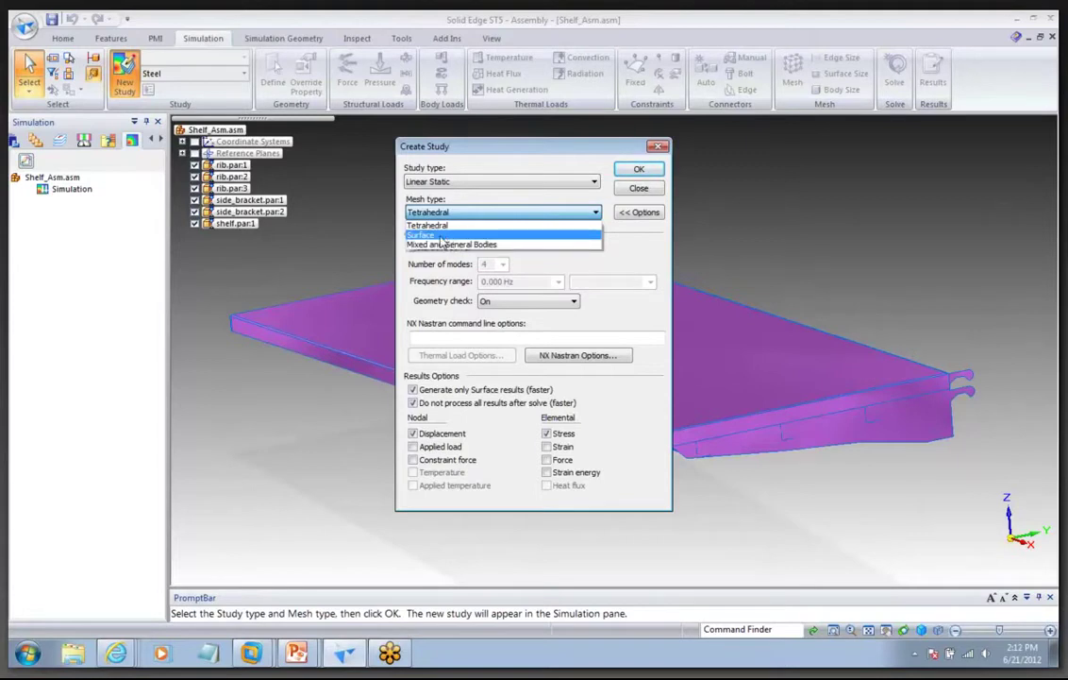
left_click(463, 227)
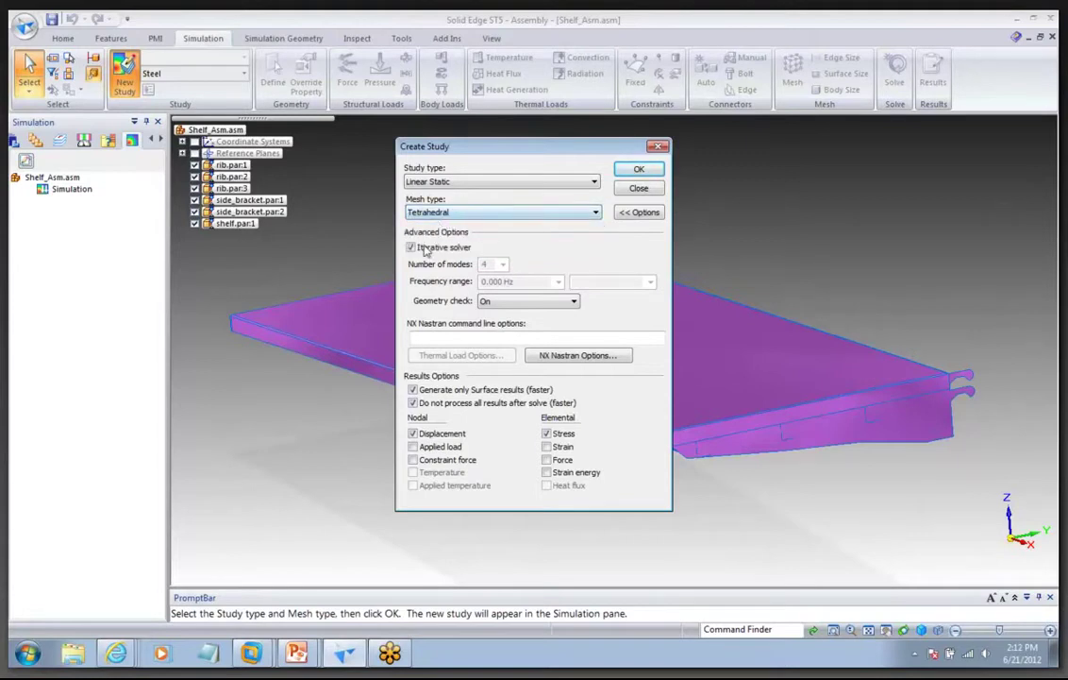
left_click(441, 212)
left_click(461, 242)
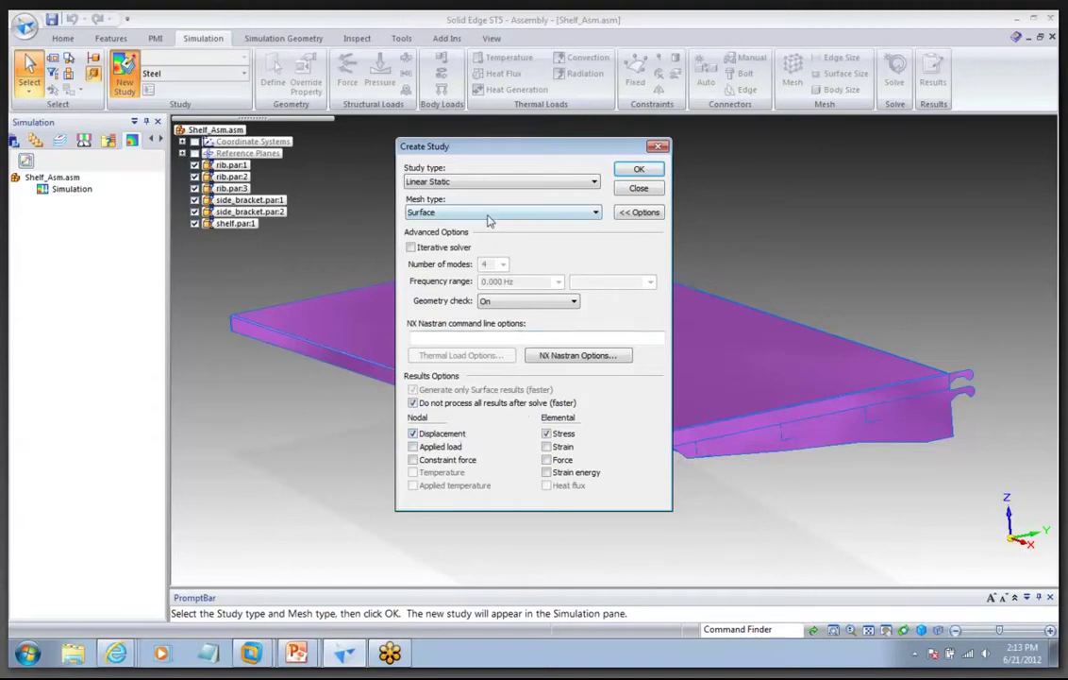
left_click(639, 171)
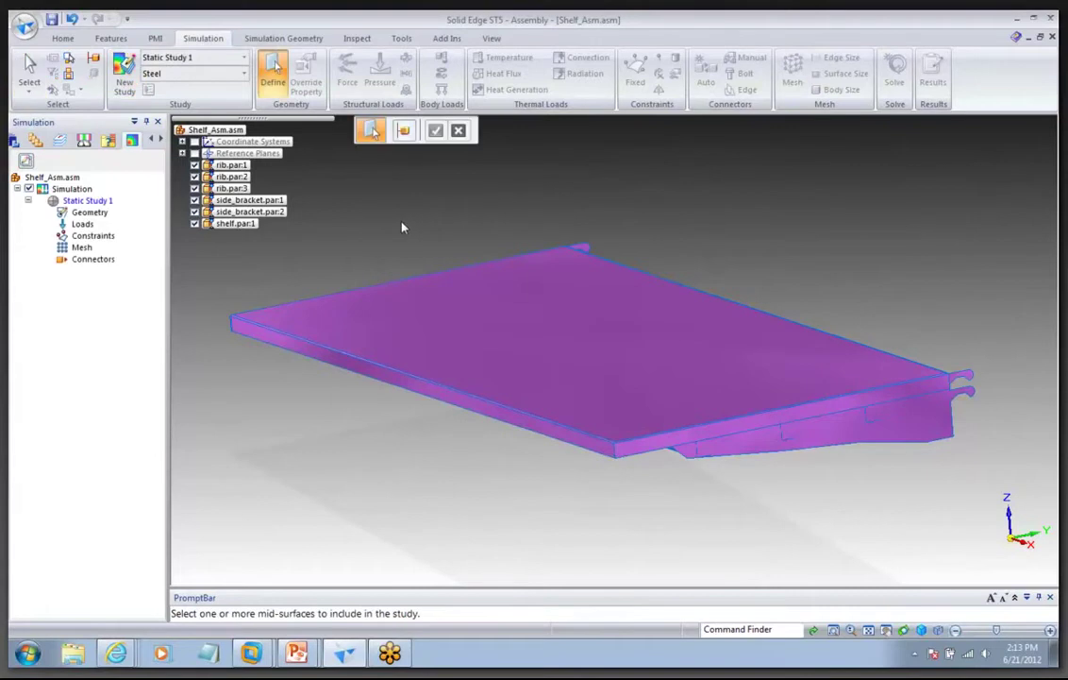
left_click_drag(279, 245, 857, 521)
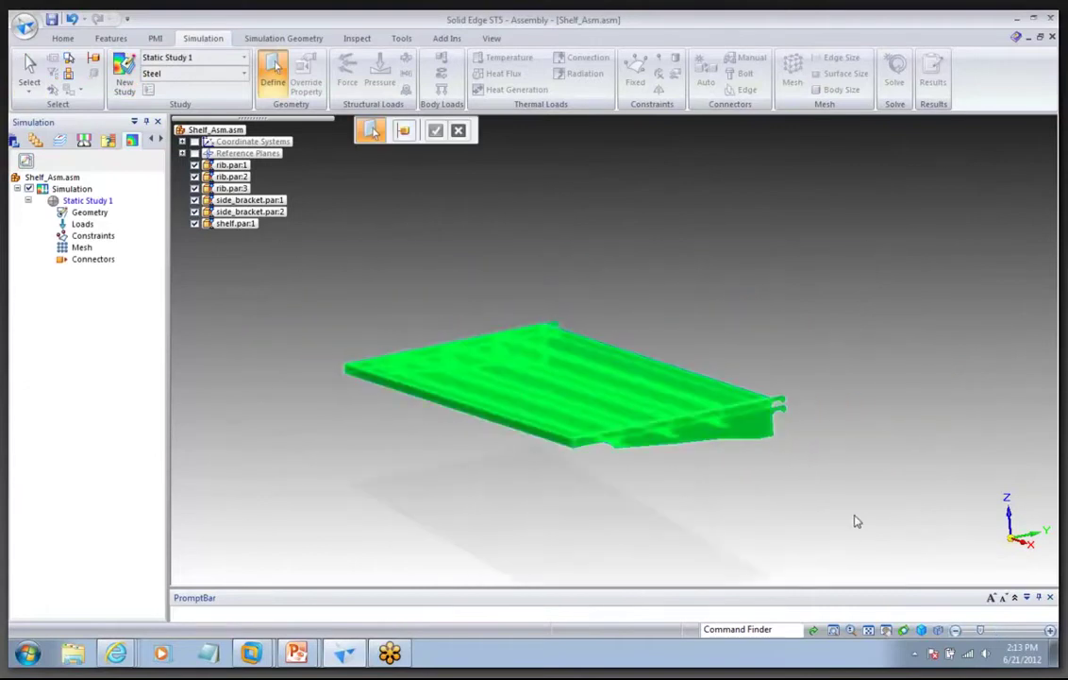
right_click(438, 468)
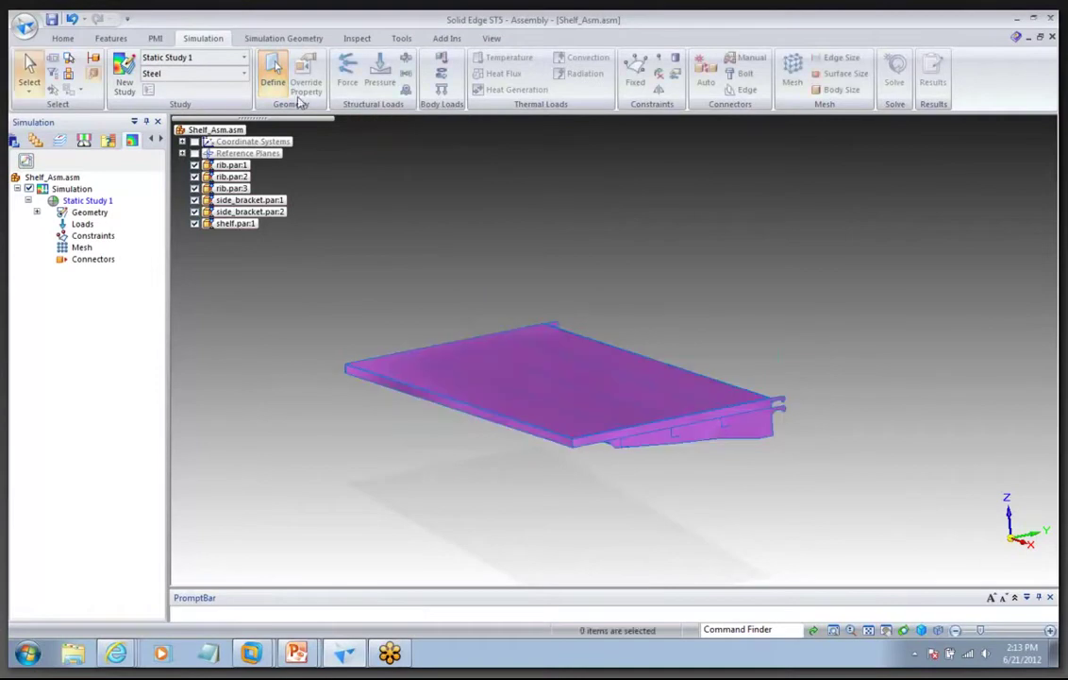
Define a 500 N downward force on the shelf's large top mid-surface face
left_click(347, 83)
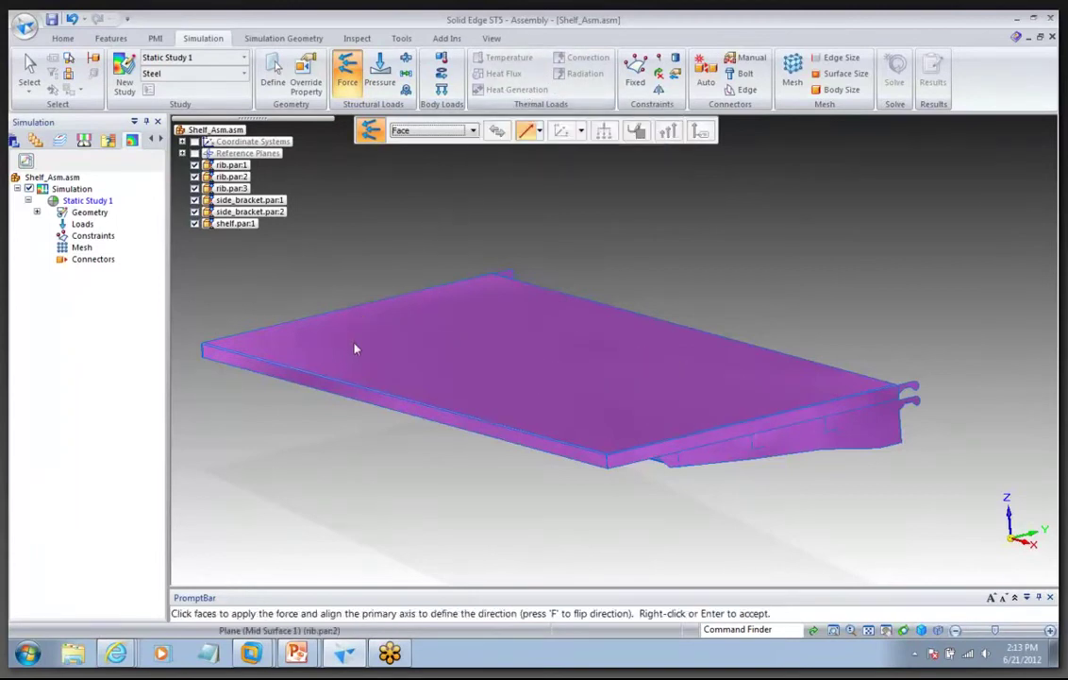
right_click(314, 376)
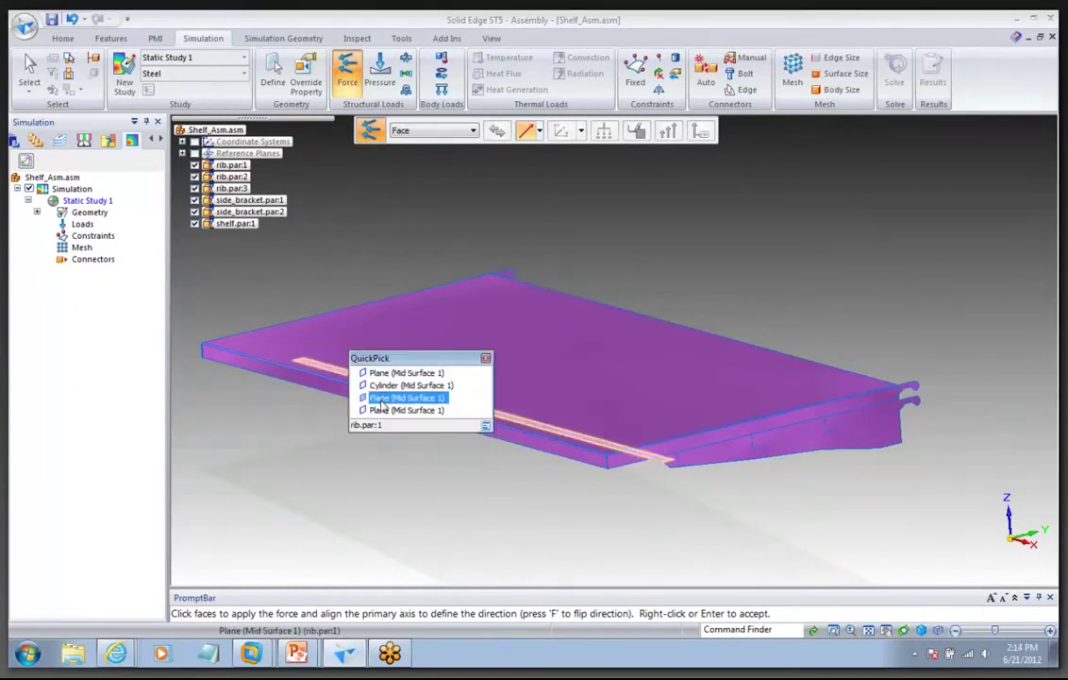
left_click(383, 413)
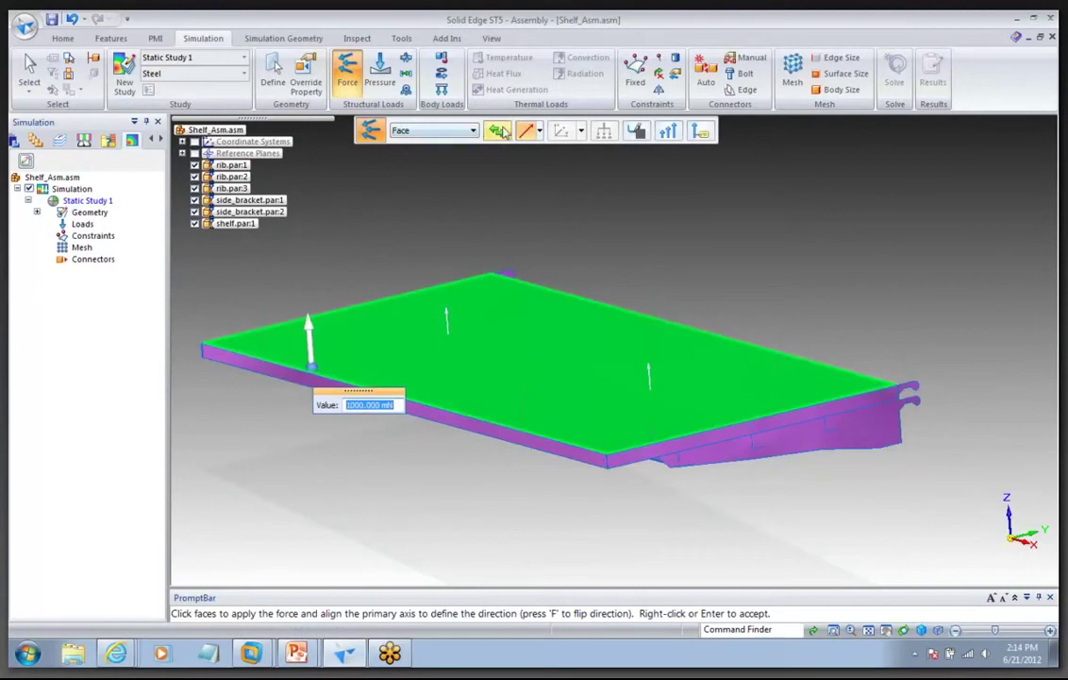
type("500 N")
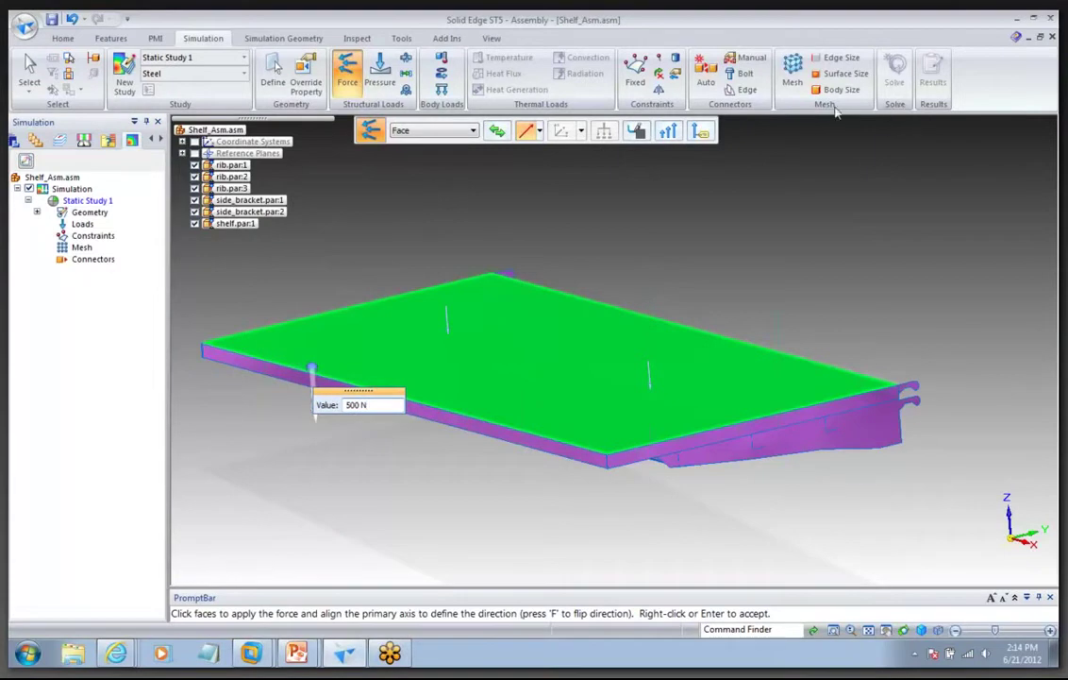
Enlarge the force symbol considerably, reduce its symbol spacing to 1, and accept the force
left_click(668, 131)
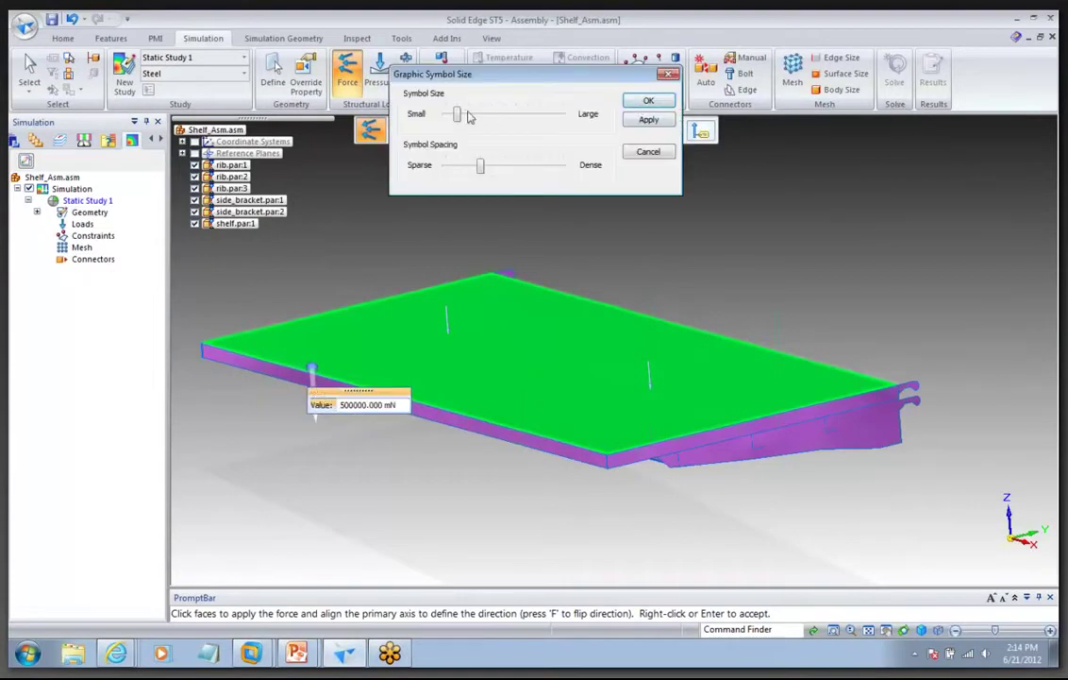
left_click_drag(457, 113, 528, 114)
left_click_drag(480, 166, 456, 165)
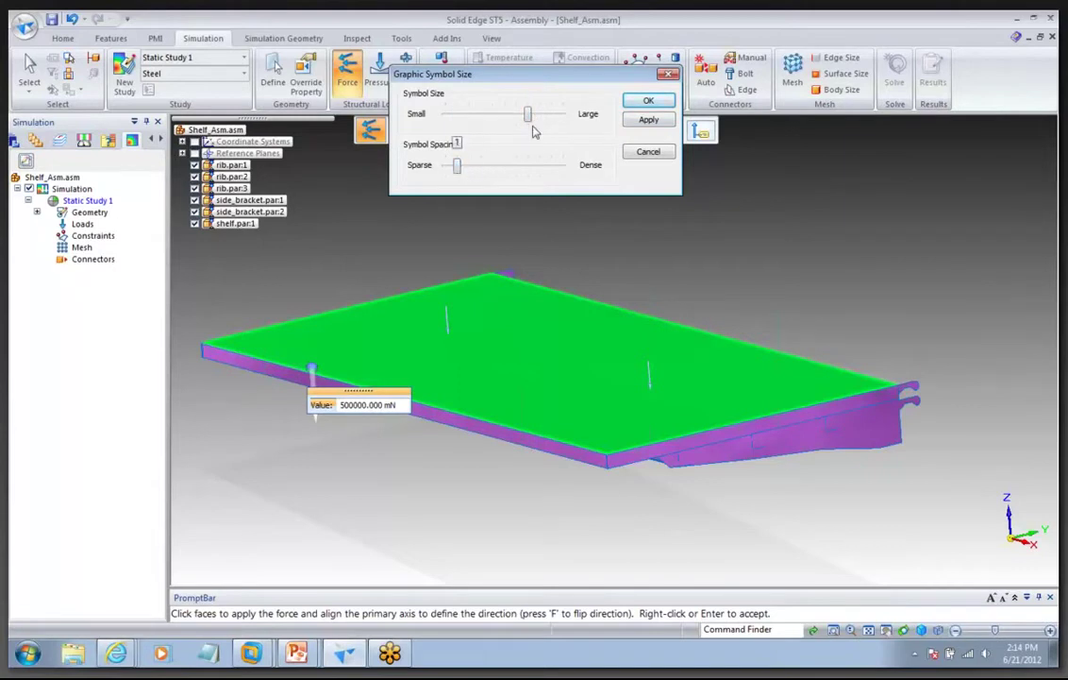
left_click(649, 100)
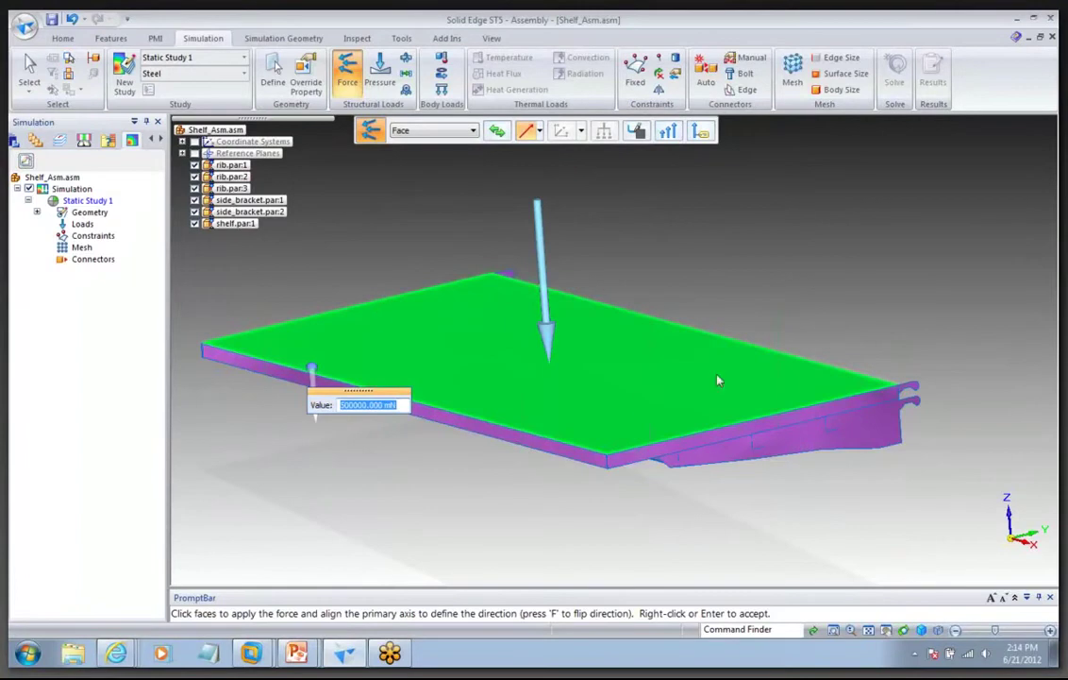
right_click(743, 214)
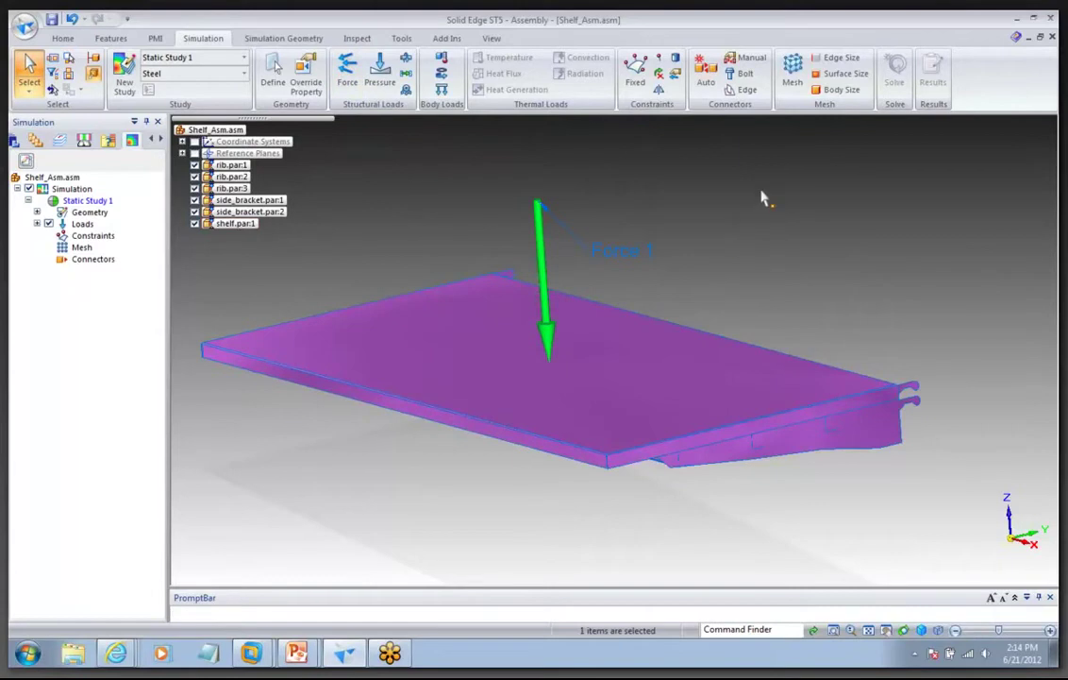
Apply a user-defined constraint of type Edge/Corner to the lower inner edges of the four mounting hooks on the side brackets
middle_click_drag(765, 198, 650, 213)
right_click(687, 187)
left_click(555, 169)
middle_click_drag(556, 169, 618, 201)
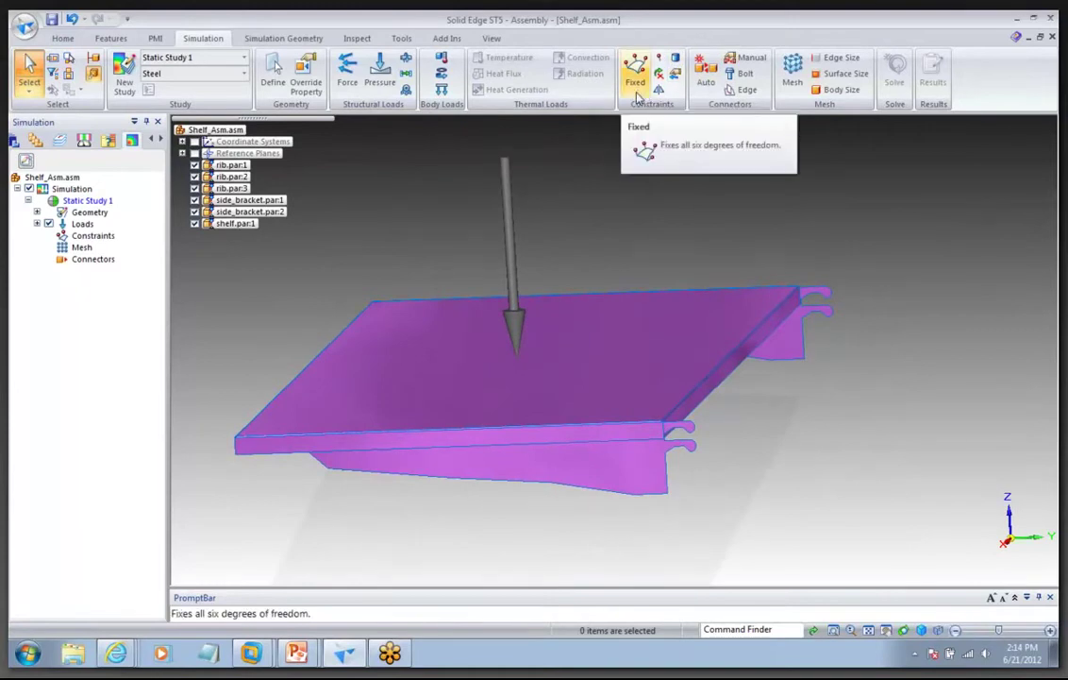
scroll(657, 114, "up", 1)
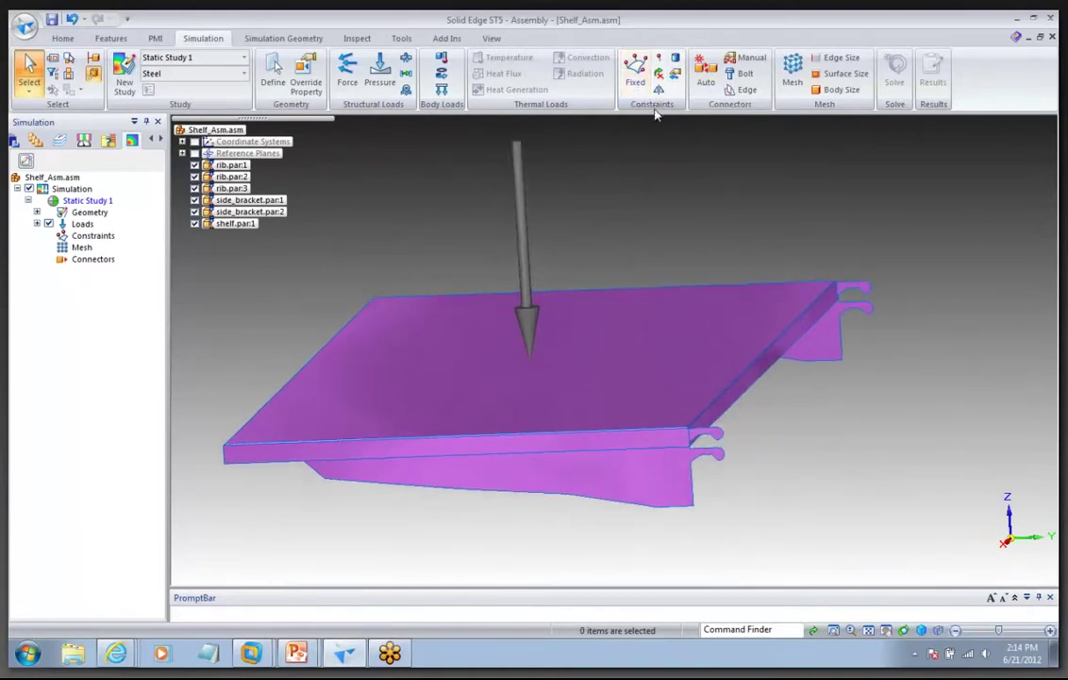
scroll(657, 114, "up", 3)
left_click(675, 74)
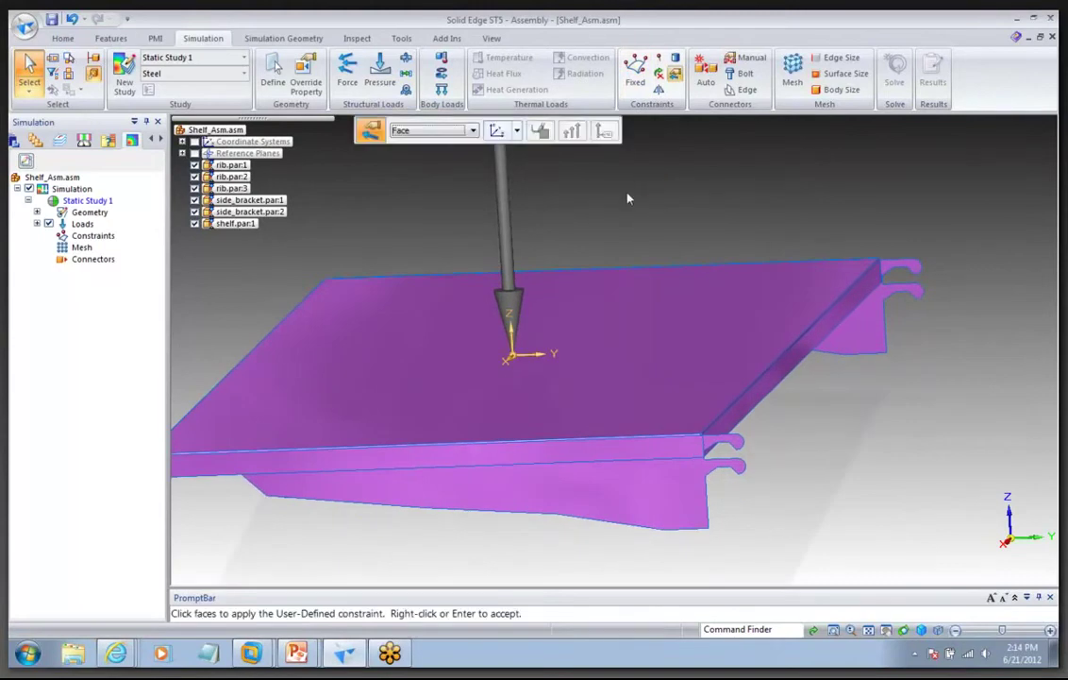
left_click(434, 134)
left_click(420, 153)
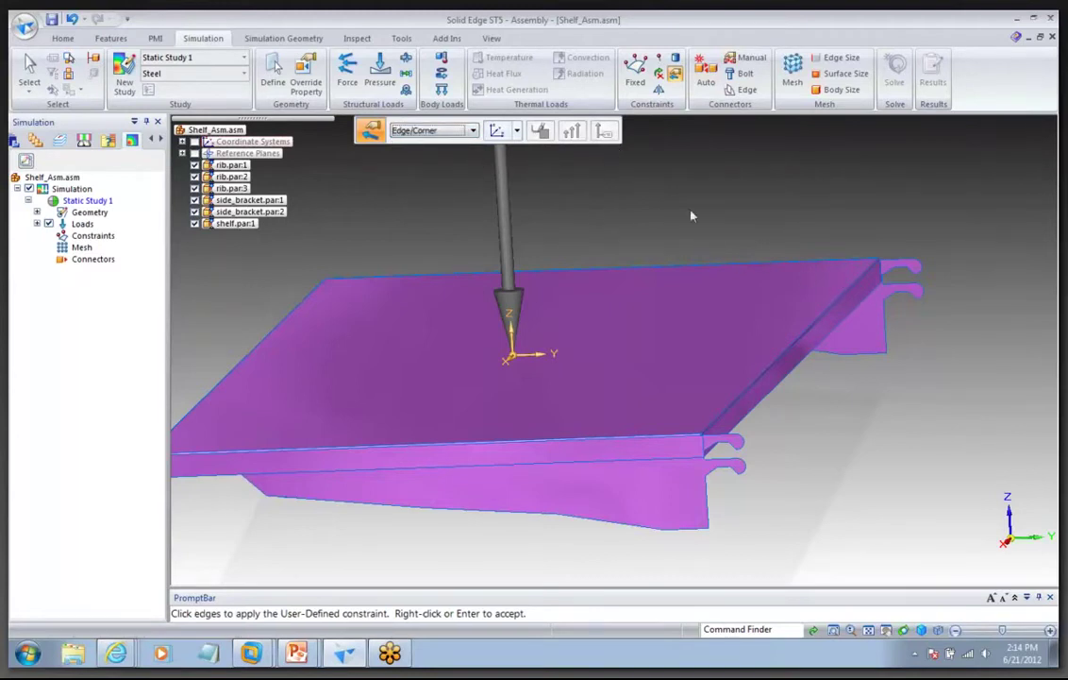
left_click(900, 274)
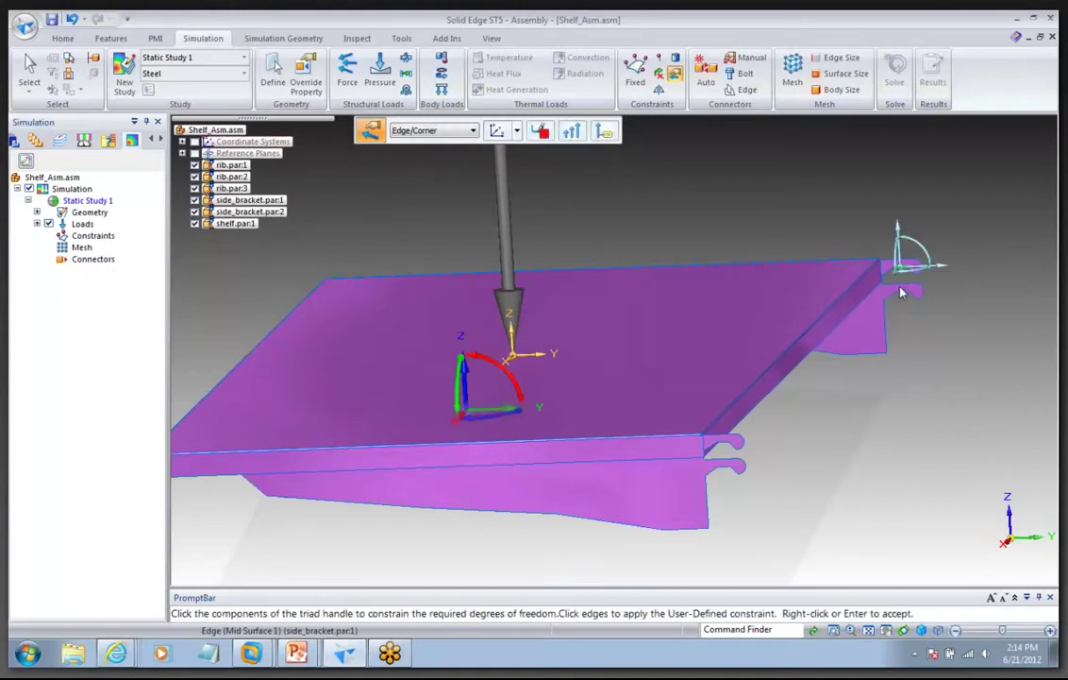
left_click(904, 283)
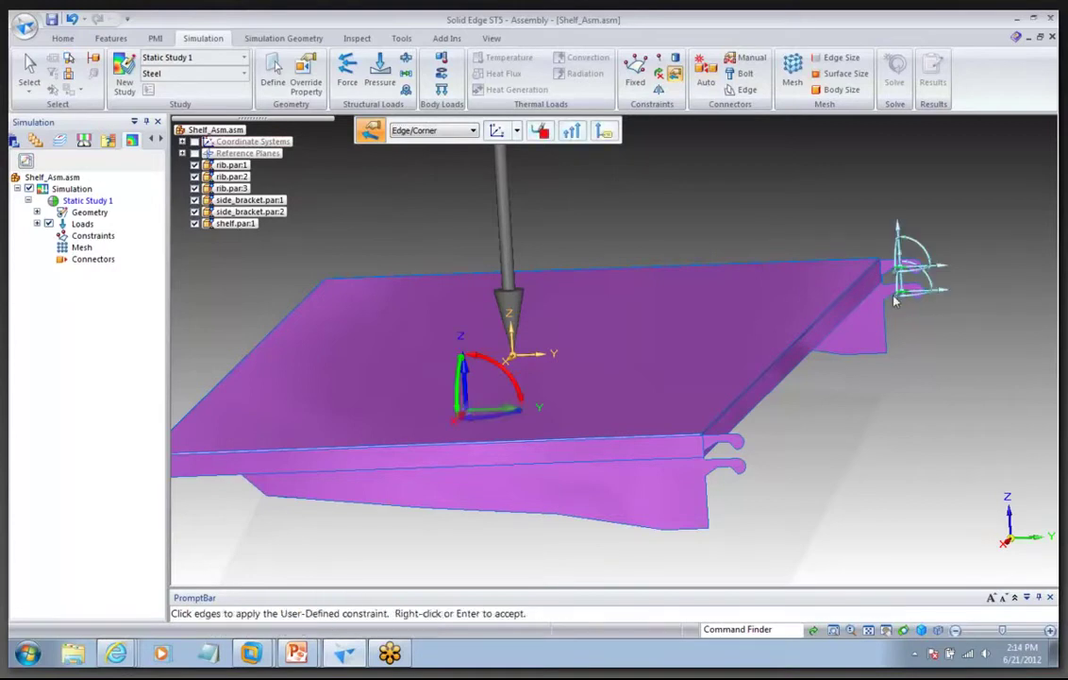
left_click(723, 451)
left_click(723, 472)
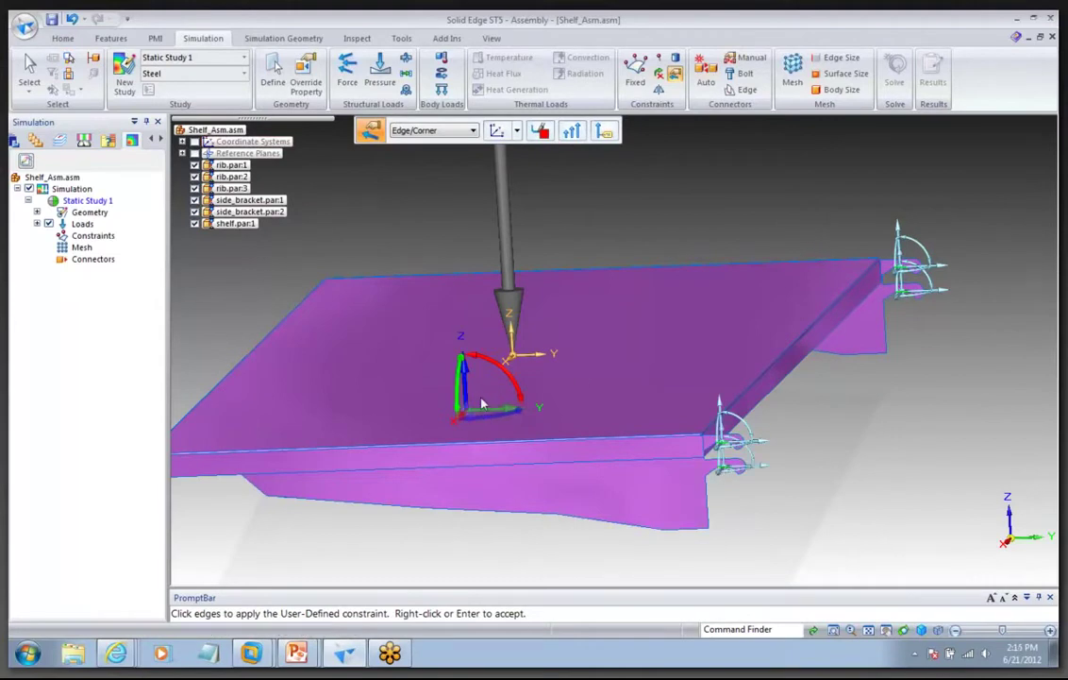
middle_click_drag(545, 385, 436, 408)
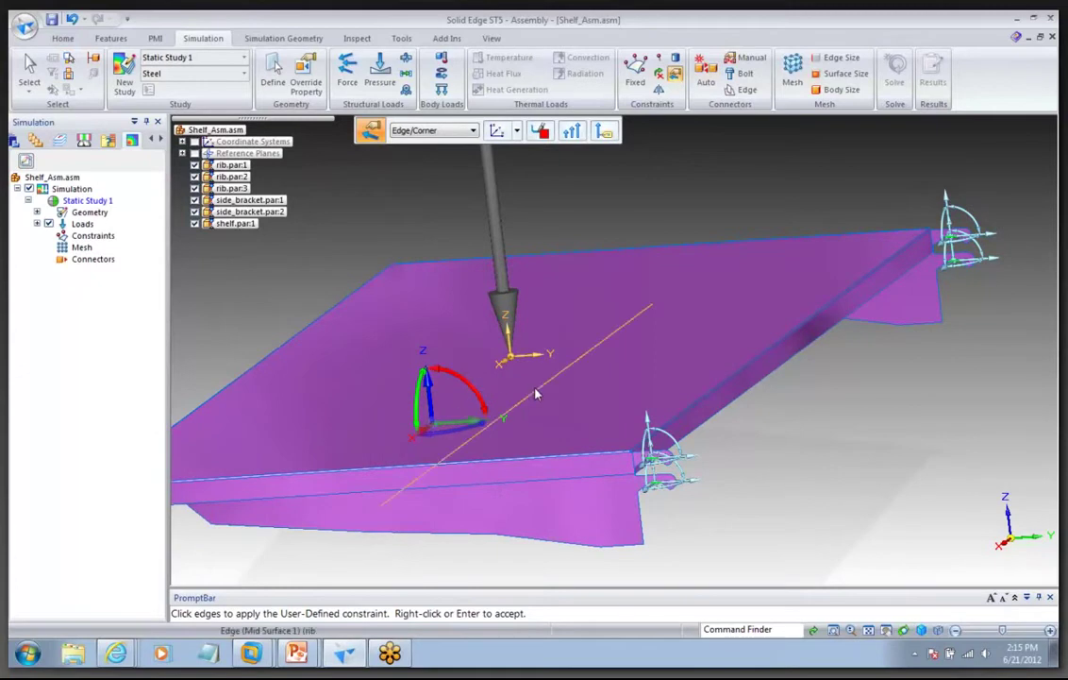
middle_click_drag(523, 395, 438, 446)
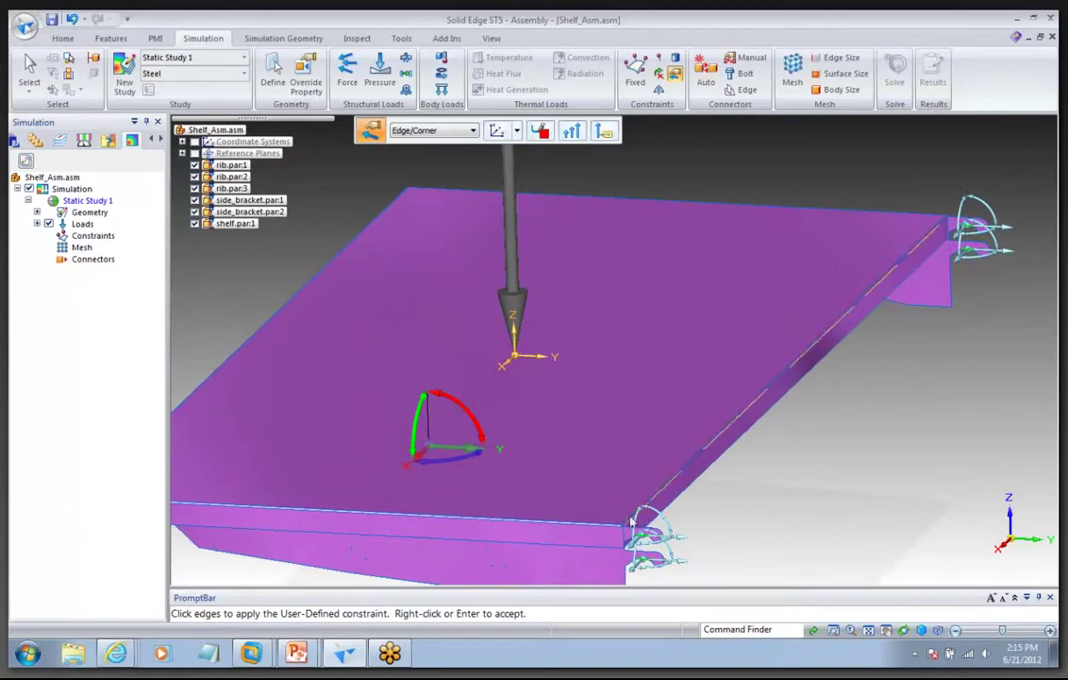
right_click(820, 500)
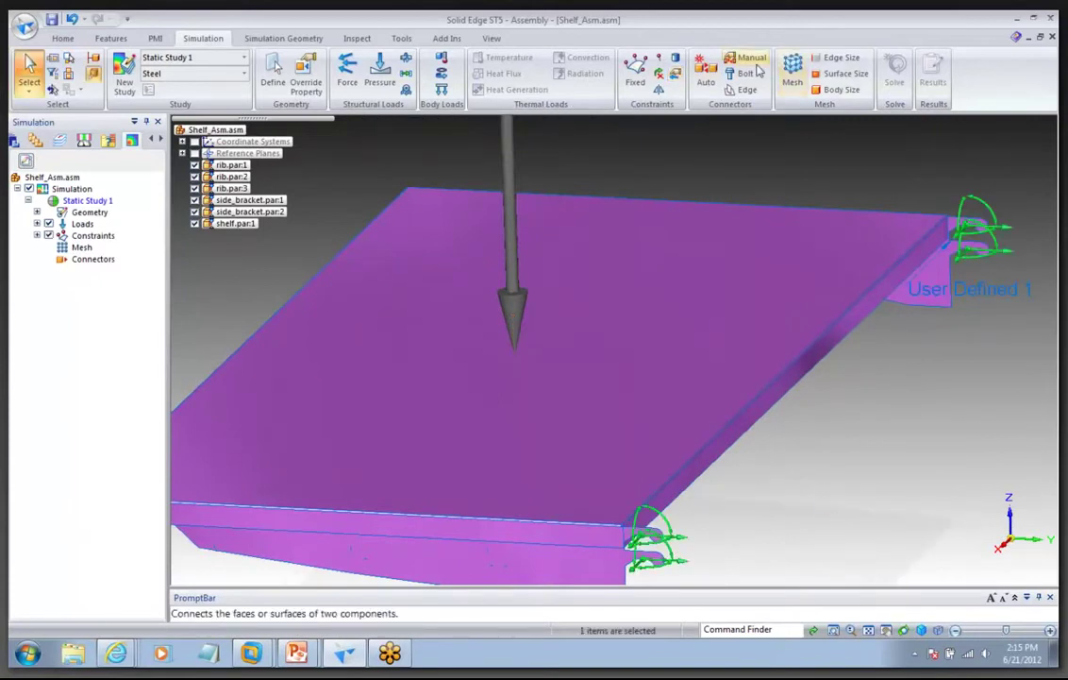
Apply a user-defined constraint of type Edge/Corner to the vertical rear edges of both side brackets, constraining the Y direction
left_click(674, 72)
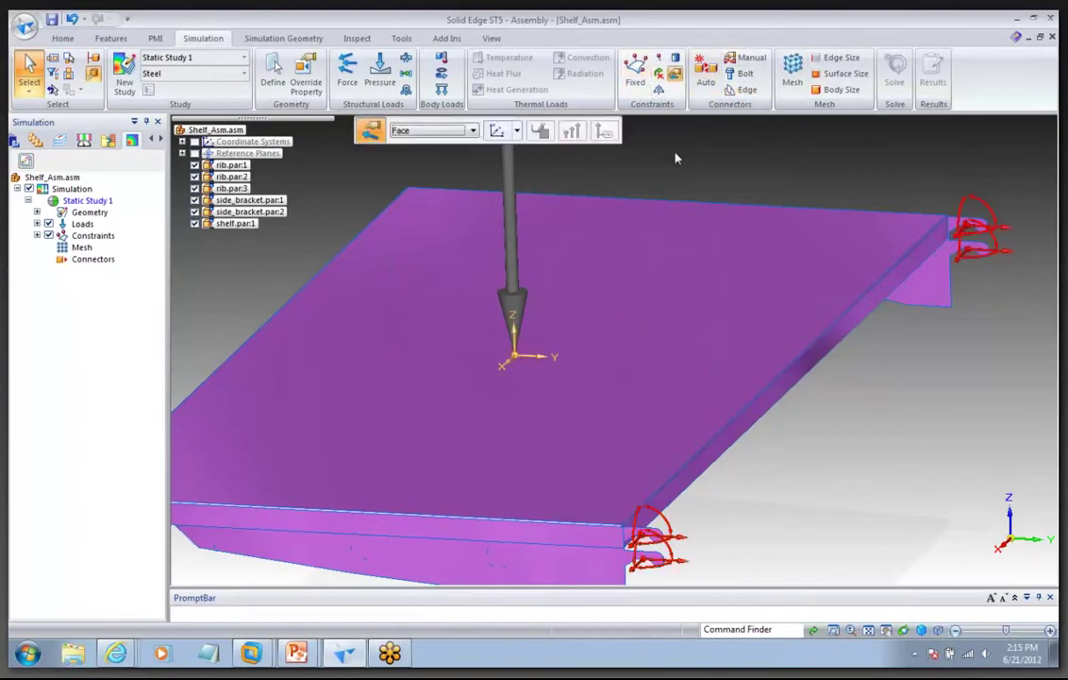
left_click(456, 132)
left_click(444, 153)
left_click(887, 271)
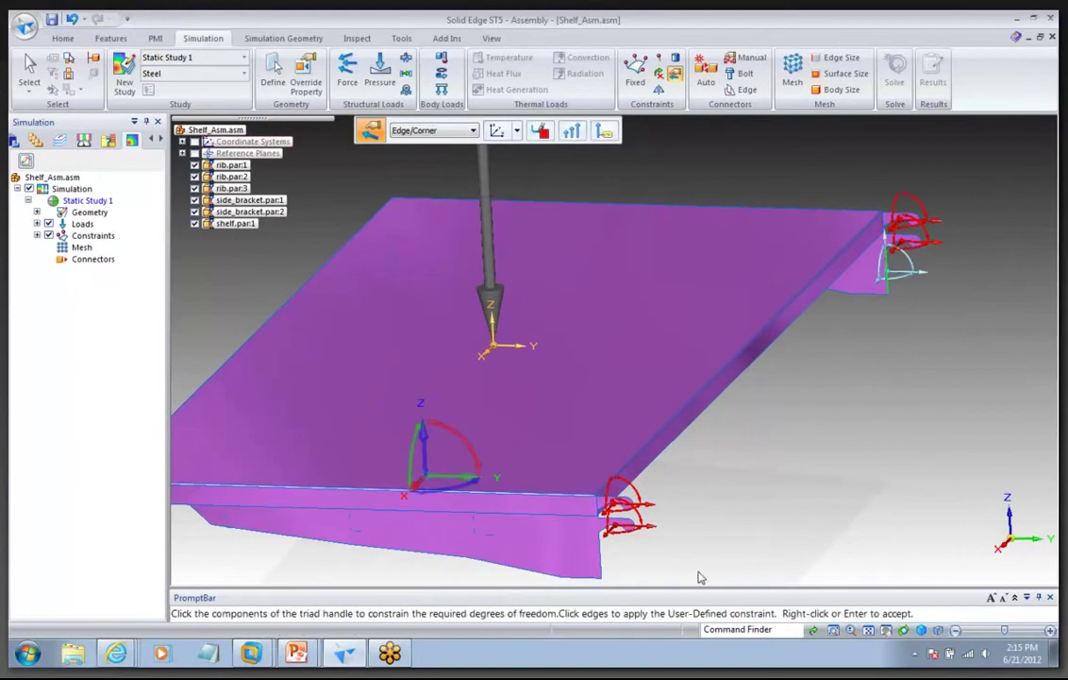
left_click(599, 563)
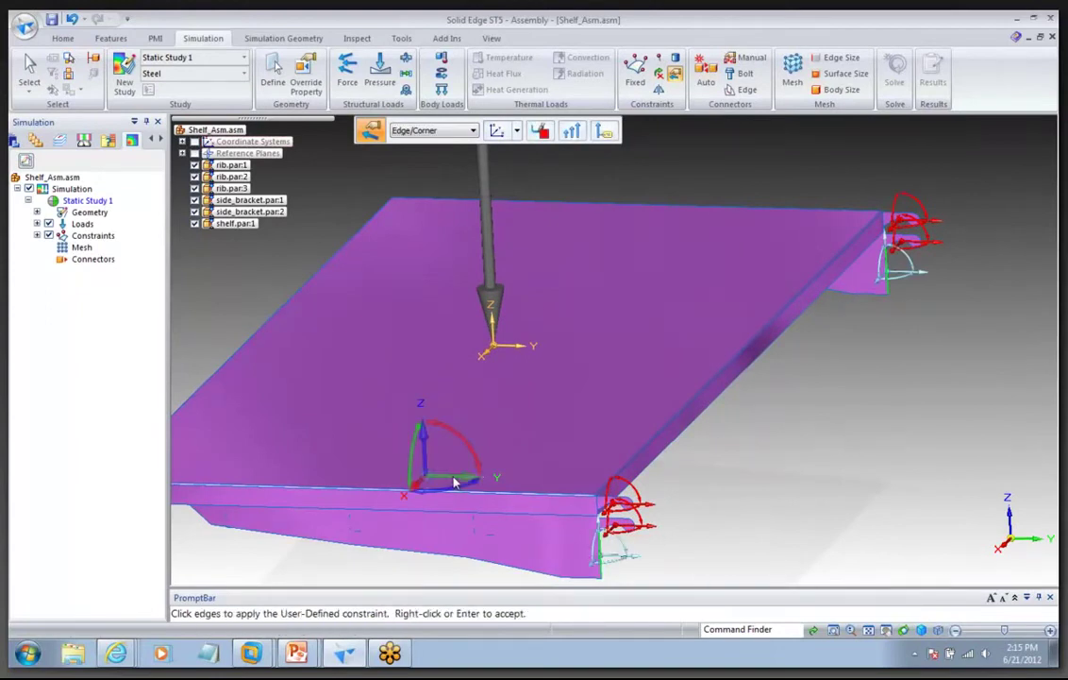
right_click(866, 509)
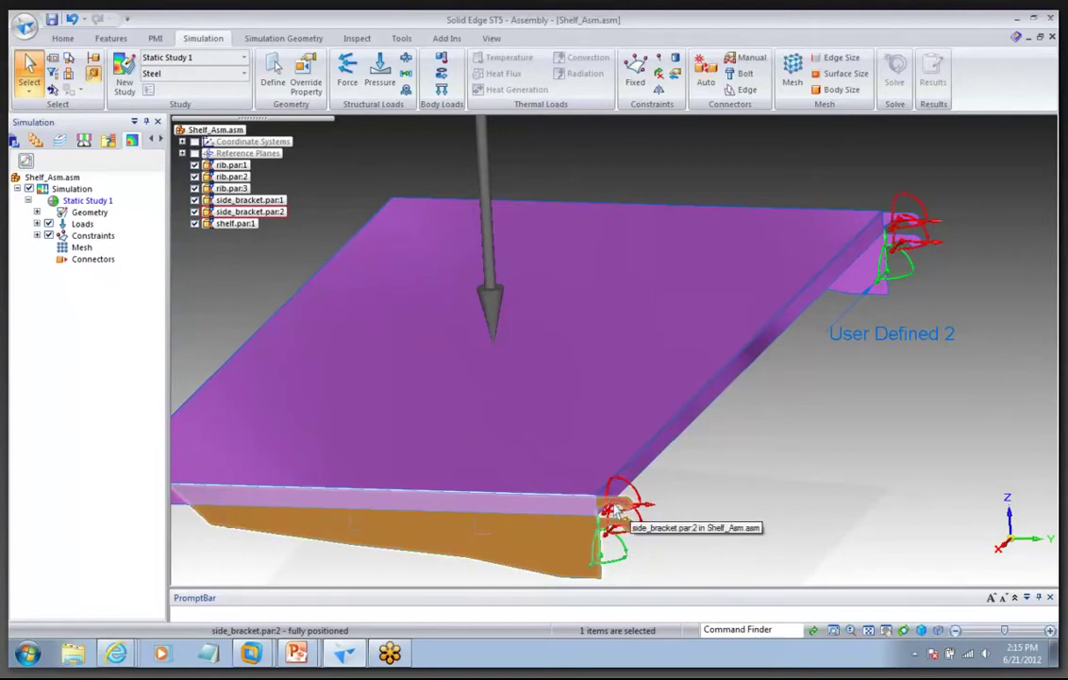
Apply another user-defined Edge/Corner constraint to the edges beside the upper hooks of both side brackets, constraining the X direction
middle_click_drag(713, 158, 681, 111)
left_click(674, 73)
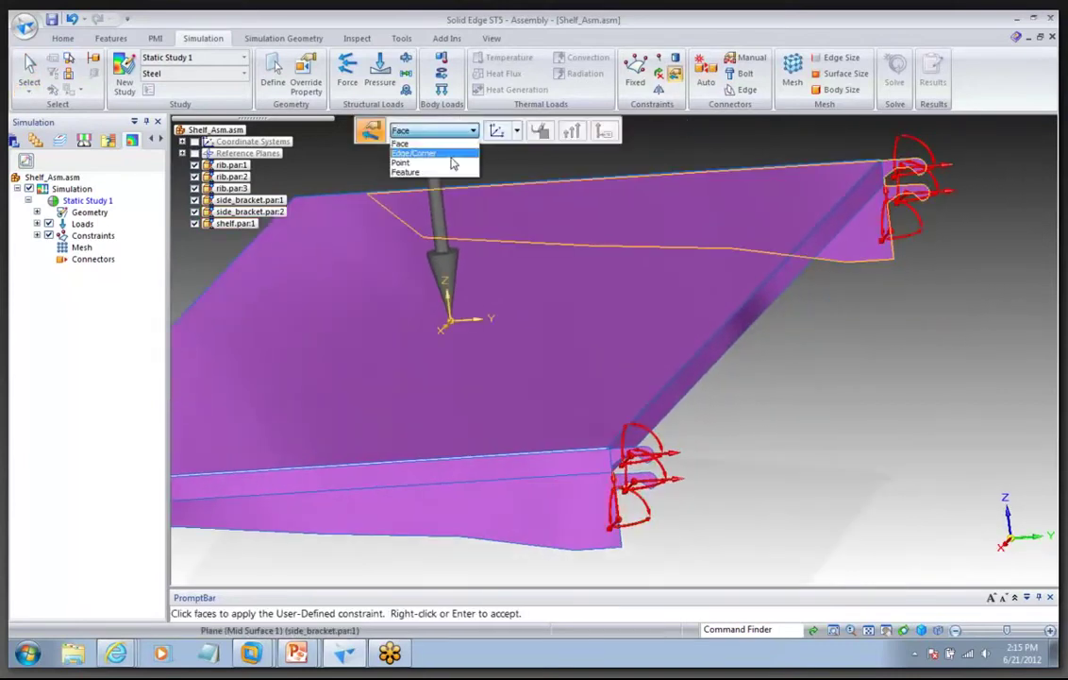
left_click(777, 366)
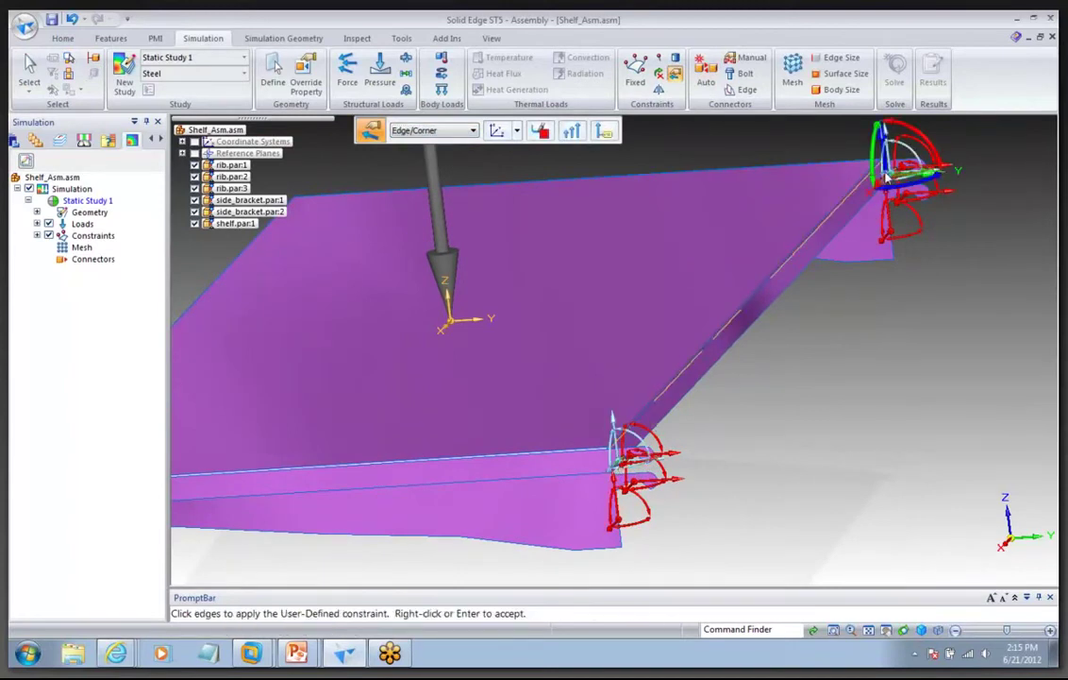
left_click(689, 229)
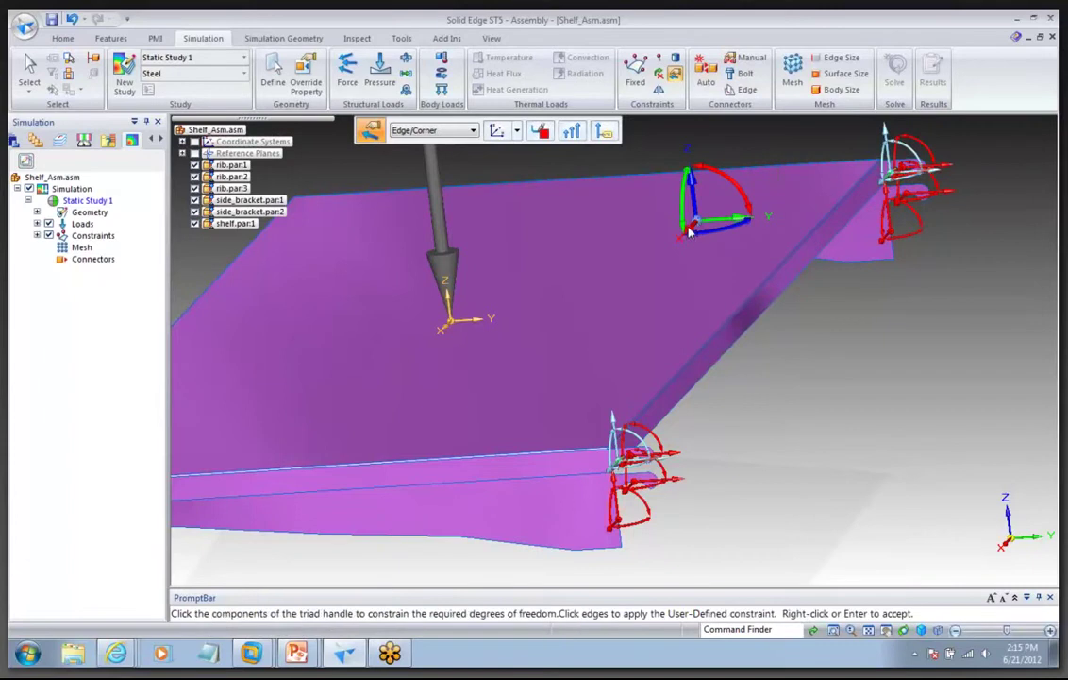
right_click(811, 333)
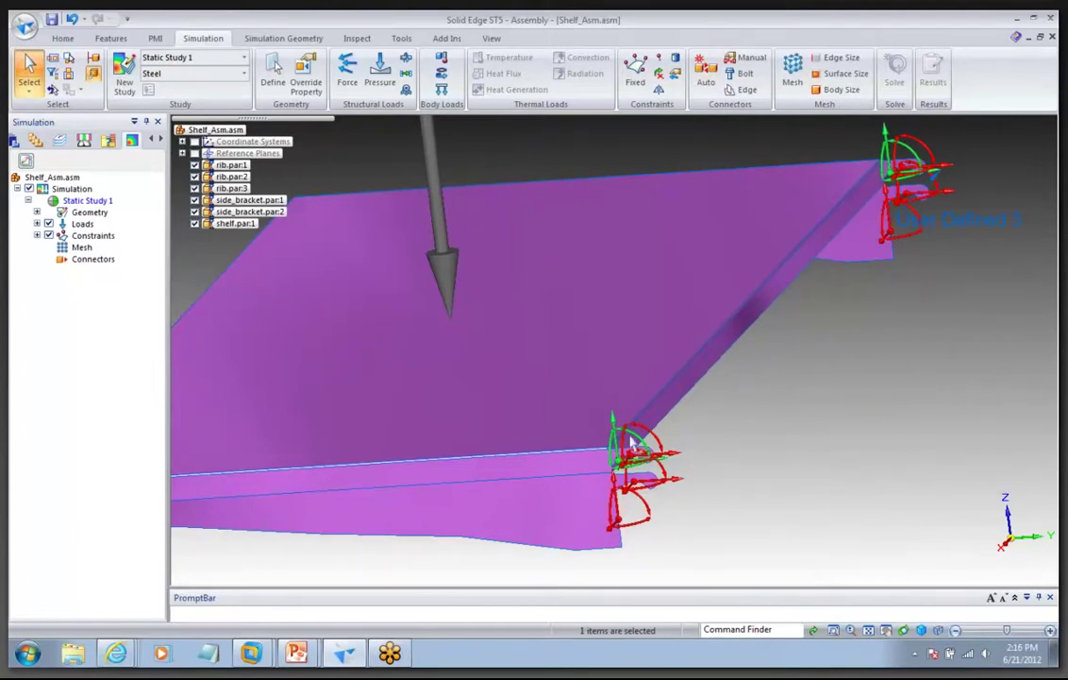
scroll(631, 442, "down", 2)
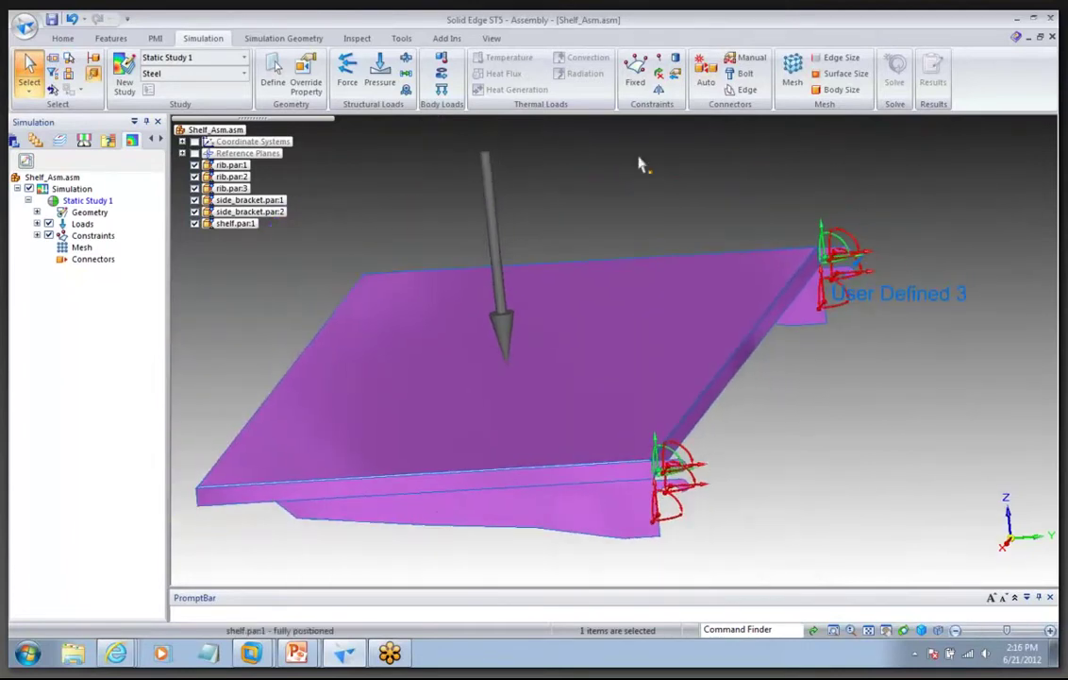
left_click(766, 184)
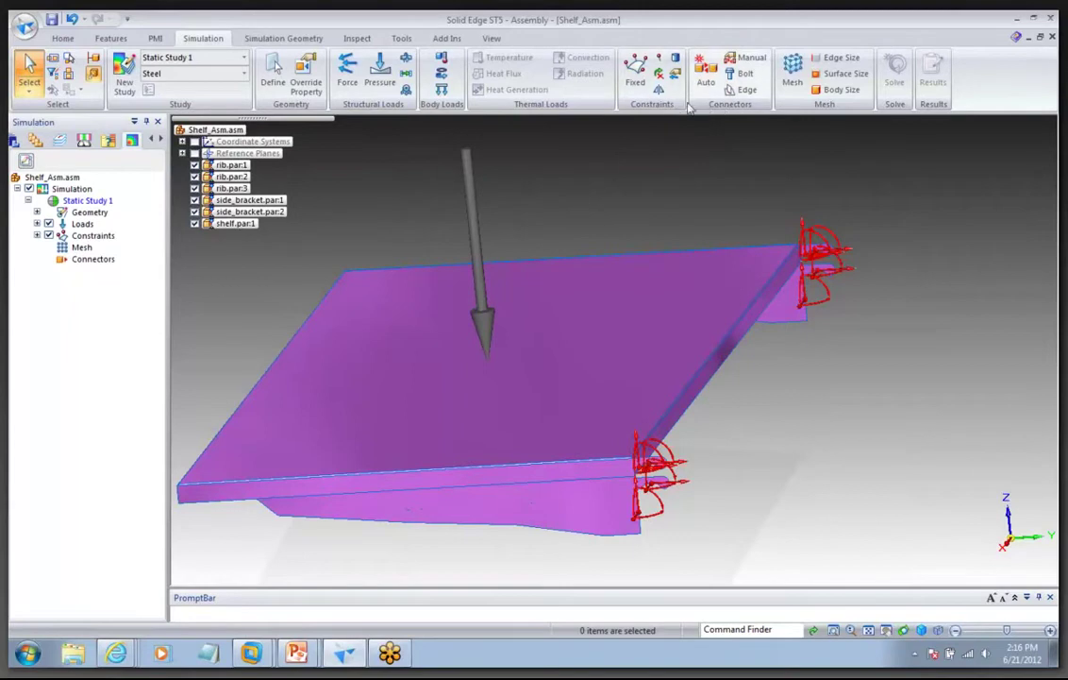
Create a Glue edge connector with a 2 mm search distance from the vertical edge at a shelf front corner to the adjoining side flange
middle_click_drag(728, 135, 676, 247)
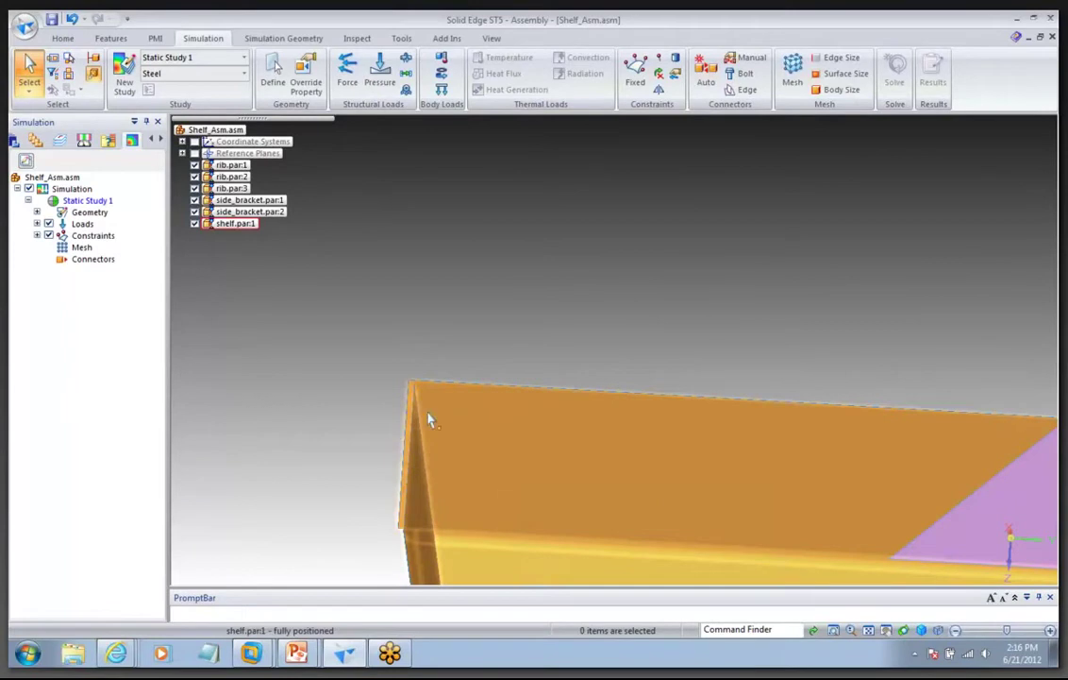
left_click(434, 417)
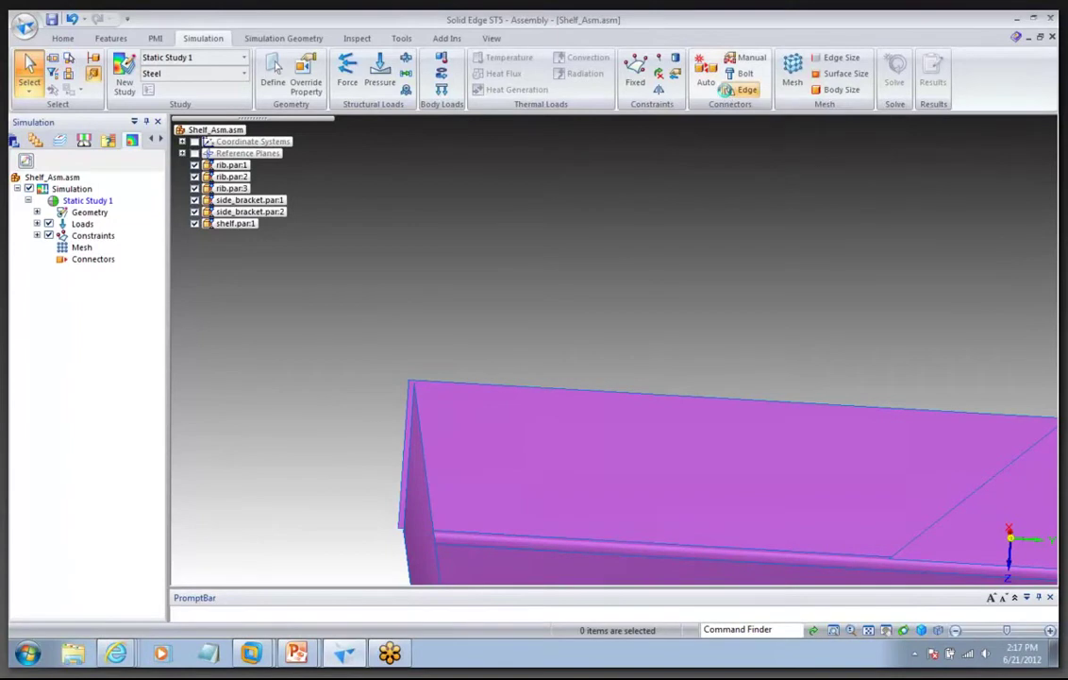
left_click(740, 89)
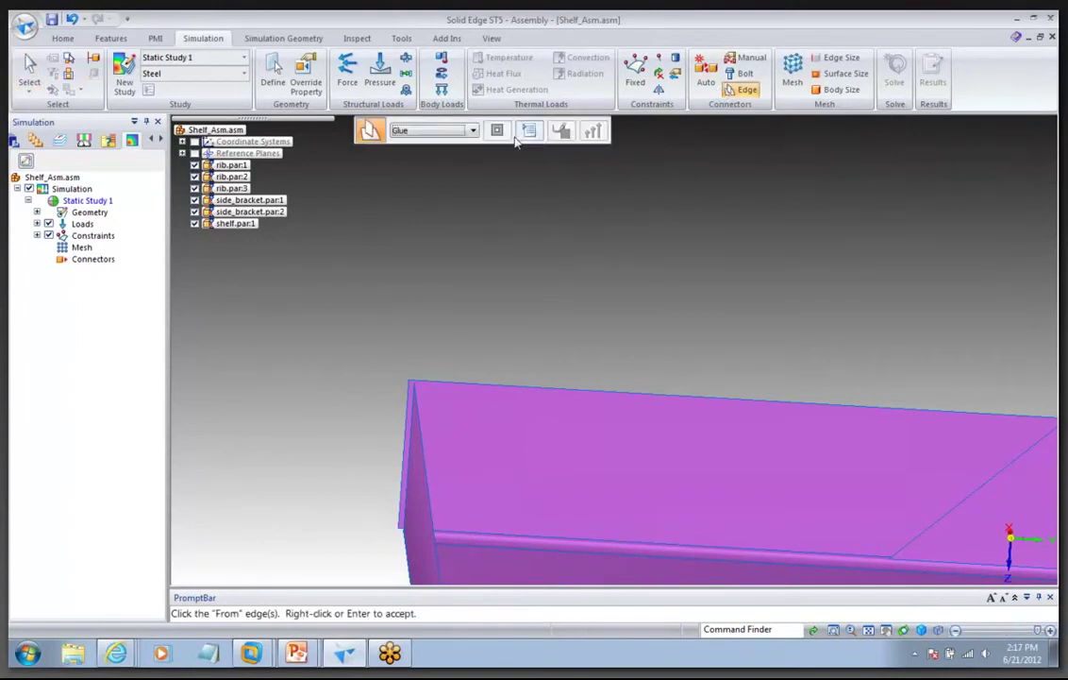
left_click(413, 415)
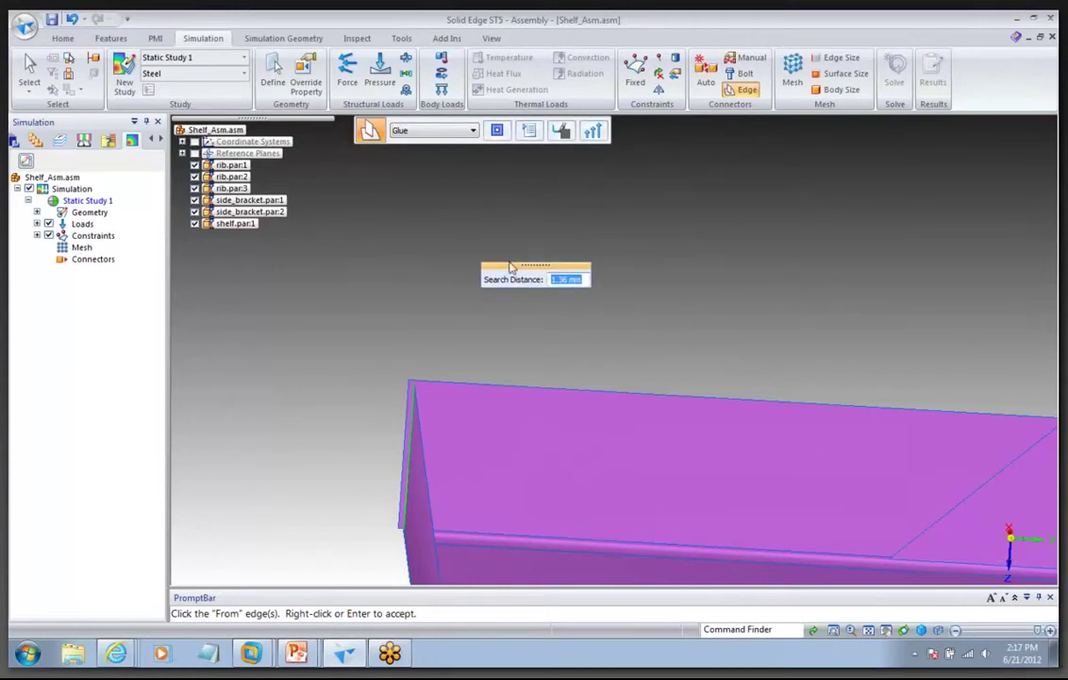
type("2")
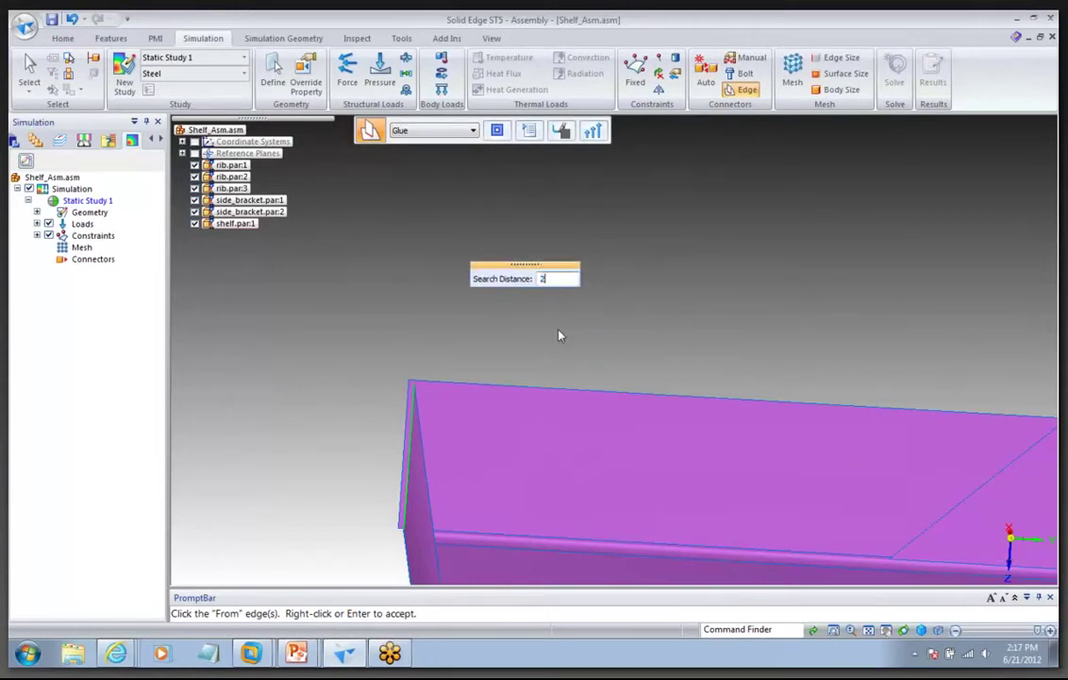
key("Return")
right_click(559, 335)
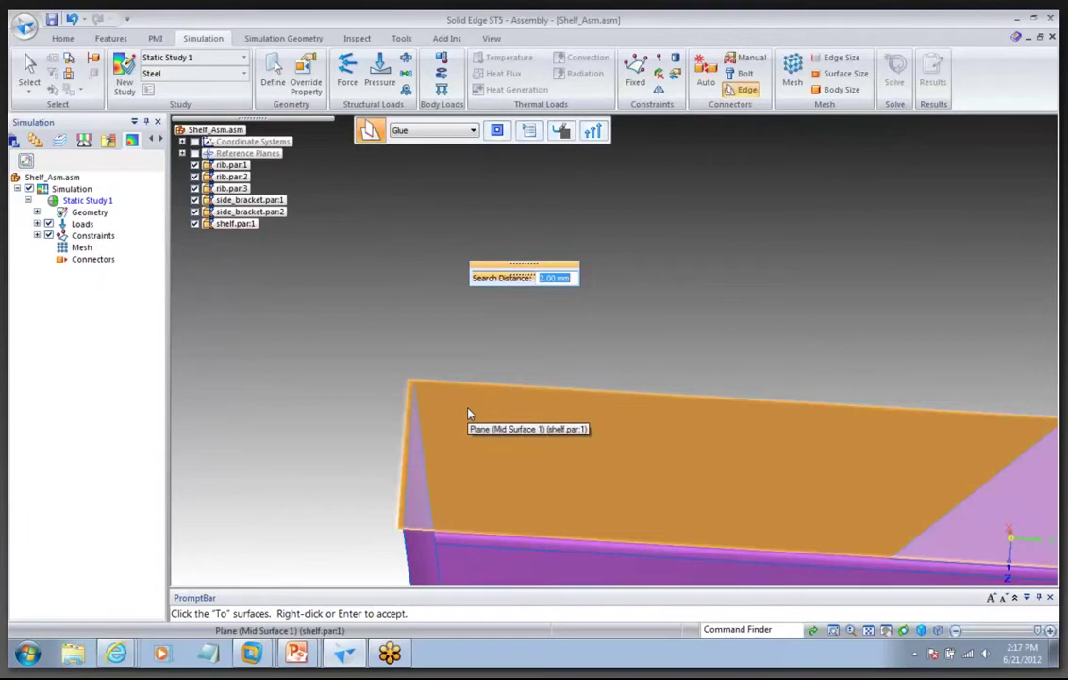
left_click(470, 414)
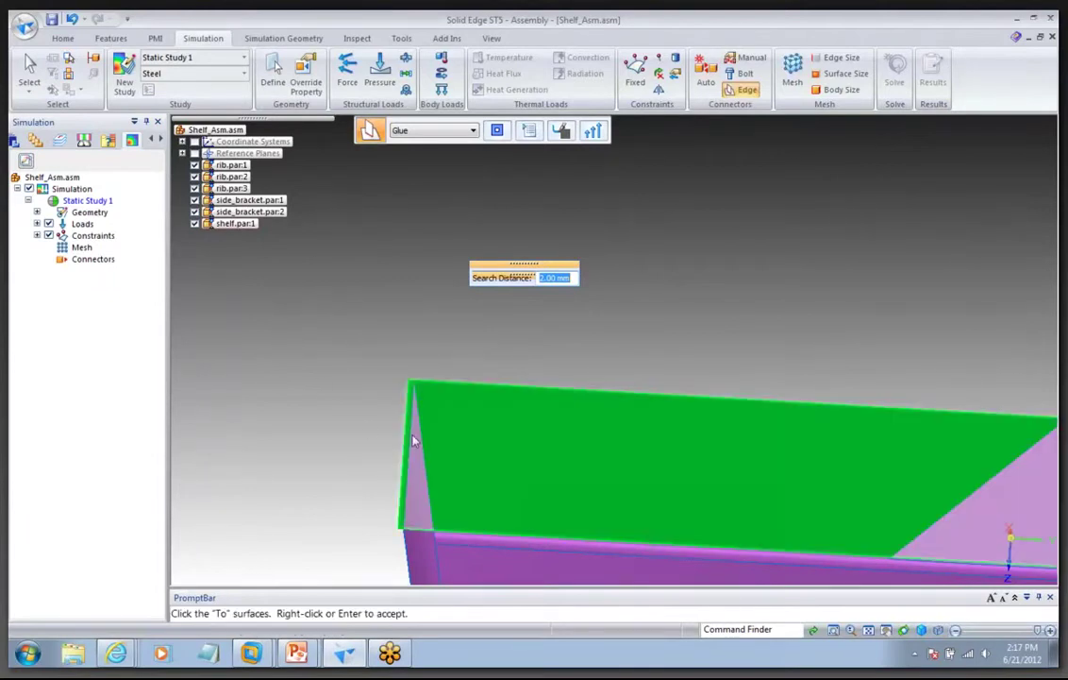
right_click(349, 354)
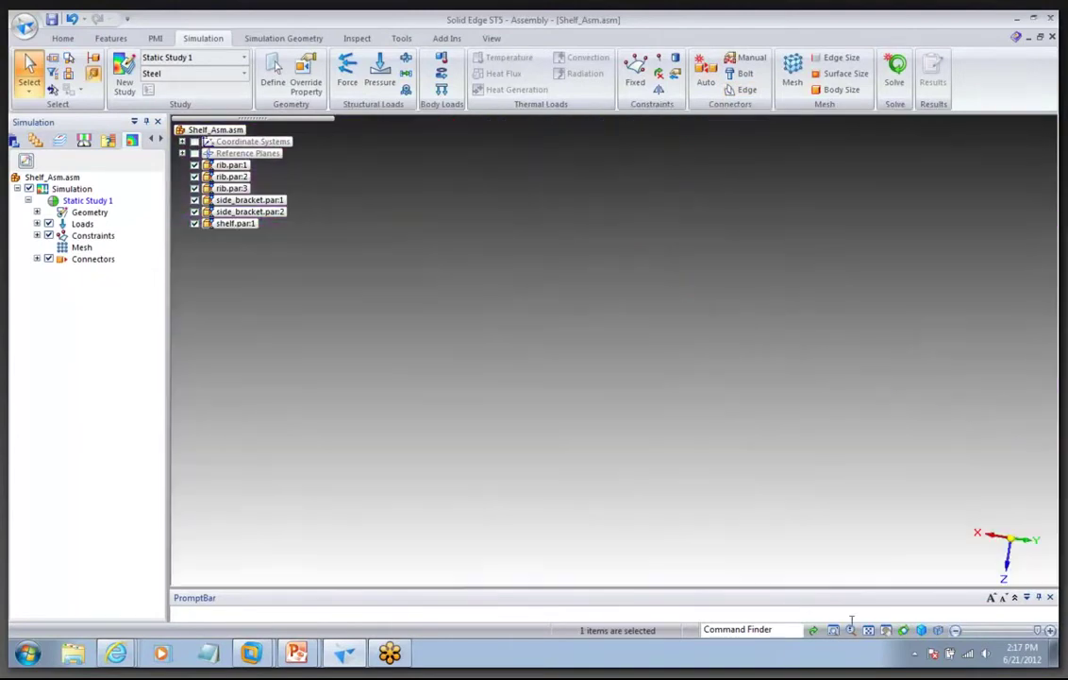
Show the whole shelf assembly and hide the study's load and constraint symbols
left_click(869, 630)
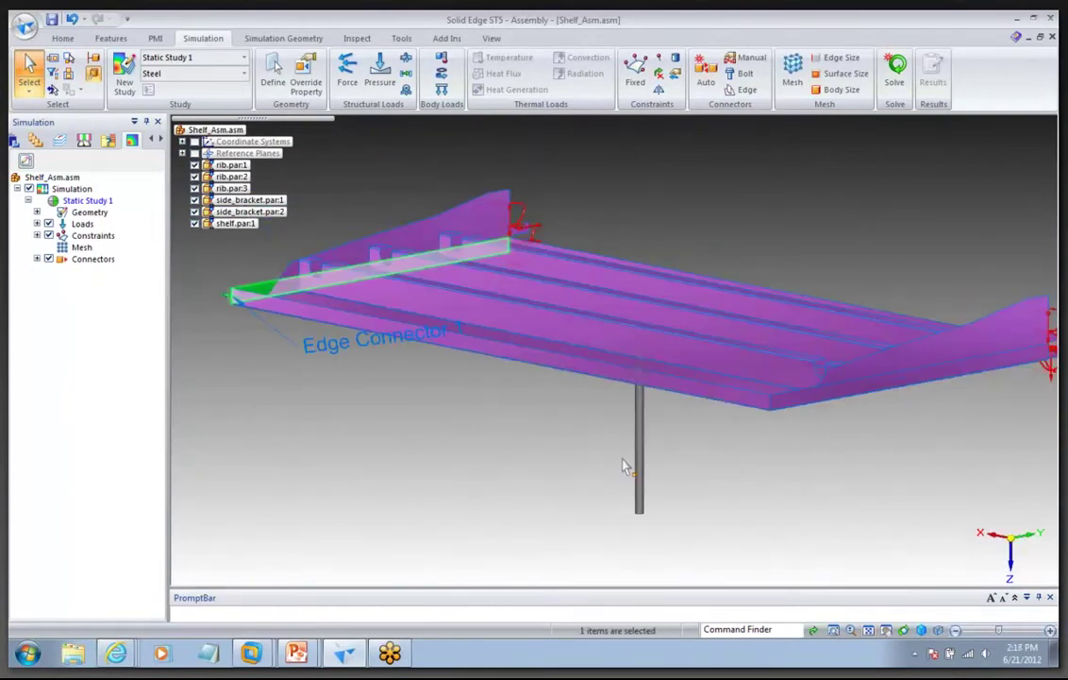
left_click(48, 224)
left_click(48, 235)
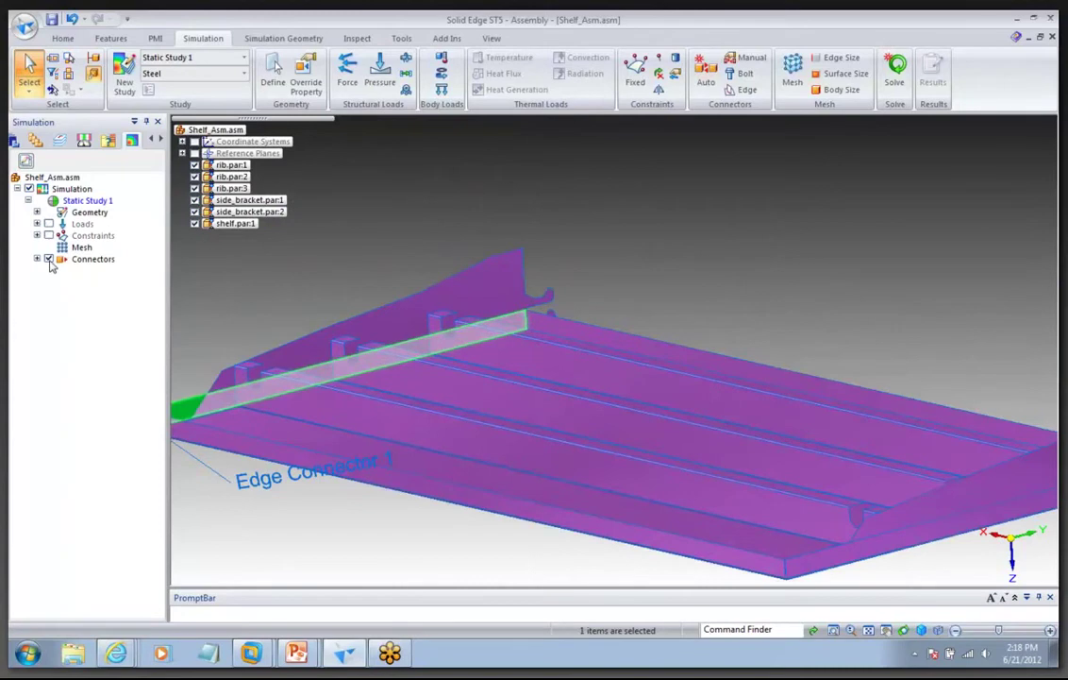
Glue the shelf's vertical rear-corner edge on the same side to the adjacent side bracket face, using a 2 mm search distance
scroll(661, 363, "up", 3)
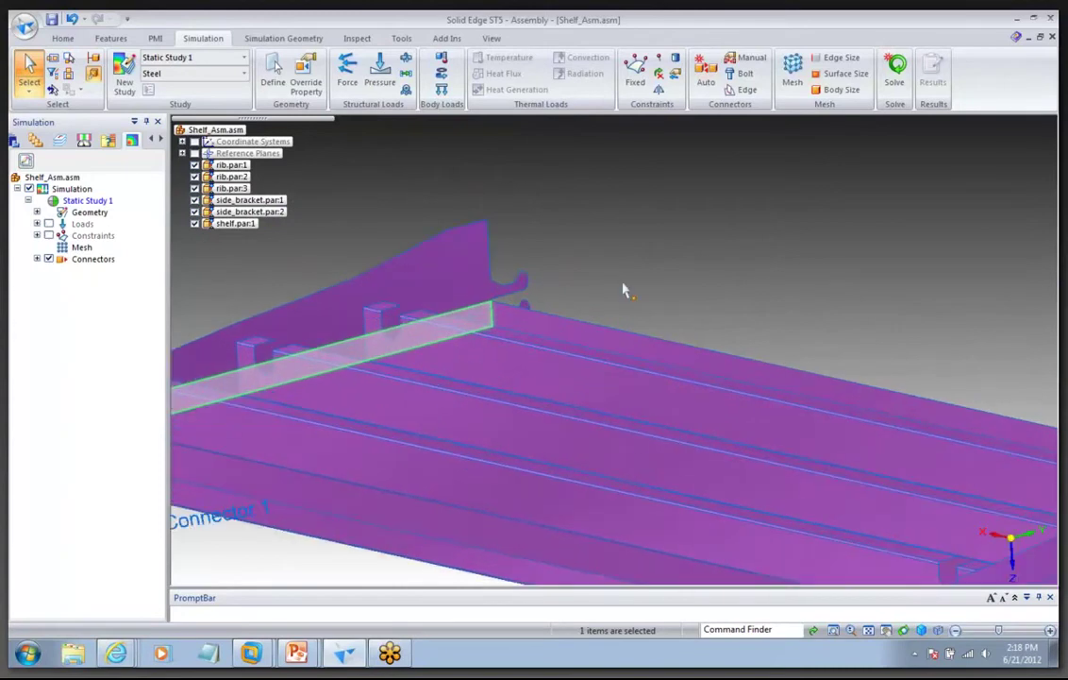
left_click(741, 91)
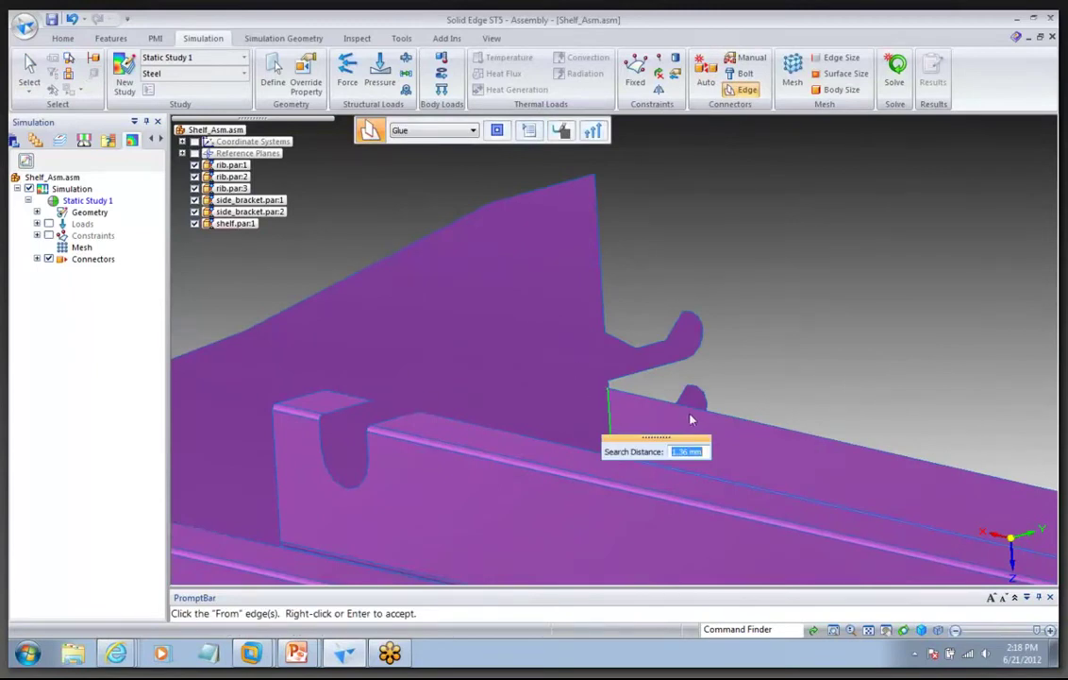
type("0")
key("Return")
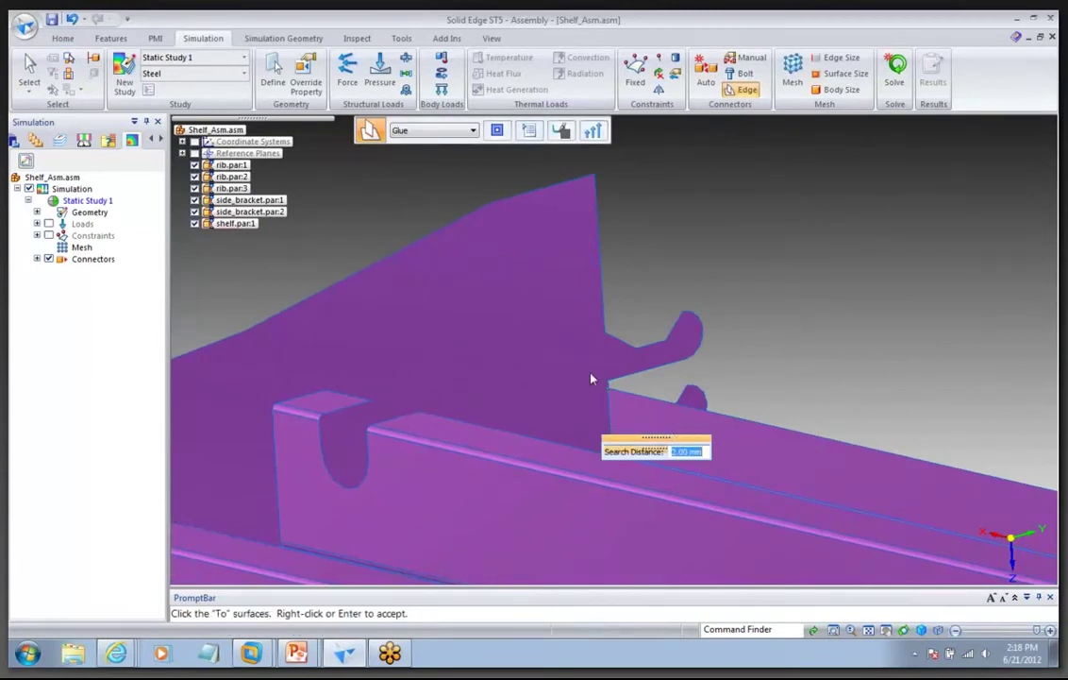
left_click(515, 370)
right_click(854, 285)
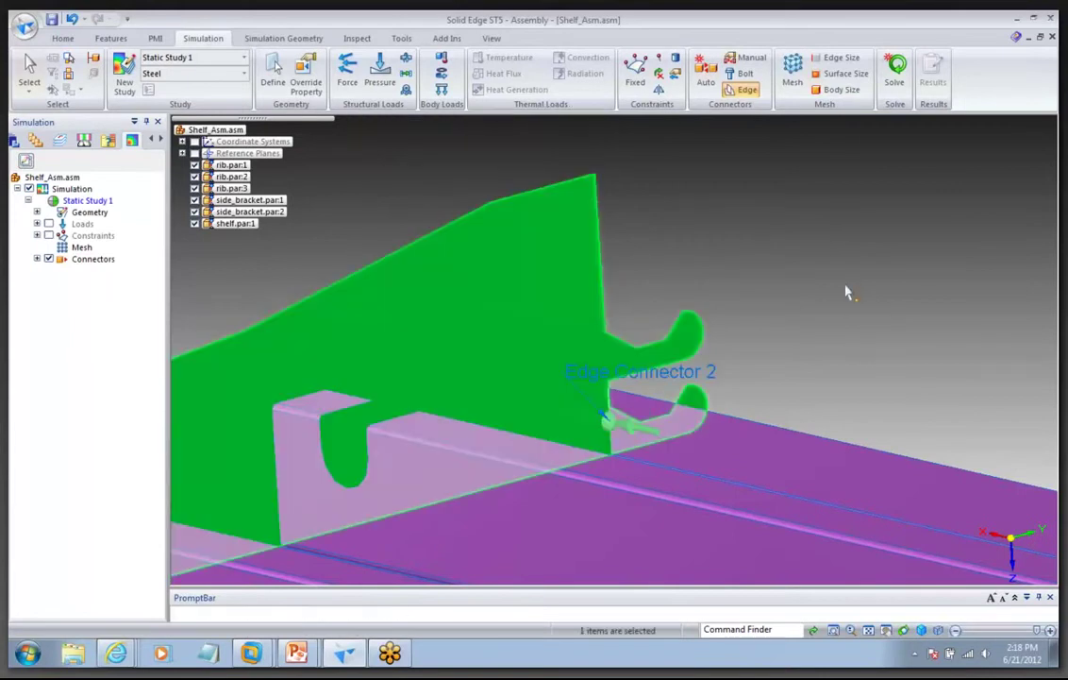
Create a Glue edge connector from the shelf's opposite rear-corner edge to the other side bracket's face with a 2 mm search distance
mouse_move(846, 294)
middle_mouse_down()
mouse_move(856, 289)
mouse_move(836, 298)
middle_mouse_up()
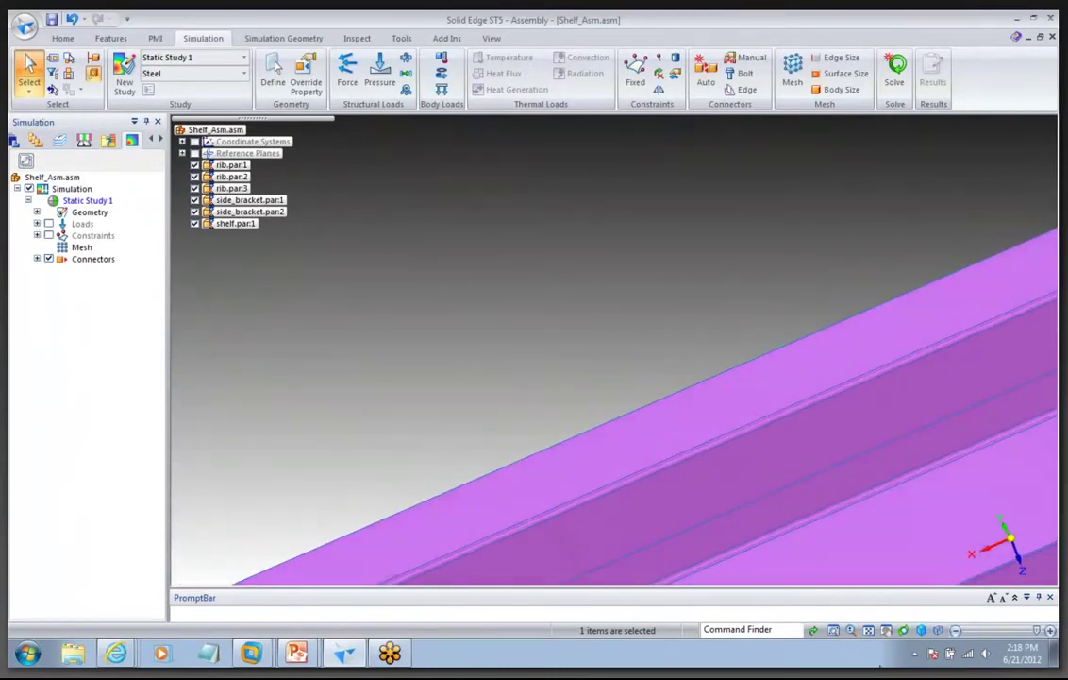
left_click(867, 628)
middle_click_drag(778, 386, 739, 219)
scroll(738, 219, "up", 3)
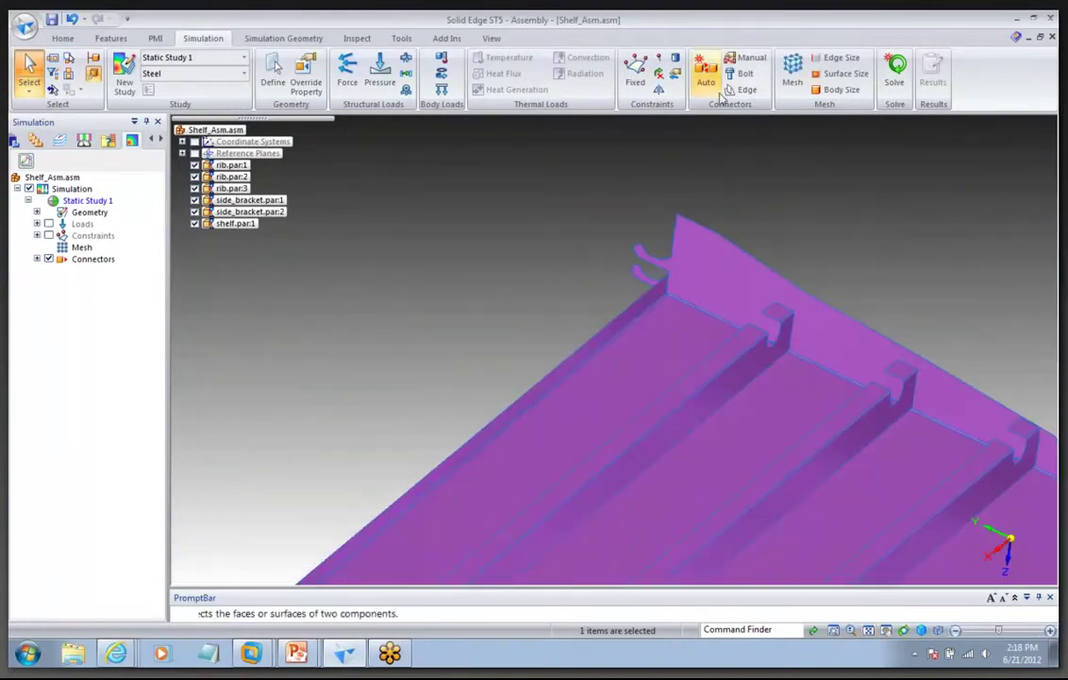
left_click(747, 89)
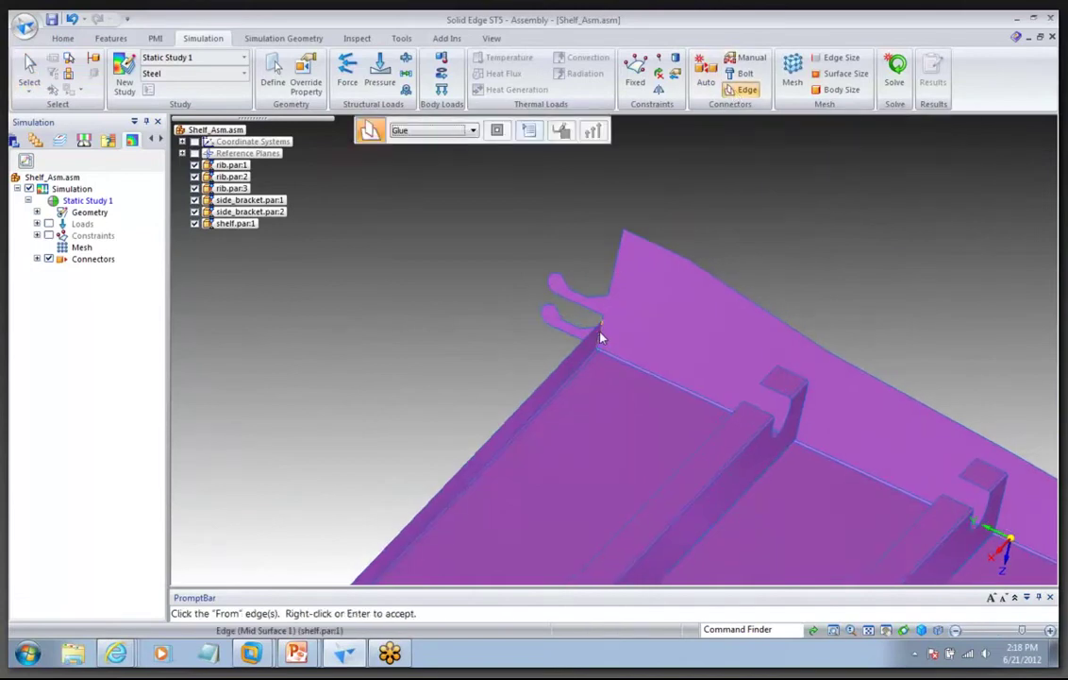
left_click(600, 336)
key("Return")
left_click(687, 288)
right_click(733, 236)
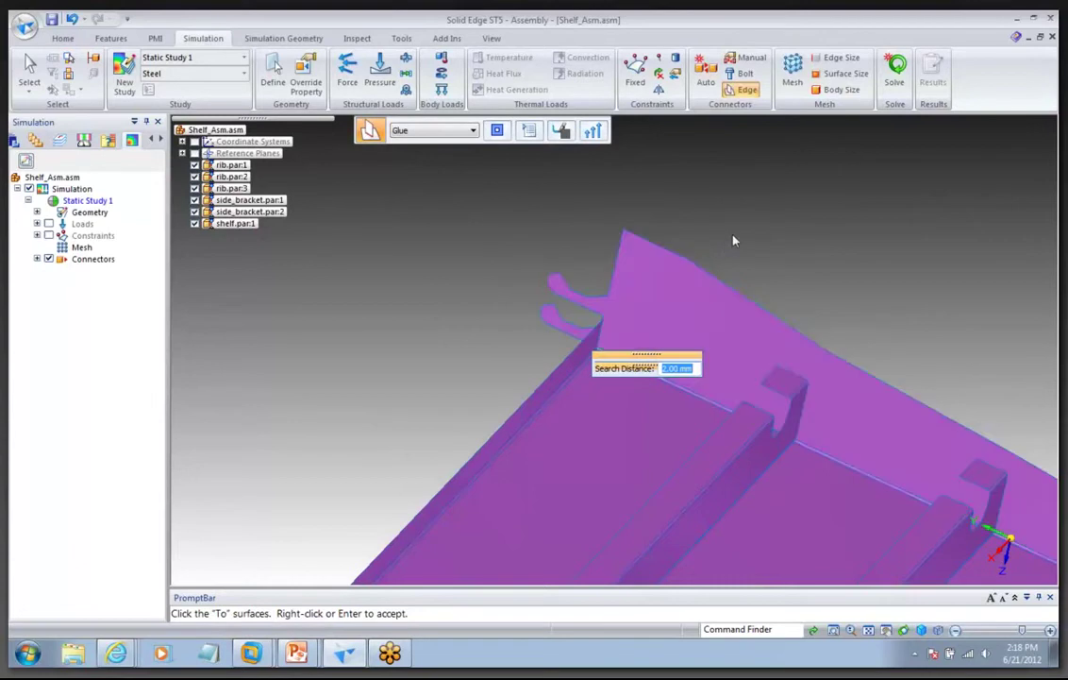
Glue the vertical edge at the remaining shelf front corner to its adjoining side flange with a 2 mm search distance
middle_click_drag(569, 472, 623, 396)
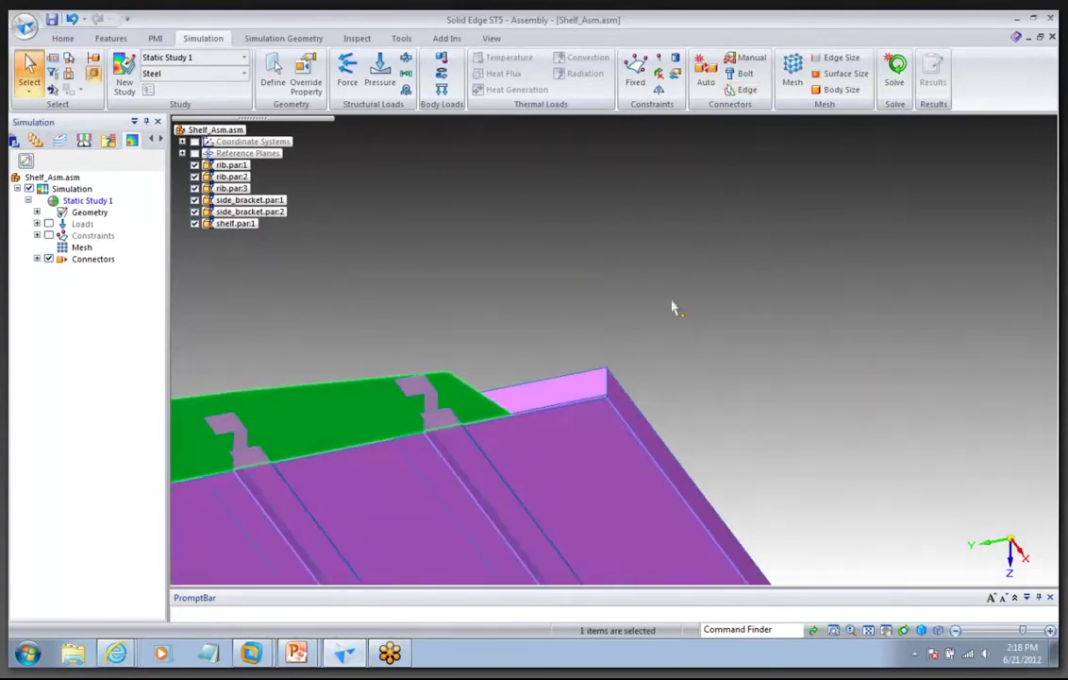
left_click(747, 90)
scroll(687, 337, "up", 5)
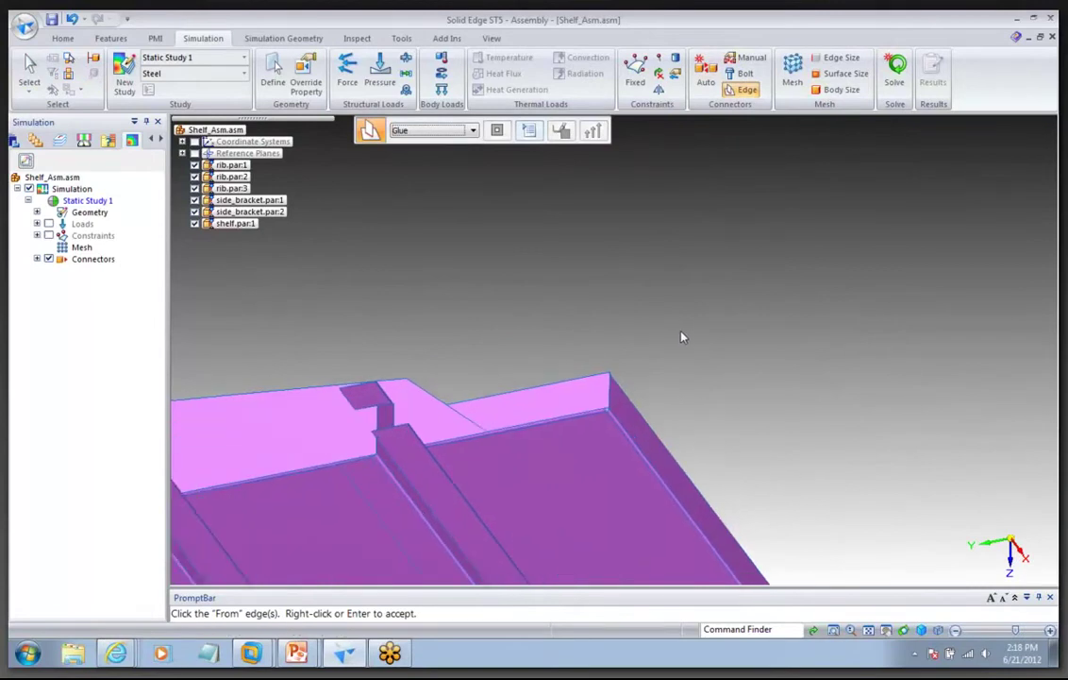
scroll(681, 336, "up", 5)
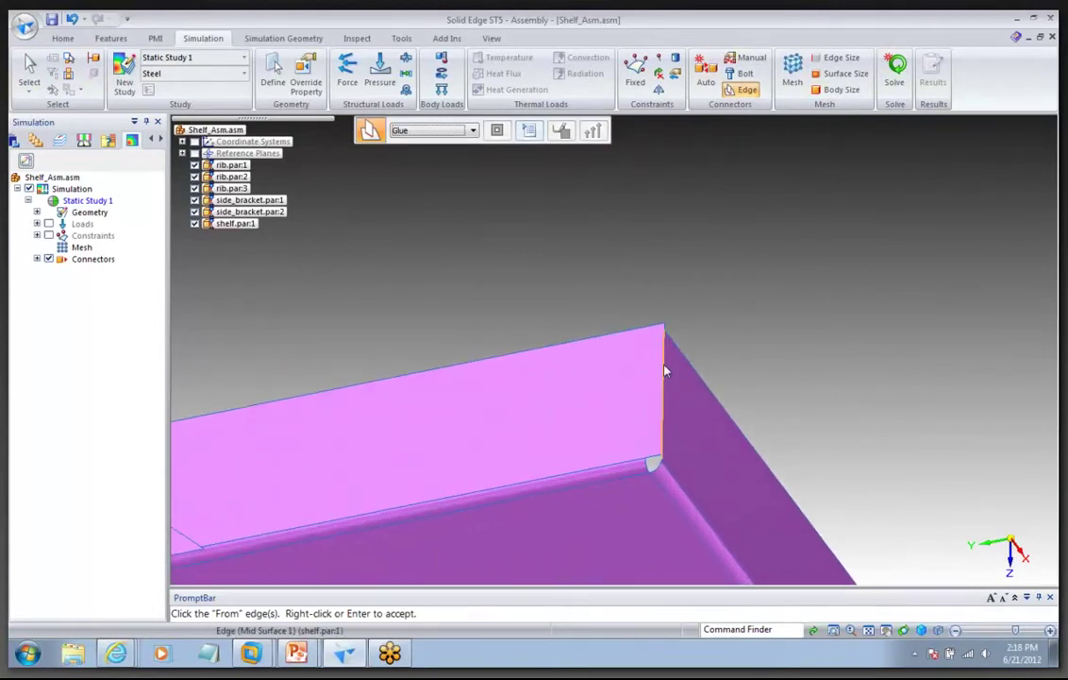
left_click(664, 371)
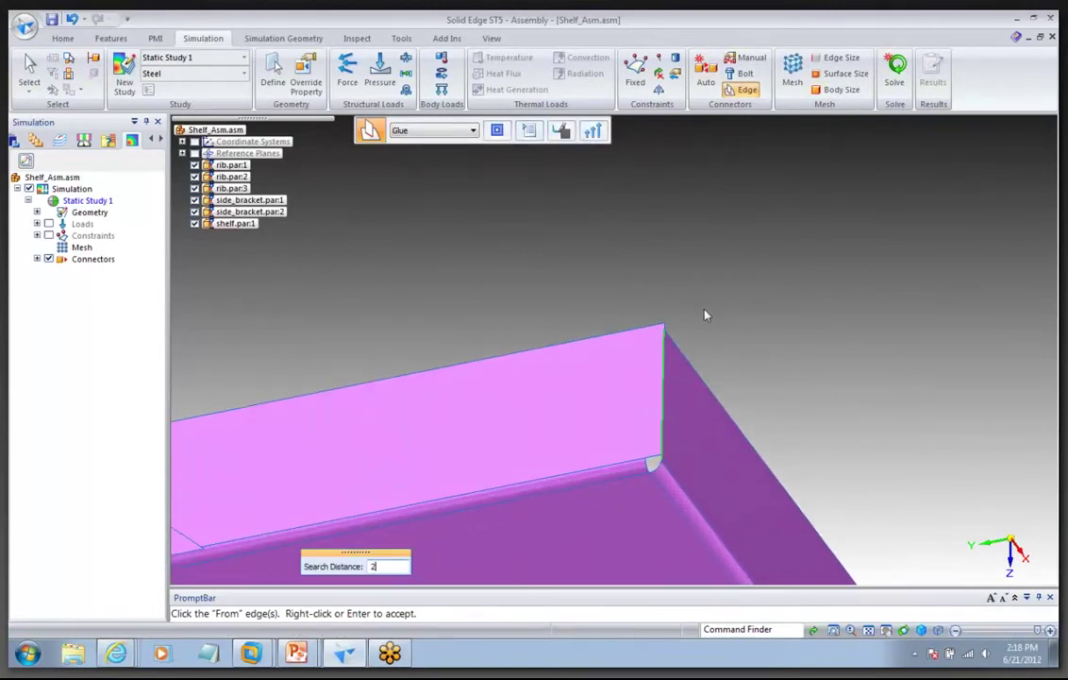
right_click(732, 299)
left_click(618, 370)
right_click(720, 249)
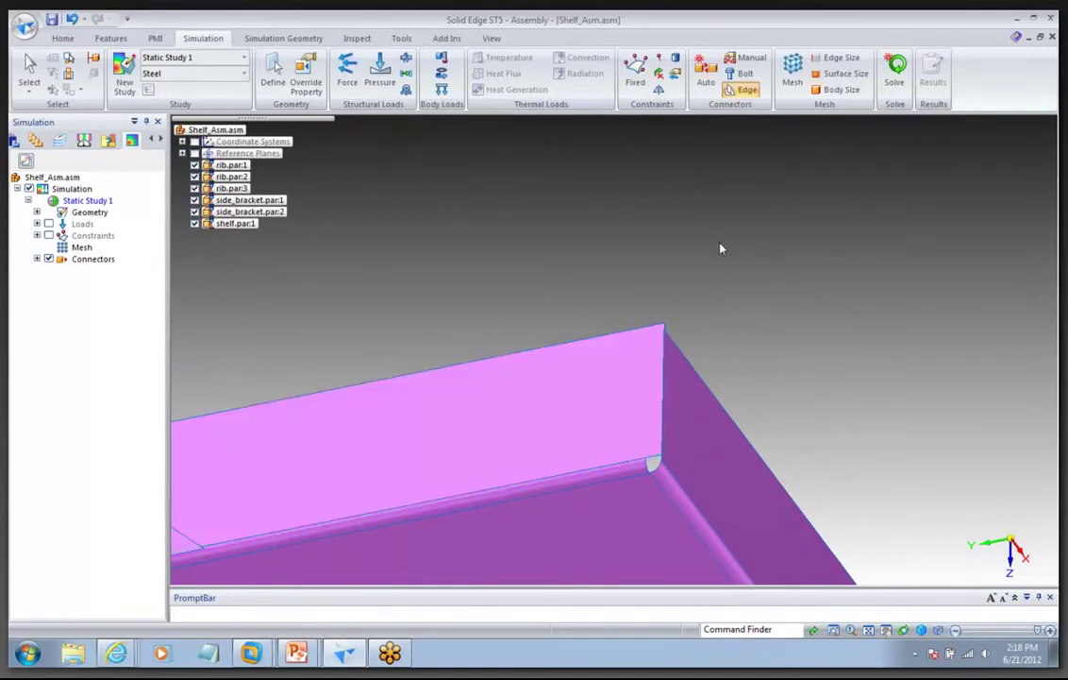
left_click(868, 630)
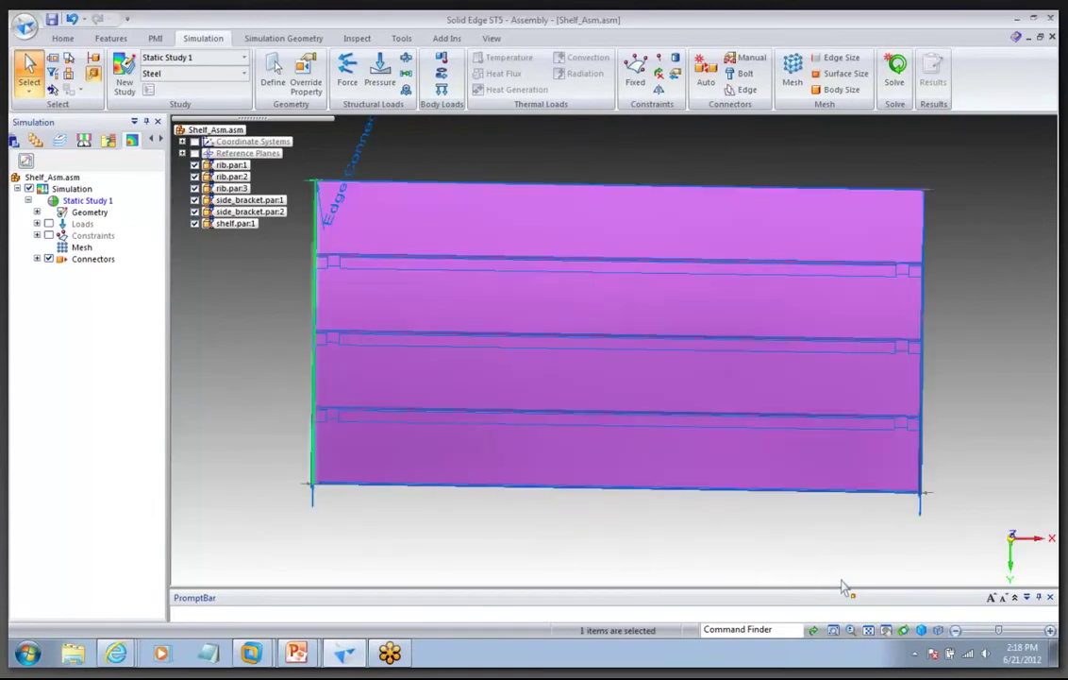
middle_click_drag(824, 591, 796, 313)
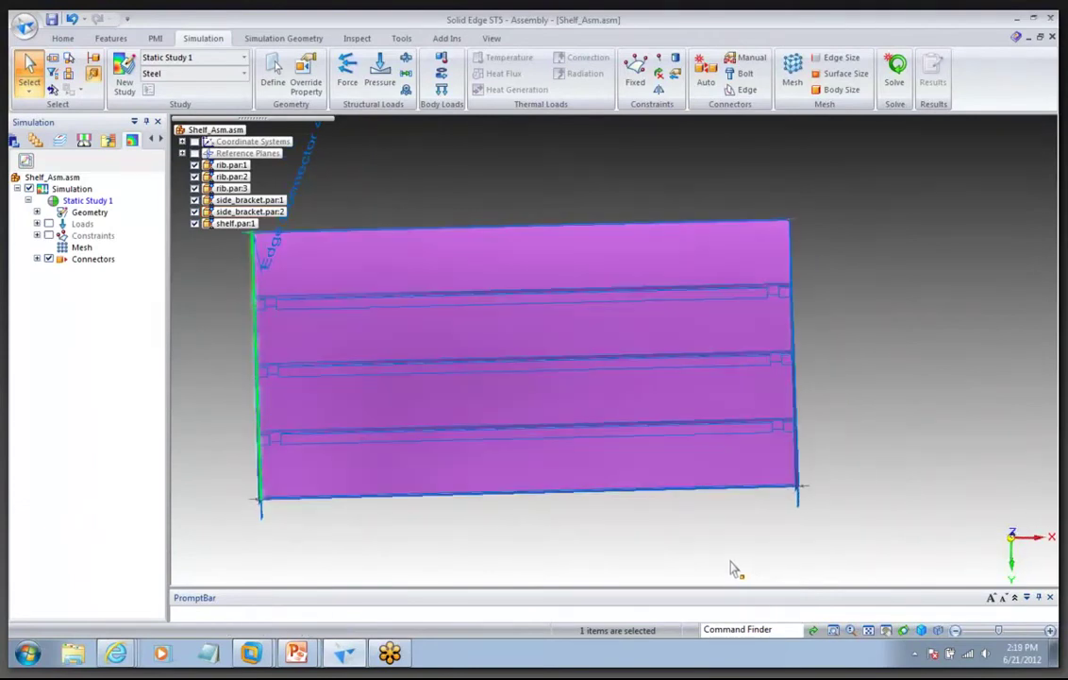
Isolate the three ribs and glue their end edges on one side to the side_bracket.par:2 face with a 2 mm search distance
left_click_drag(196, 209, 195, 227)
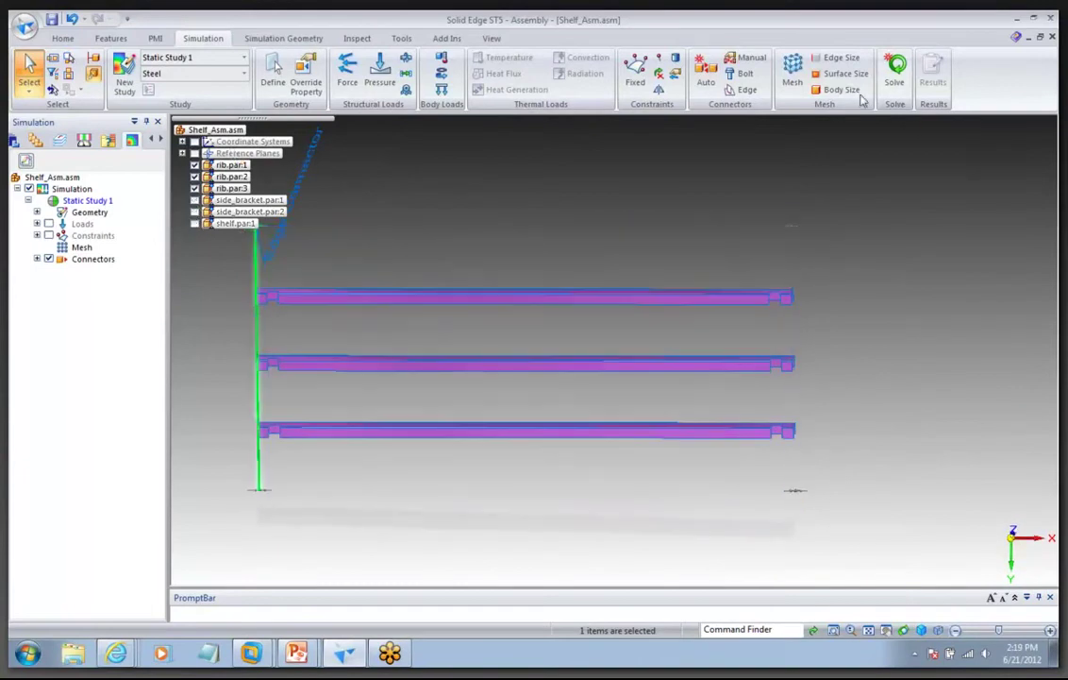
left_click(743, 89)
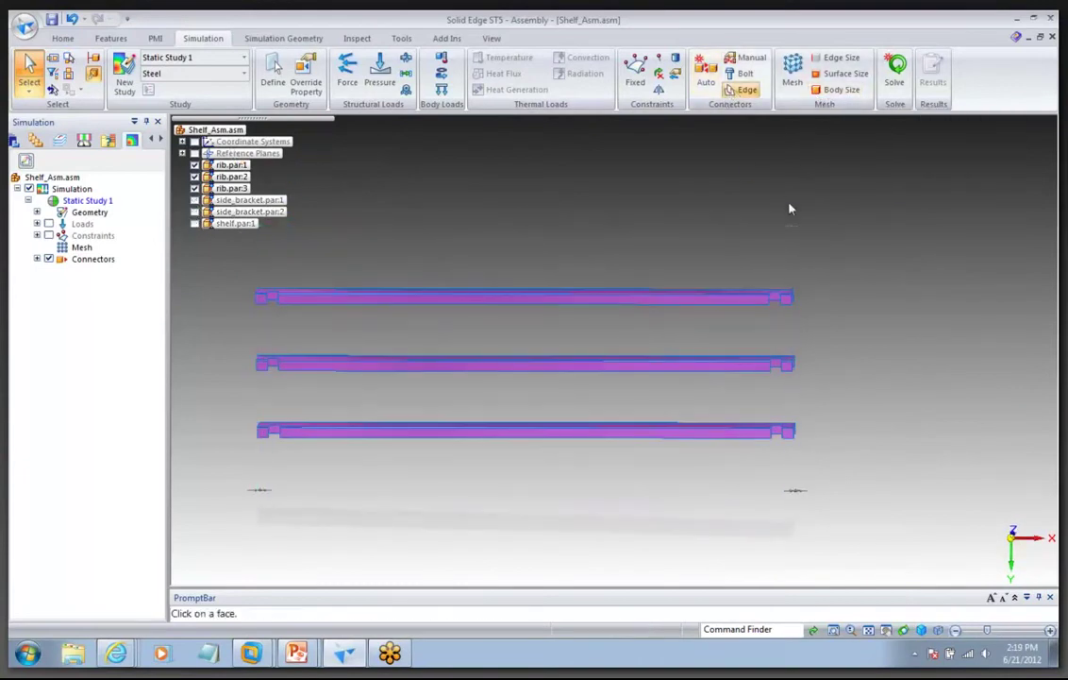
middle_click_drag(785, 238, 782, 238)
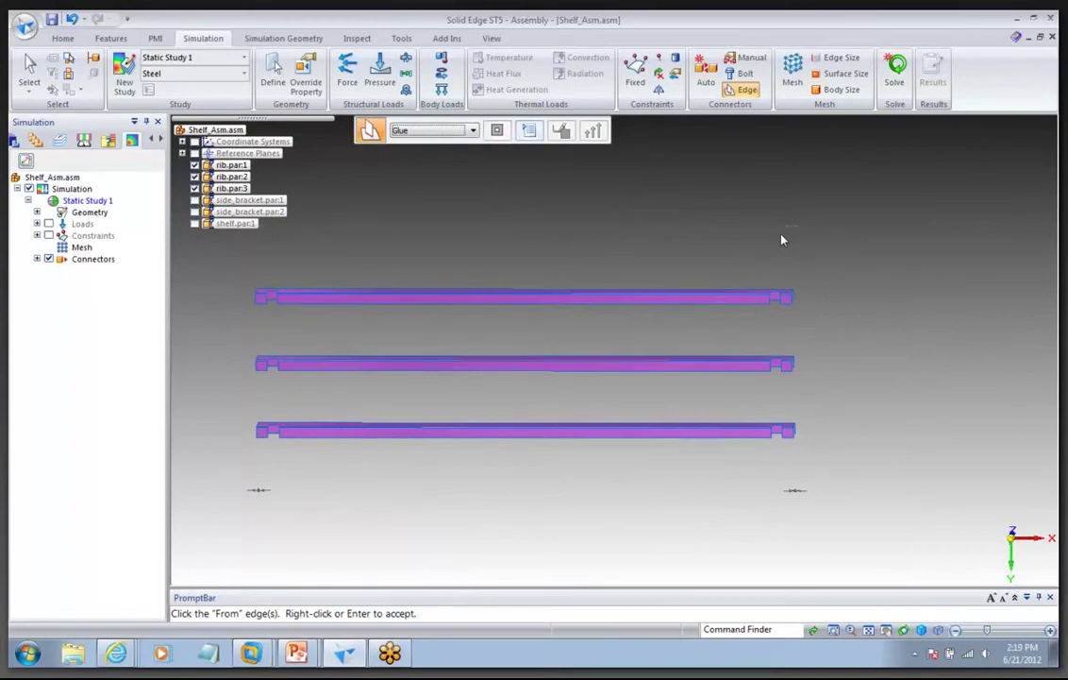
scroll(783, 238, "up", 3)
scroll(782, 234, "up", 2)
left_click_drag(847, 199, 778, 562)
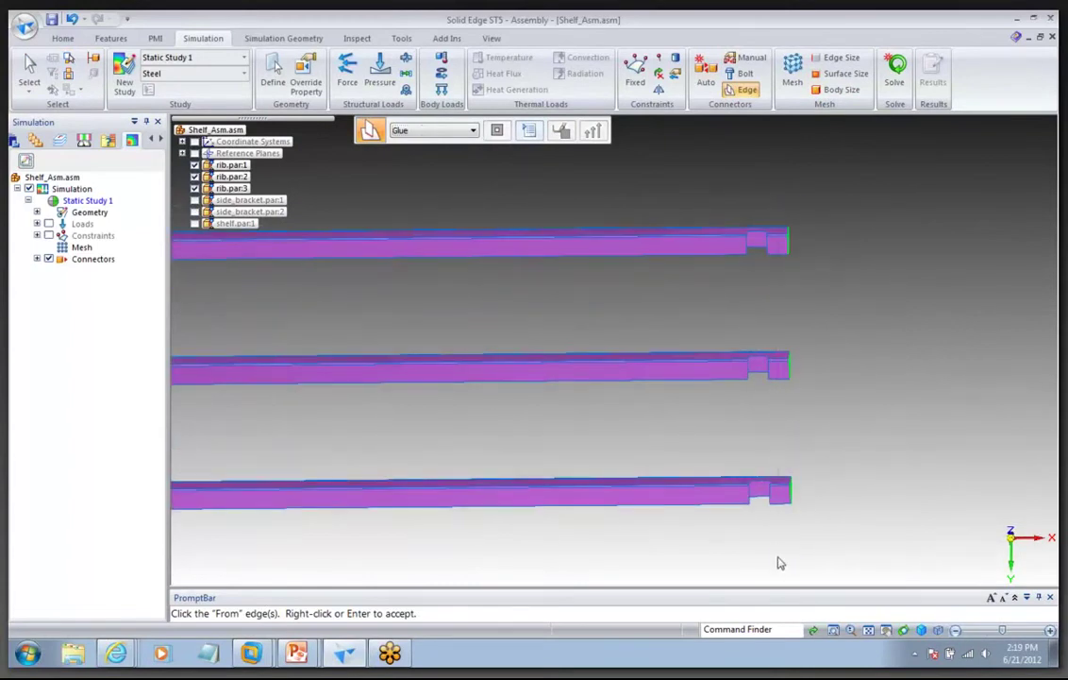
middle_click_drag(768, 563, 658, 358)
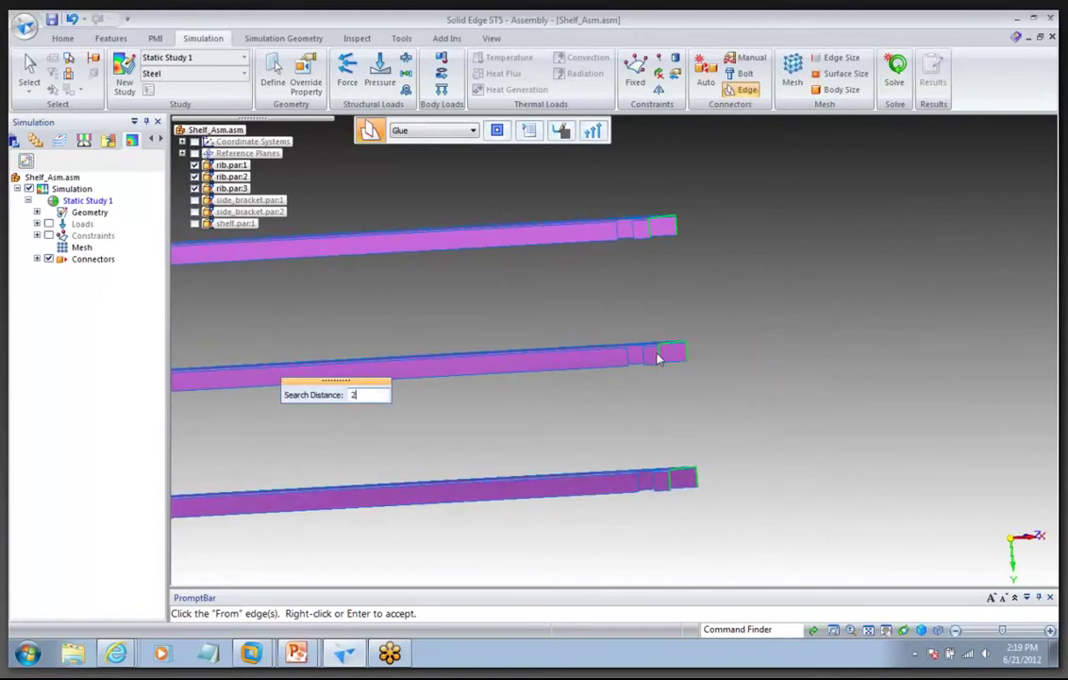
right_click(778, 305)
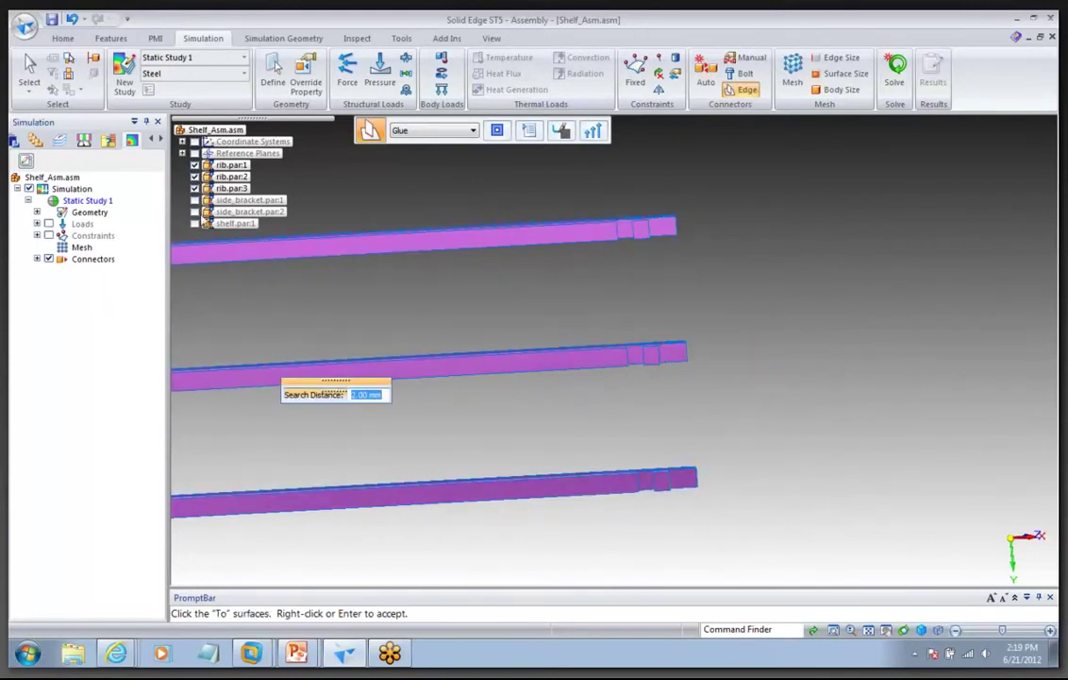
left_click(195, 212)
left_click(670, 270)
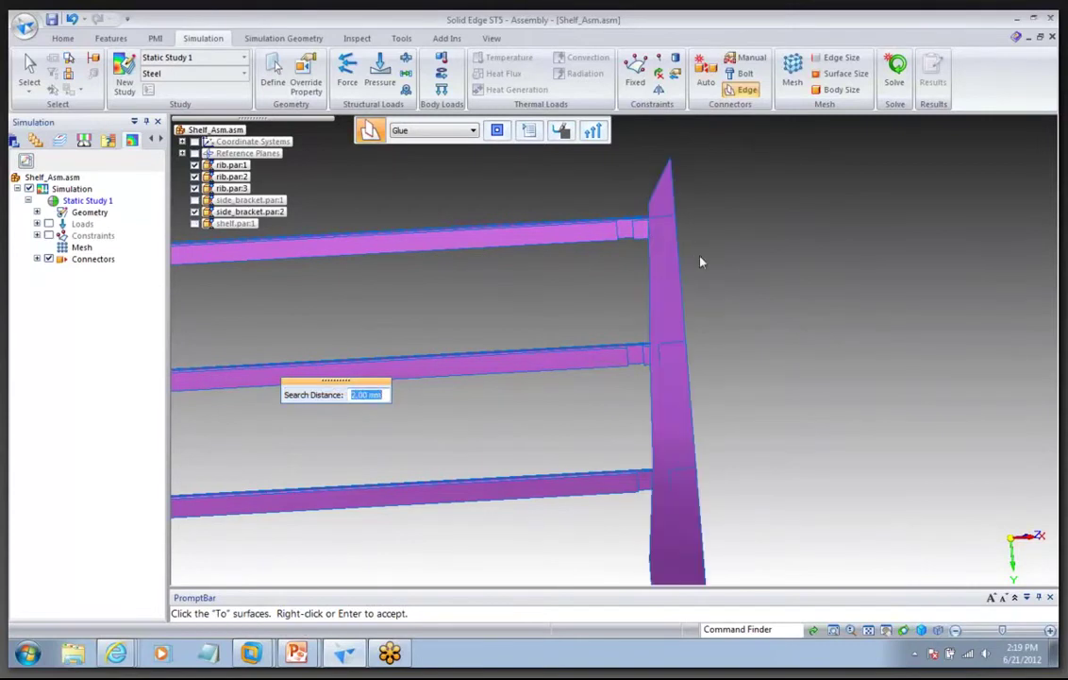
right_click(702, 262)
Create a Glue edge connector from the ribs' opposite end edges to the side_bracket.par:1 face, using a 2 mm search distance
middle_click_drag(476, 459, 541, 409)
key("ctrl+b")
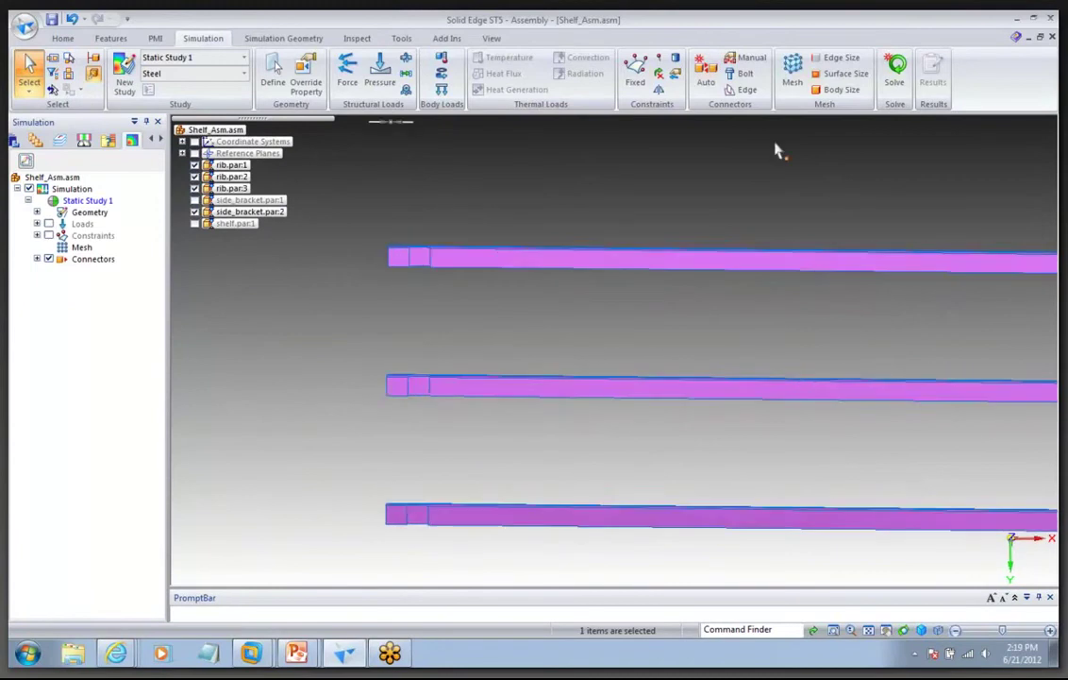
left_click(744, 91)
left_click_drag(275, 225, 396, 559)
middle_click_drag(307, 545, 292, 507)
type("2")
key("Return")
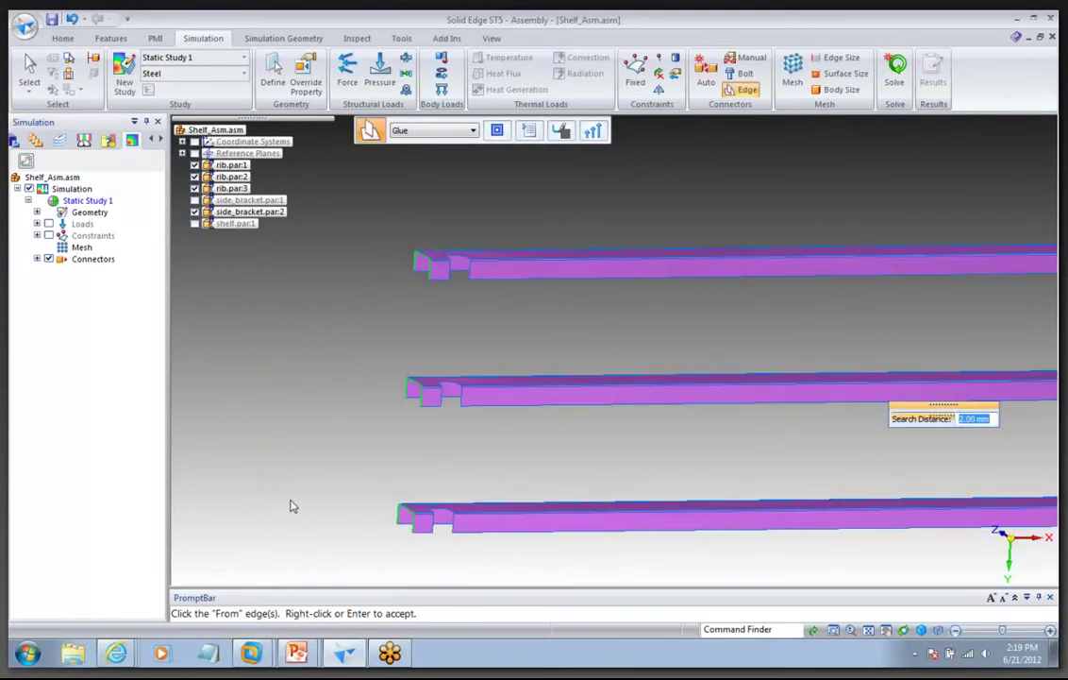
right_click(326, 422)
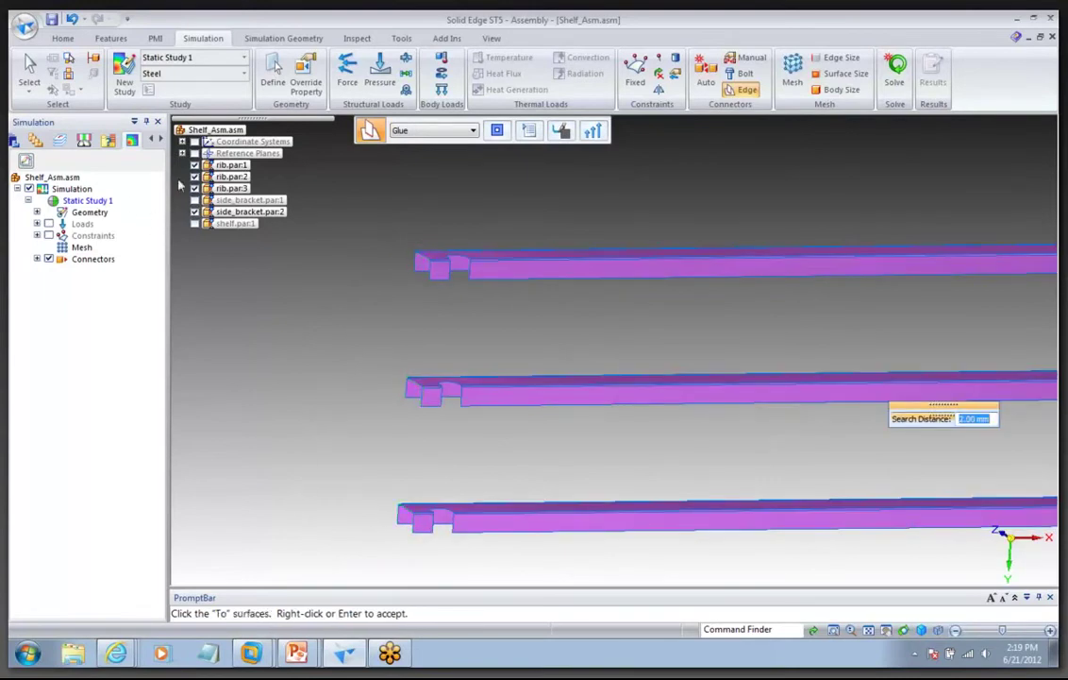
left_click(195, 201)
left_click(414, 285)
right_click(315, 292)
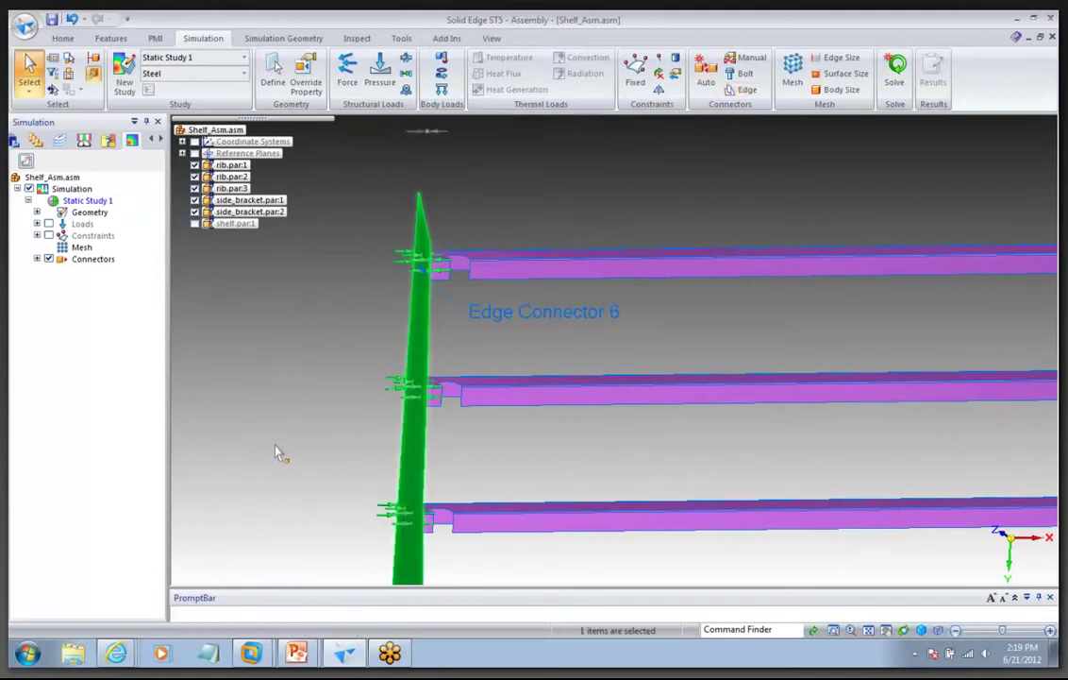
Show the shelf part again with the ribs and brackets, and clear the connector selection
middle_click_drag(276, 452, 199, 293)
left_click(195, 225)
scroll(425, 342, "down", 2)
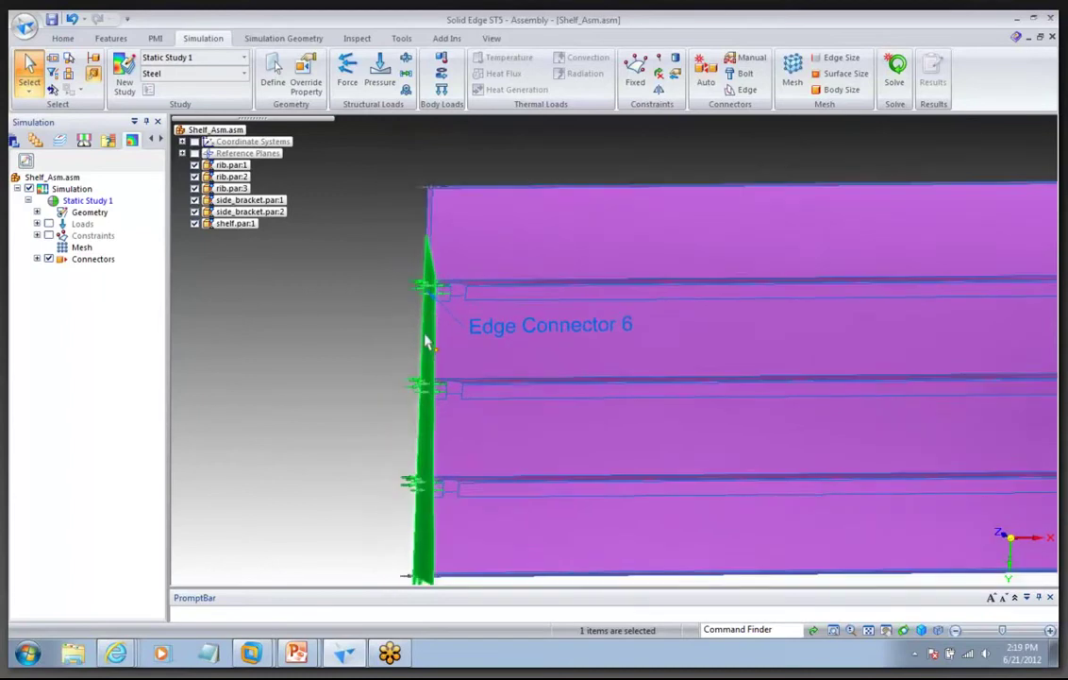
scroll(424, 342, "down", 5)
left_click(464, 206)
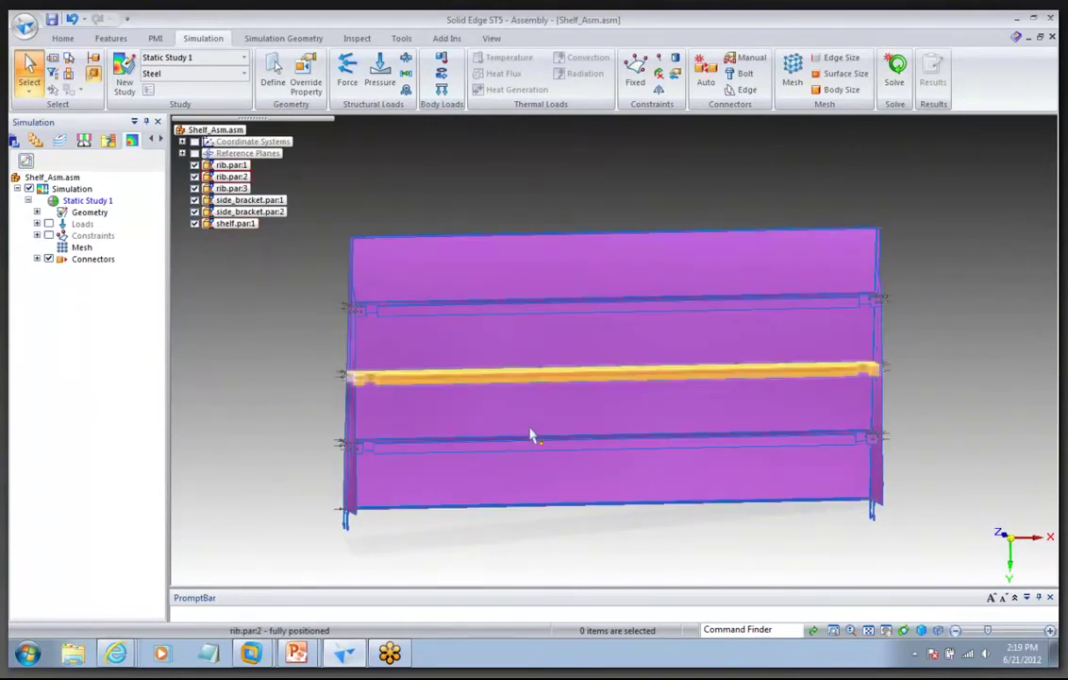
Automatically create Glue connectors between the shelf mid-surface and each of the three ribs with a 2 mm search distance
left_click(706, 74)
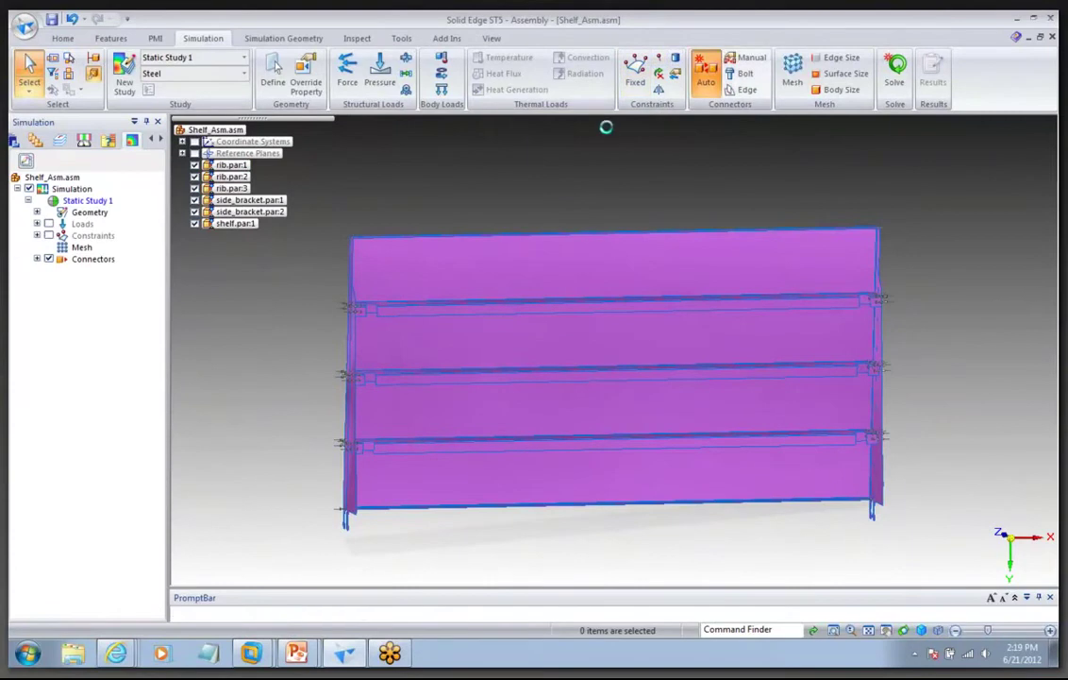
left_click(586, 243)
left_click(520, 255)
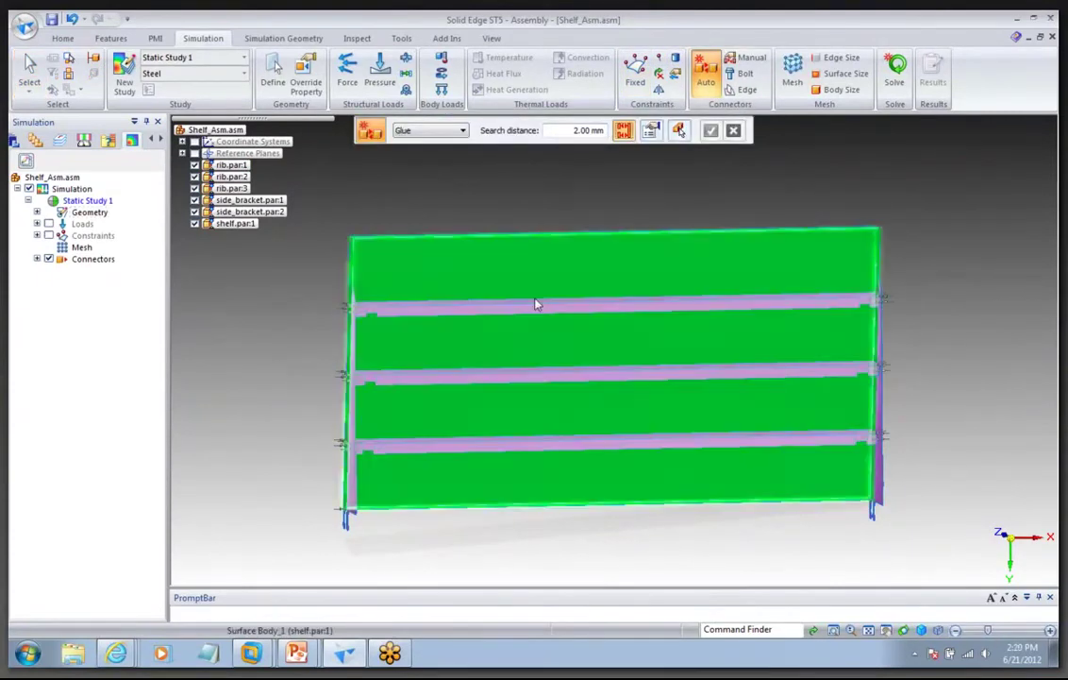
left_click(537, 304)
left_click(537, 381)
left_click(534, 446)
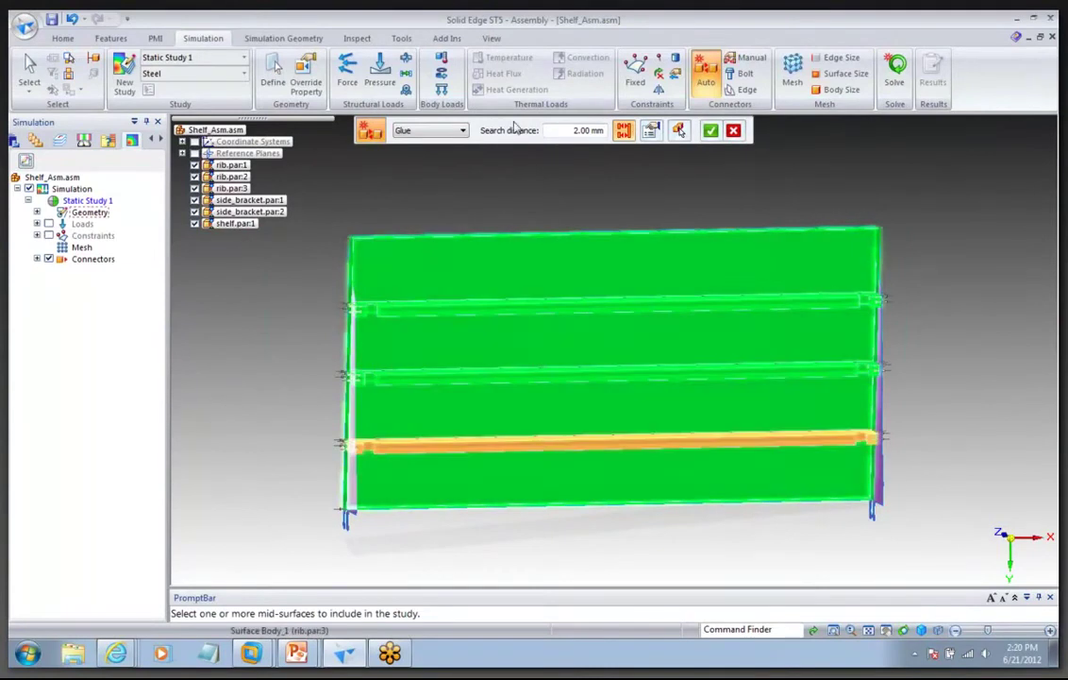
right_click(497, 185)
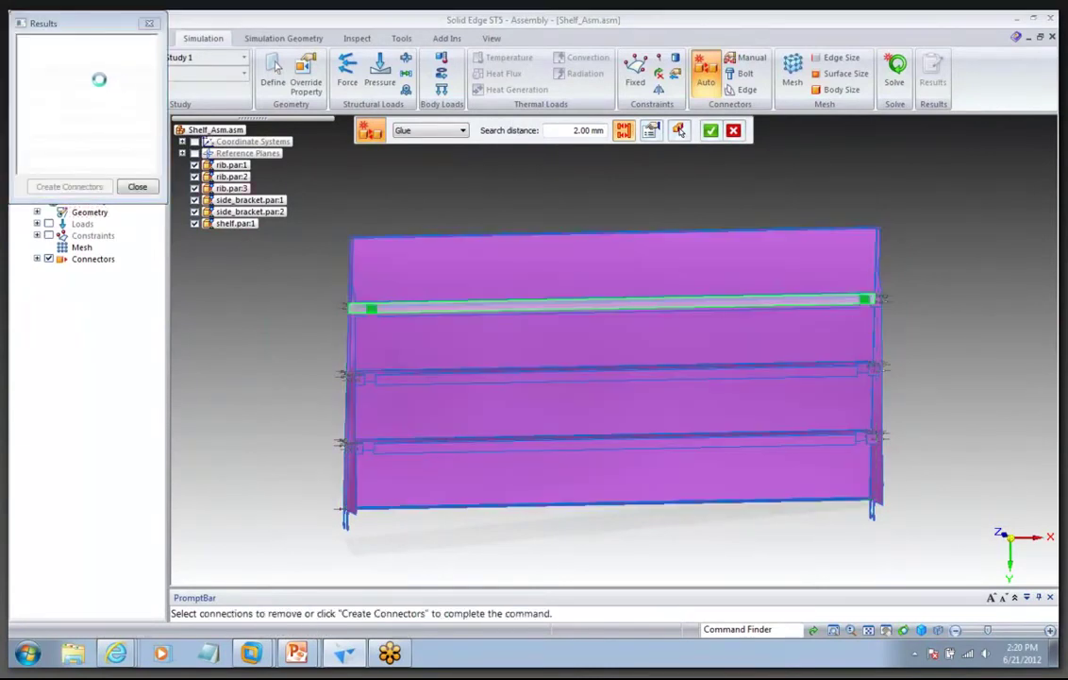
left_click(83, 81)
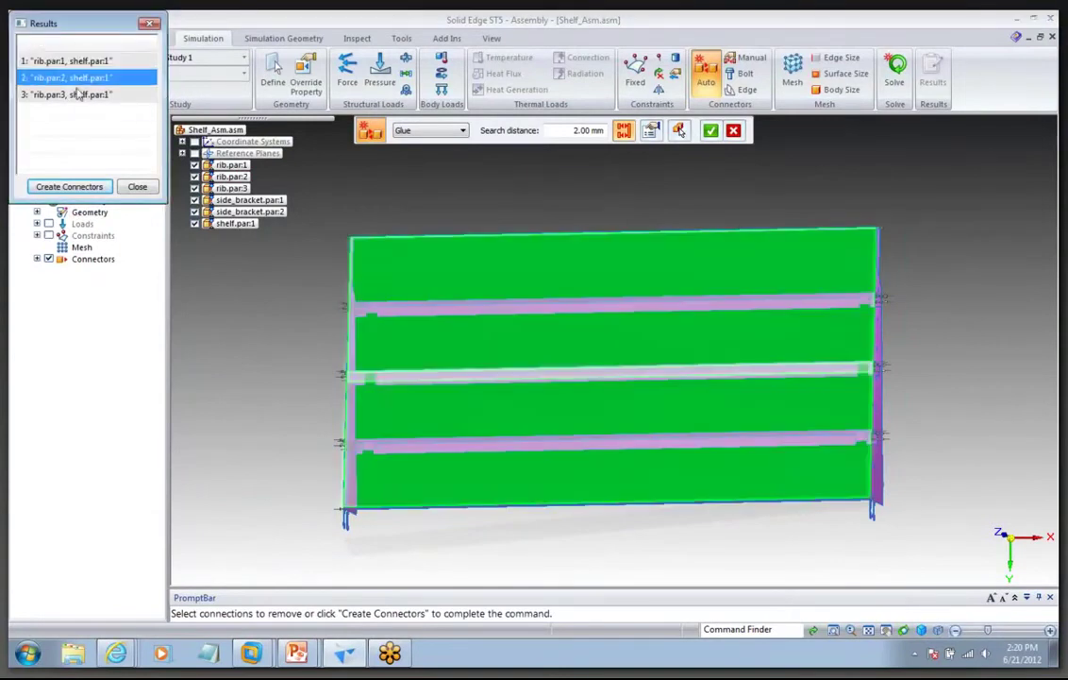
left_click(72, 95)
left_click(70, 187)
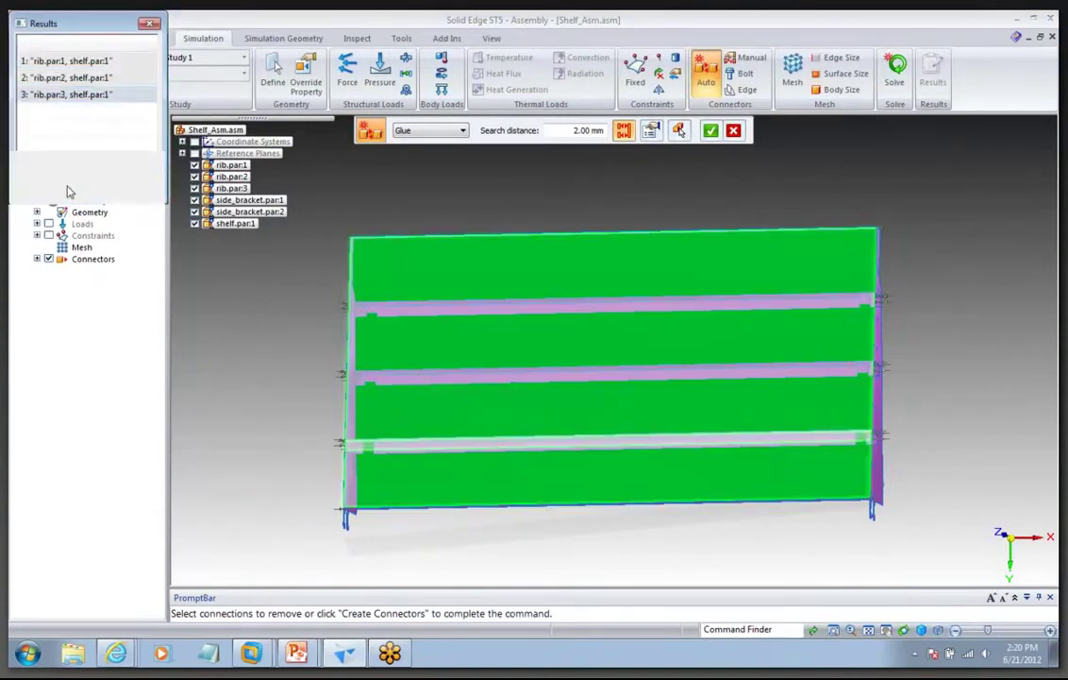
Automatically create Glue connectors between the shelf and both side brackets with a 2 mm search distance
left_click(706, 73)
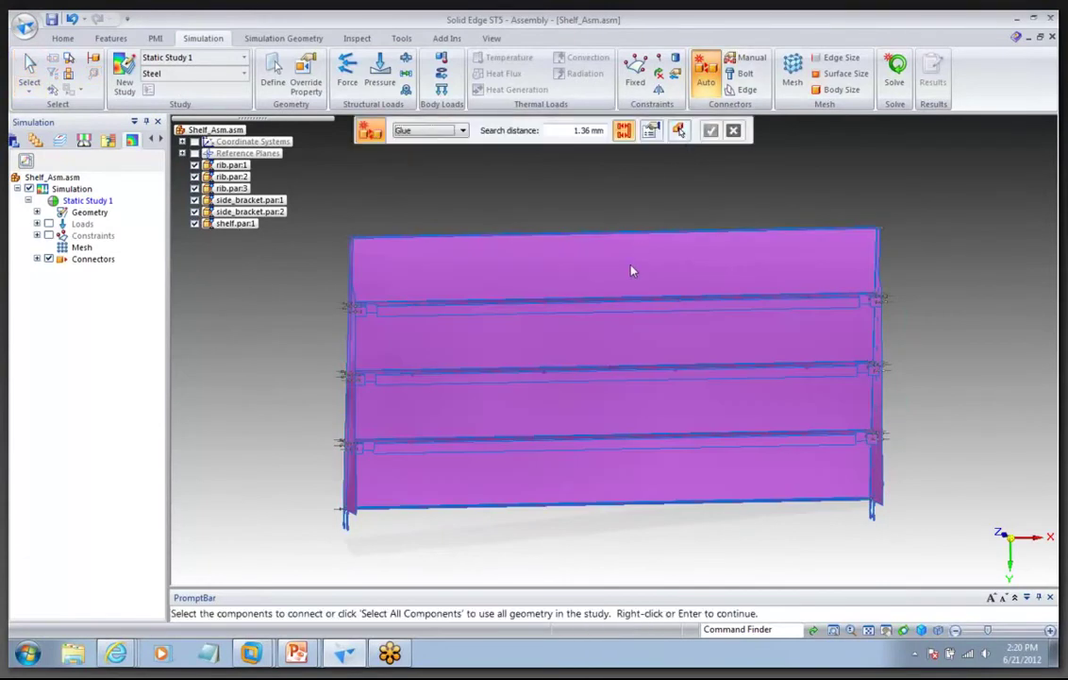
left_click(633, 271)
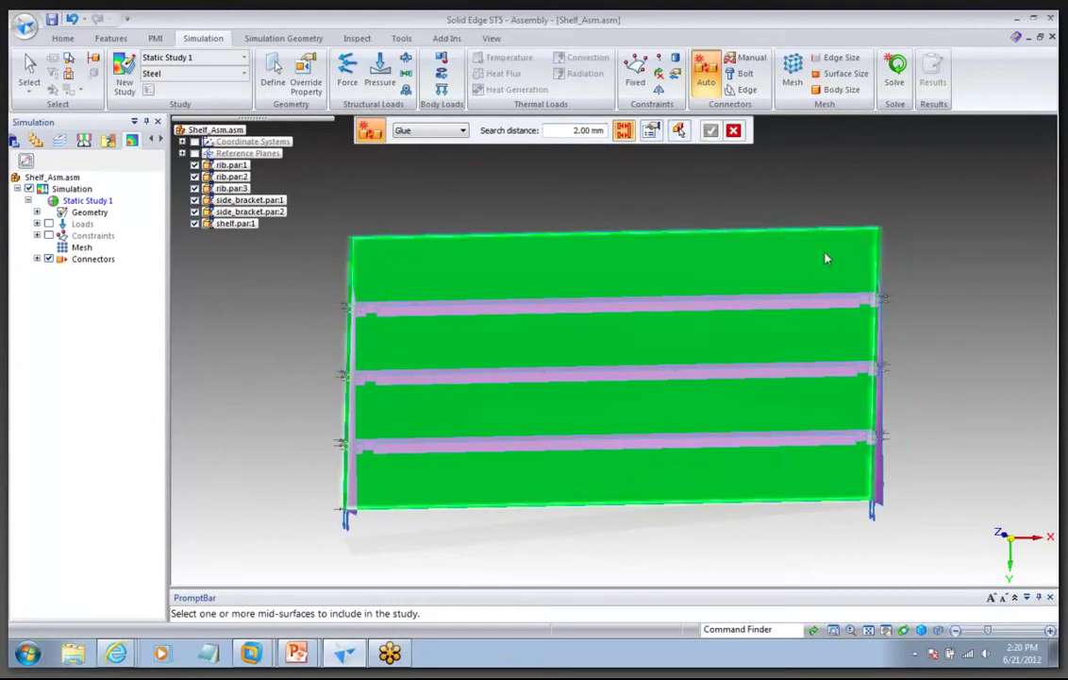
middle_click_drag(913, 322, 861, 381)
left_click(869, 379)
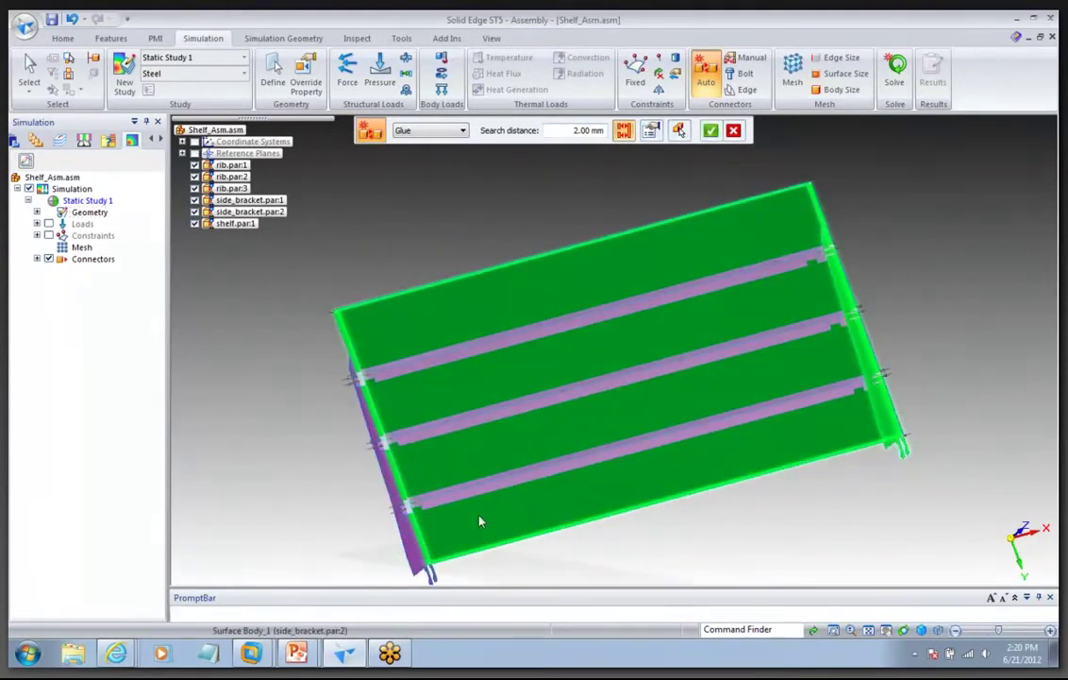
left_click(363, 453)
right_click(257, 460)
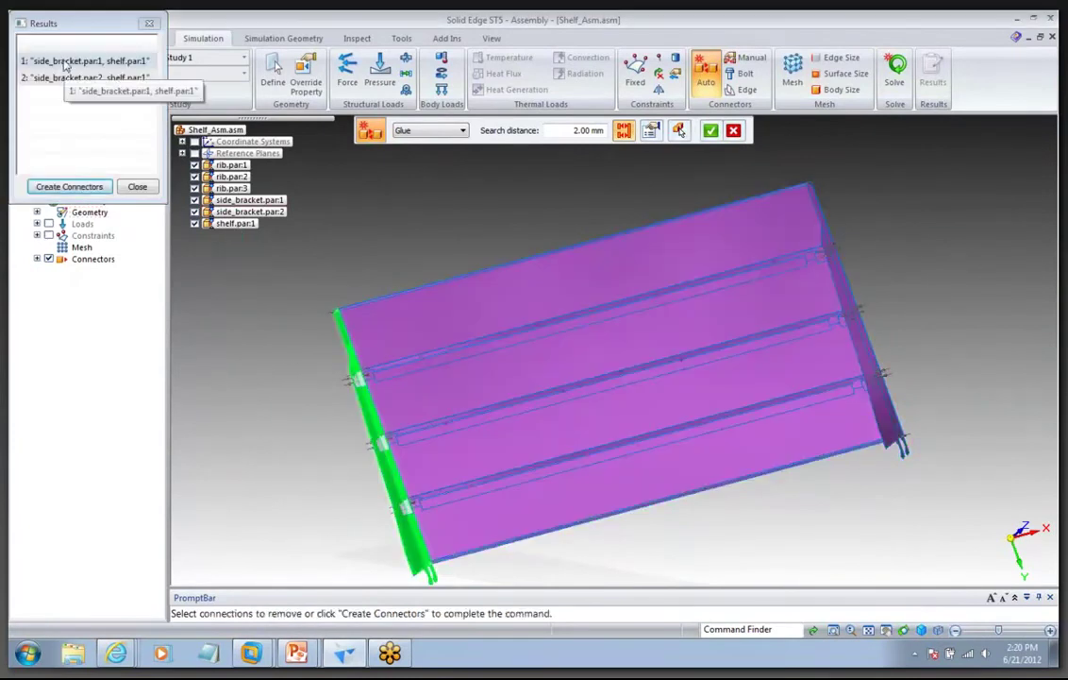
left_click(62, 61)
left_click(74, 79)
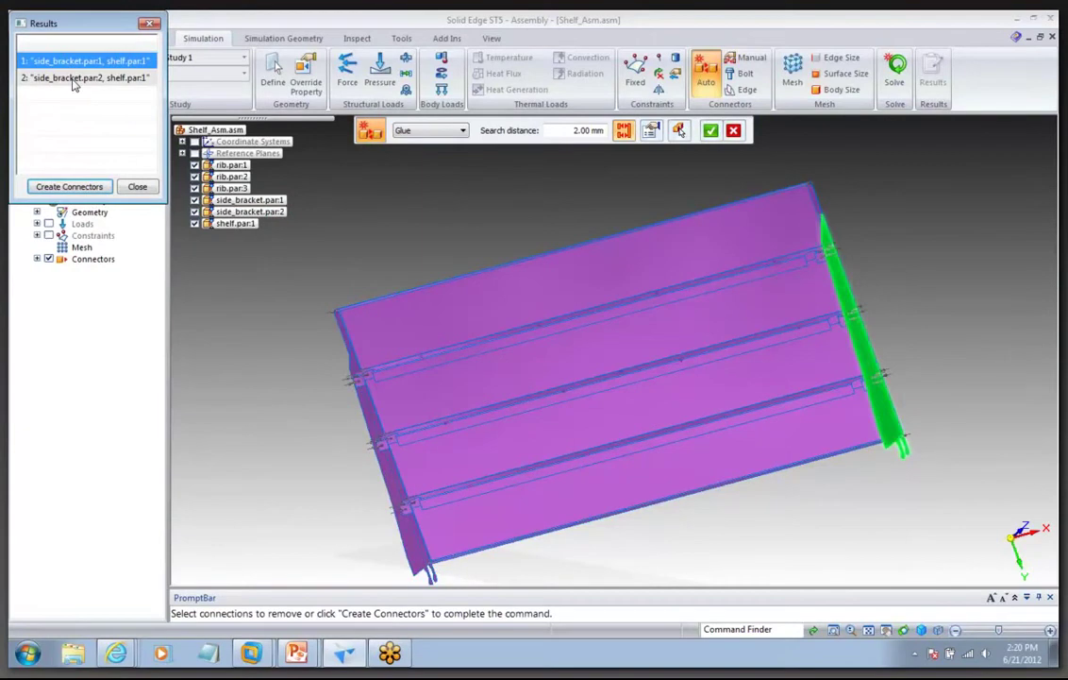
left_click(79, 185)
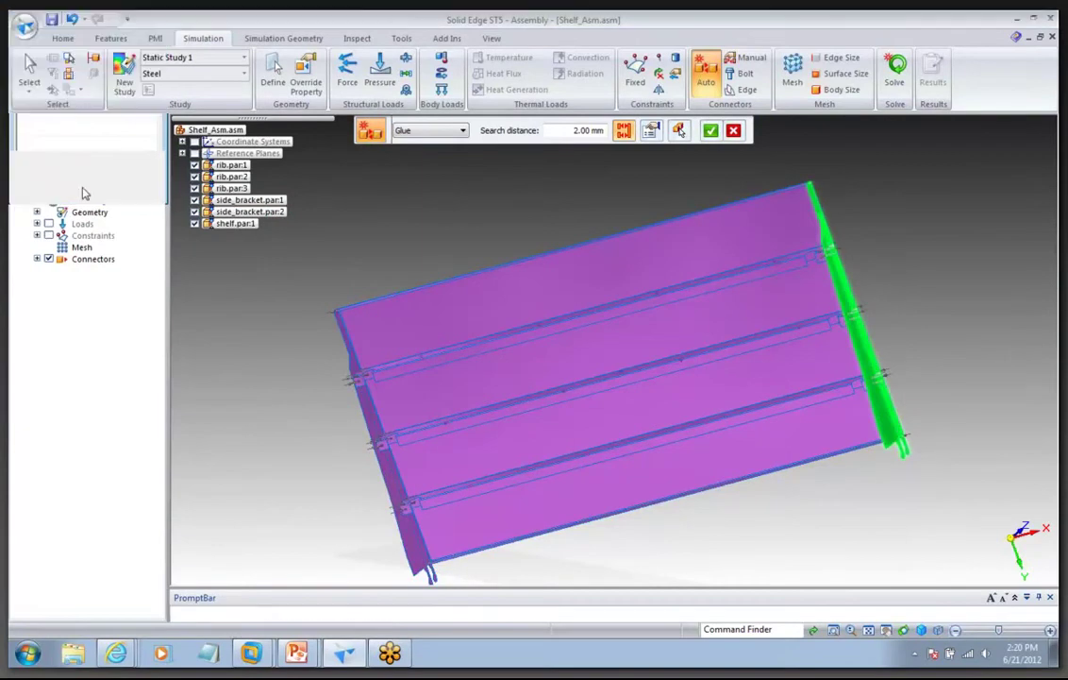
Orient the assembly isometrically and expand the study's geometry, loads and constraints to review their contents
key("ctrl+i")
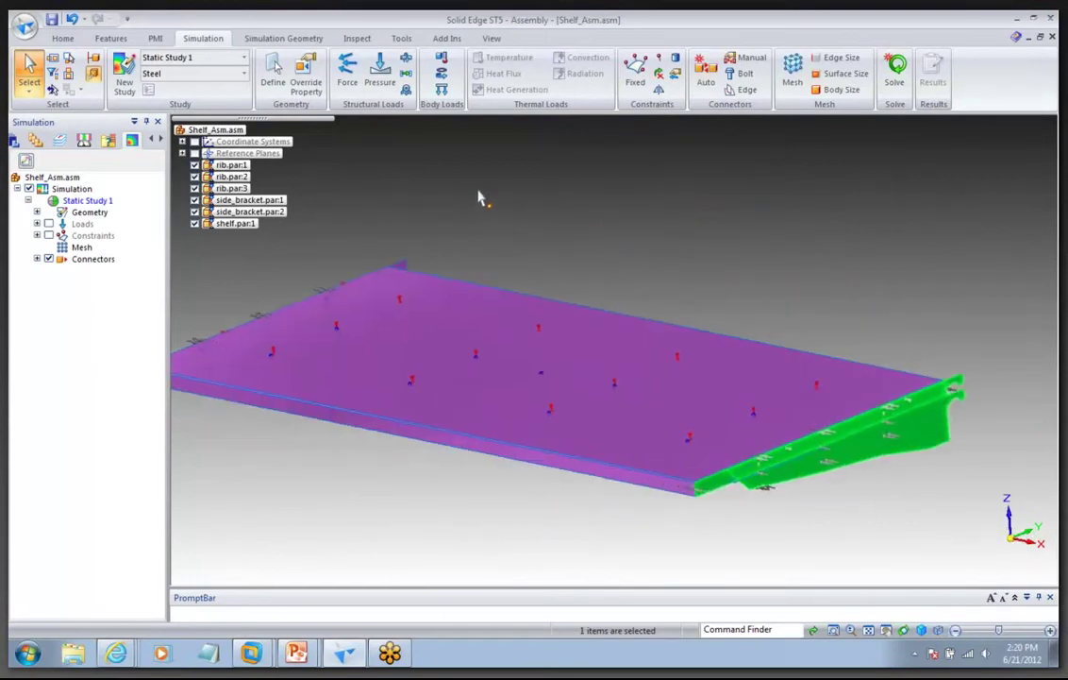
left_click(37, 235)
left_click(36, 224)
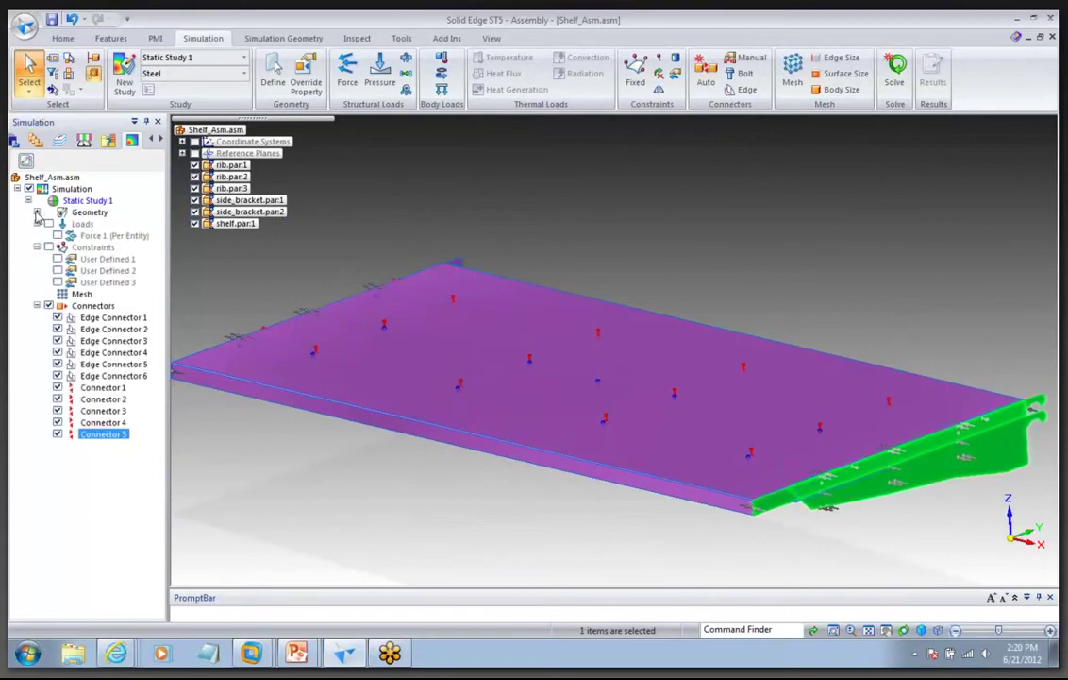
left_click(37, 212)
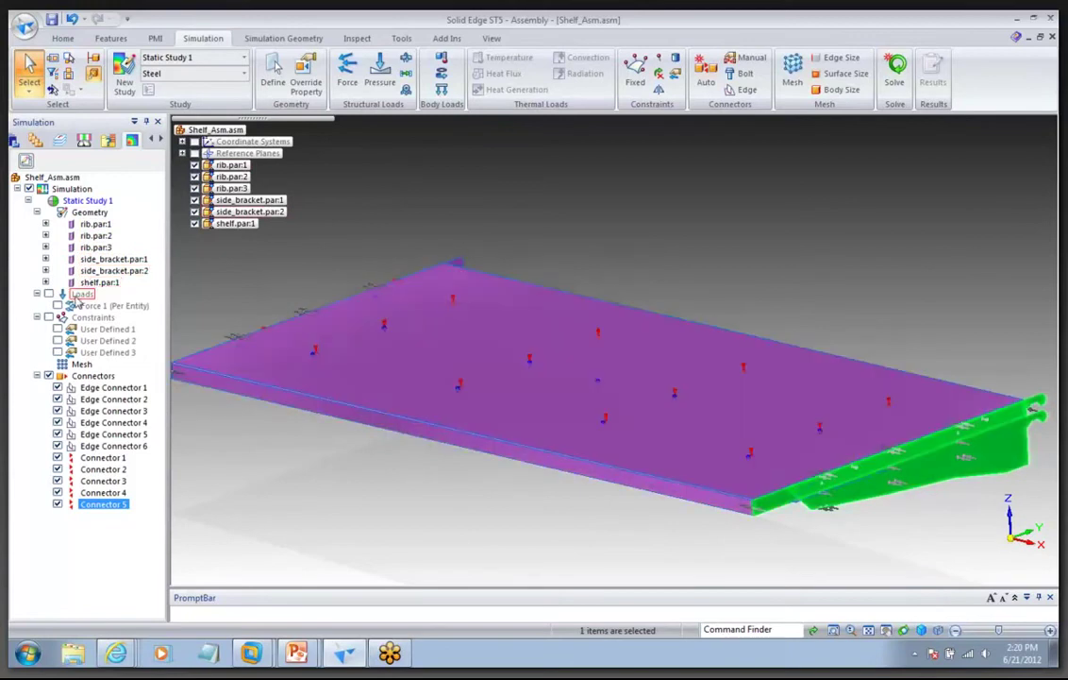
Show the study's load and constraint symbols, and turn on the value label for the force on the shelf face
left_click(49, 293)
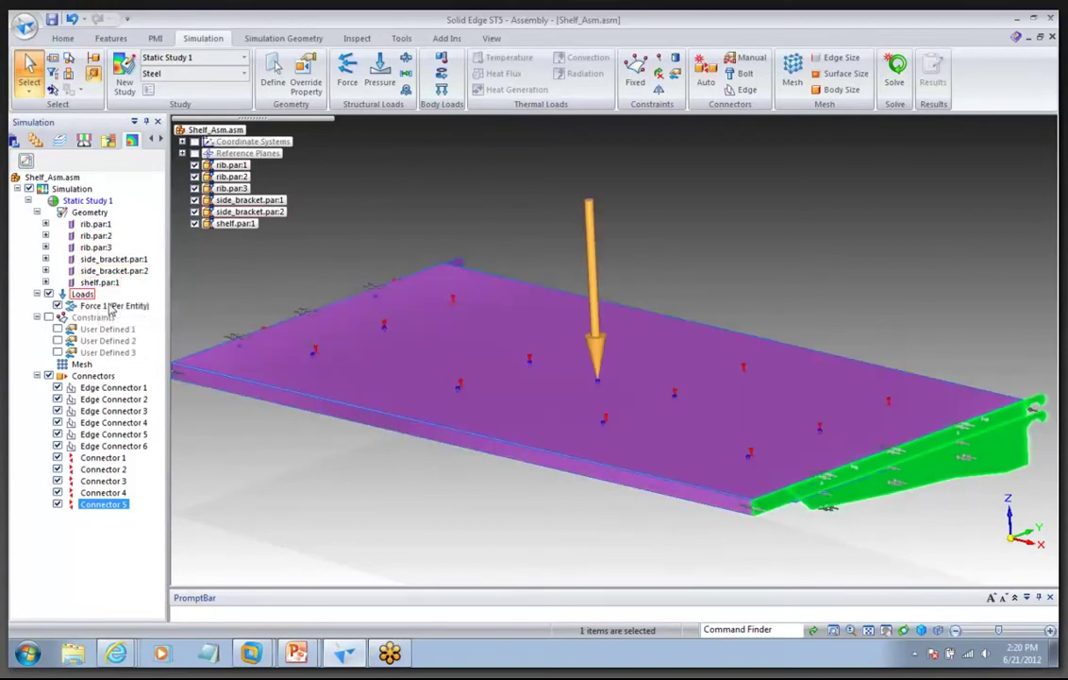
left_click(87, 307)
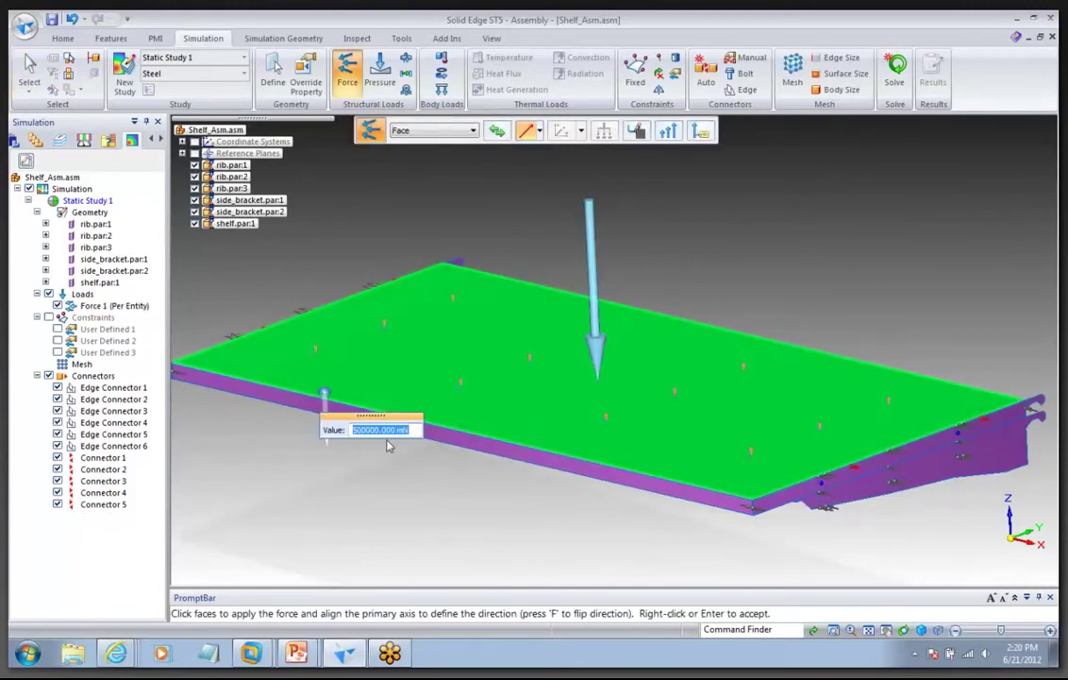
left_click(701, 132)
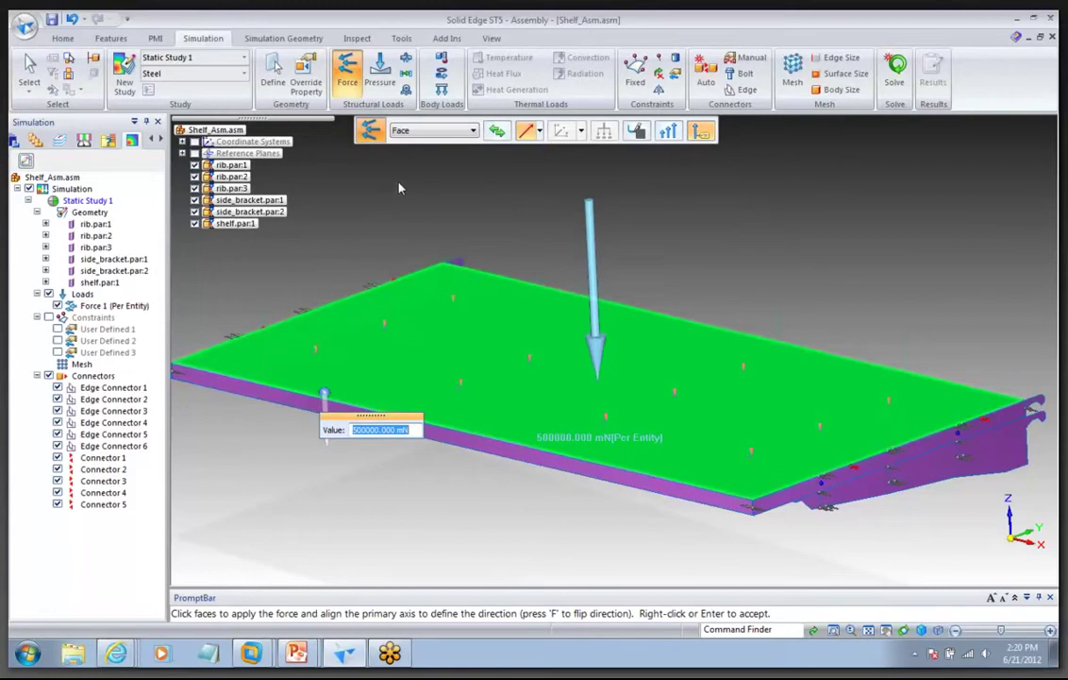
key("Return")
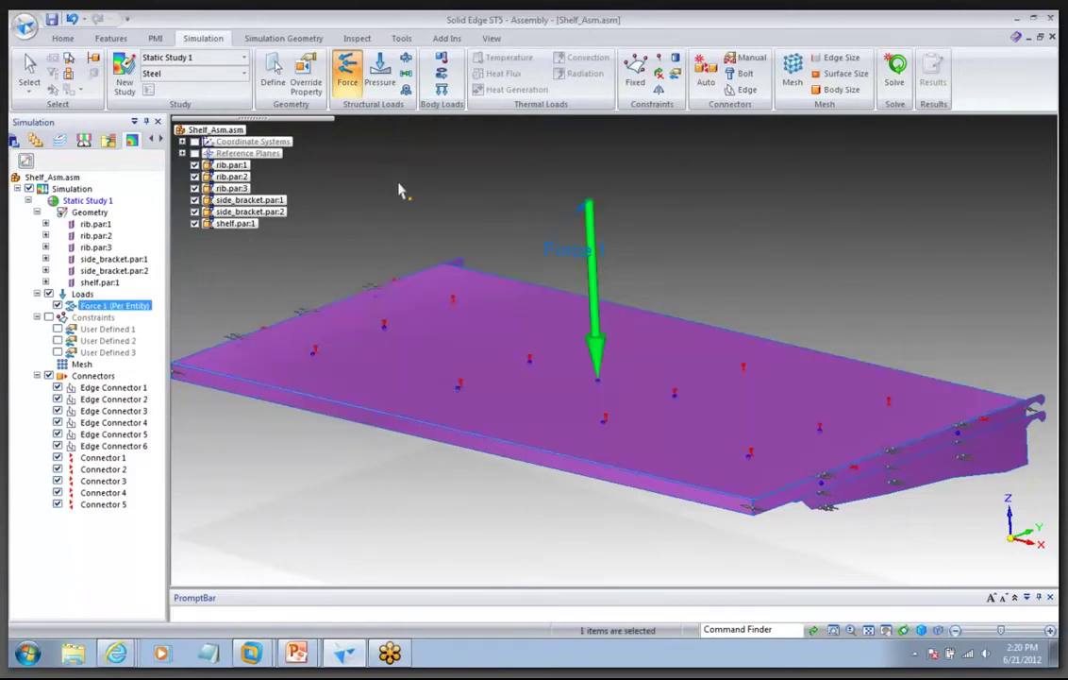
left_click(48, 317)
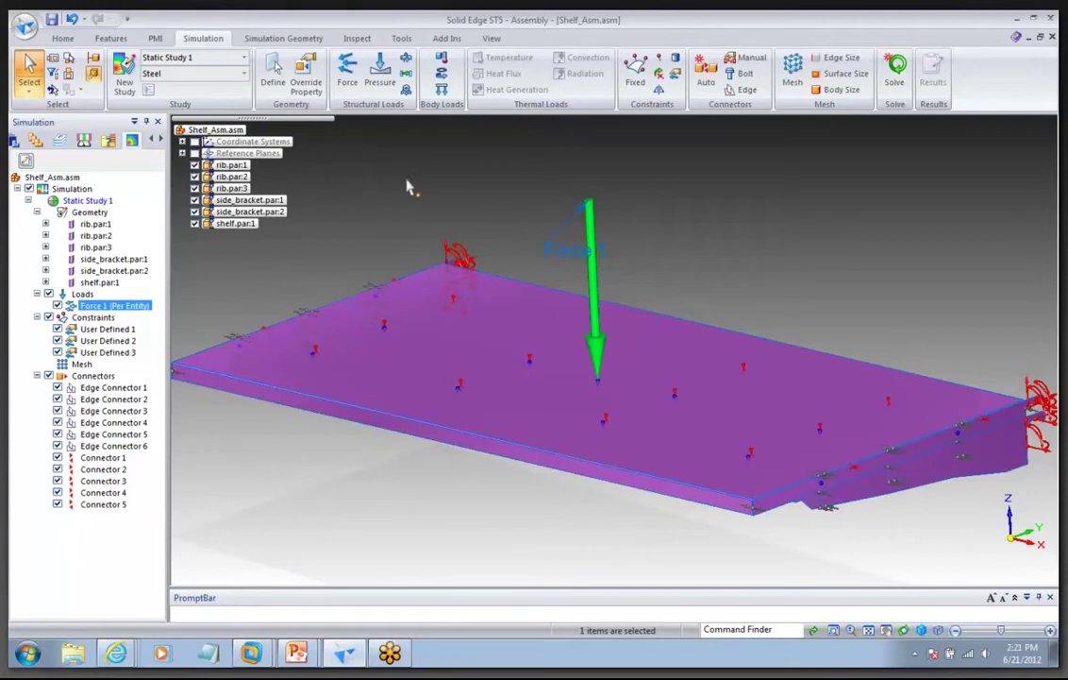
Hide the study's load, constraint and connector symbols and clear the selection
left_click(49, 293)
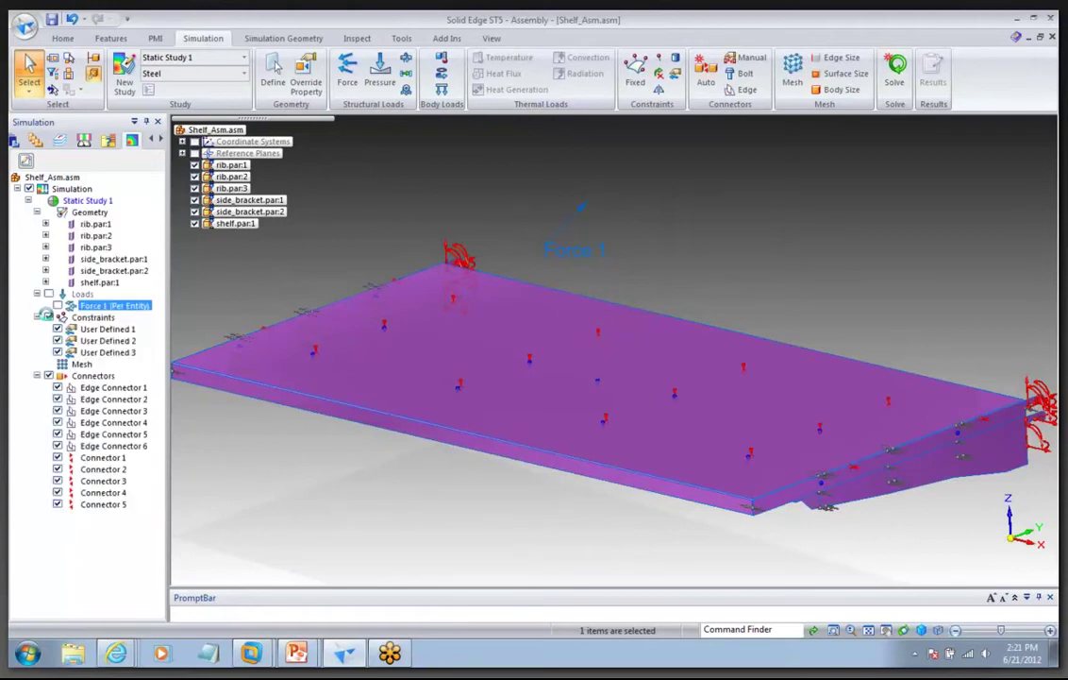
left_click(48, 317)
left_click(48, 376)
left_click(798, 197)
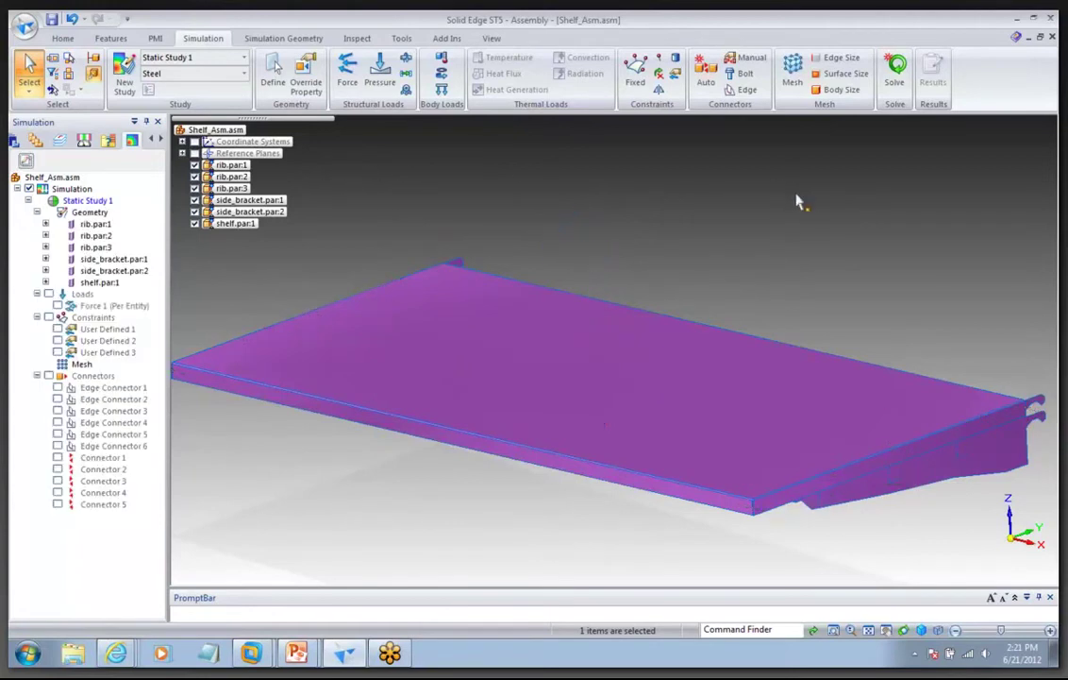
Solve the static study, orbit the deformed shelf, and switch the plotted result to Displacement
left_click(894, 87)
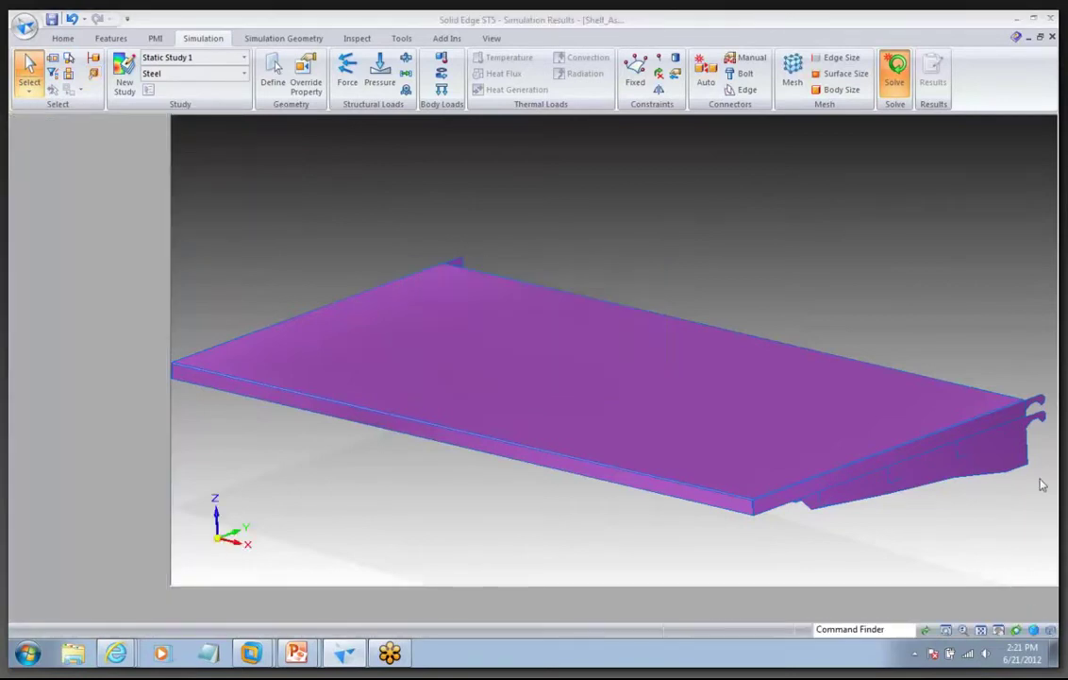
middle_click_drag(811, 329, 746, 391)
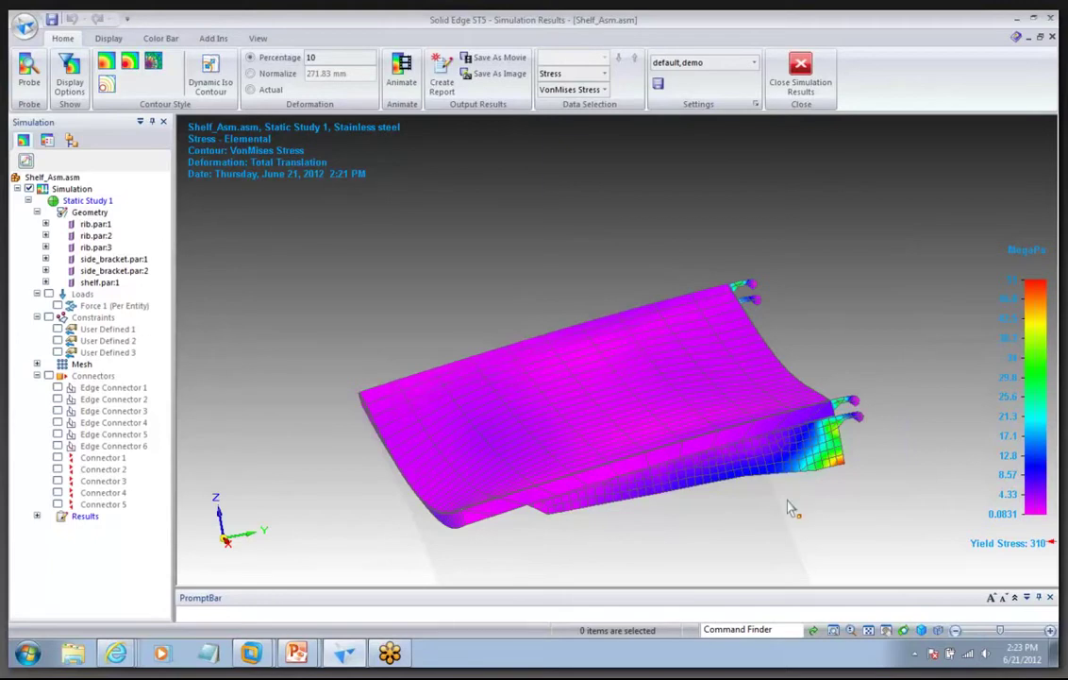
left_click(604, 74)
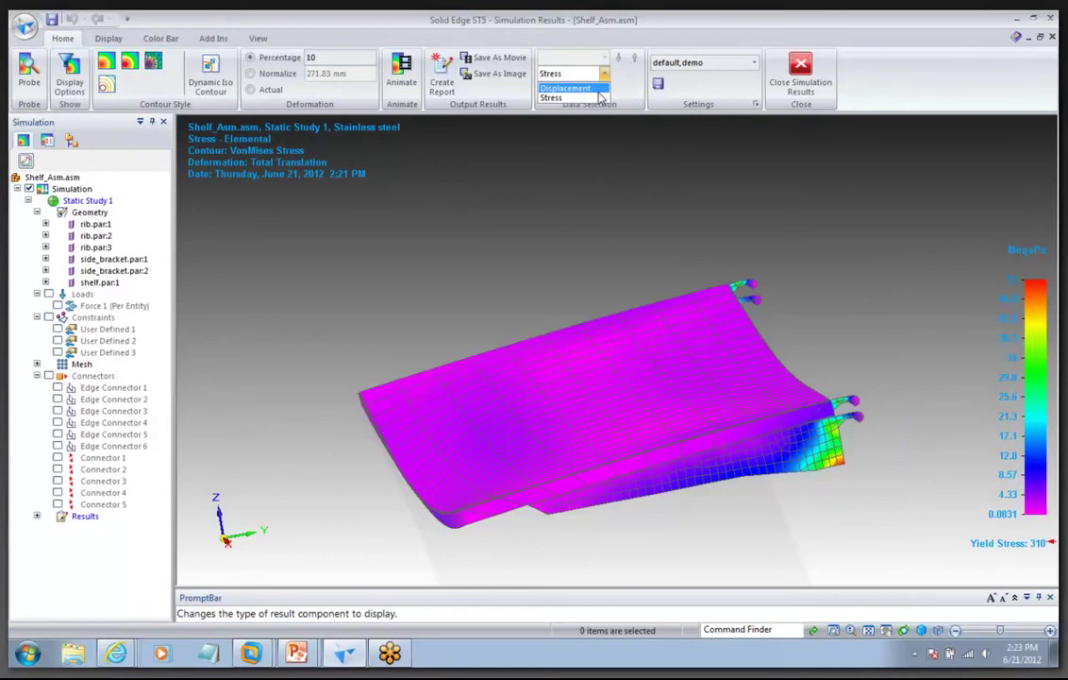
left_click(594, 89)
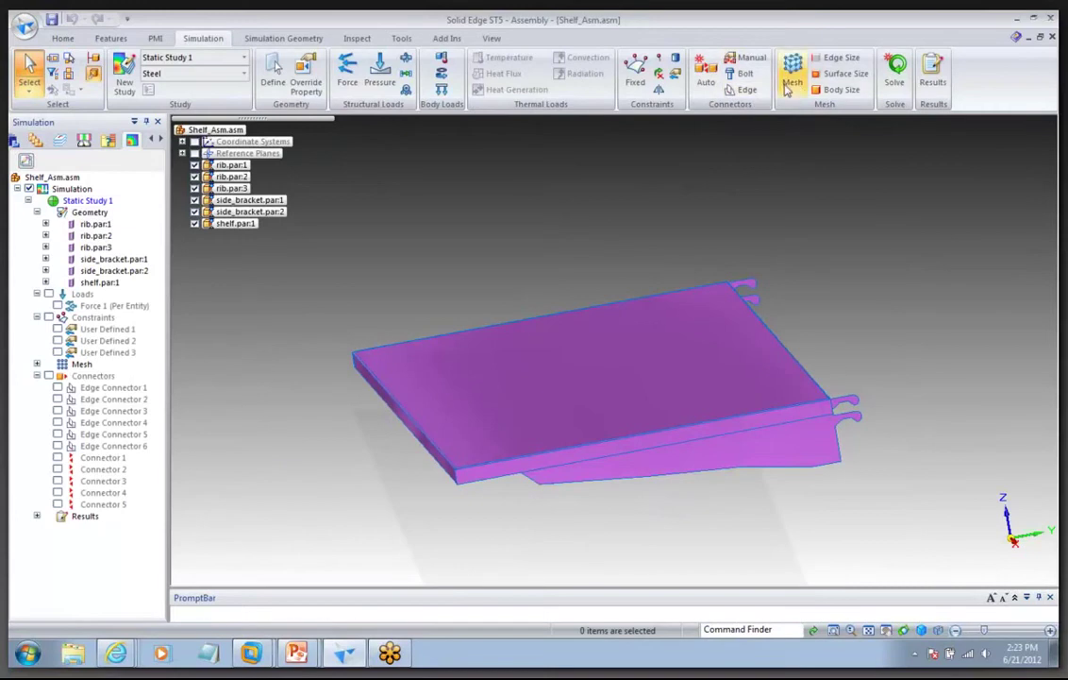
Apply a 15 mm surface mesh size with Automatic mapped meshing to the whole shelf assembly and solve the study again
left_click(831, 82)
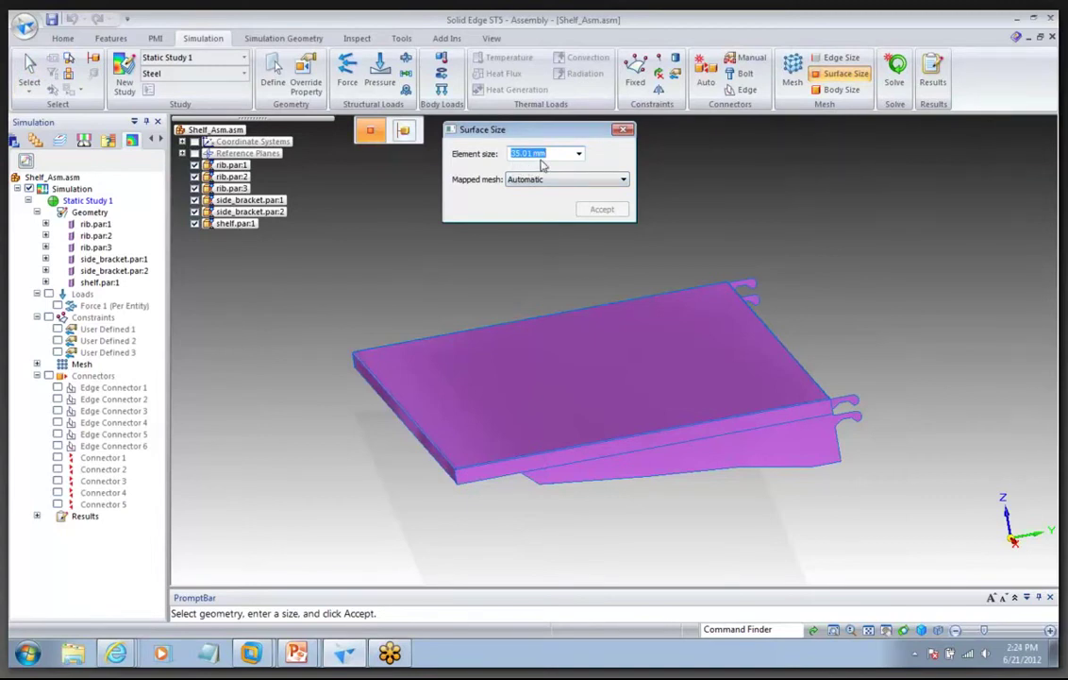
type("15")
key("Tab")
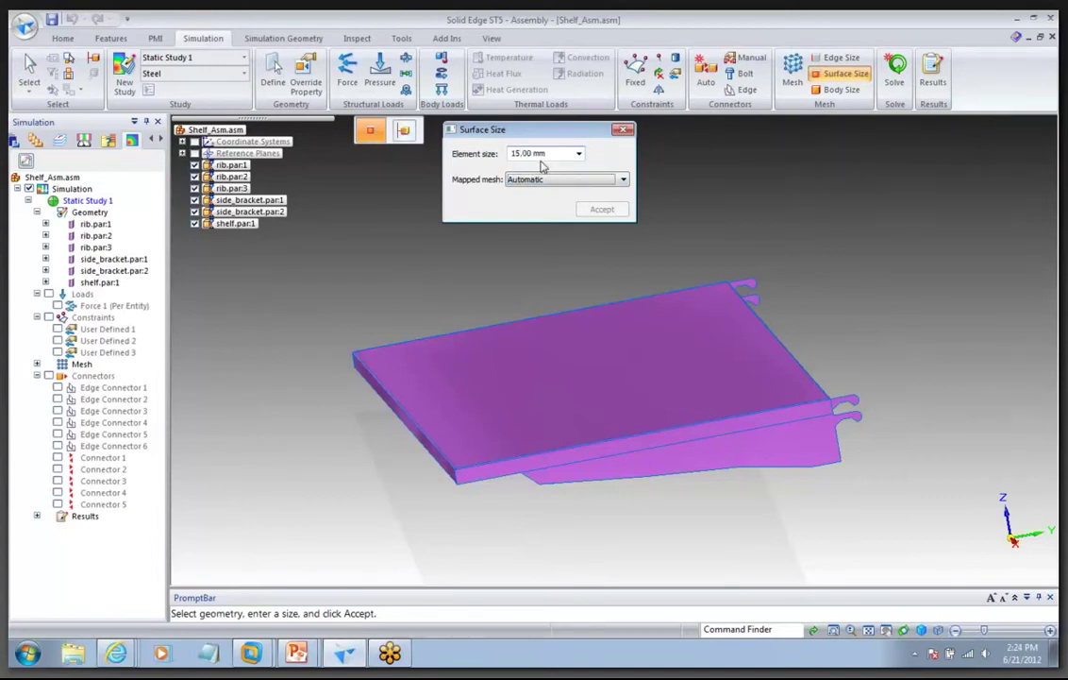
left_click(444, 434)
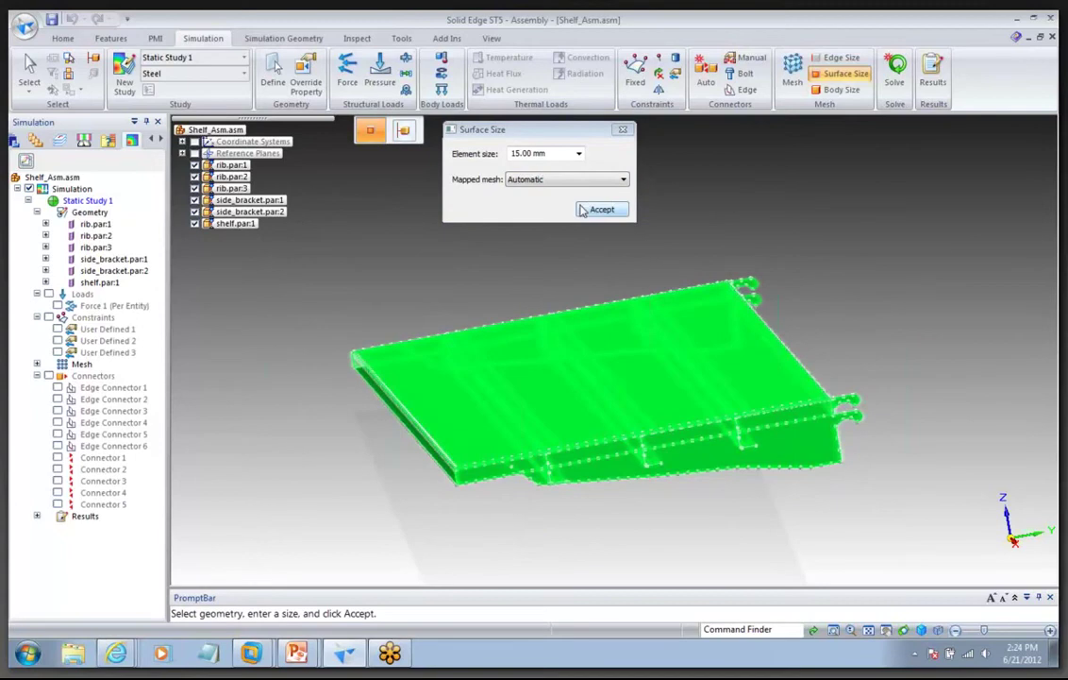
left_click(895, 76)
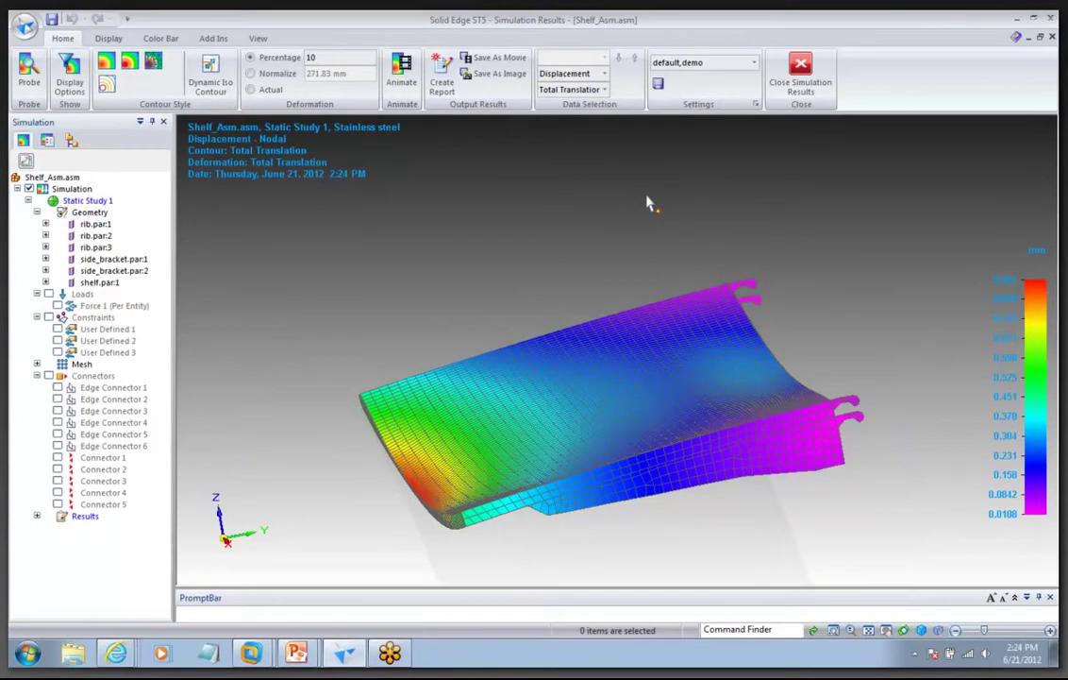
Switch to the PowerPoint slide show
key("alt+Tab")
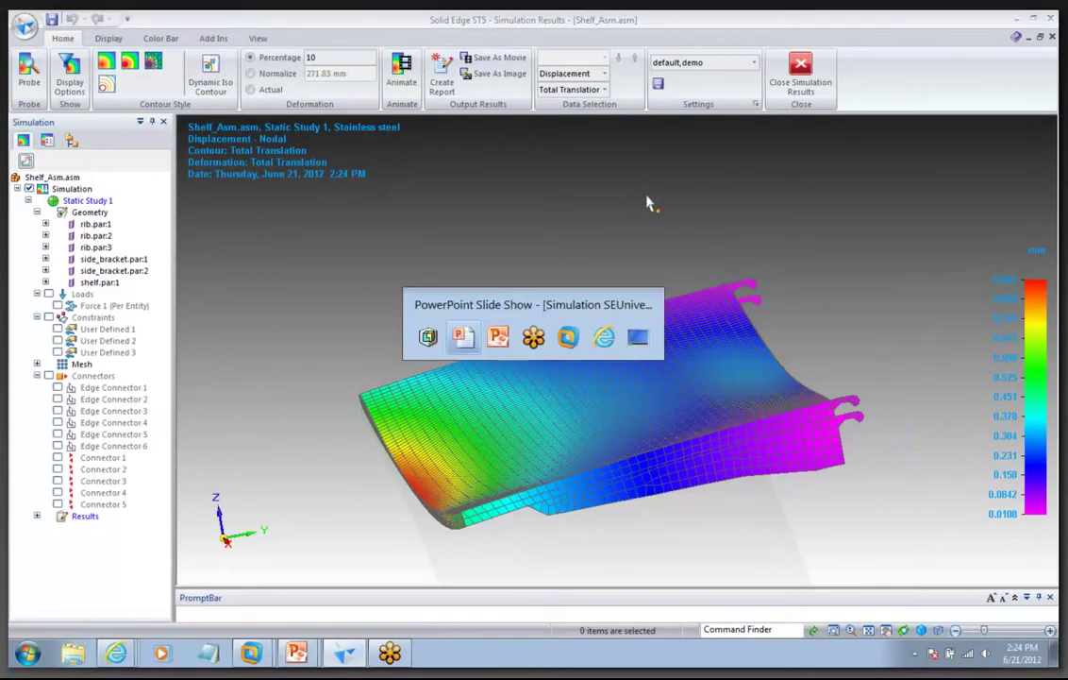
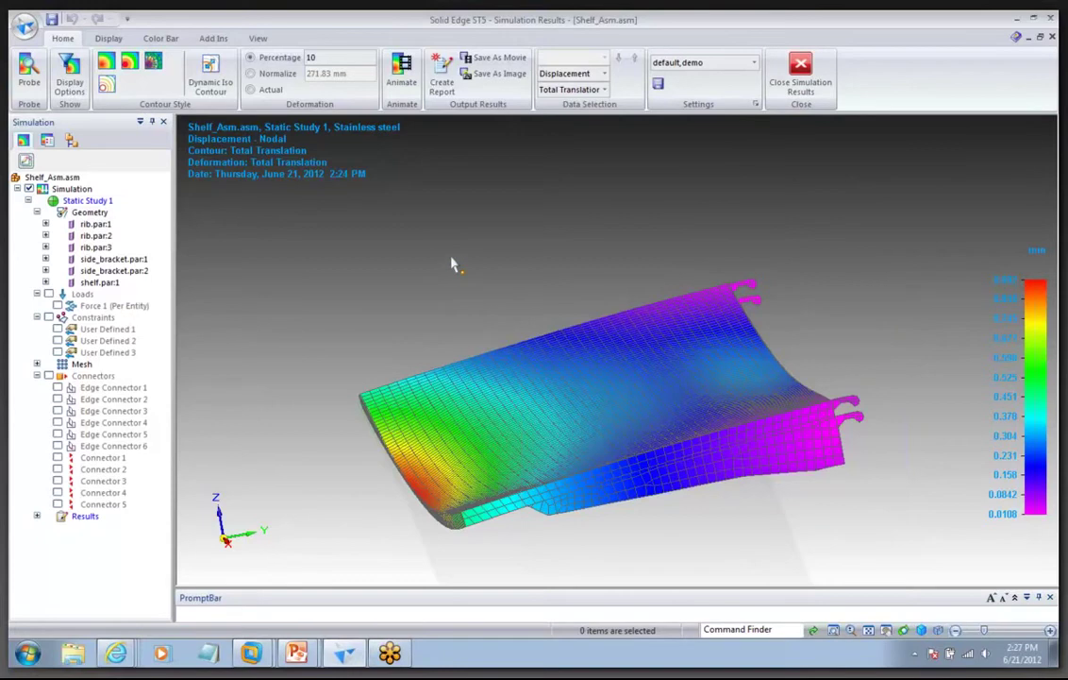
Close the static results and create a Normal Modes study with a Surface mesh, 4 modes and a 0 to 1000 Hz frequency range
left_click(791, 83)
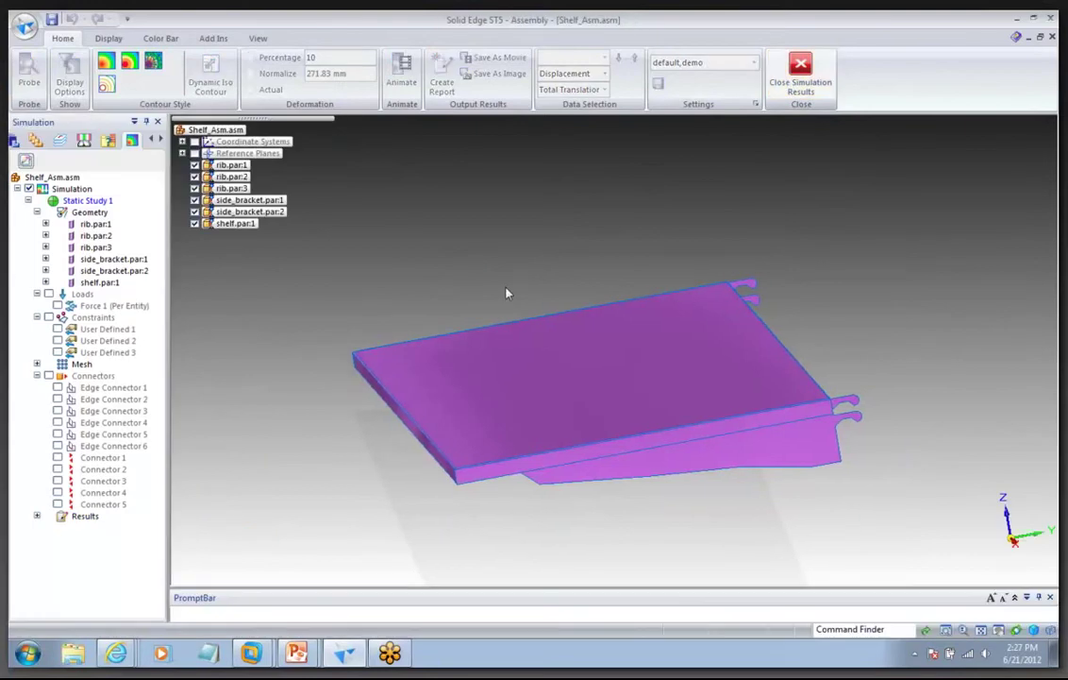
left_click(124, 81)
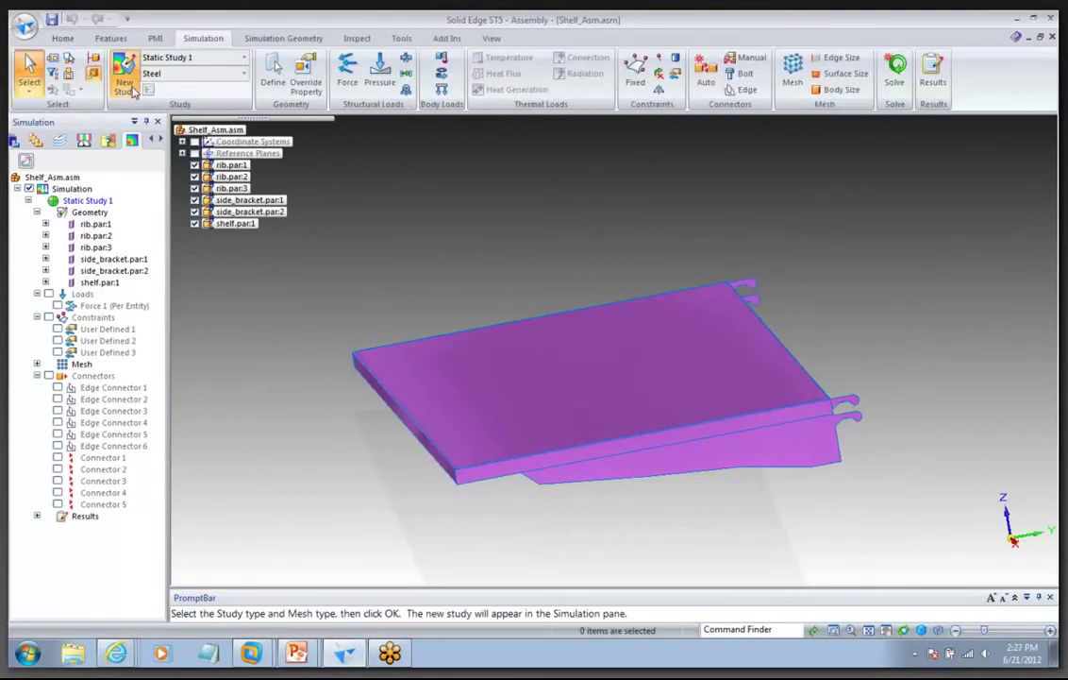
left_click(468, 181)
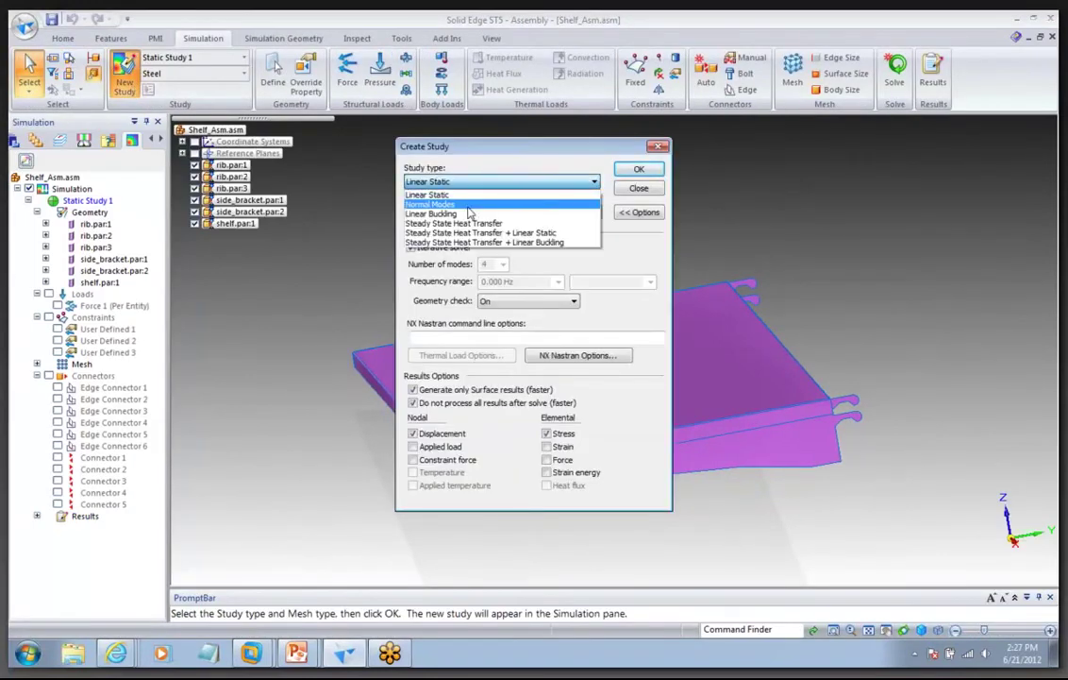
left_click(468, 205)
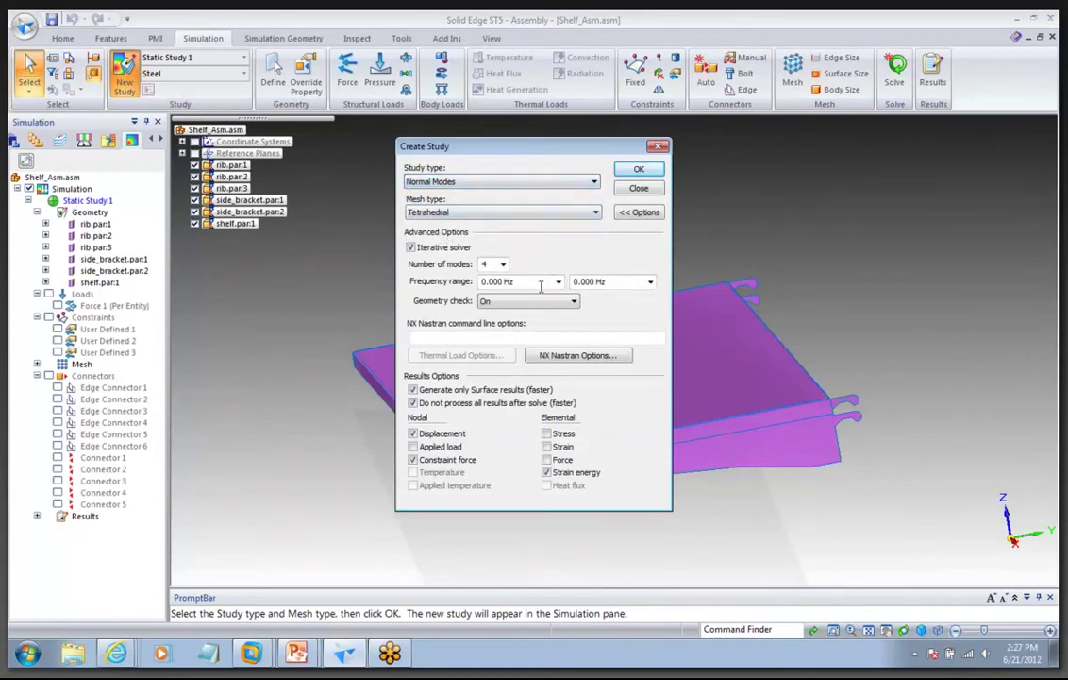
left_click(622, 284)
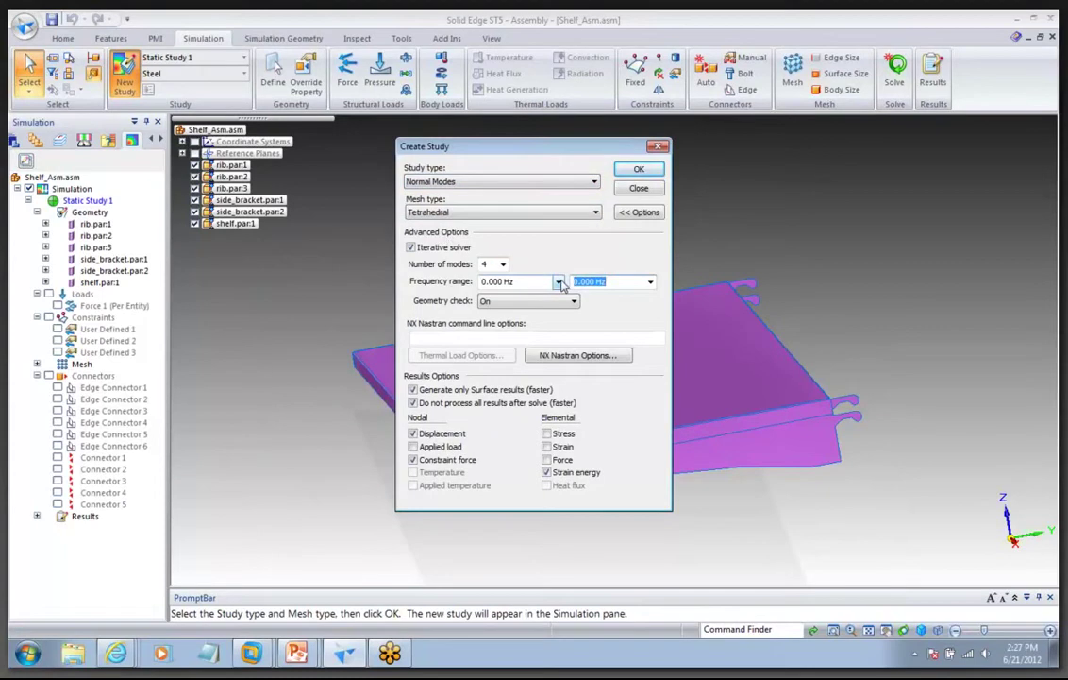
type("1000")
key("Tab")
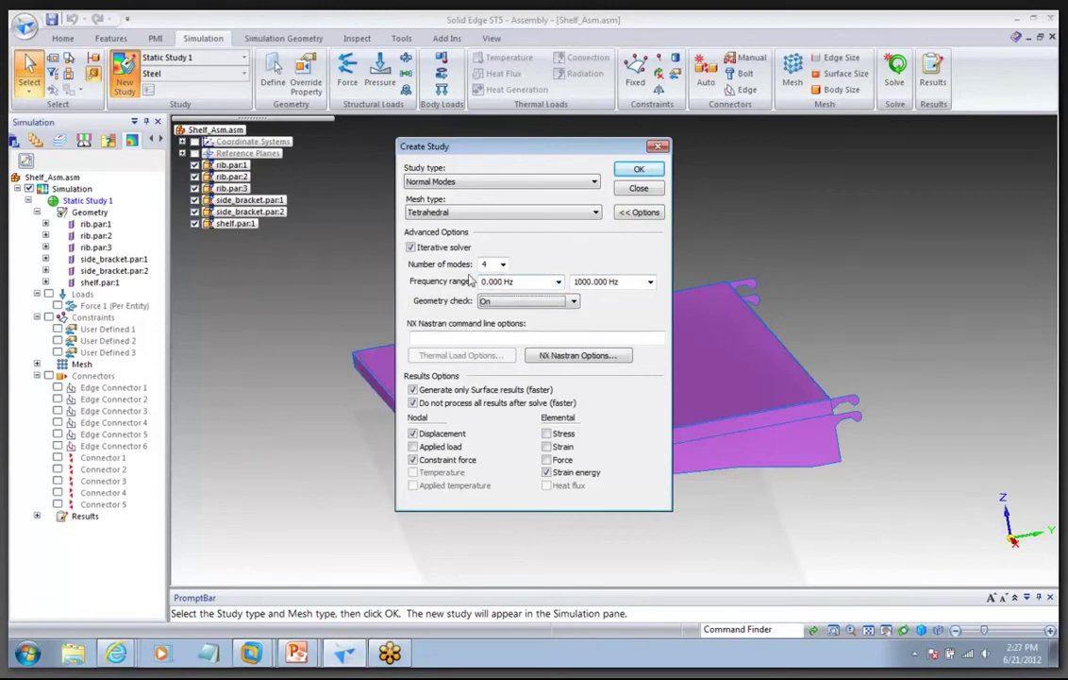
left_click(414, 390)
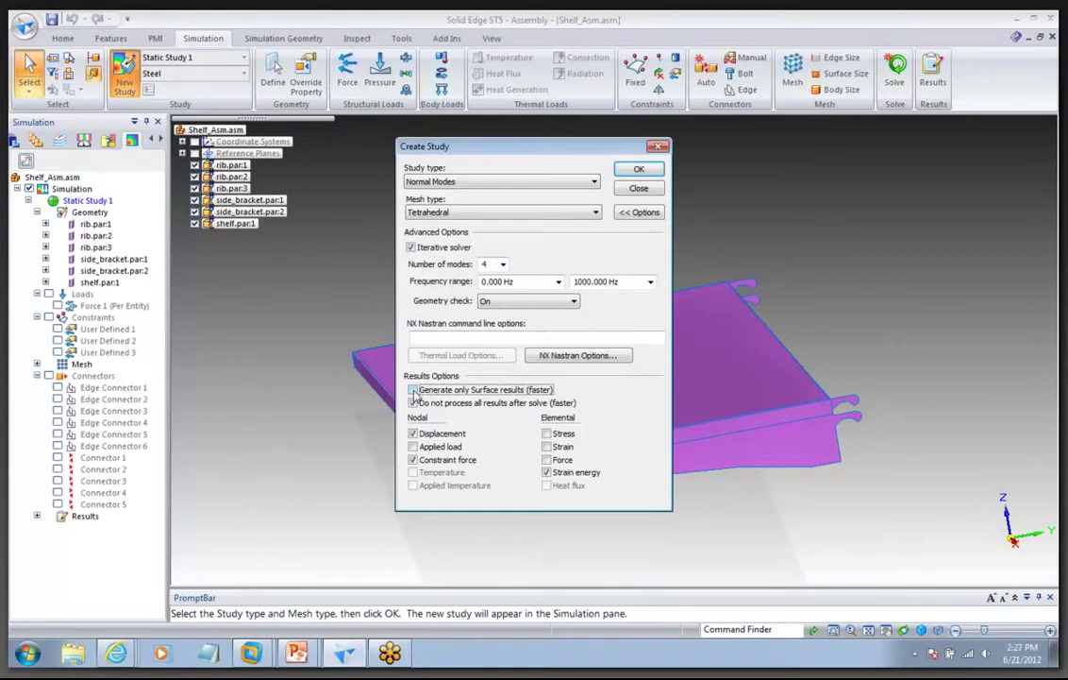
left_click(440, 213)
left_click(434, 236)
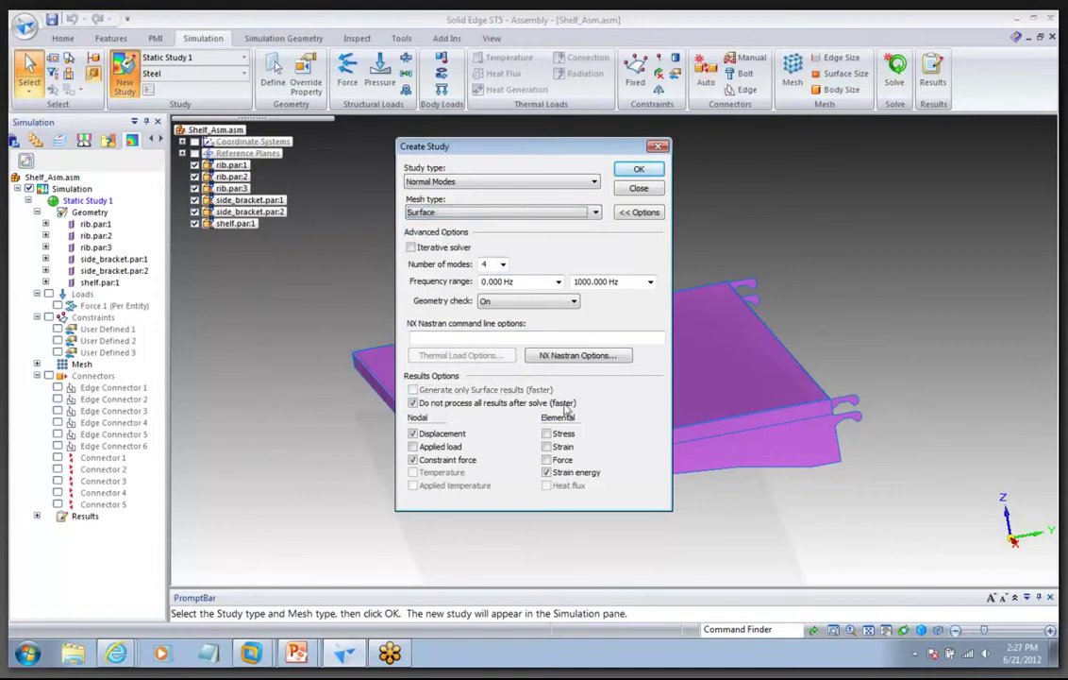
left_click(636, 171)
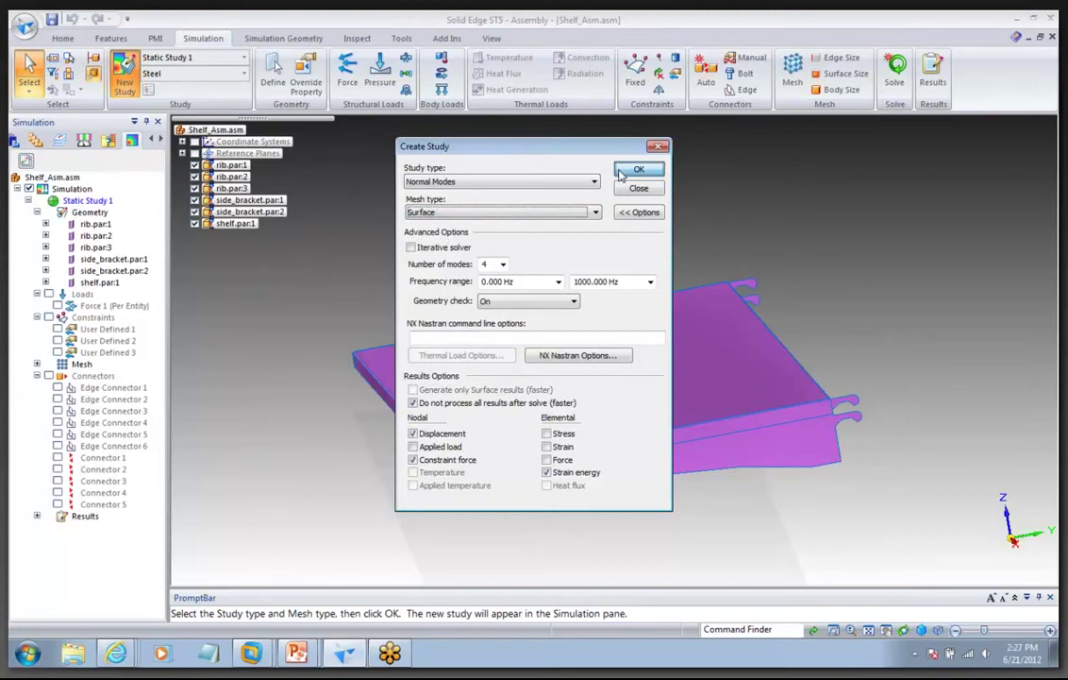
Include the mid-surfaces of all ribs, both side brackets and the shelf in the modal study's geometry
left_click_drag(297, 232, 896, 546)
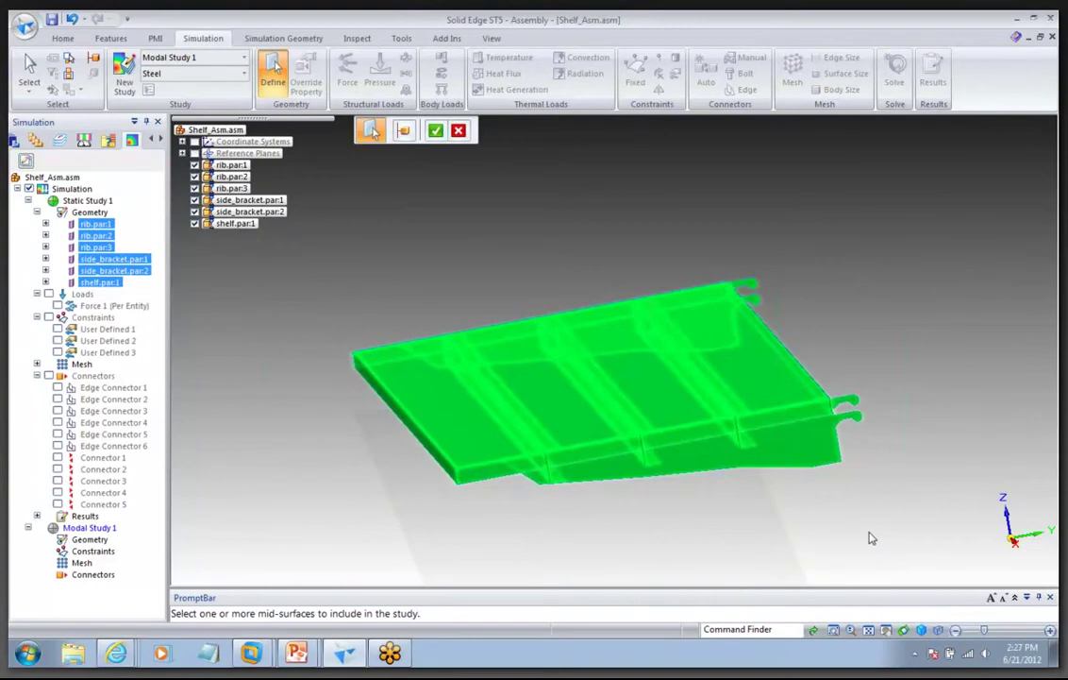
right_click(871, 537)
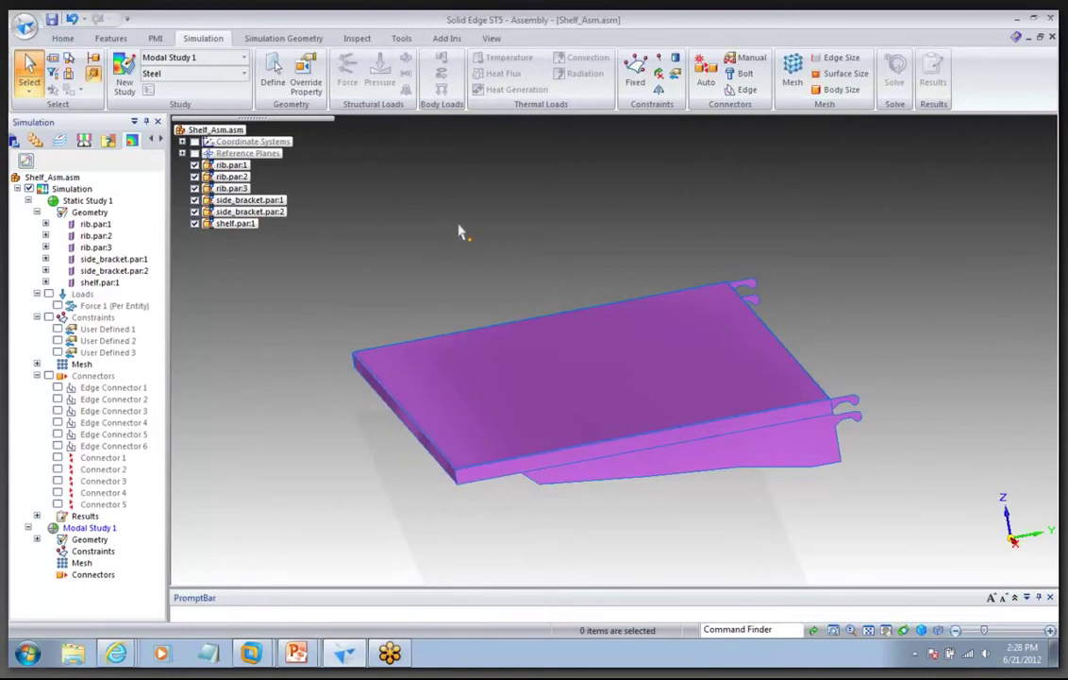
In Windows Explorer, go from the desktop's SE_University shortcut to the 2_Modal folder and open Shelf_Asm.asm
key("alt")
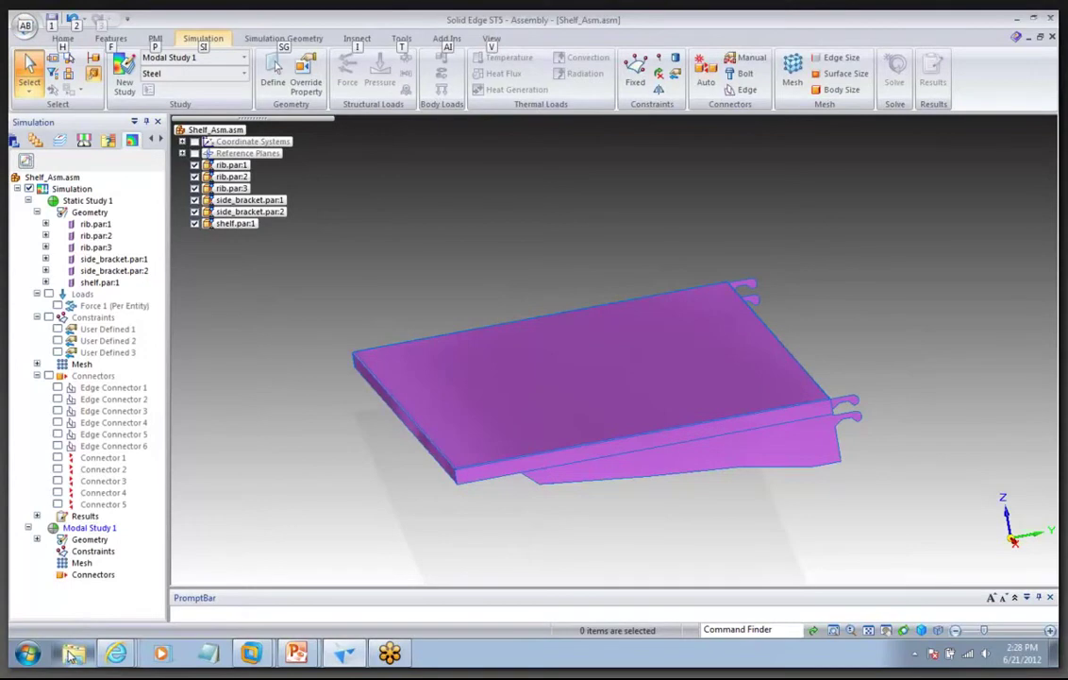
left_click(73, 655)
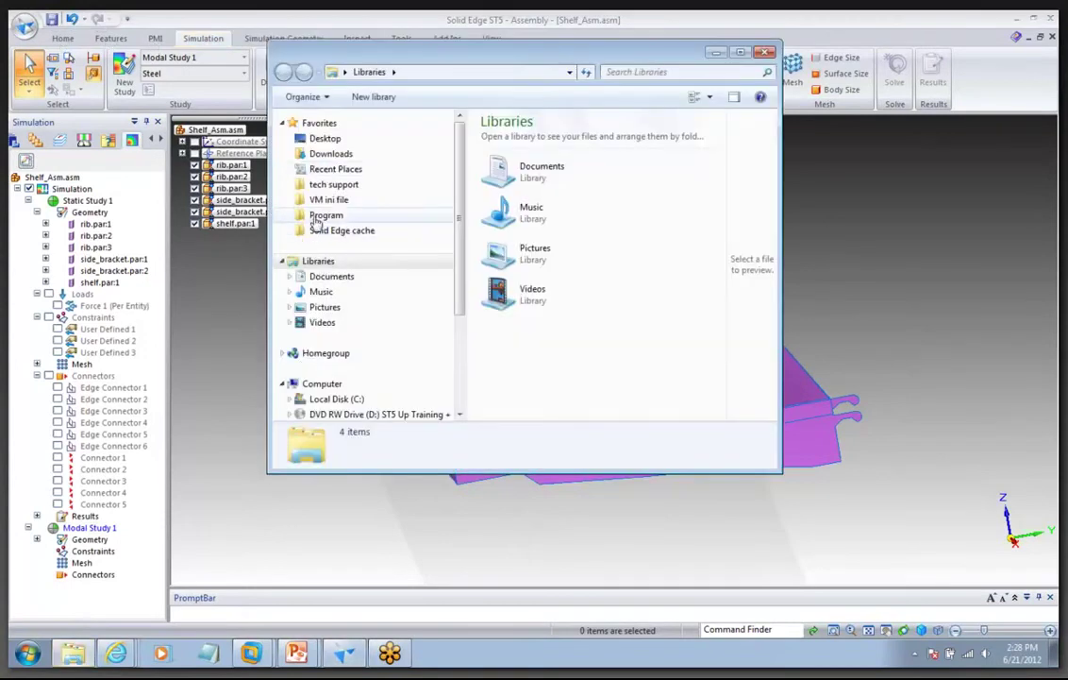
left_click(312, 140)
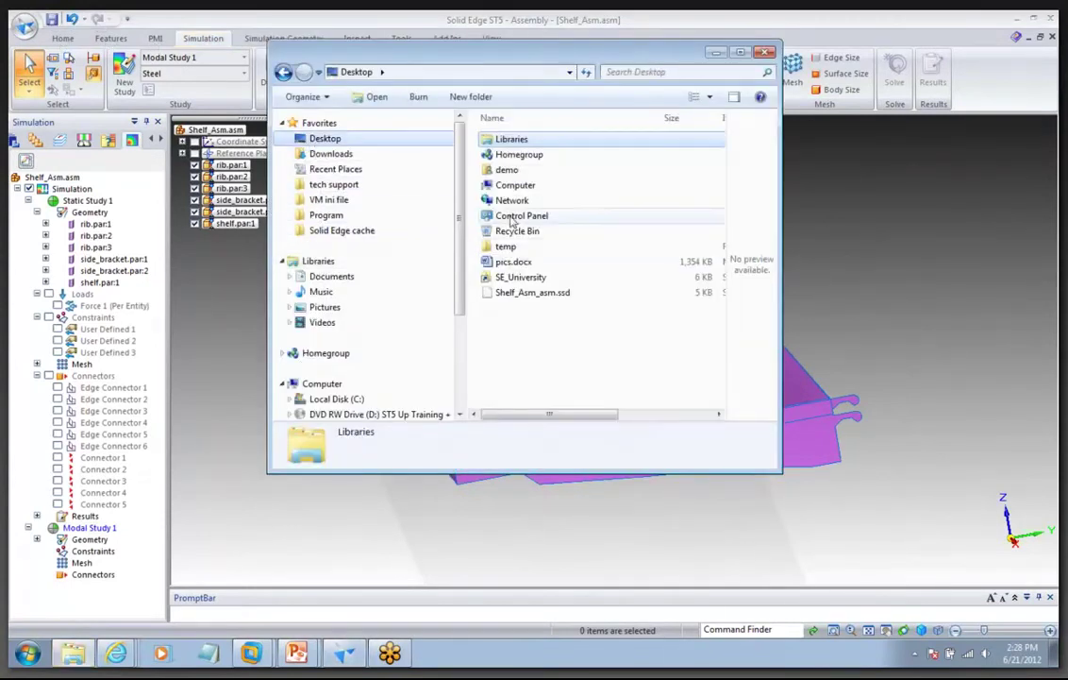
left_click(510, 276)
double_click(510, 277)
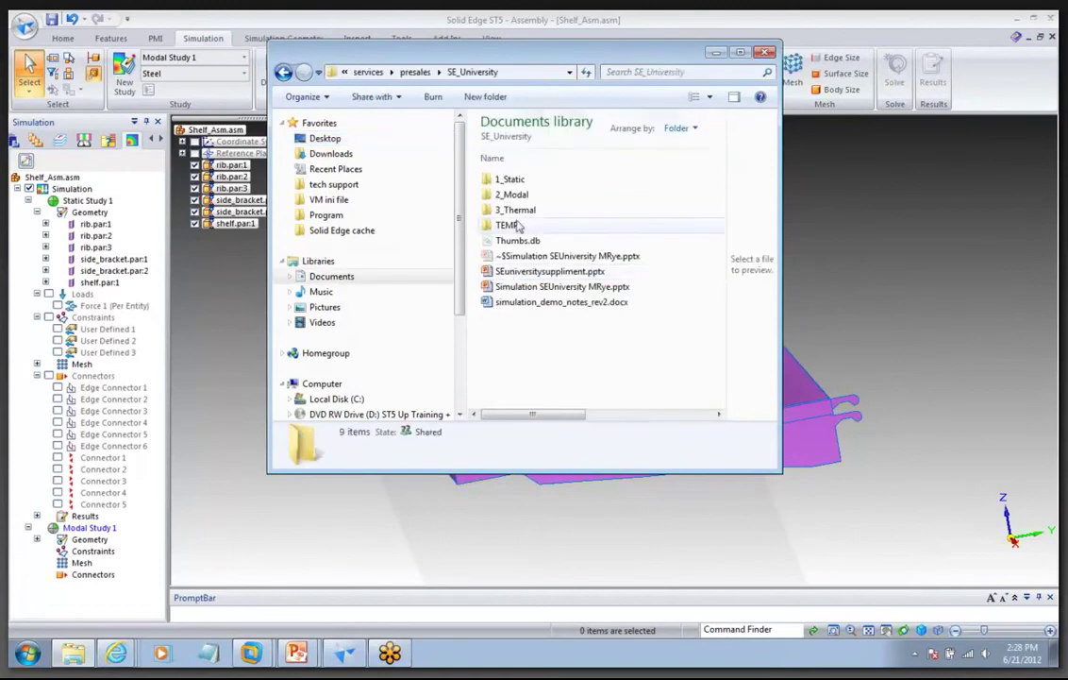
double_click(514, 203)
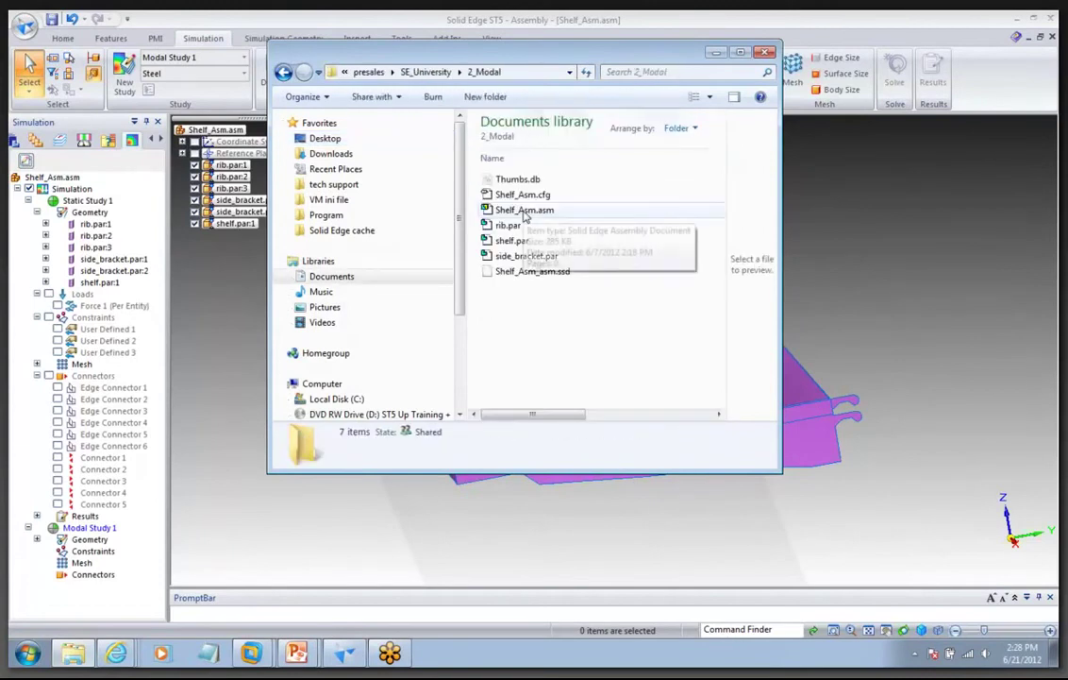
double_click(526, 217)
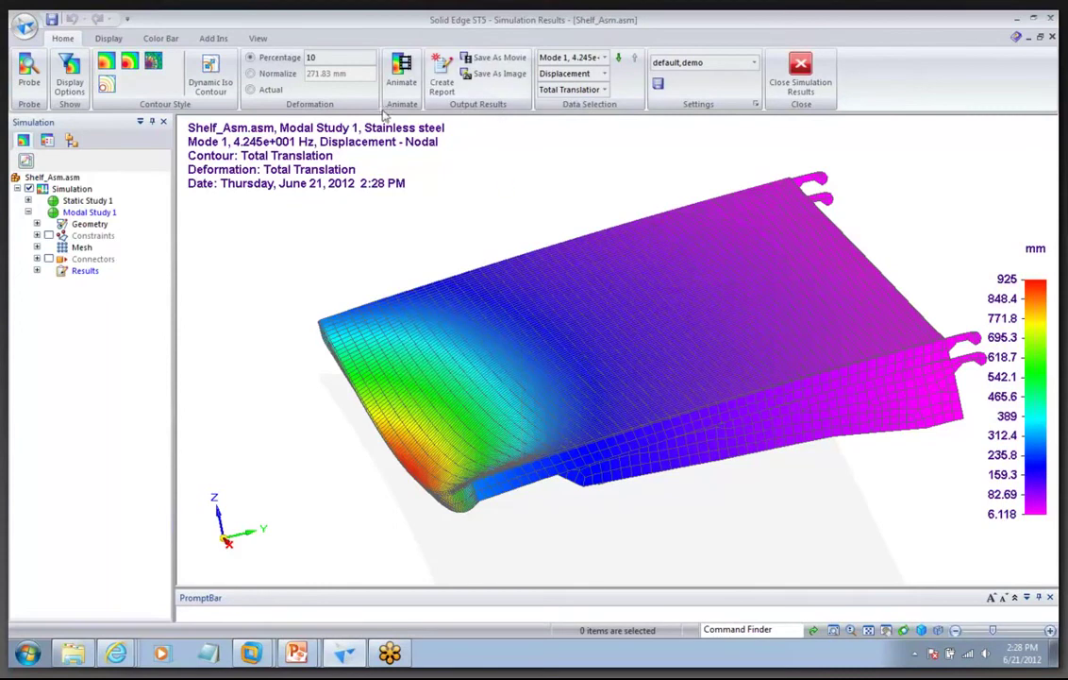
Review the modal results' display and color bar settings, then show Mode 1 and animate its displacement
left_click(110, 37)
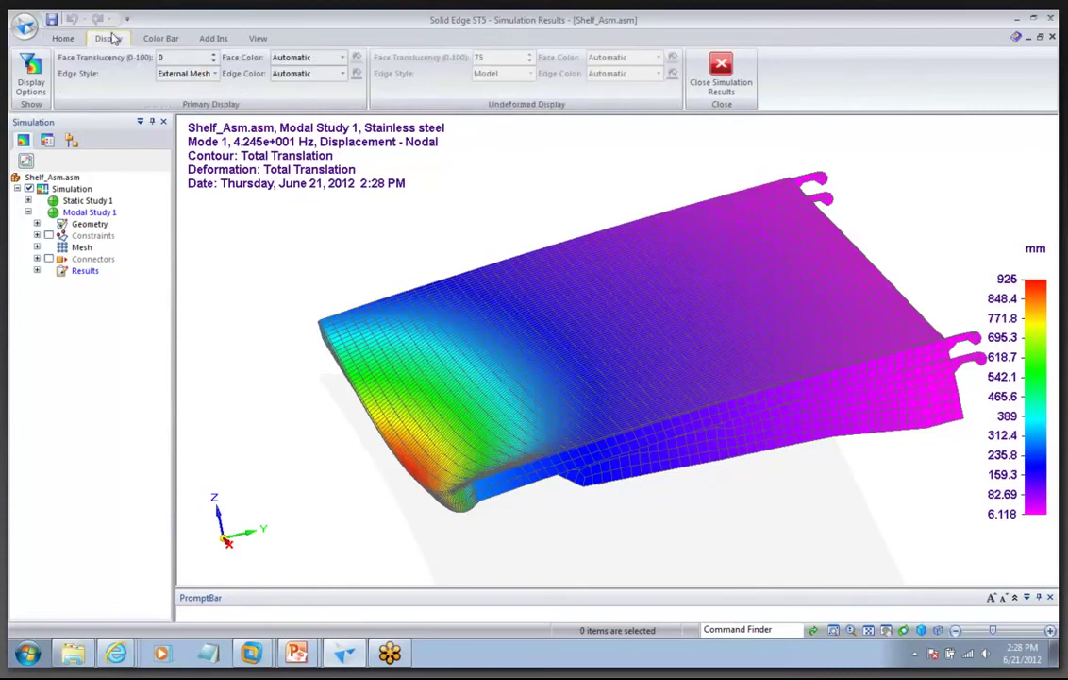
left_click(160, 39)
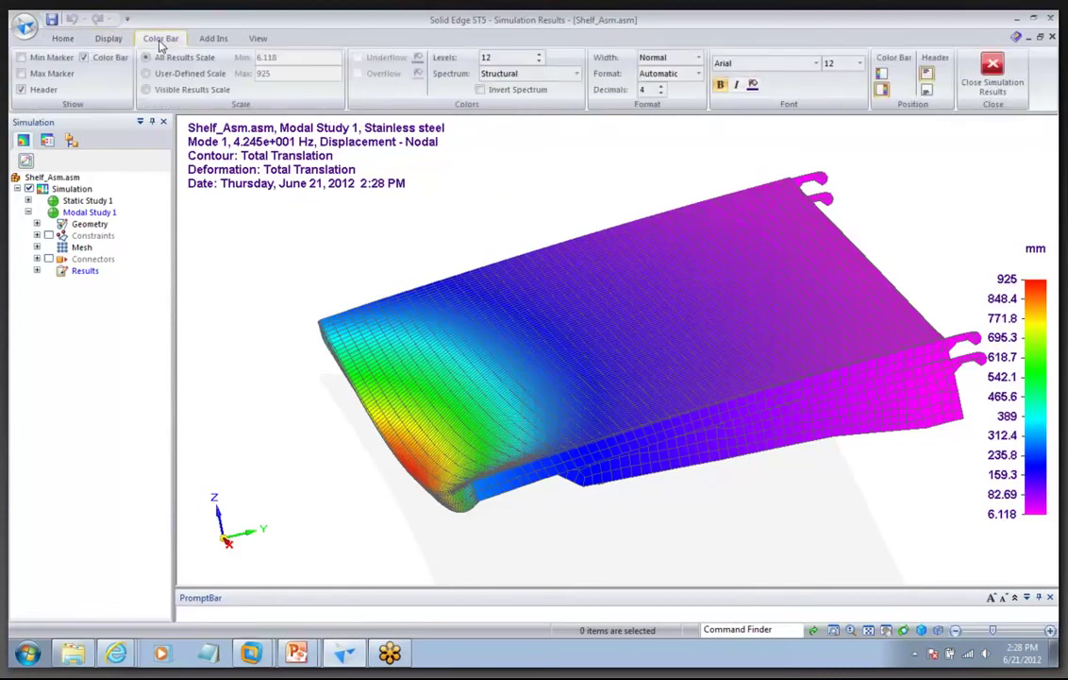
left_click(61, 39)
left_click(604, 58)
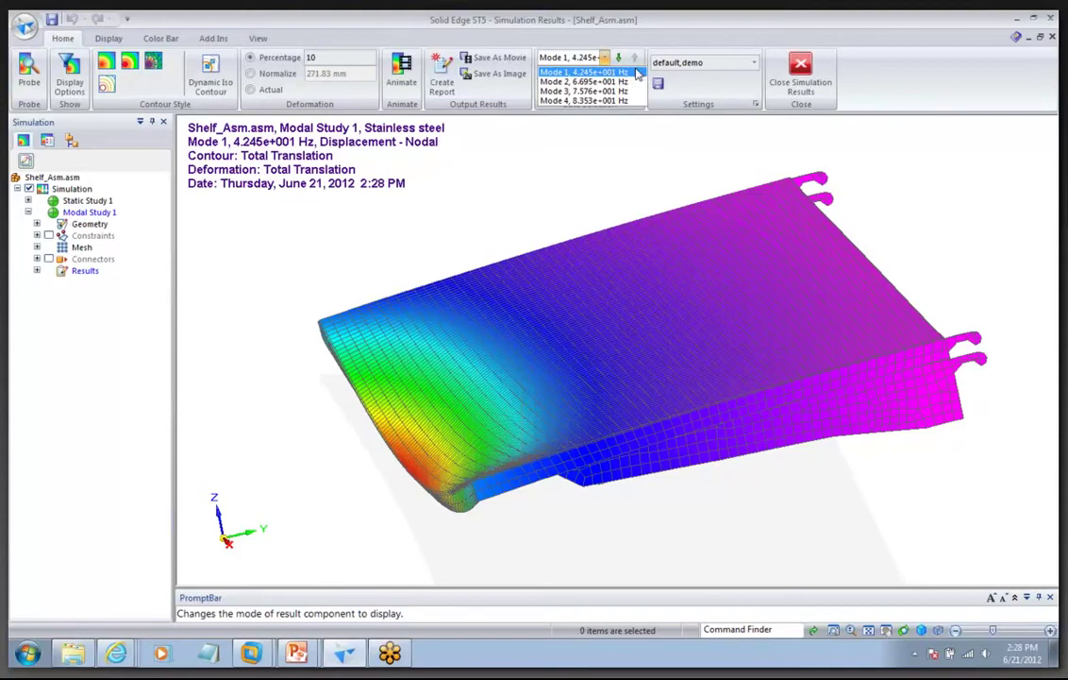
left_click(629, 73)
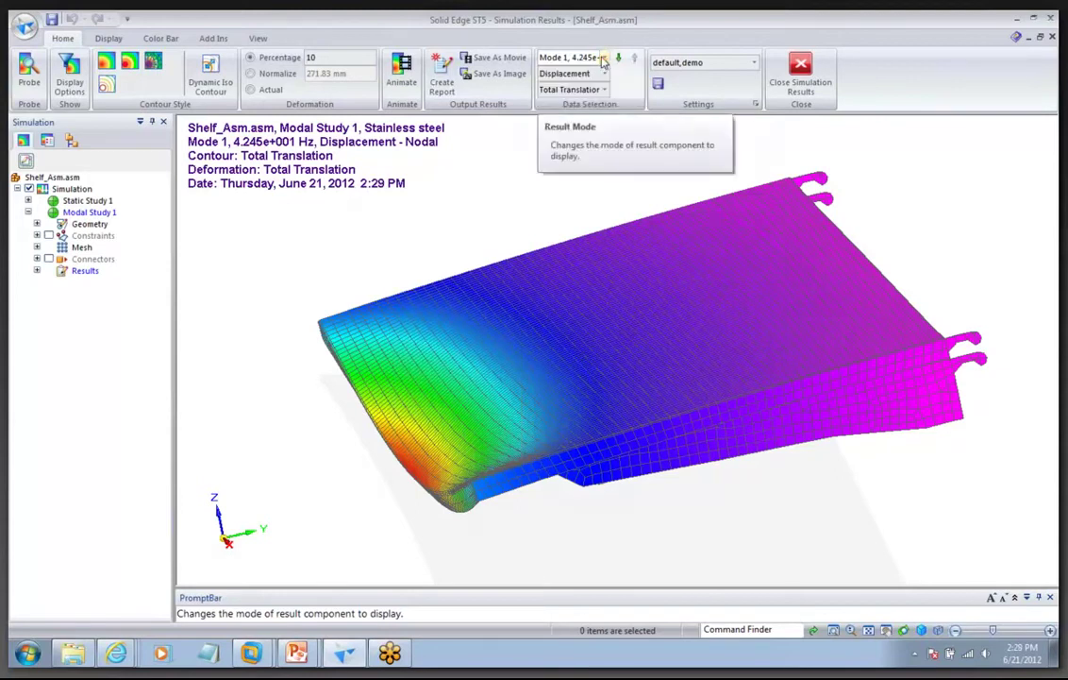
left_click(401, 70)
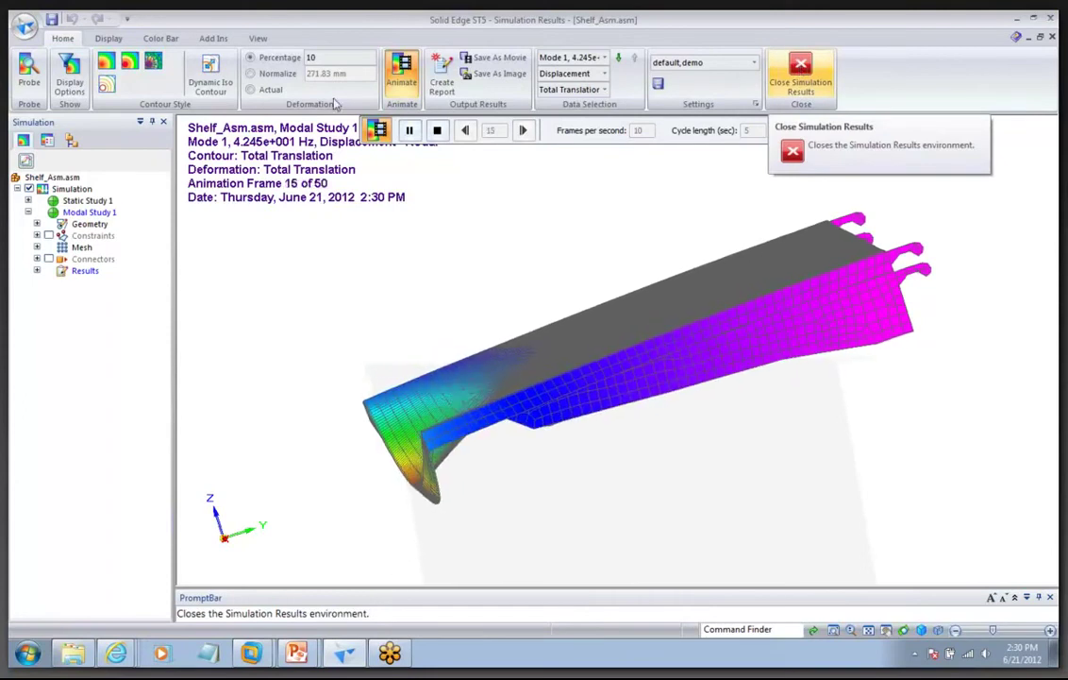
Create the simulation report in Word 2007 (.docx) format with the default title, and switch to Word to view it
left_click(448, 83)
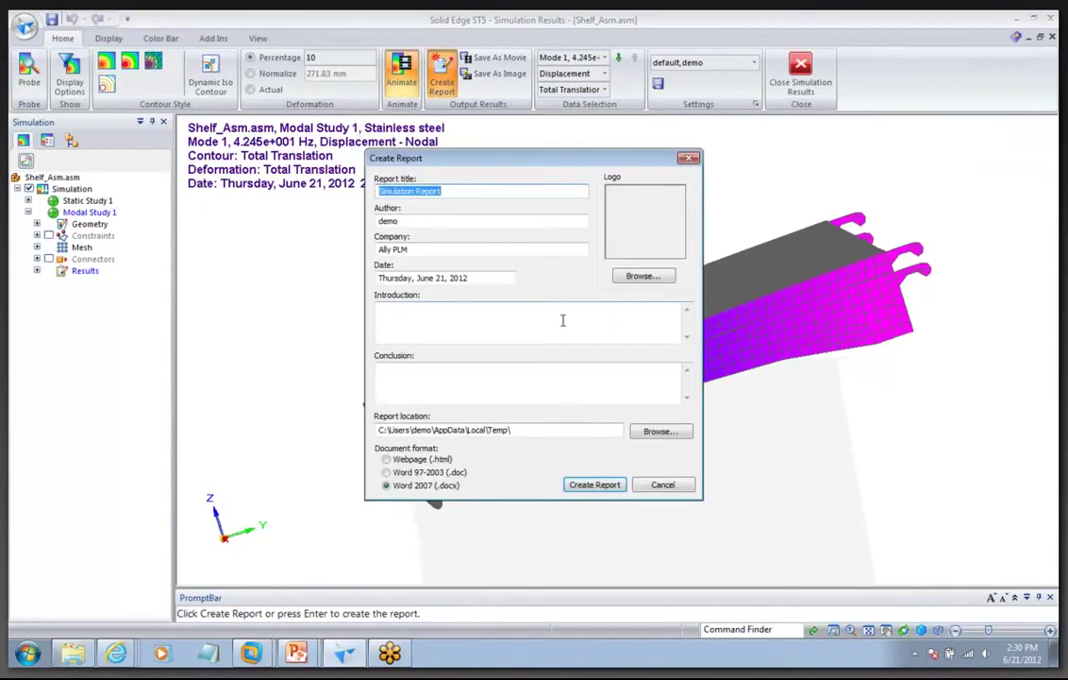
left_click(587, 483)
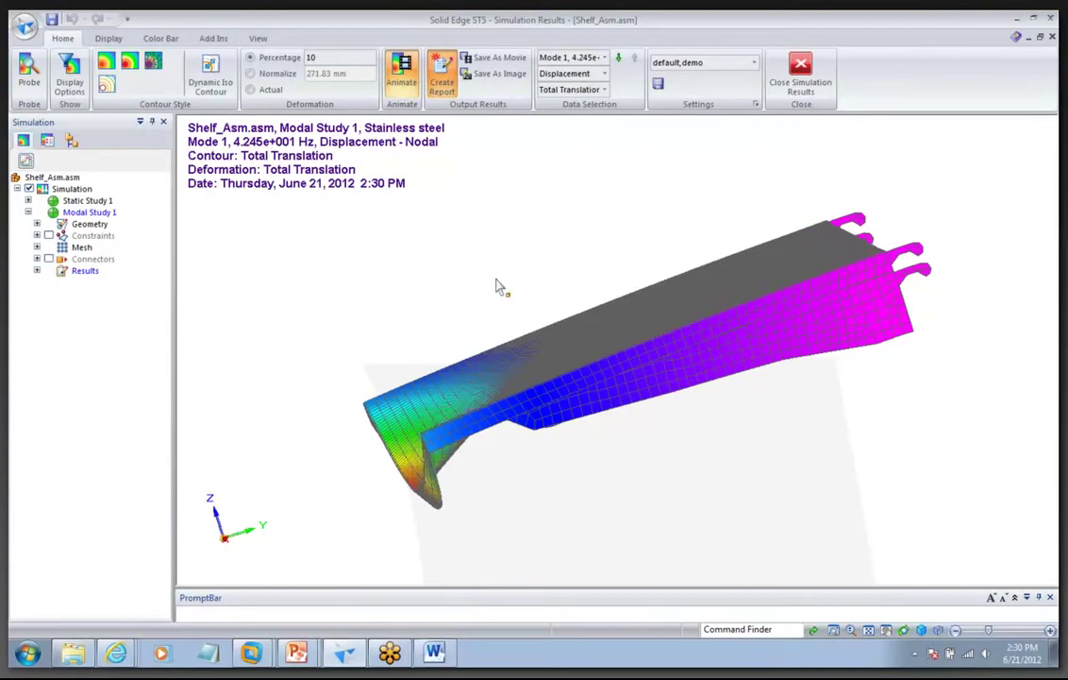
left_click(453, 660)
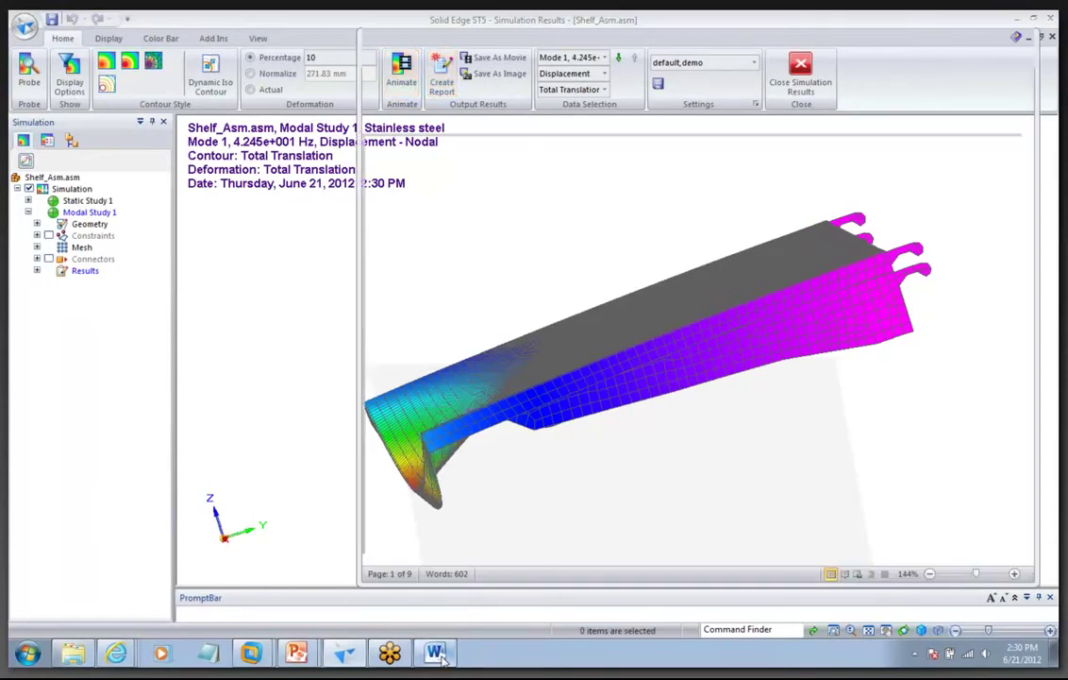
Read through the report's study properties, geometry, material, connector and mesh sections, return to its title page and close the document
scroll(724, 283, "down", 8)
scroll(724, 283, "down", 12)
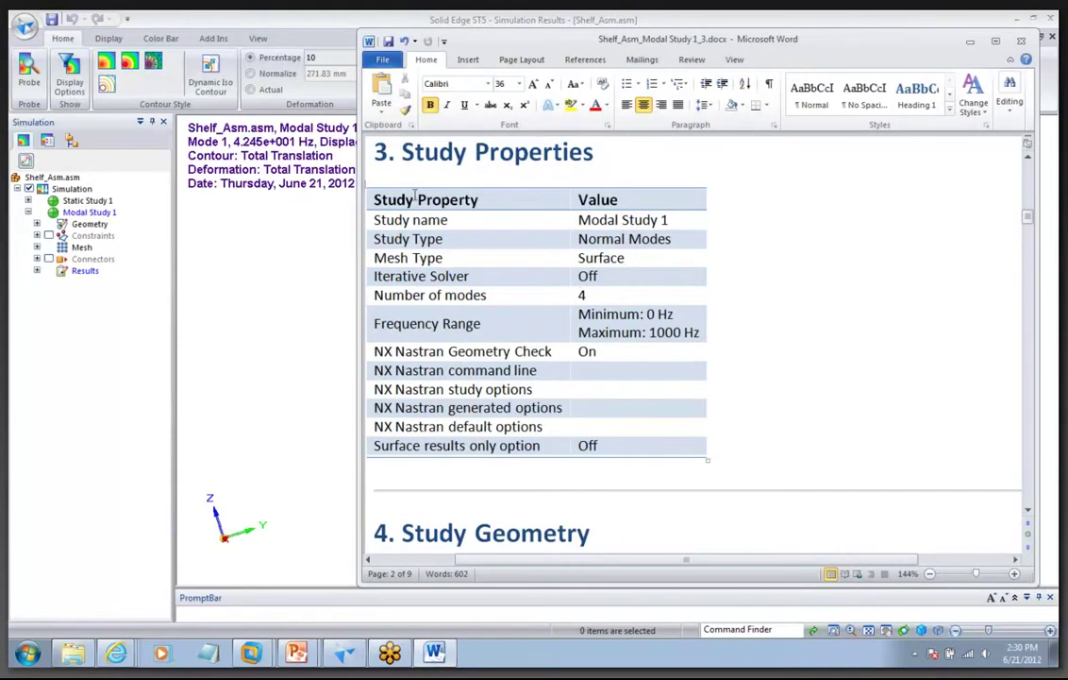
scroll(591, 349, "down", 8)
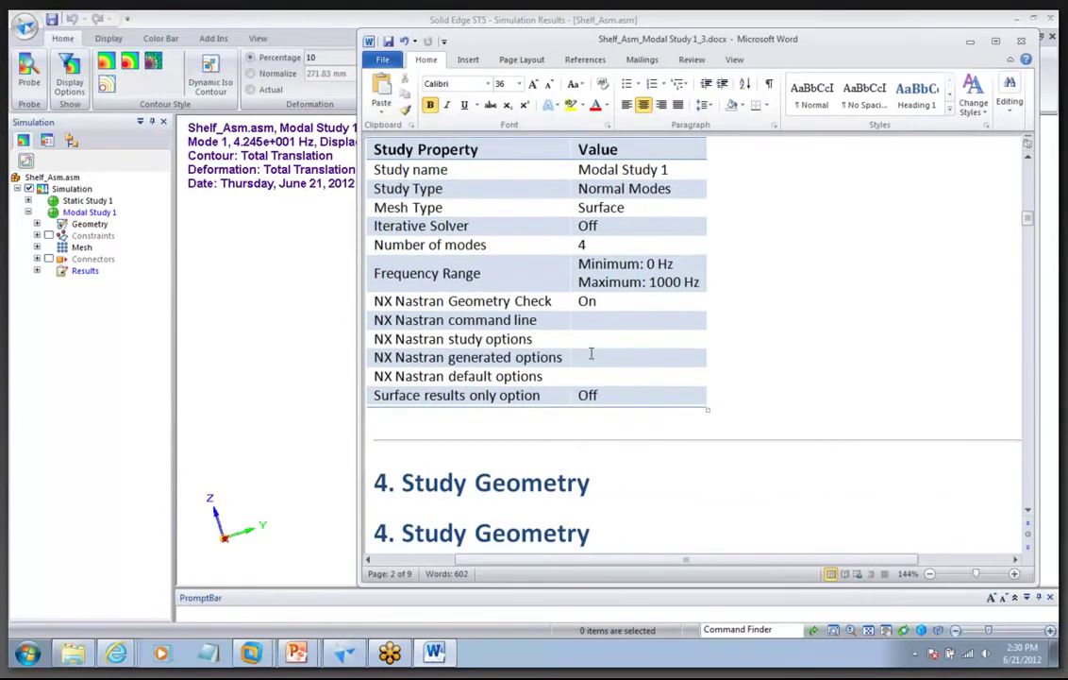
scroll(582, 352, "down", 10)
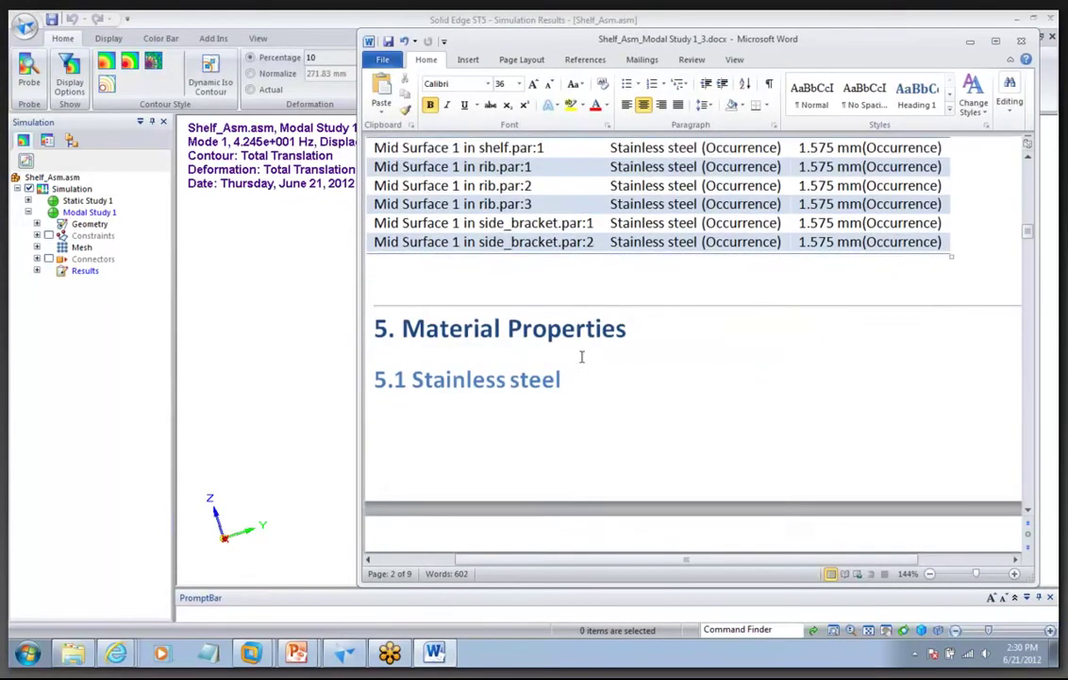
scroll(583, 363, "down", 12)
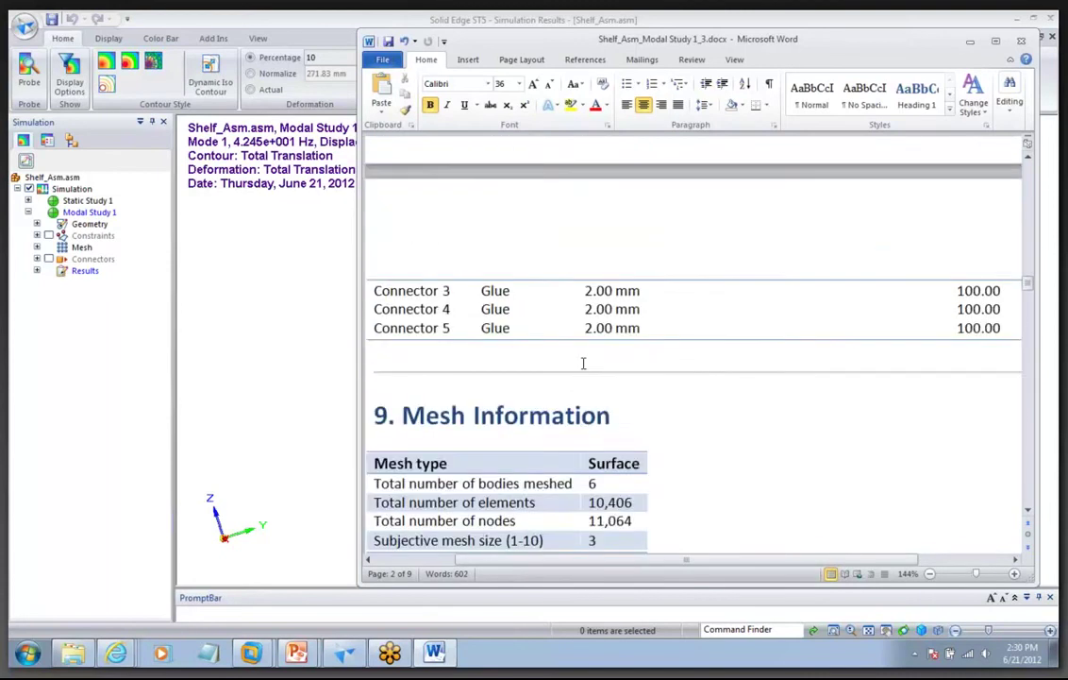
scroll(591, 375, "down", 3)
scroll(593, 375, "up", 12)
scroll(590, 334, "up", 20)
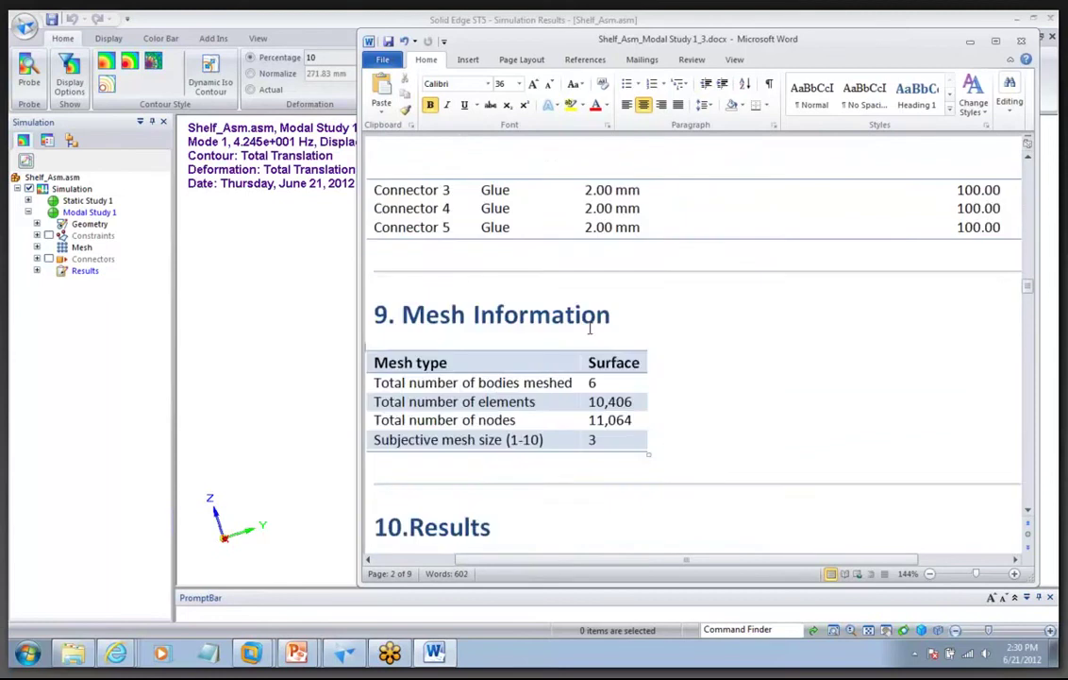
scroll(623, 302, "up", 20)
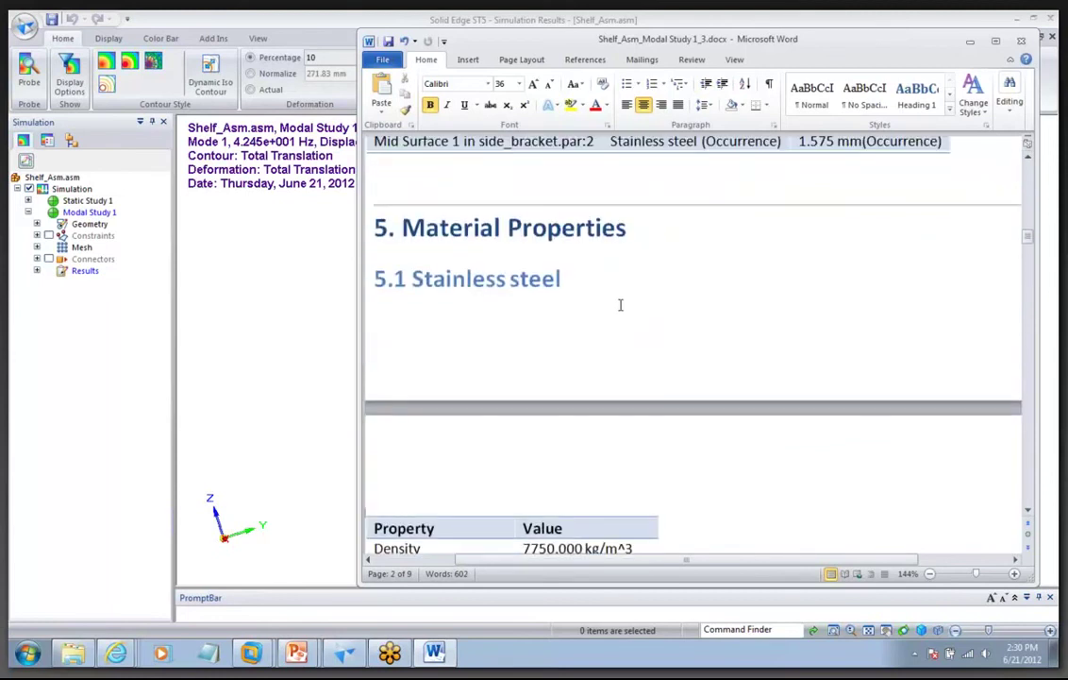
scroll(636, 294, "down", 10)
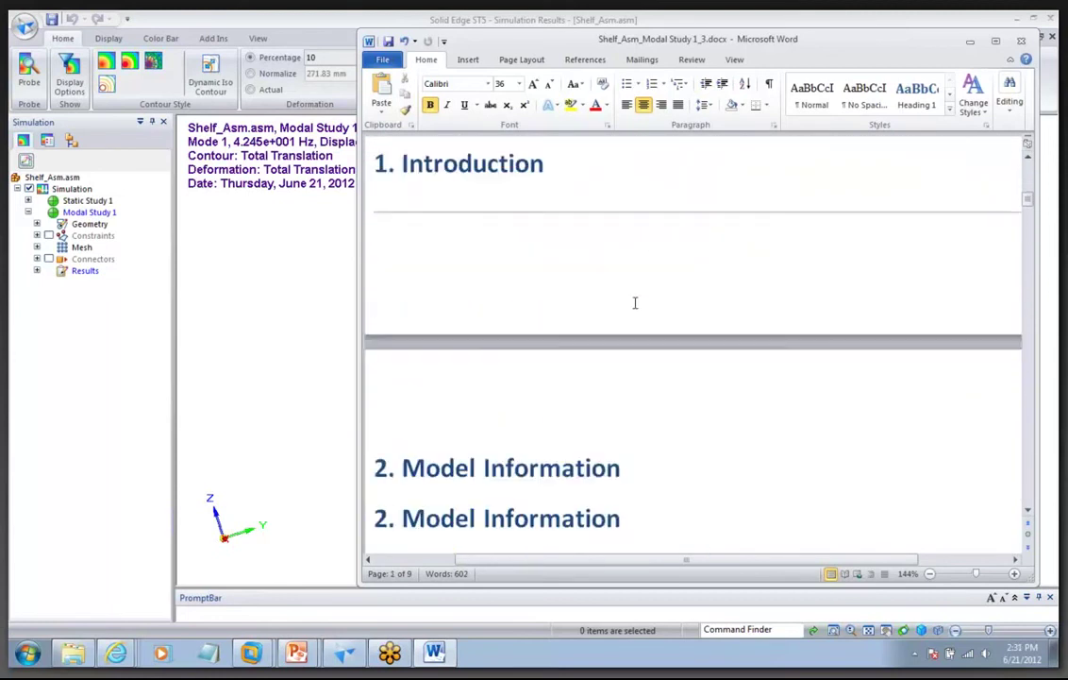
scroll(634, 303, "up", 2)
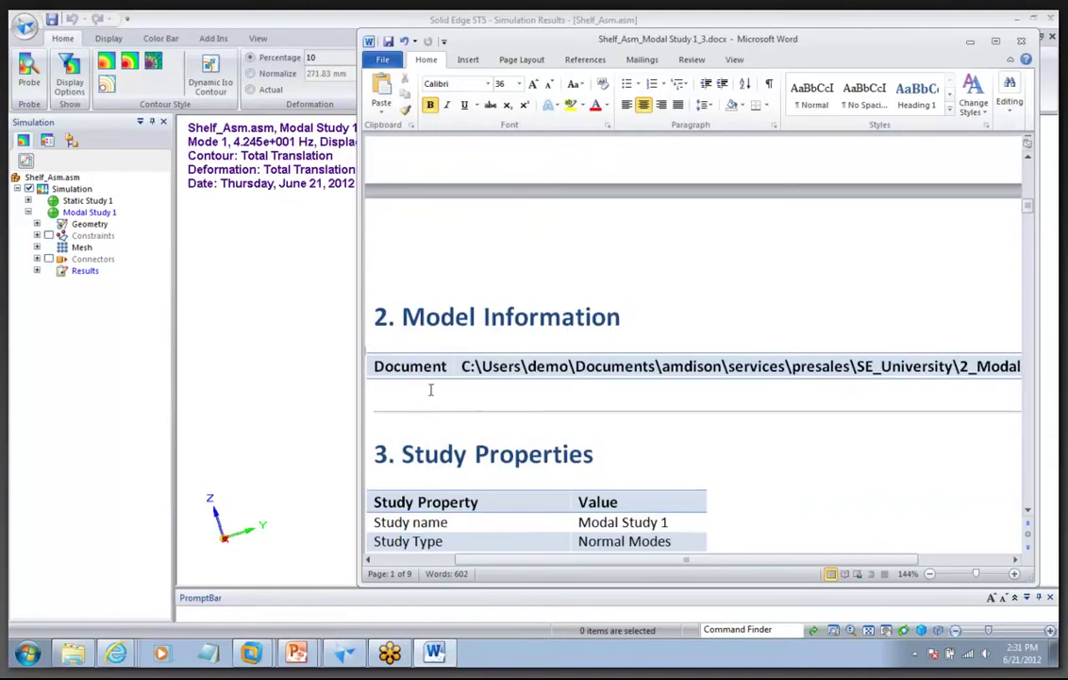
scroll(436, 422, "down", 5)
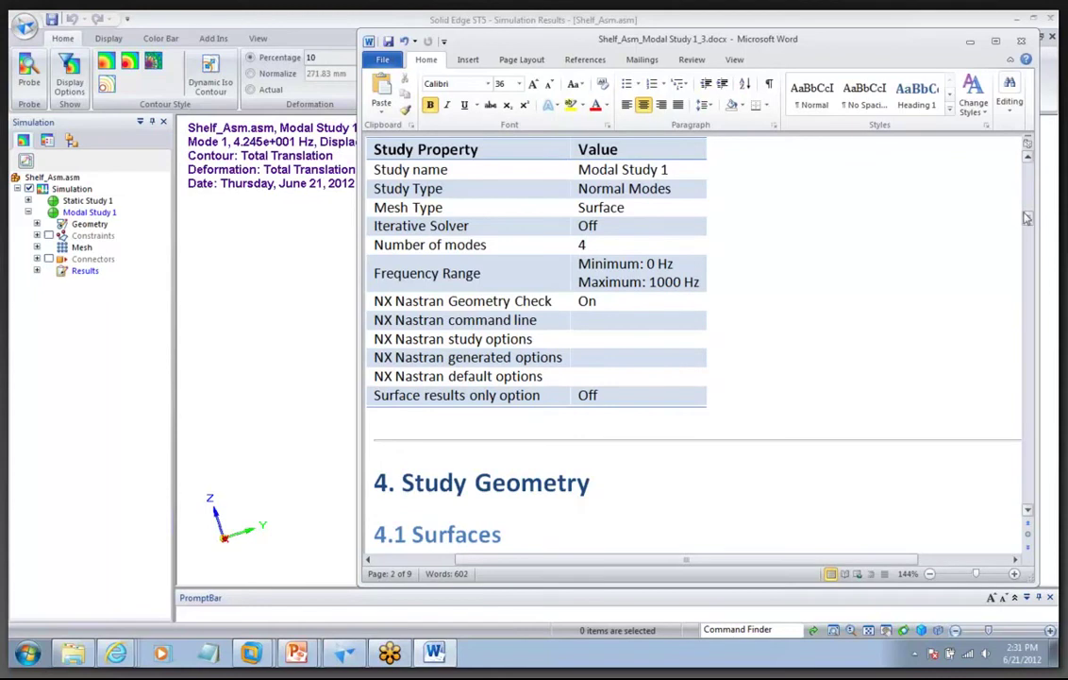
left_click_drag(1029, 219, 1010, 61)
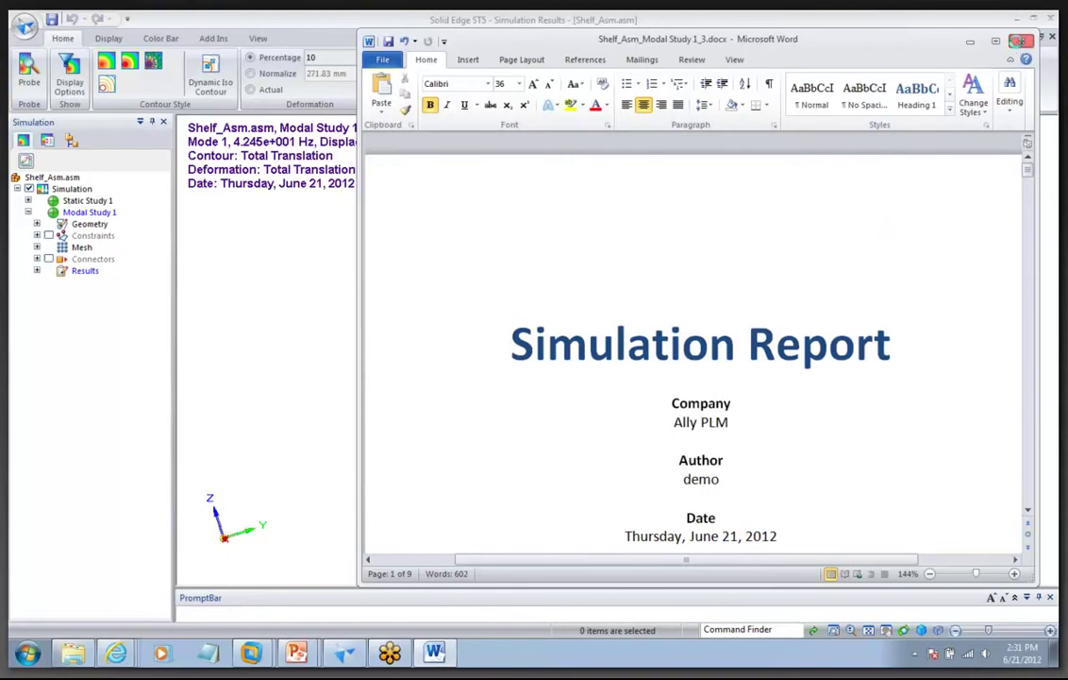
left_click(1021, 42)
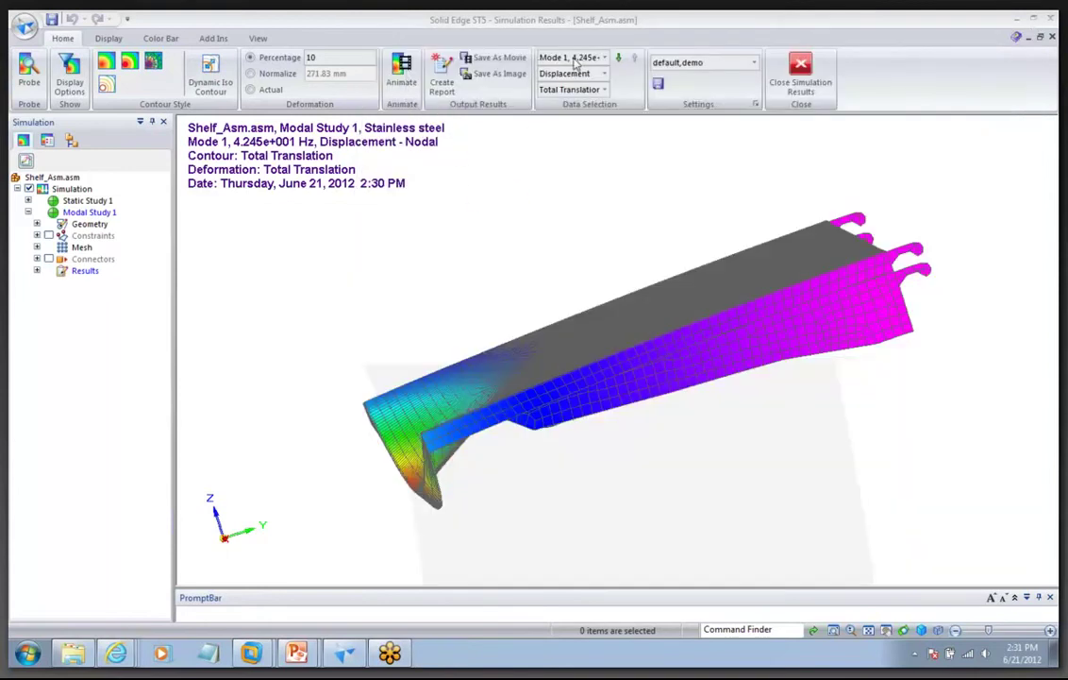
Review the list of calculated modes, keep Mode 1 displayed and close the simulation results
left_click(608, 58)
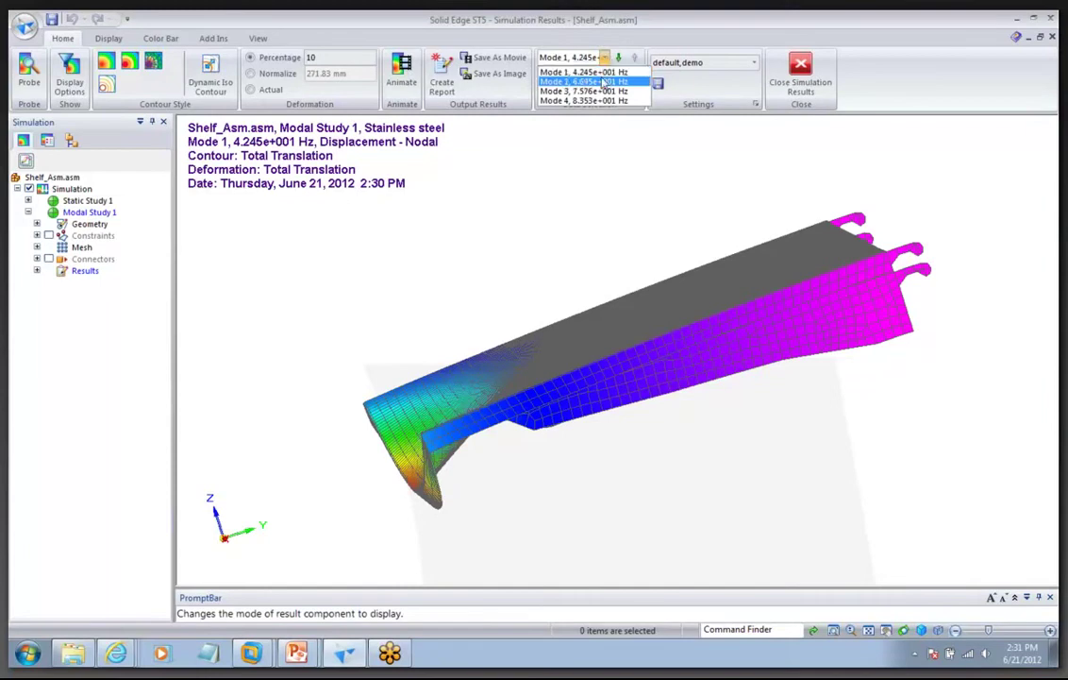
left_click(604, 73)
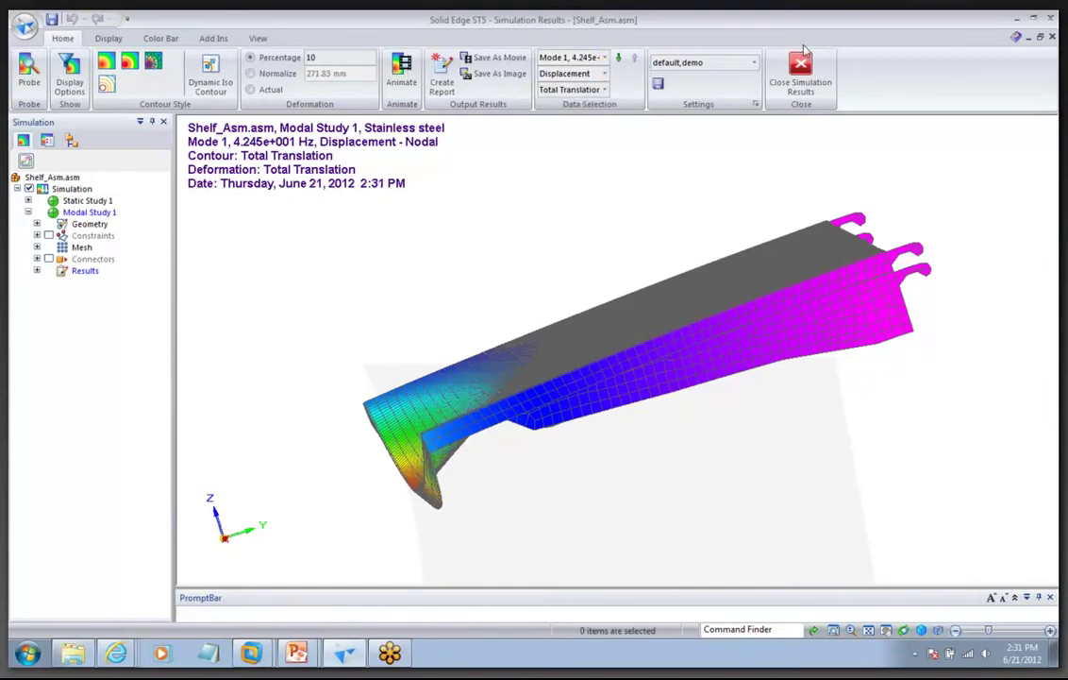
left_click(800, 73)
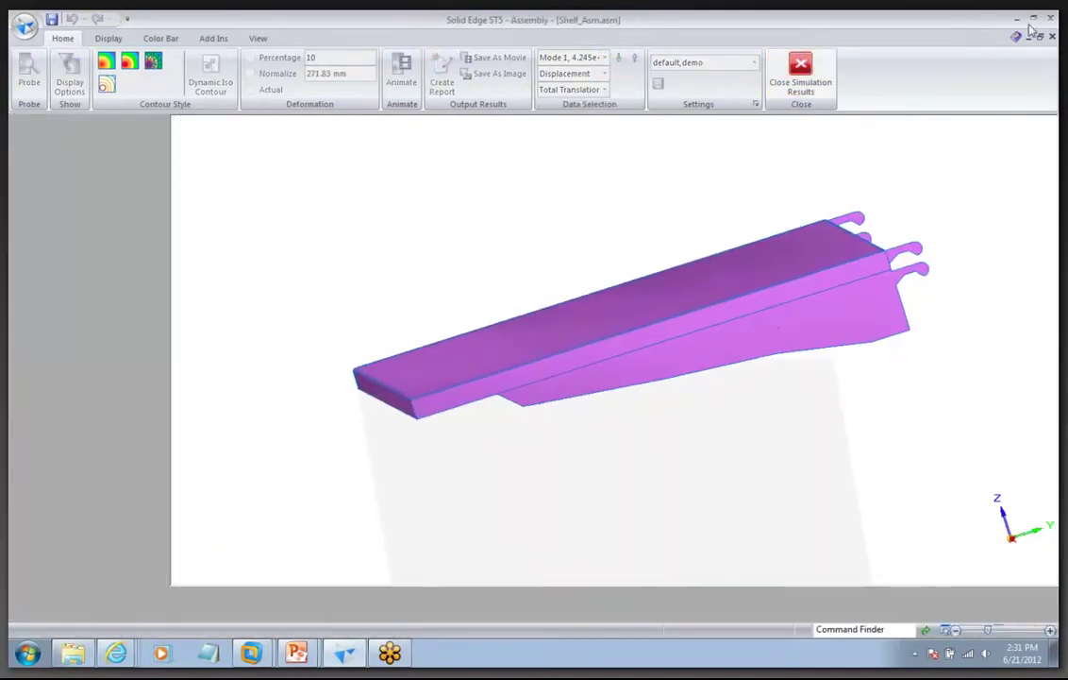
In Windows Explorer, go to SE_University's 1_Static folder, enter new design 4 and open its Shelf_Asm.asm
left_click(79, 661)
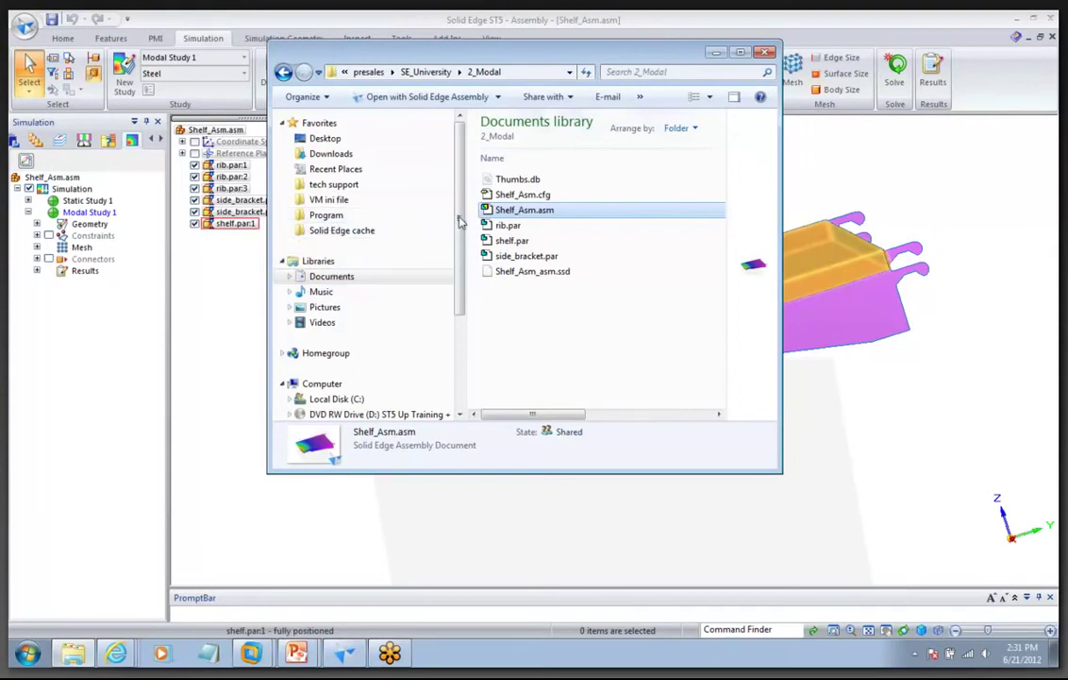
left_click(426, 72)
left_click(515, 180)
double_click(516, 179)
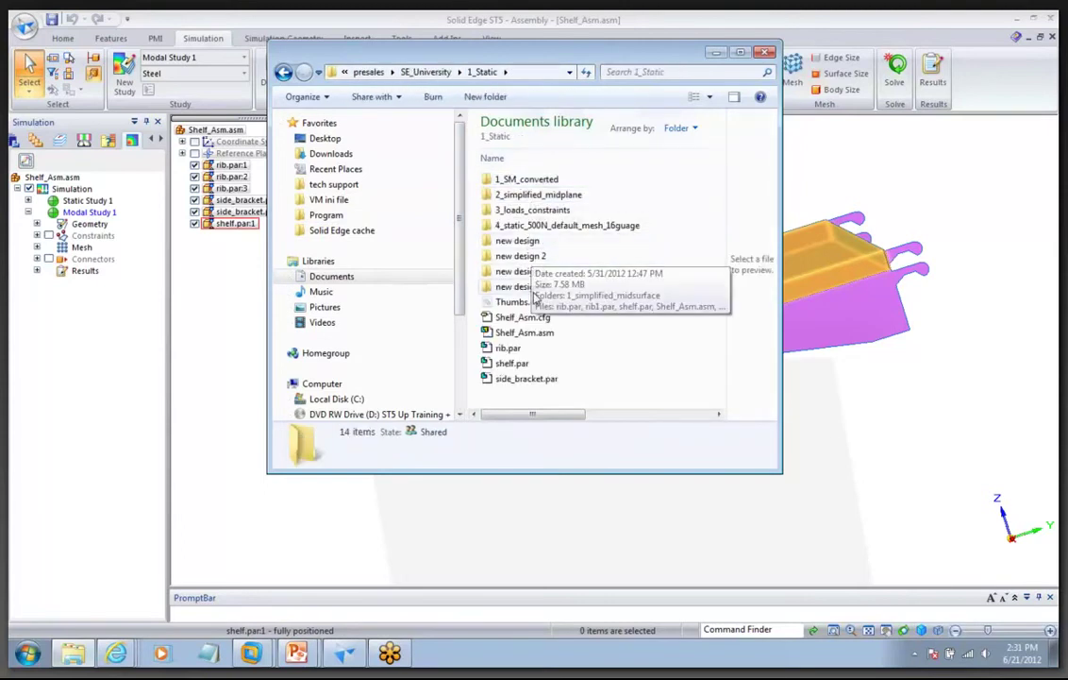
double_click(515, 286)
left_click(523, 227)
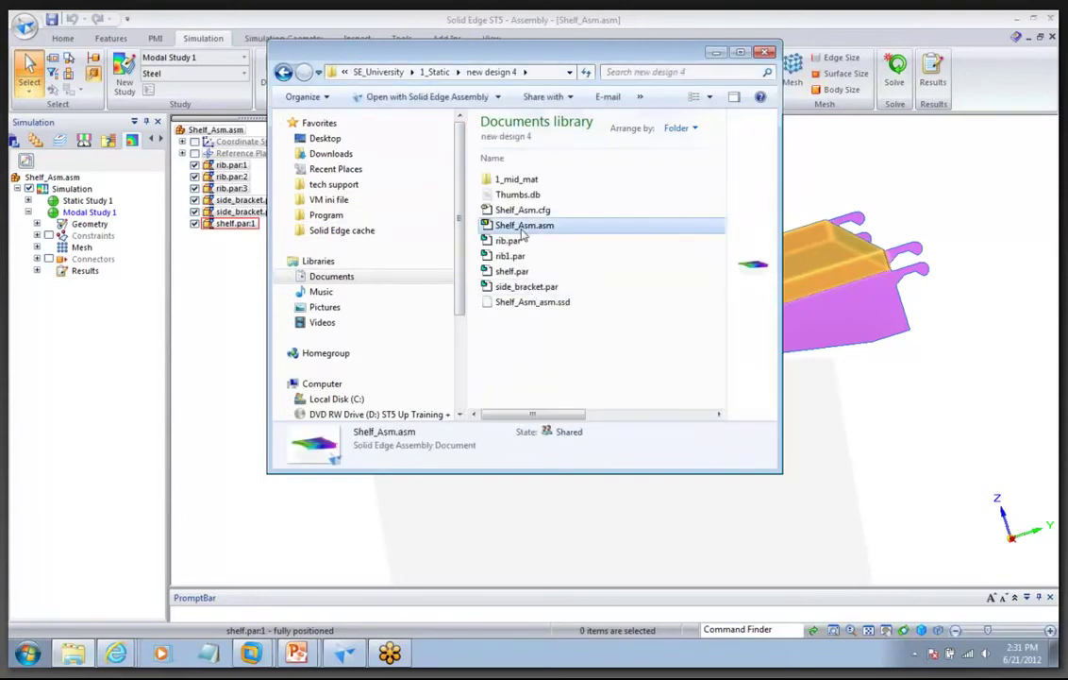
double_click(521, 229)
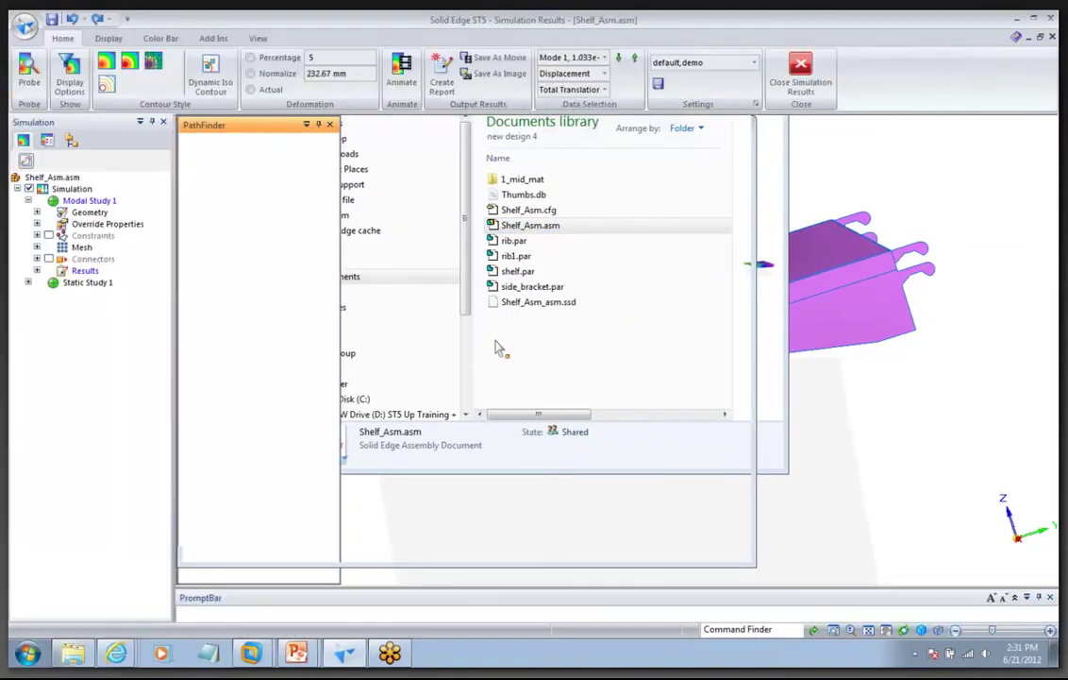
Examine the redesigned shelf's modes, animate its Mode 1 displacement, and close the animation and the simulation results
middle_click_drag(459, 488, 528, 448)
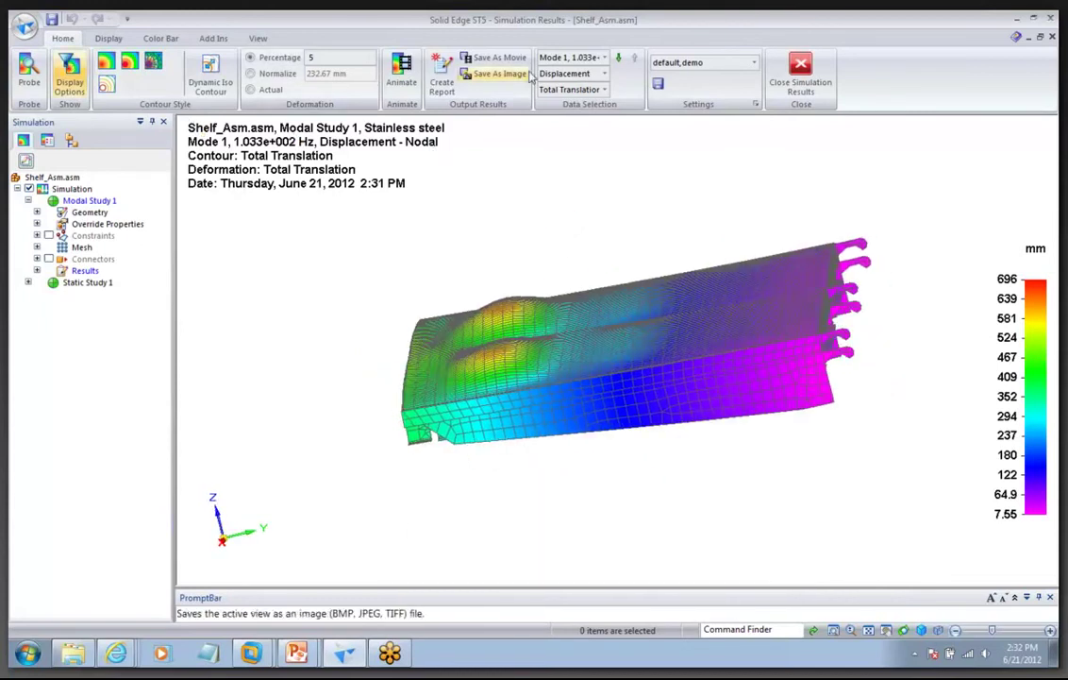
left_click(605, 59)
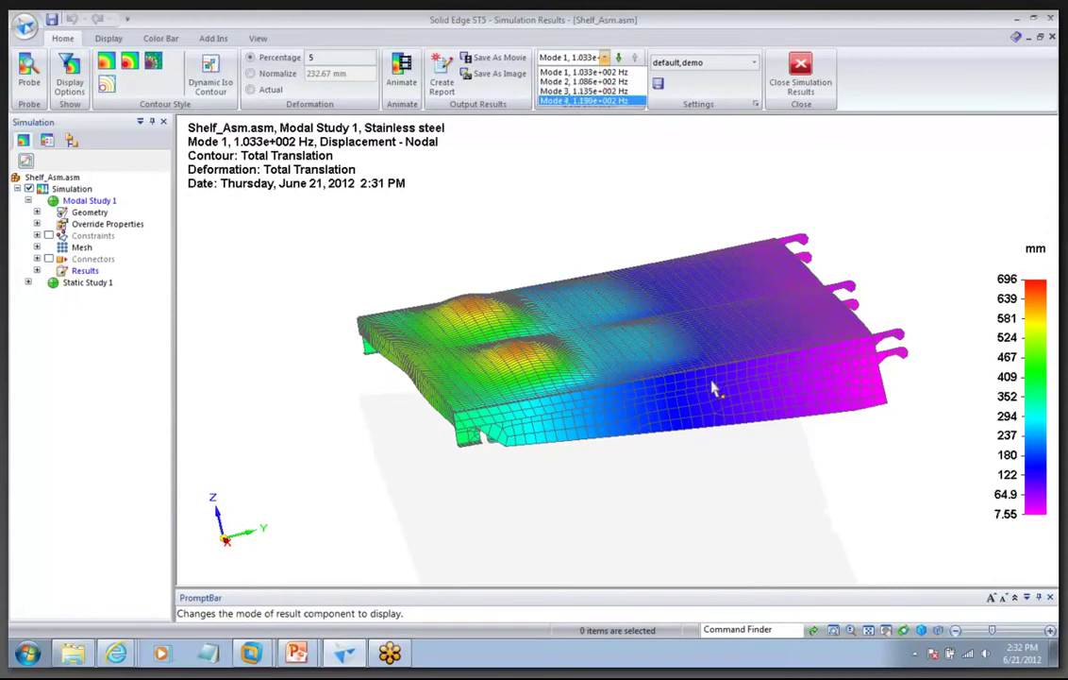
left_click(605, 53)
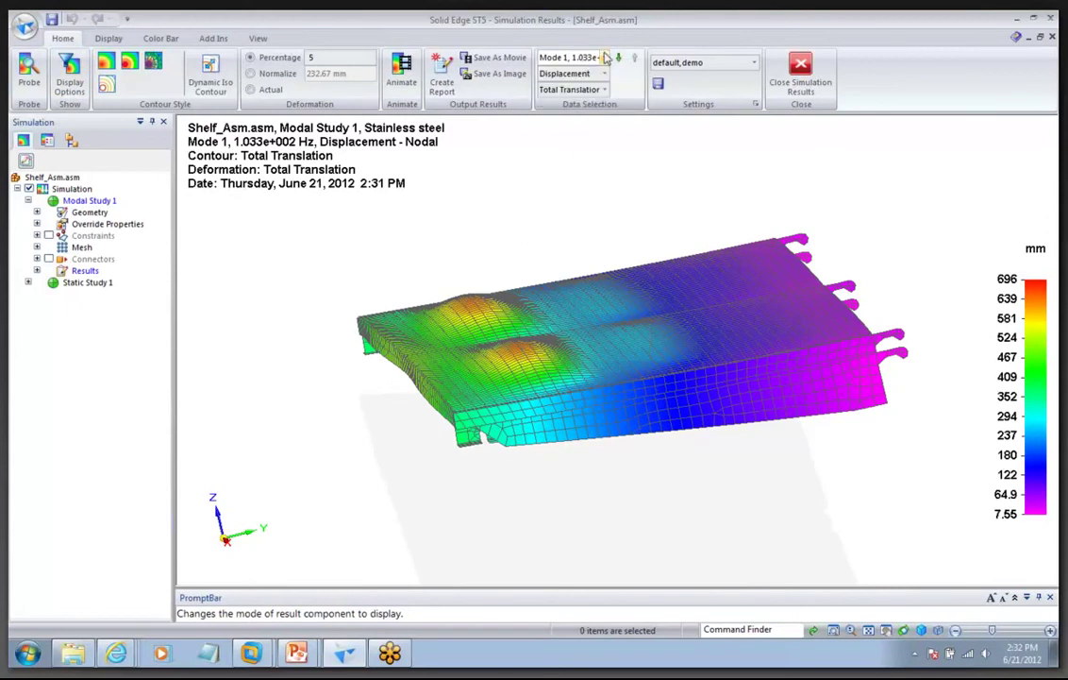
left_click(404, 71)
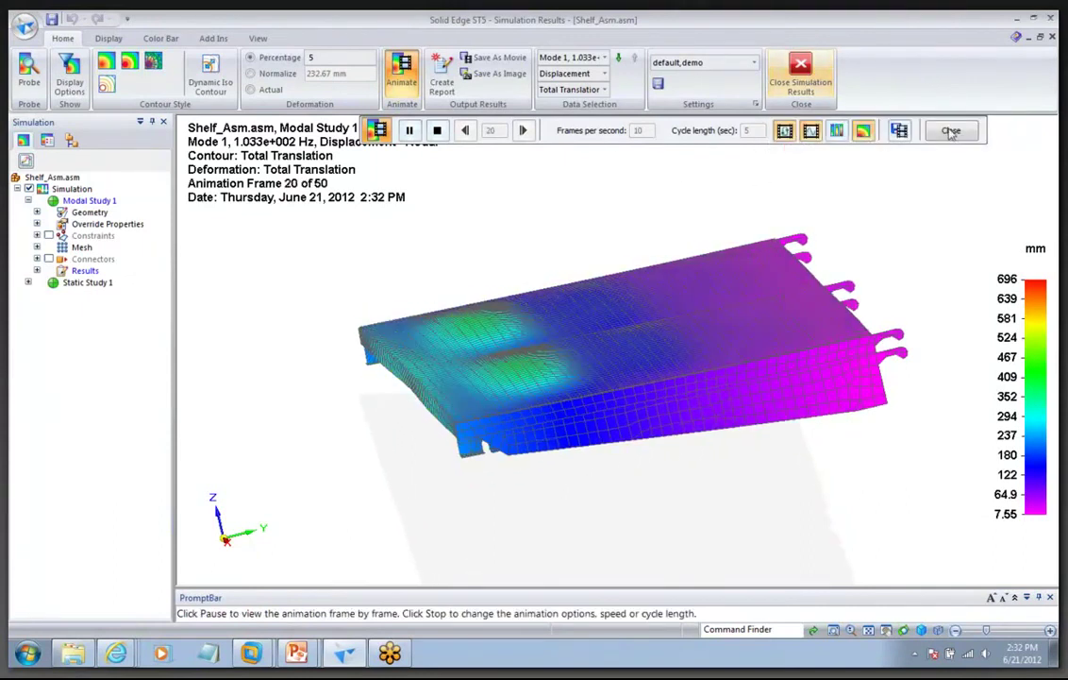
left_click(802, 90)
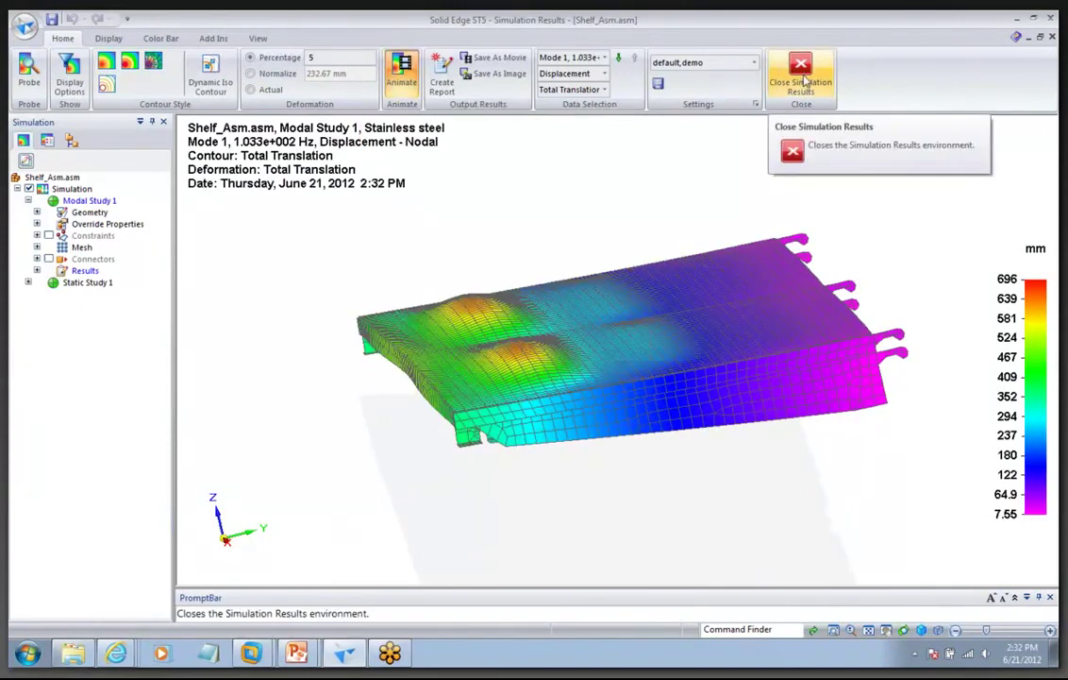
left_click(803, 82)
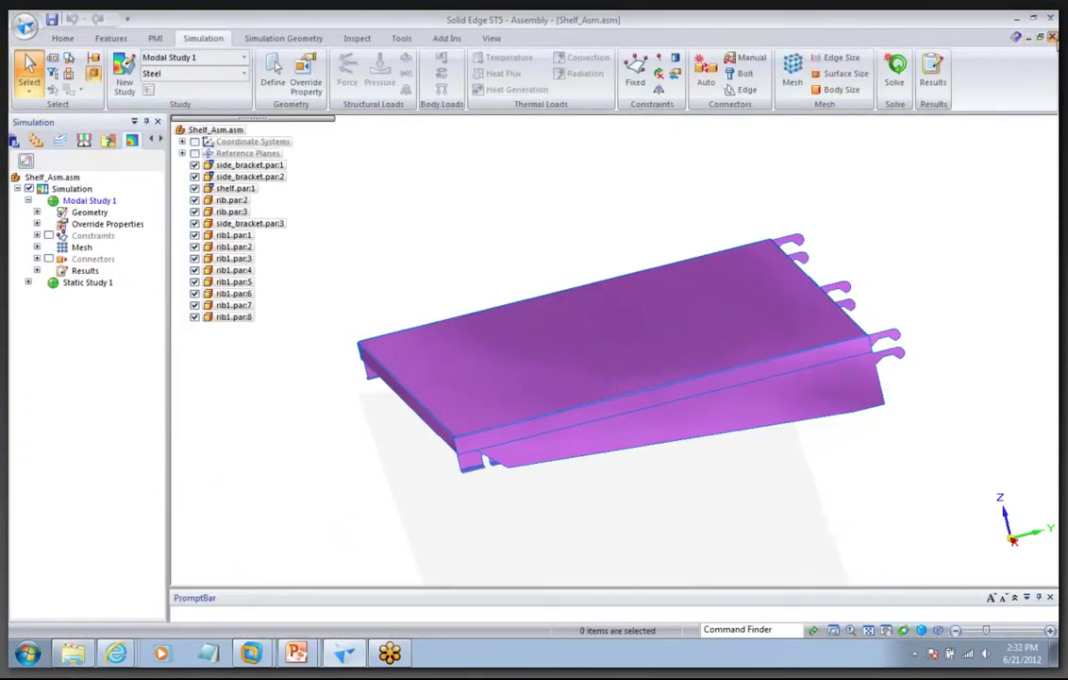
Close all three open Shelf_Asm.asm assemblies without saving changes or the default display configuration
left_click(1052, 37)
left_click(560, 387)
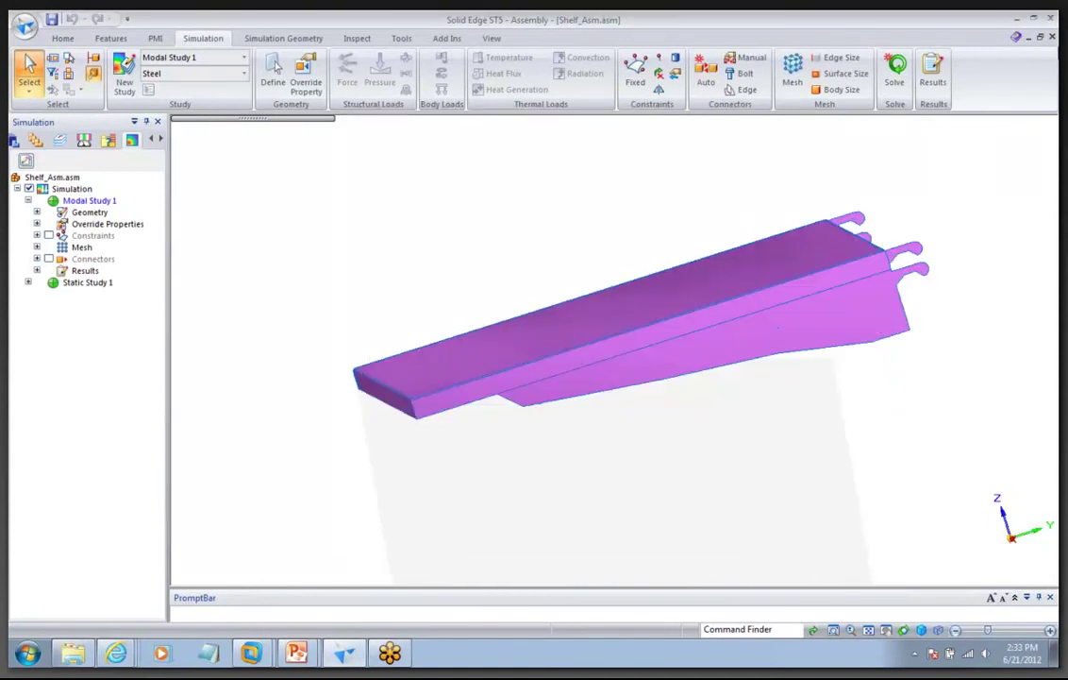
left_click(1053, 38)
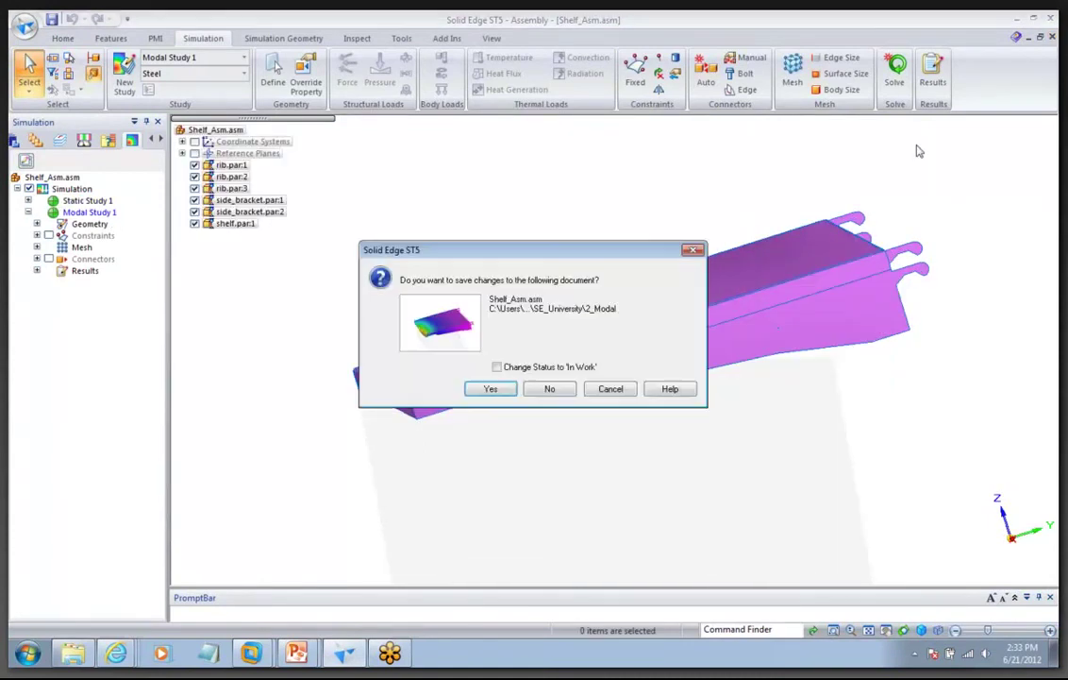
left_click(542, 389)
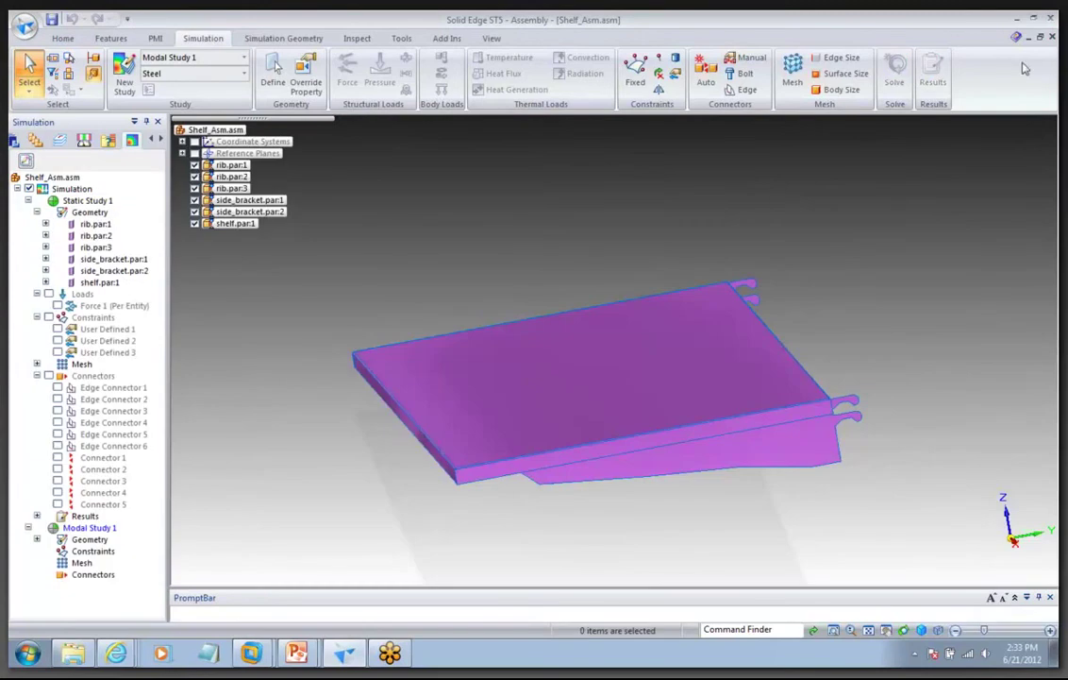
left_click(1052, 38)
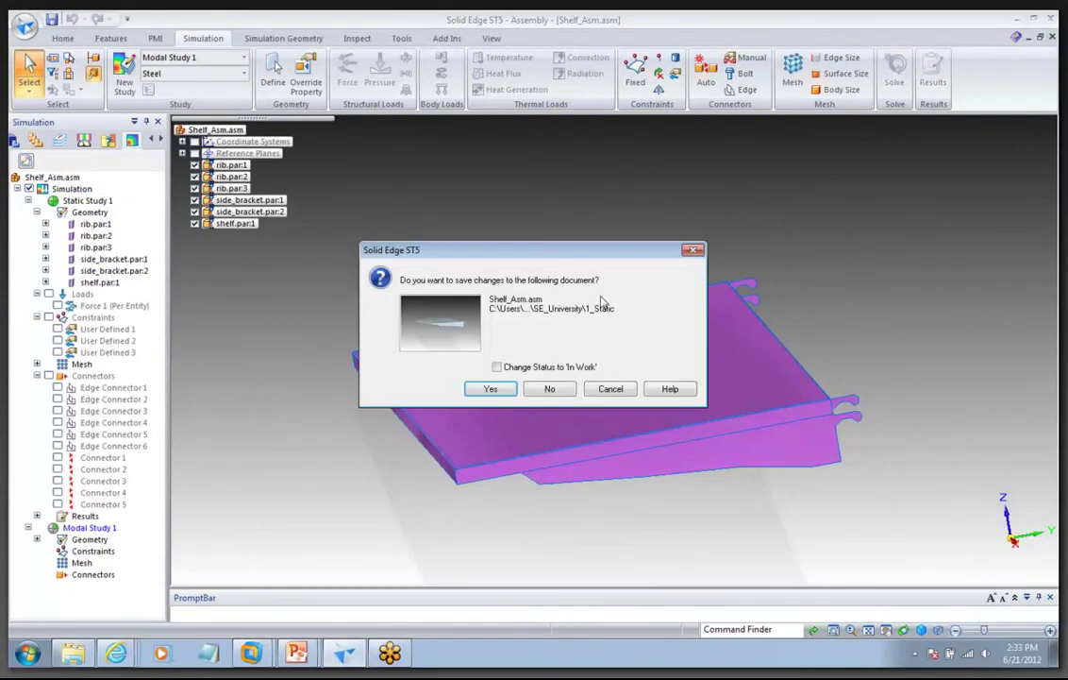
left_click(555, 389)
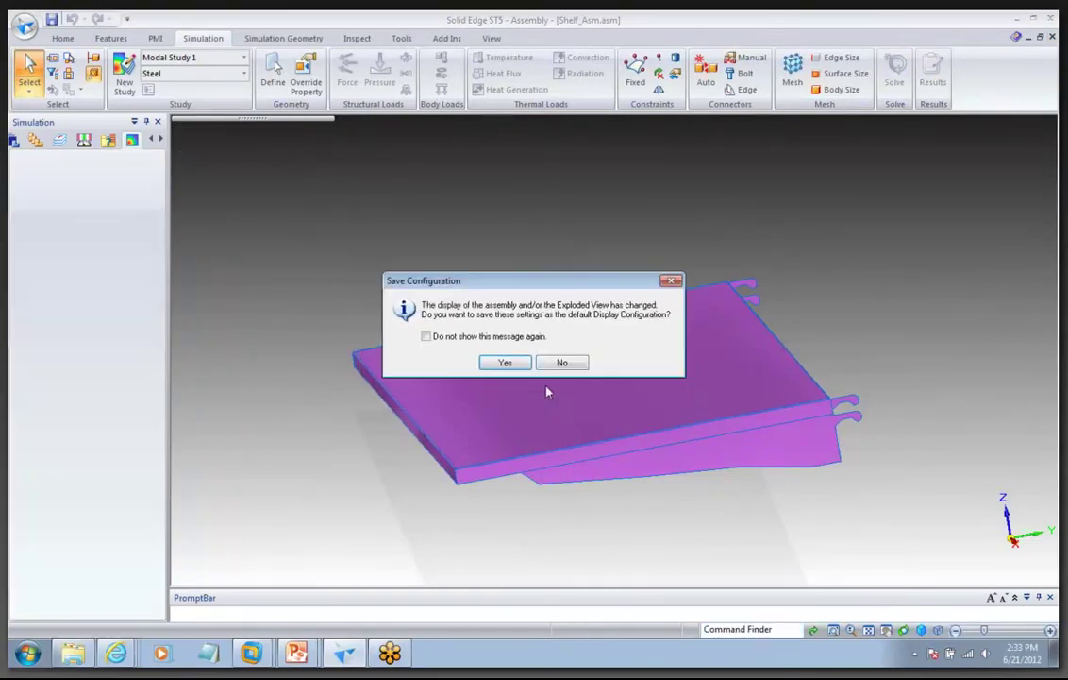
left_click(556, 367)
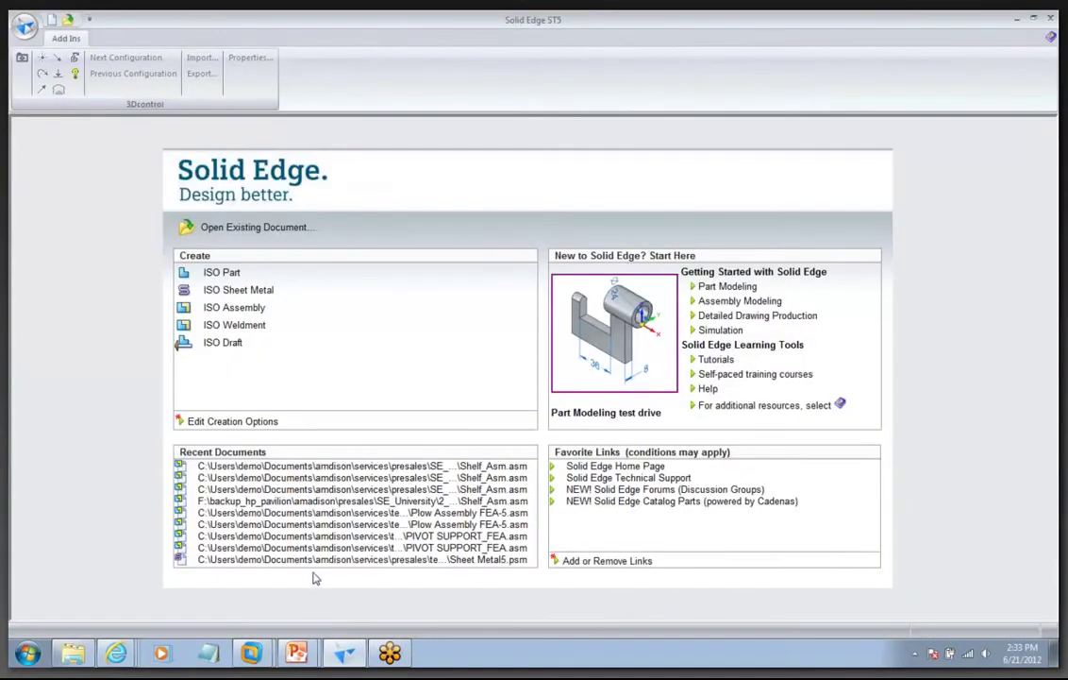
key("alt+Tab")
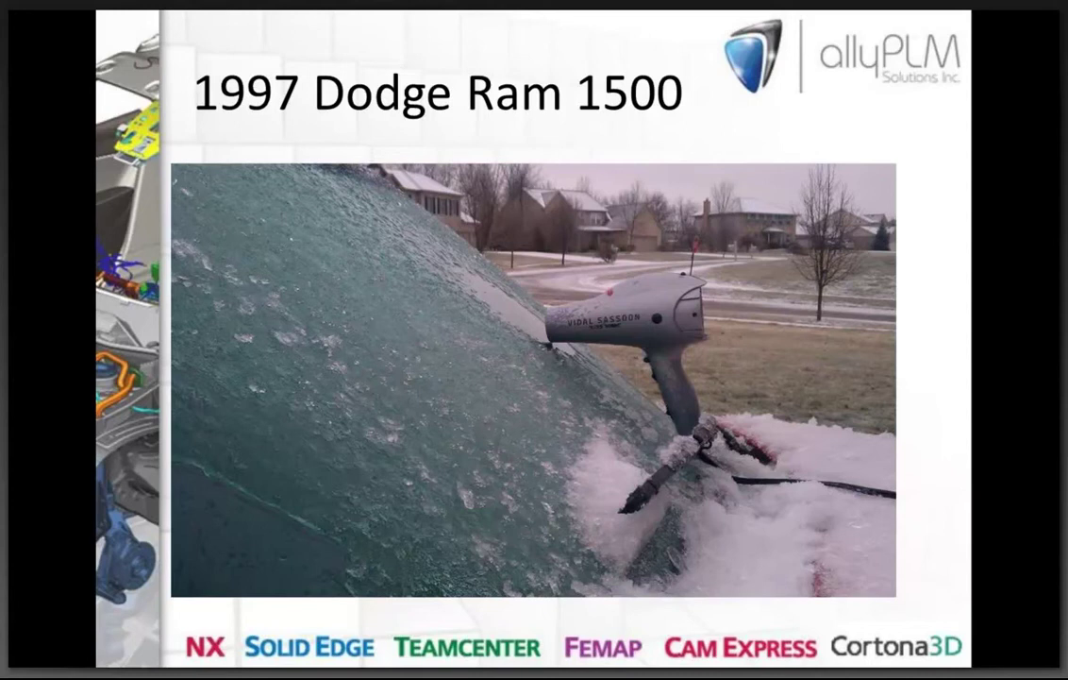
key("alt+Tab")
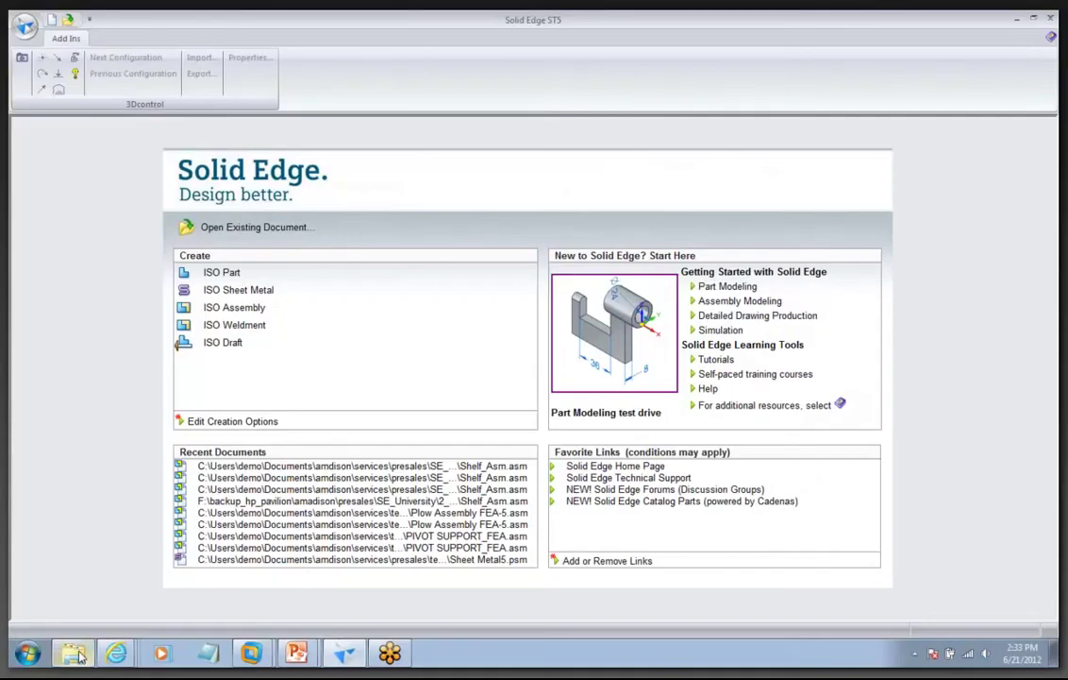
In Windows Explorer, go up to SE_University, enter the 3_Thermal folder and open BrakeRotorAssy.asm
left_click(76, 653)
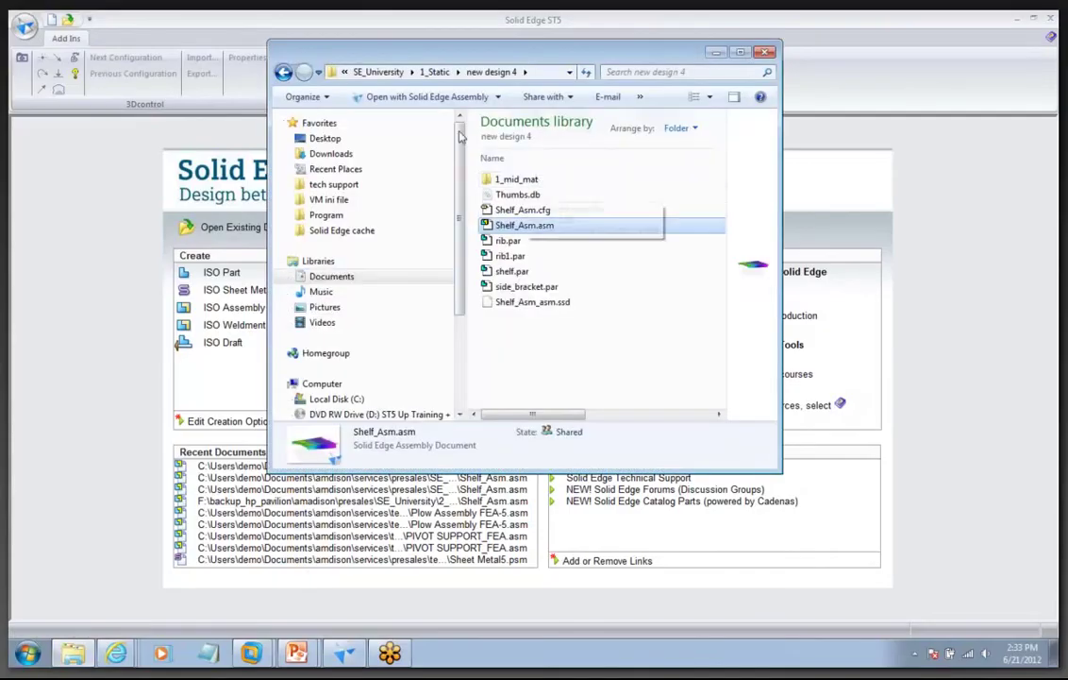
left_click(377, 72)
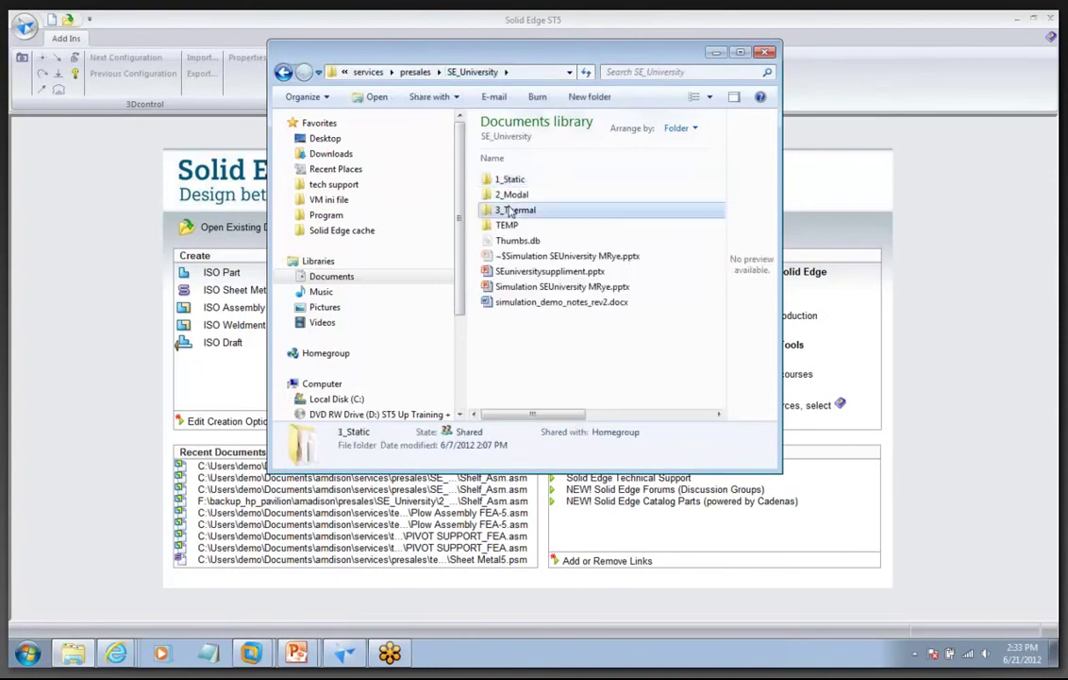
double_click(511, 212)
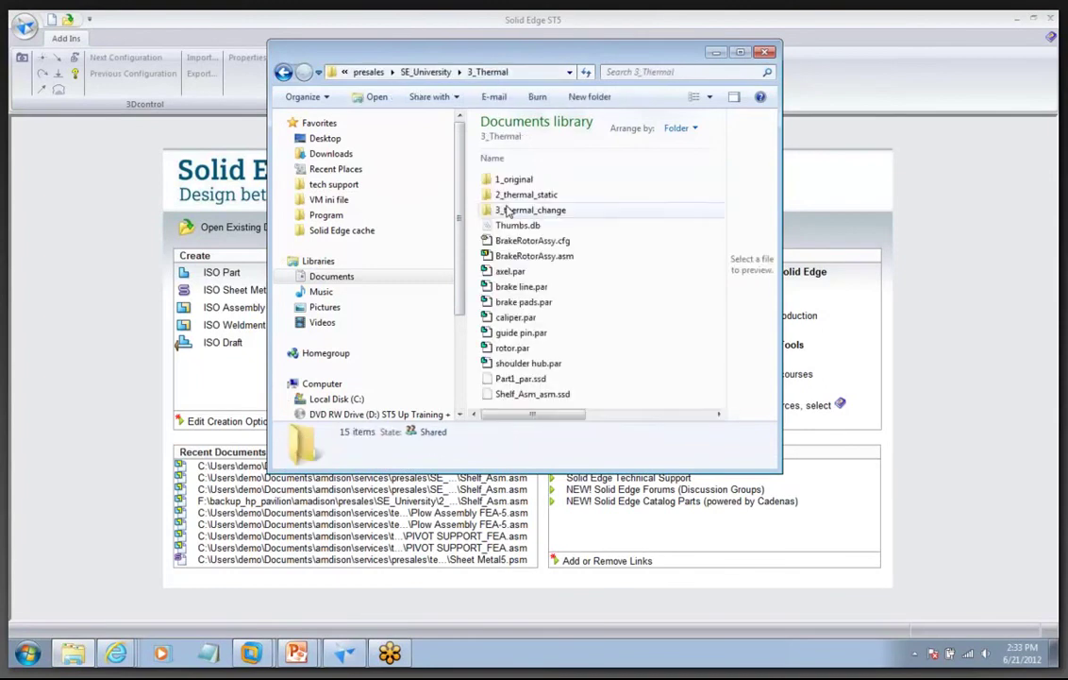
double_click(521, 257)
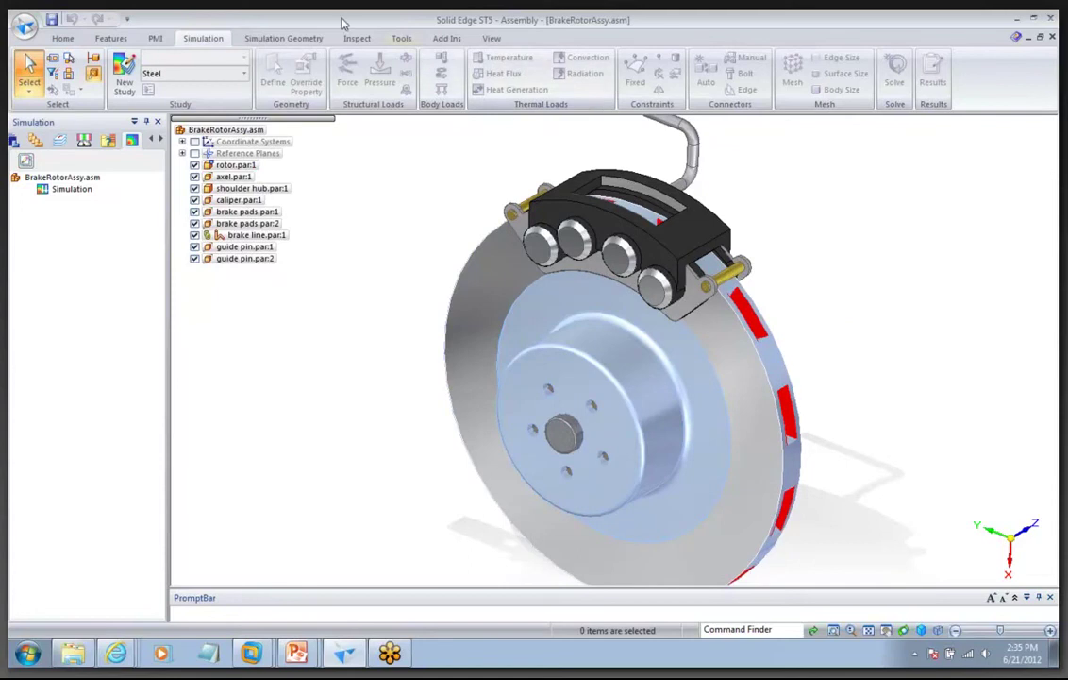
Hide the guide pins, brake line, brake pads, caliper and axel, leaving only the rotor and shoulder hub displayed
left_click(194, 258)
left_click(195, 247)
left_click(195, 235)
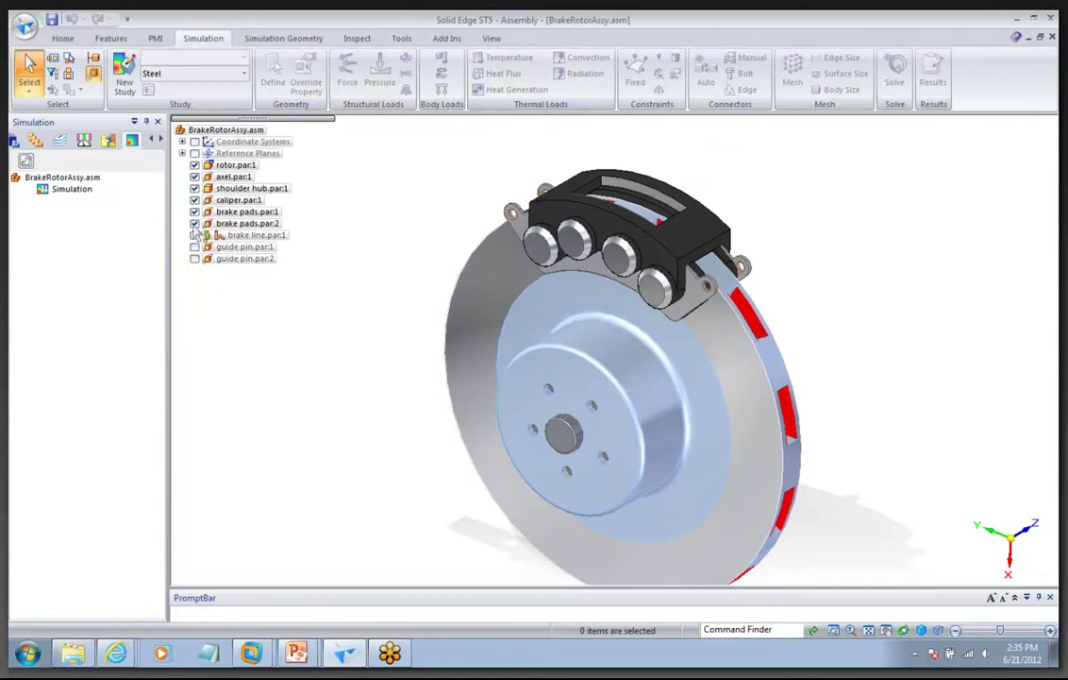
left_click(195, 223)
left_click(195, 212)
left_click(195, 200)
left_click(194, 176)
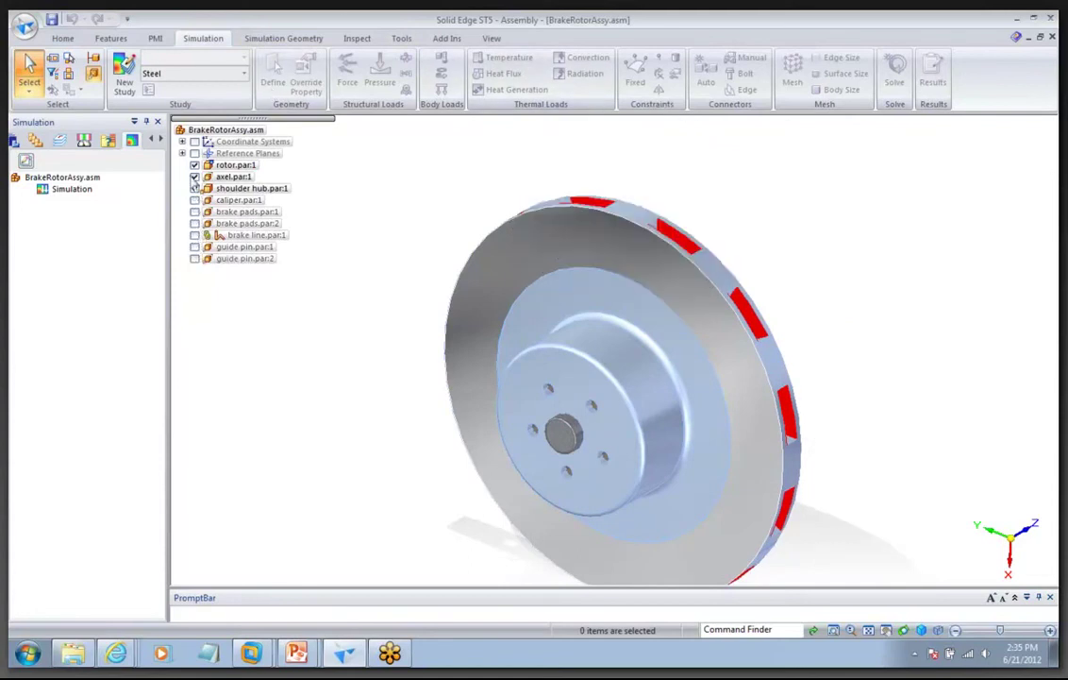
middle_click_drag(217, 423, 217, 420)
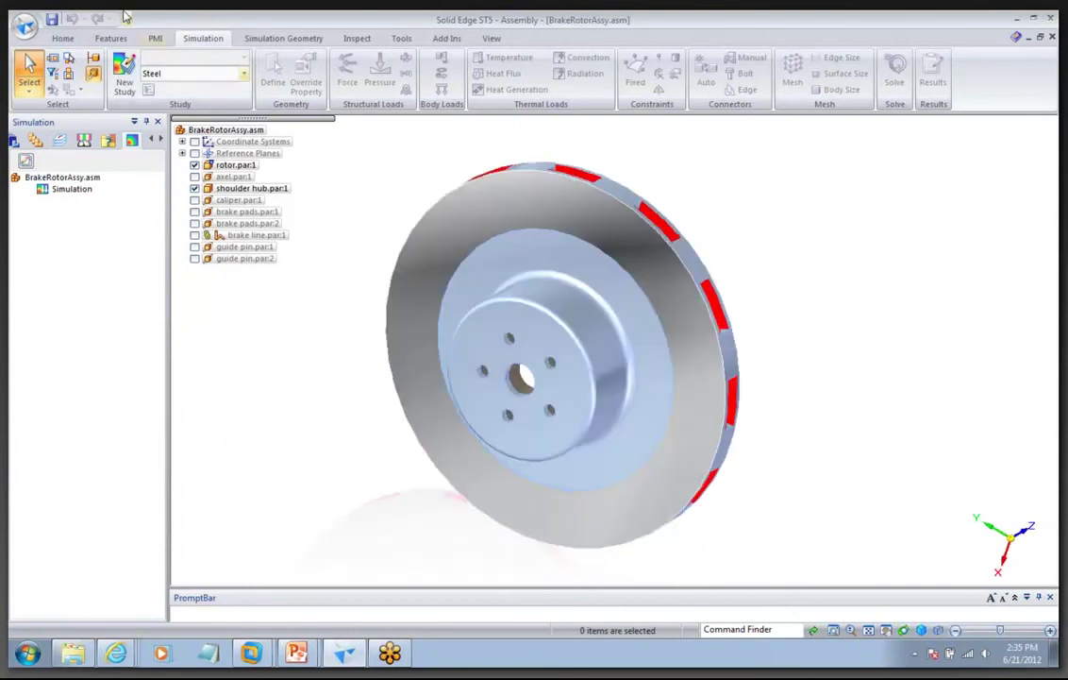
Create a Steady State Heat Transfer + Linear Static study with tetrahedral mesh and surface-only results turned off
left_click(124, 76)
left_click(500, 181)
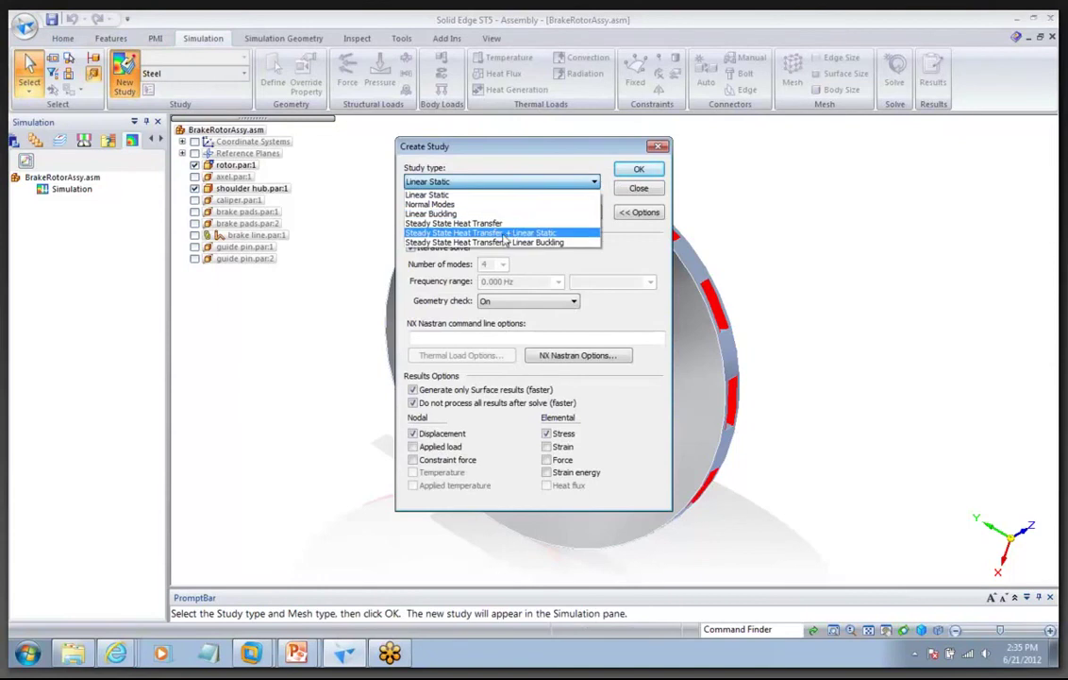
left_click(464, 233)
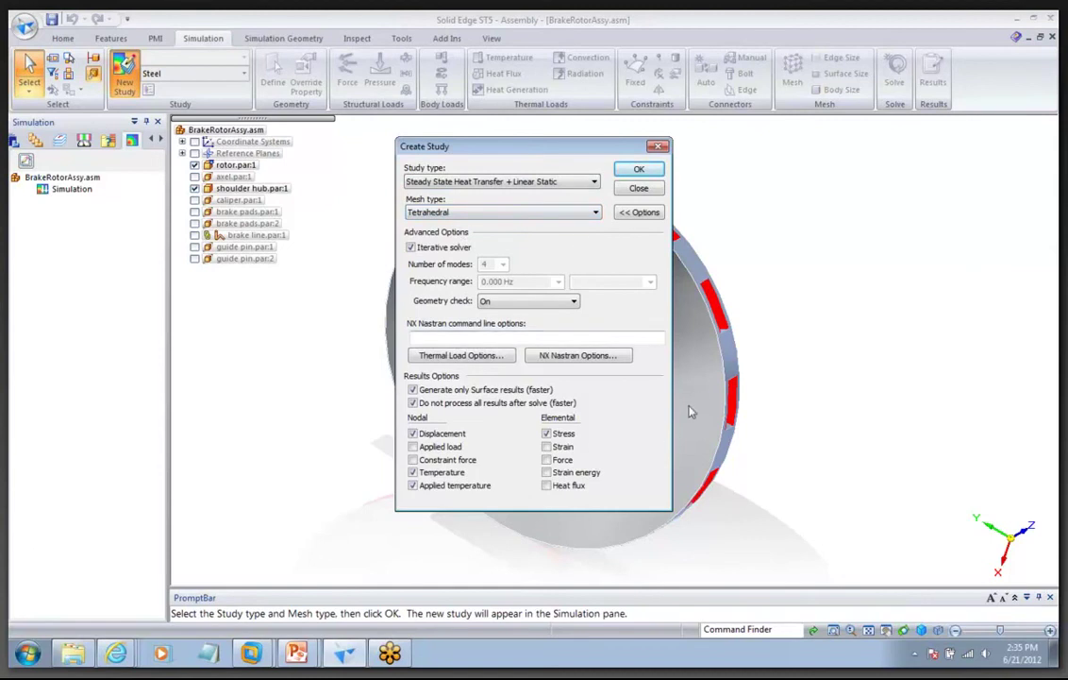
left_click(413, 389)
left_click(638, 170)
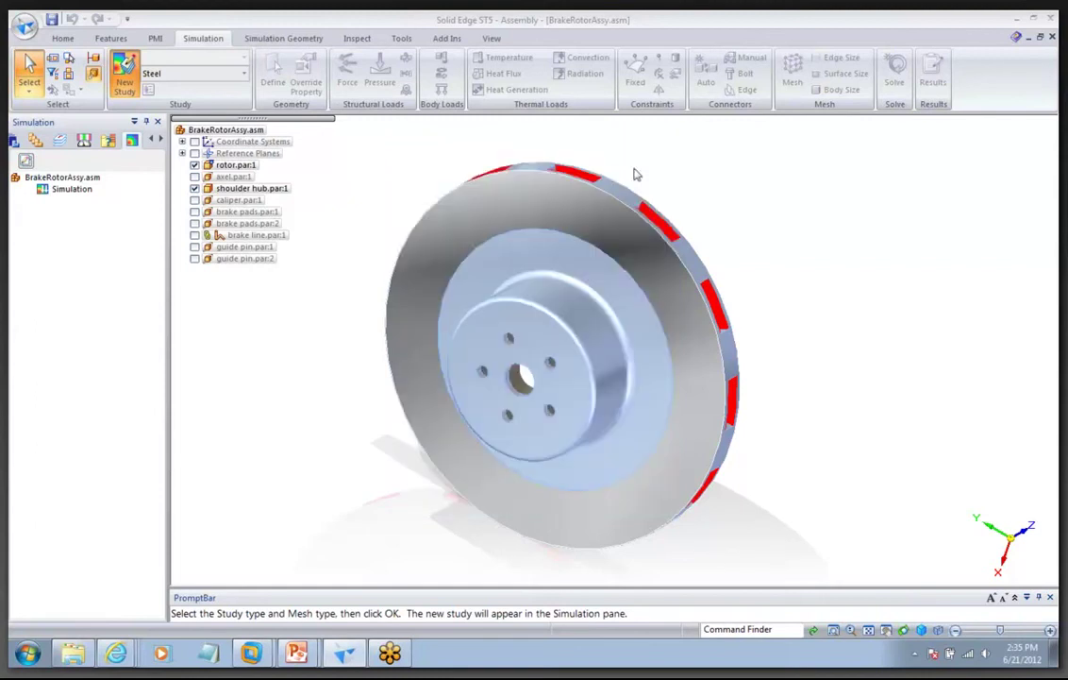
Define the displayed rotor and shoulder hub as the geometry of the heat transfer study
scroll(299, 170, "down", 3)
key("Escape")
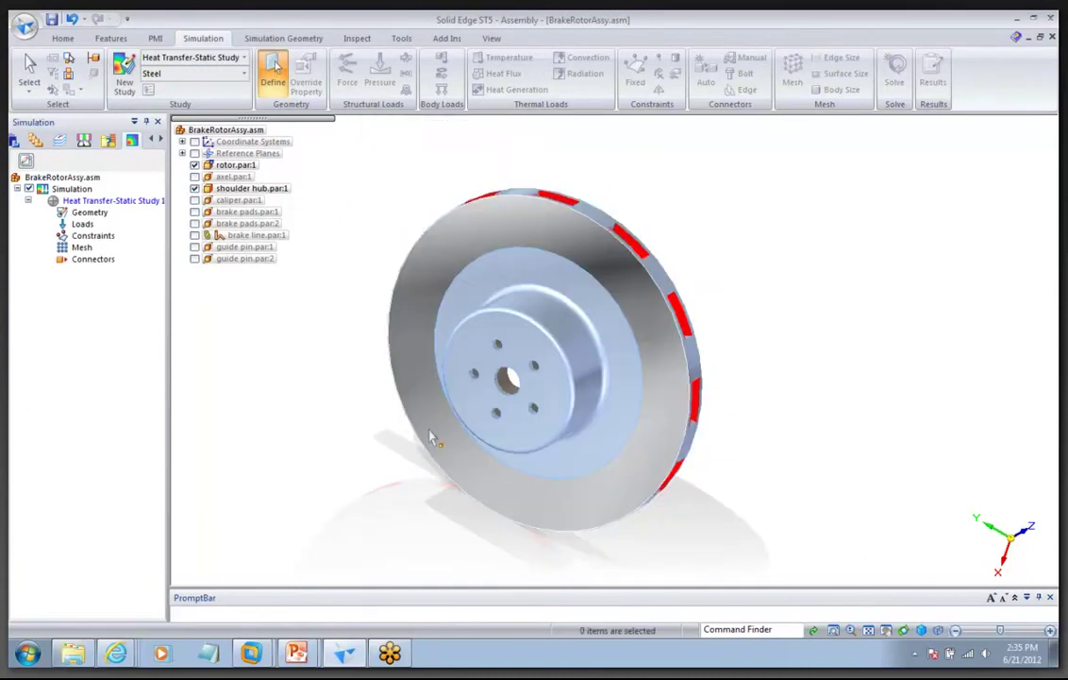
middle_click_drag(302, 171, 466, 141)
scroll(382, 150, "up", 1)
scroll(397, 150, "down", 1)
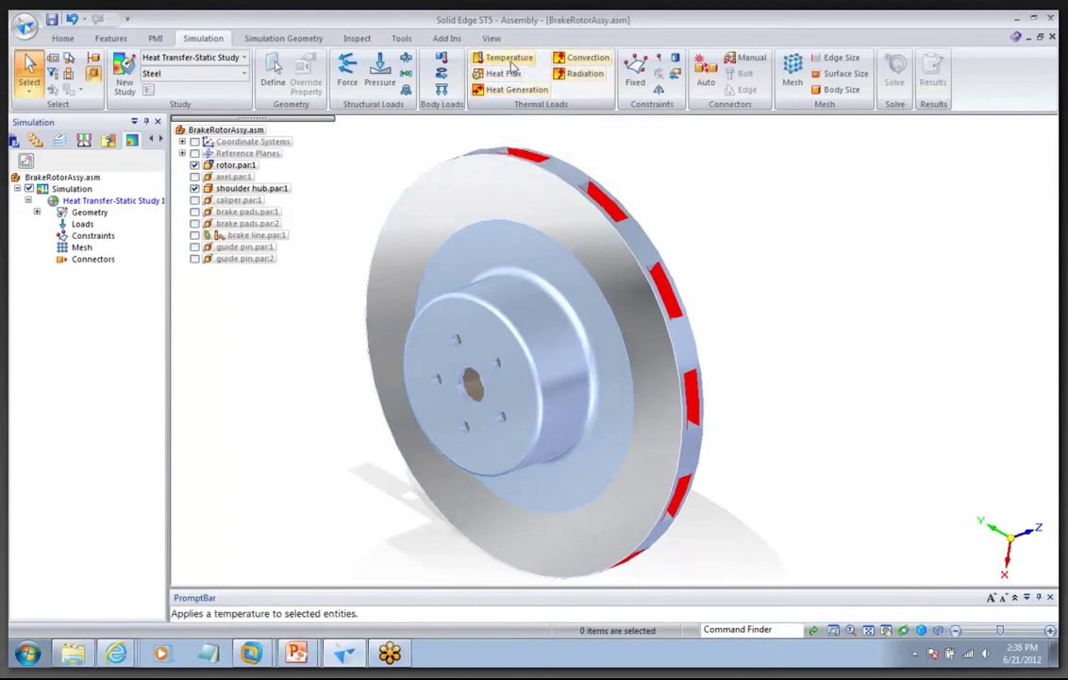
Apply a total heat flux of 2400 W to the rotor's two outer friction faces
left_click(502, 76)
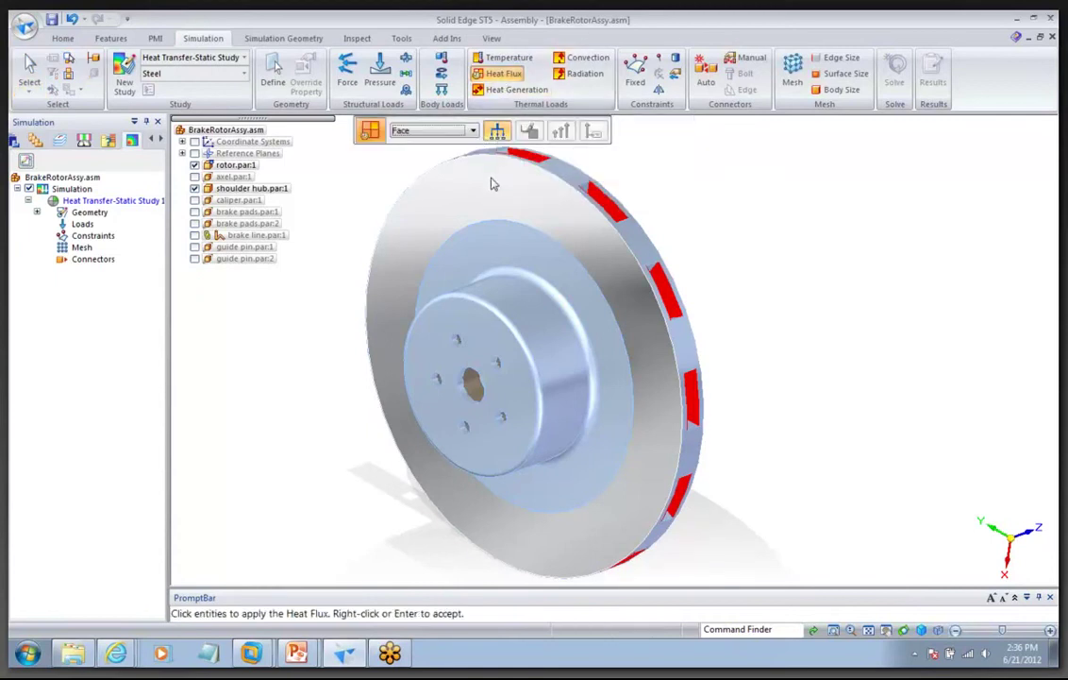
left_click(491, 184)
middle_click_drag(493, 182, 409, 183)
type("2400 W")
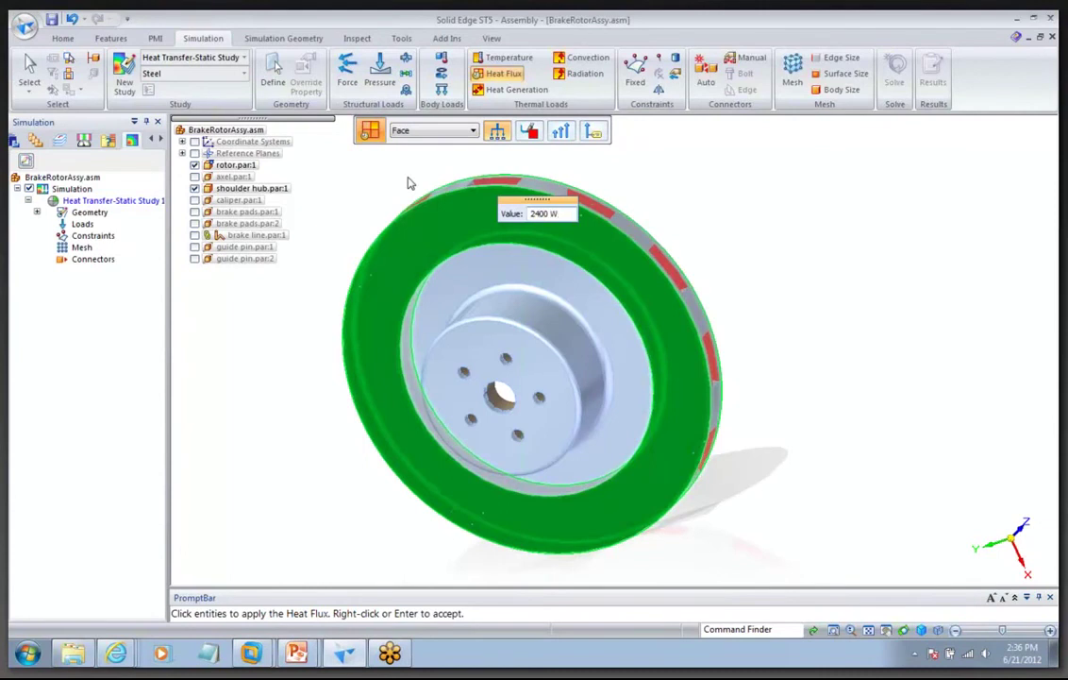
key("Return")
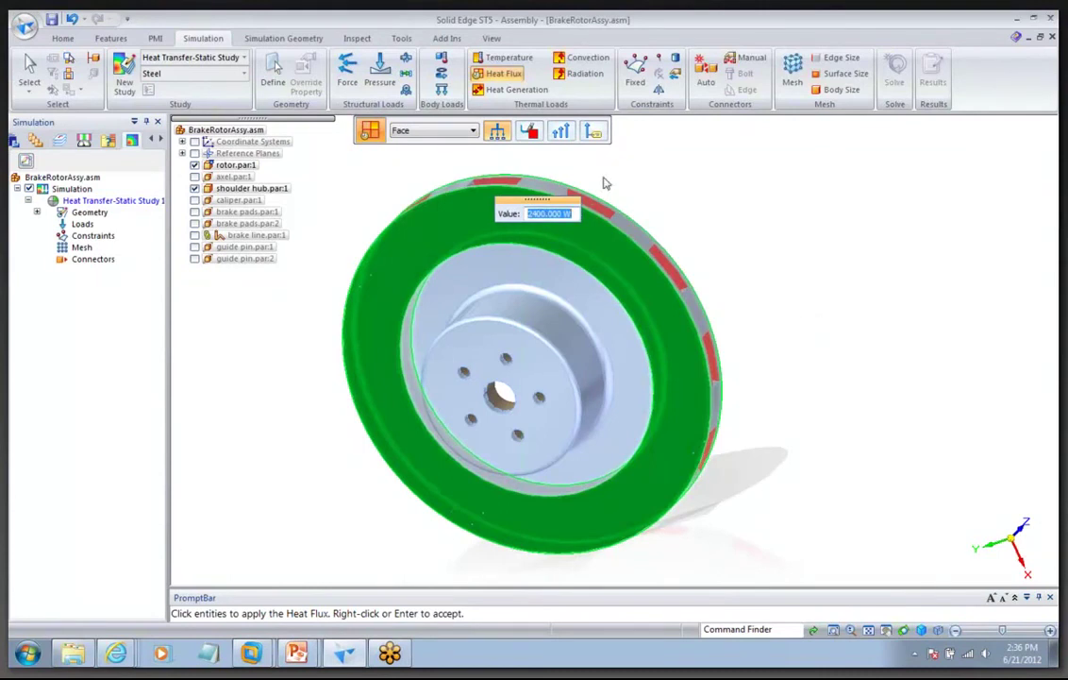
Enlarge the heat flux load symbols and accept the load
left_click(580, 132)
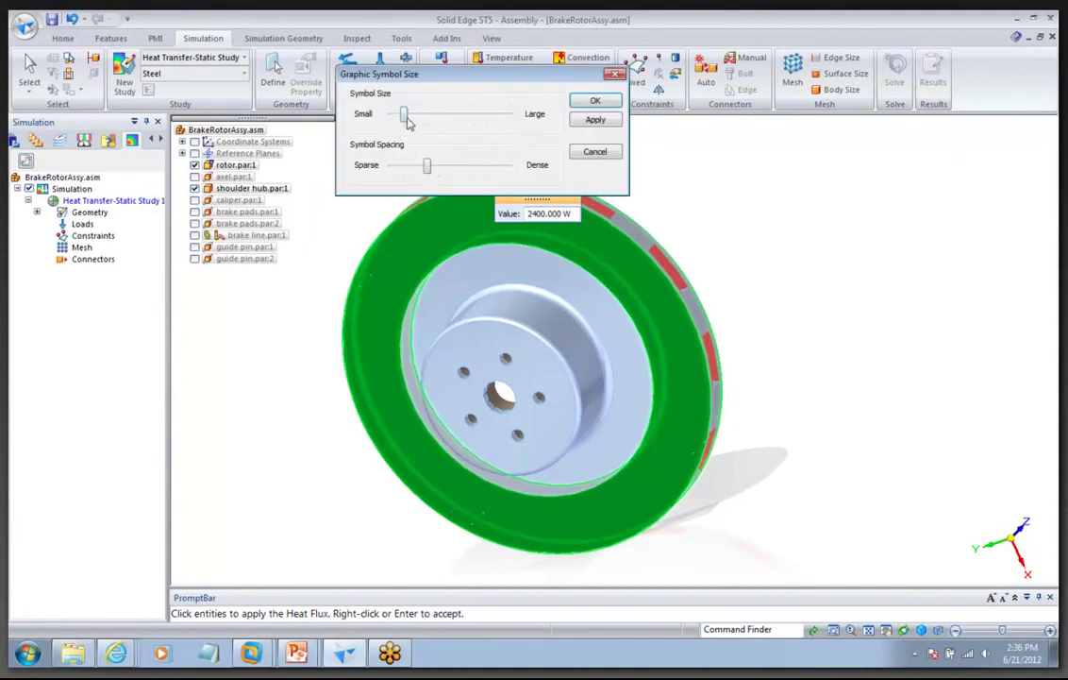
left_click_drag(406, 117, 493, 117)
left_click(595, 100)
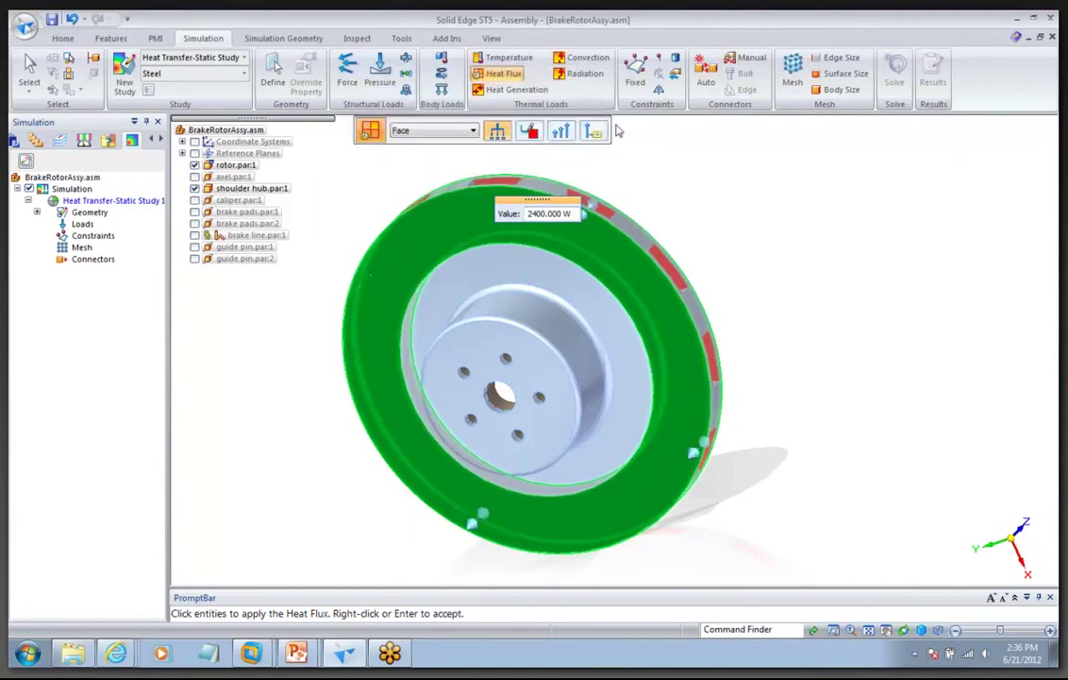
right_click(694, 196)
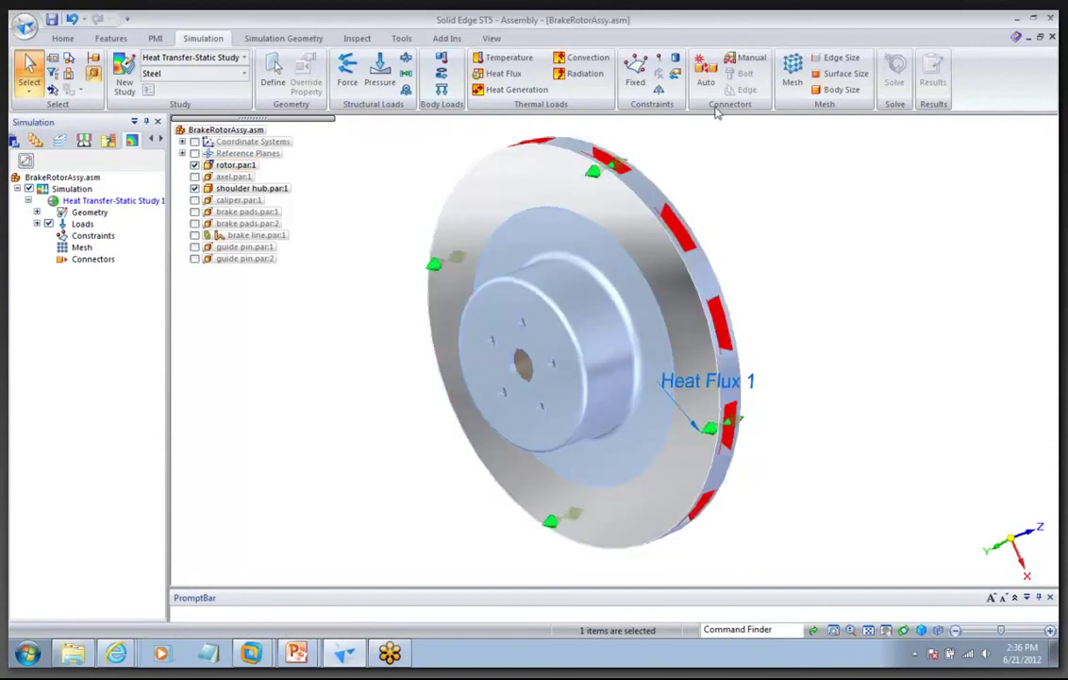
Select all faces of the rotor and hub for a convection load, excluding the rotor's two friction faces
left_click(568, 61)
left_click_drag(324, 129, 847, 572)
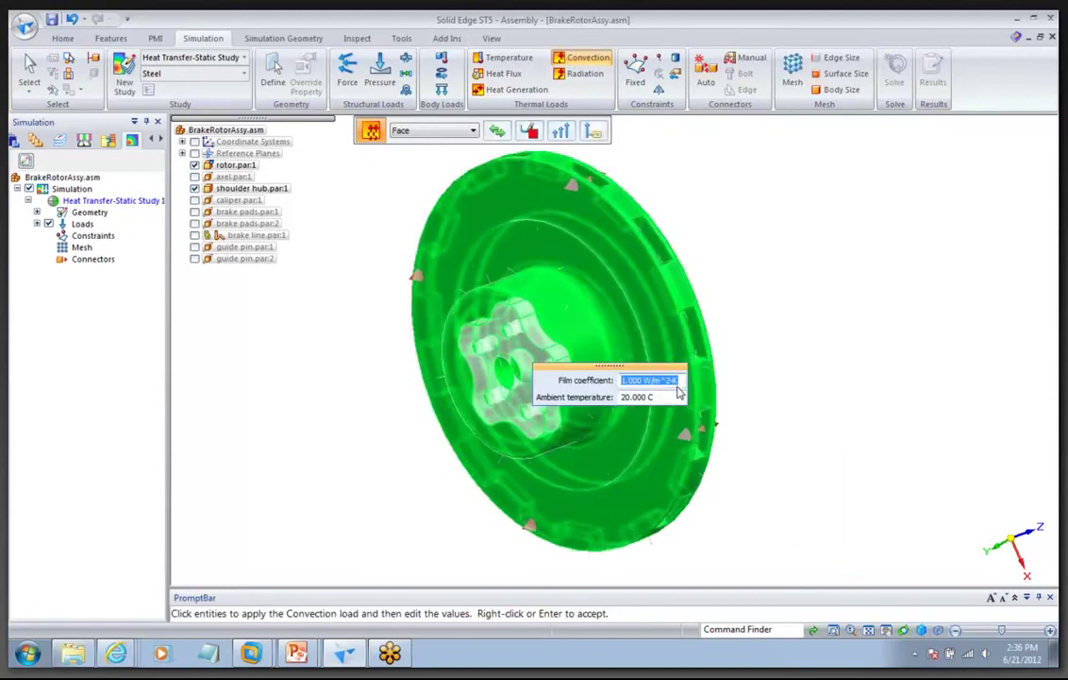
left_click(535, 190)
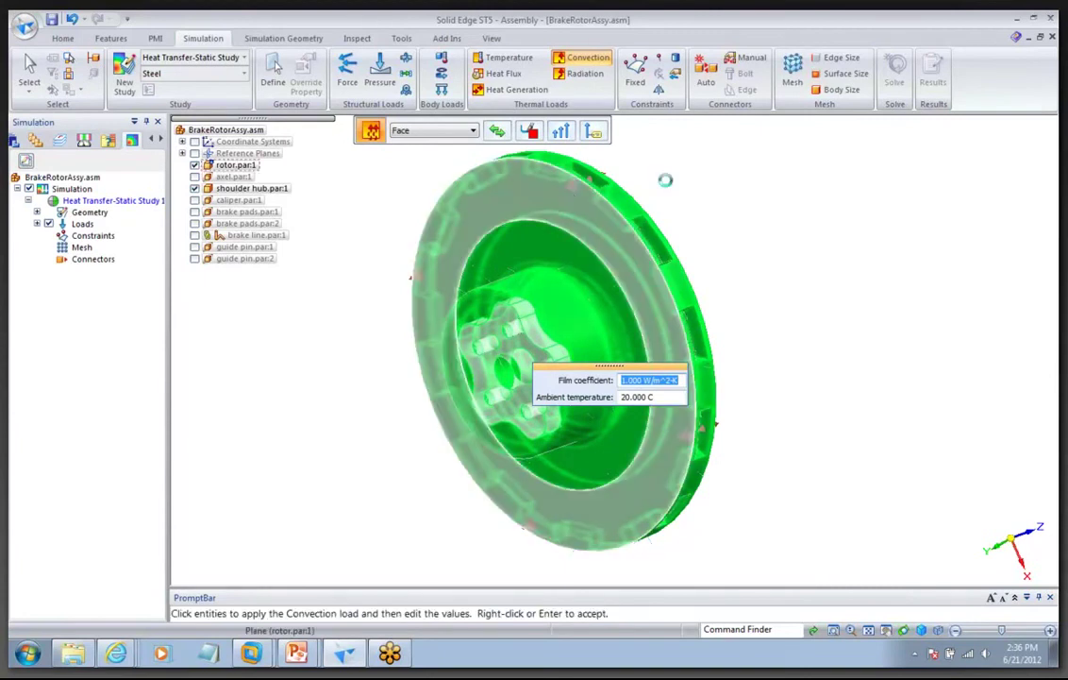
middle_click_drag(663, 182, 571, 191)
left_click(567, 191)
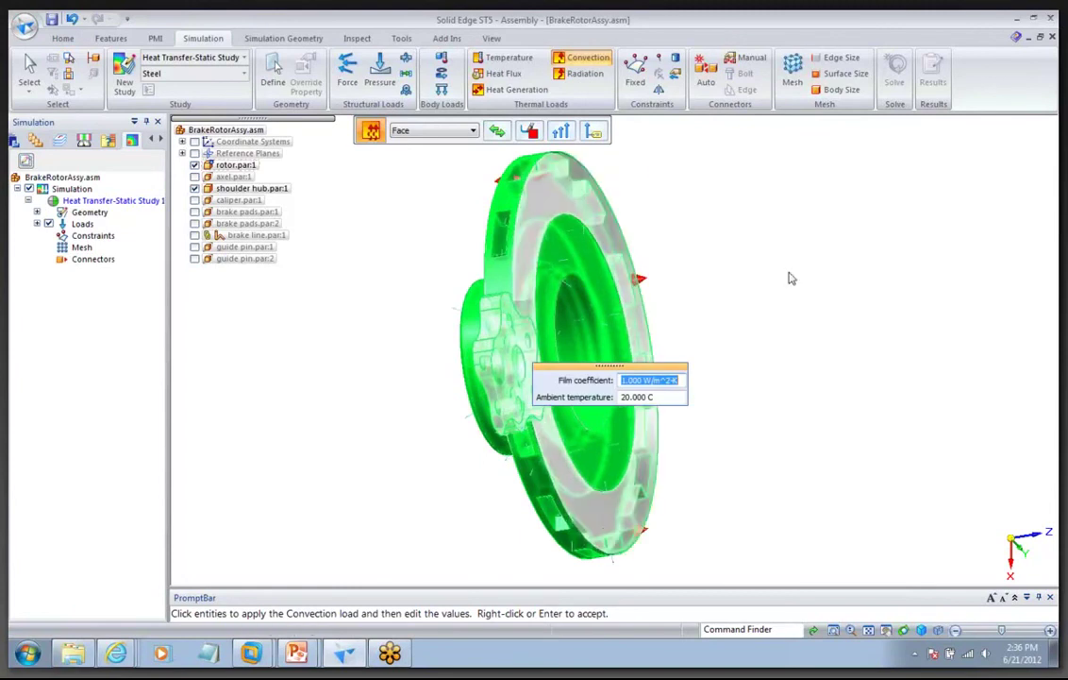
Set the convection film coefficient to 50 W/m^2-K, enlarge the load symbols and accept the load
type("50")
key("Tab")
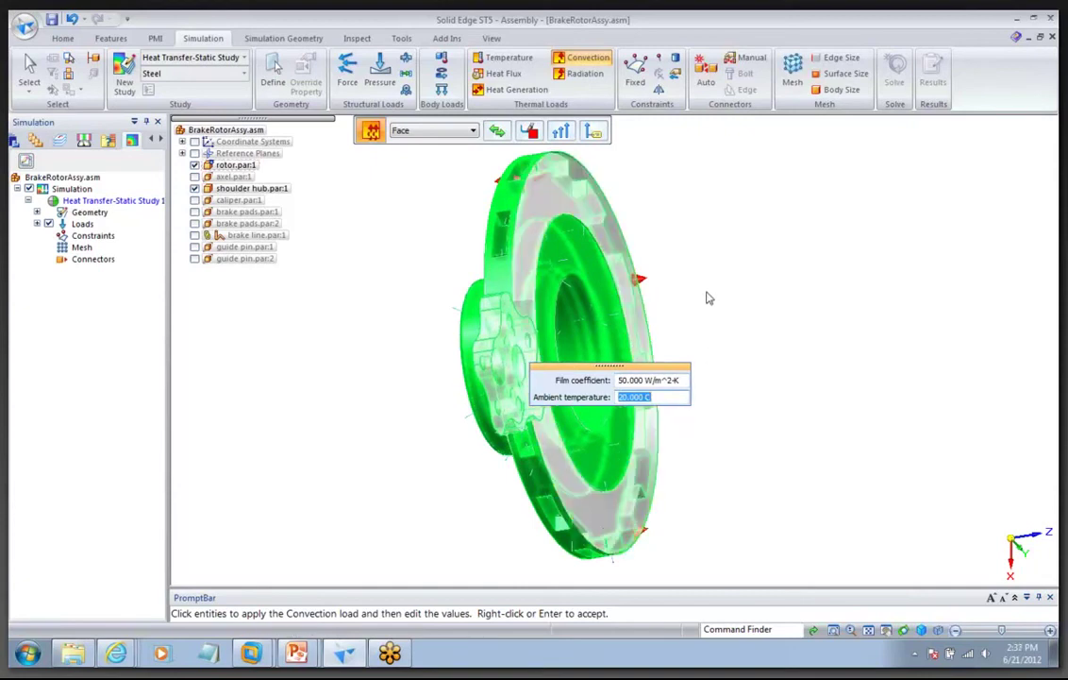
left_click(562, 132)
left_click_drag(405, 114, 475, 116)
left_click(593, 102)
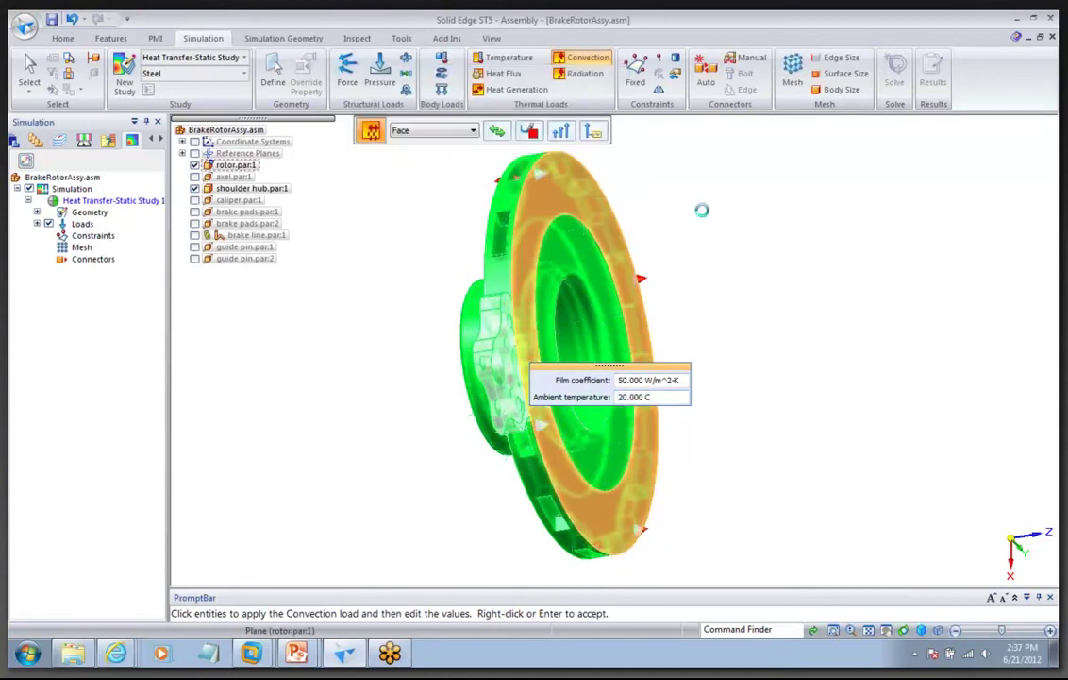
key("Return")
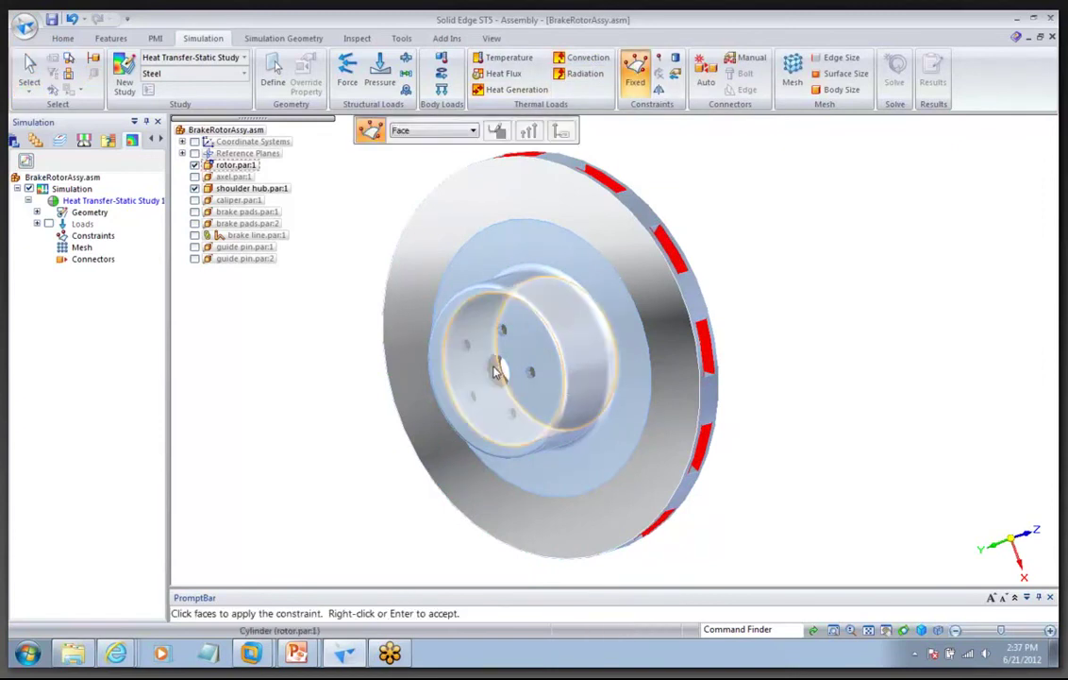
Apply a fixed constraint to the cylindrical face of the central hole in the hub
right_click(500, 368)
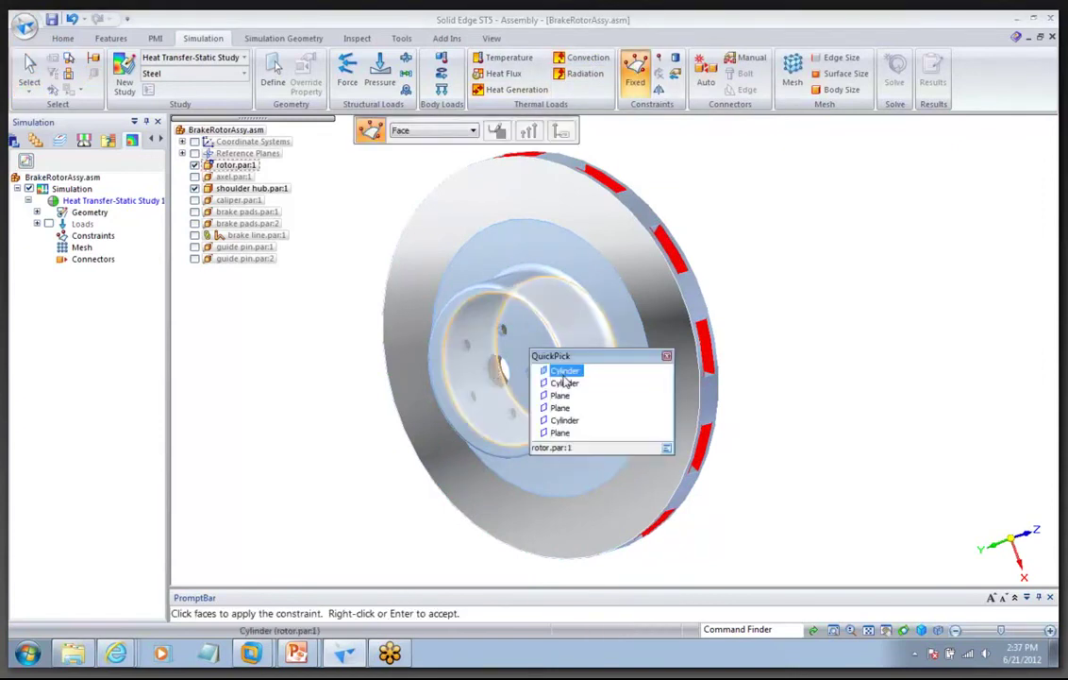
left_click(562, 421)
right_click(806, 291)
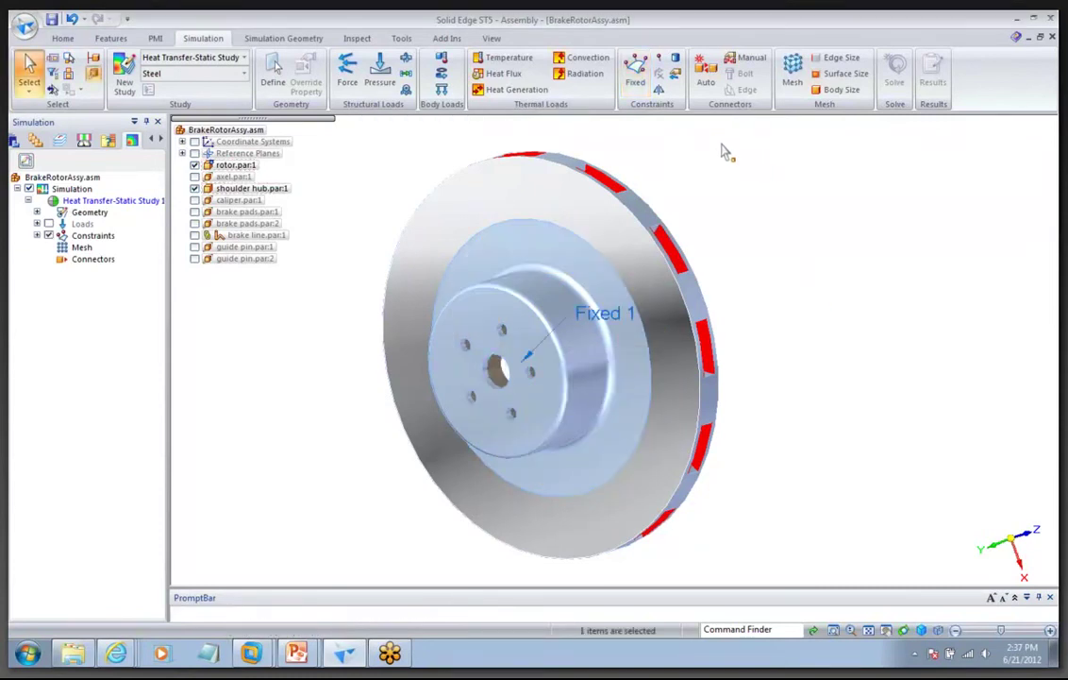
Automatically create a glue connector between the rotor and shoulder hub, using a 0.20 mm search distance
left_click(706, 73)
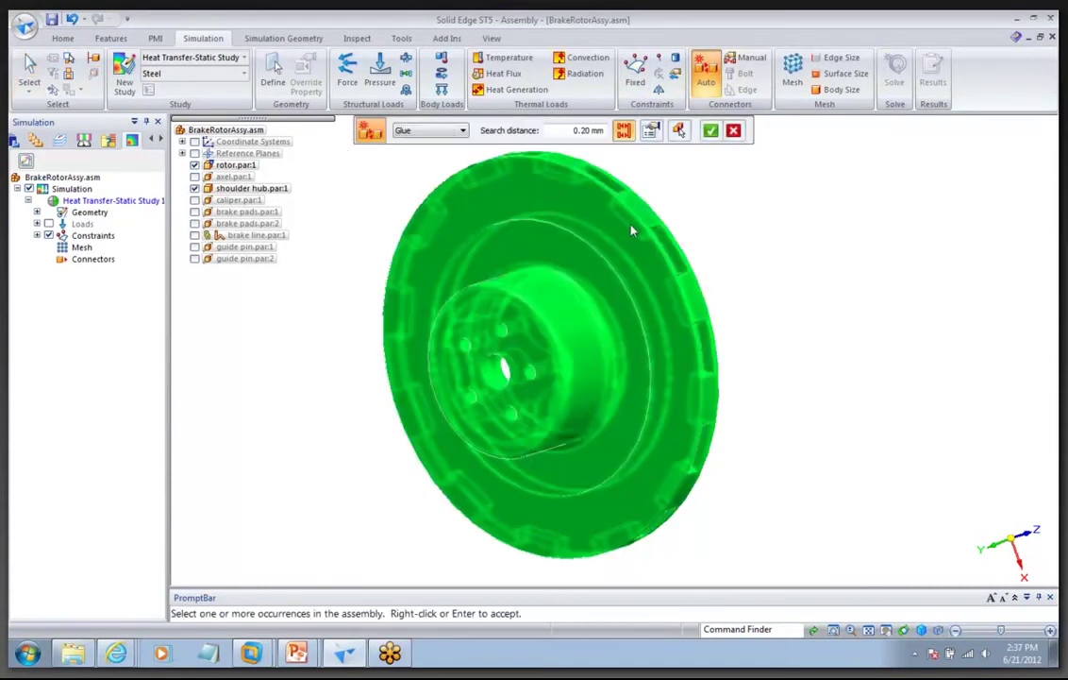
left_click(623, 130)
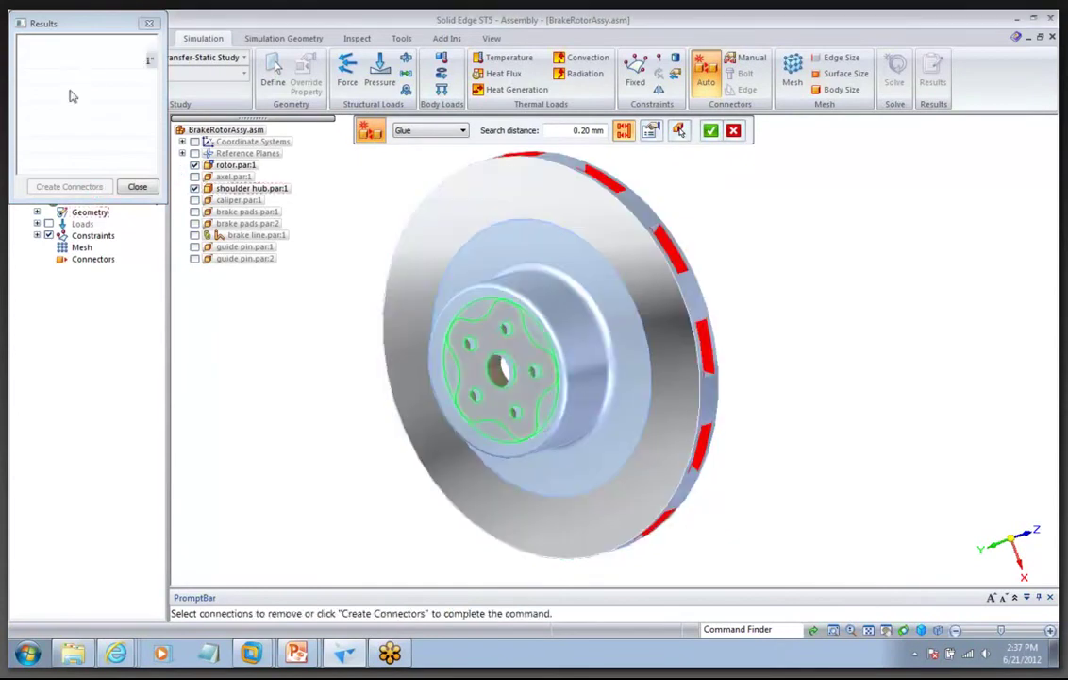
left_click(85, 186)
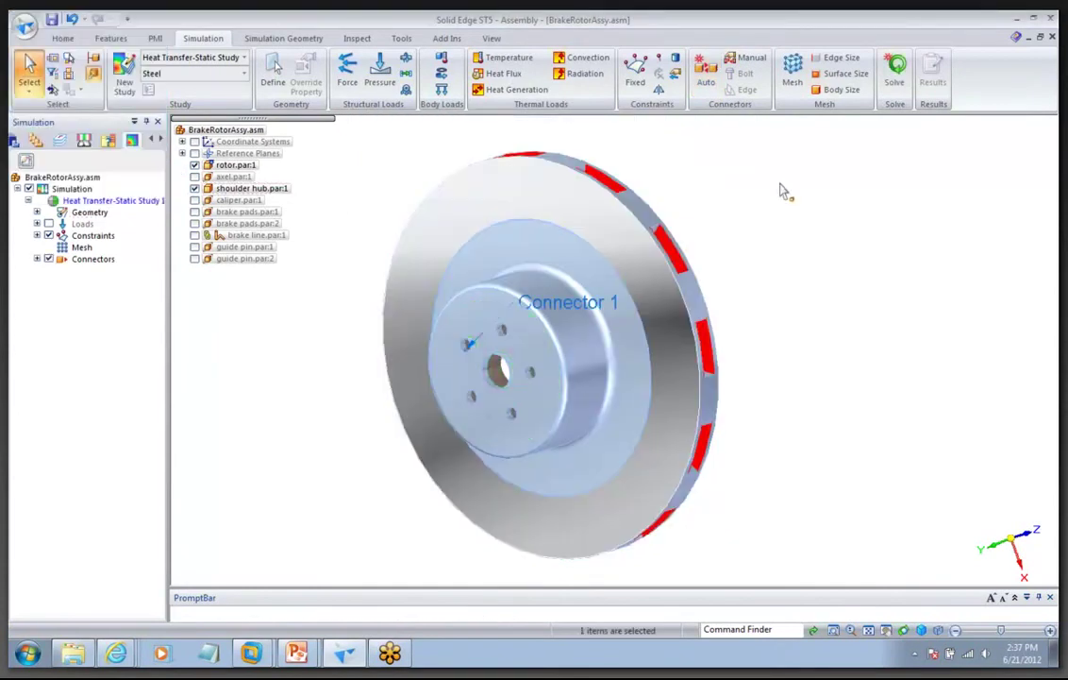
Expand the study's connectors, constraints and loads to review them, and solve the heat transfer and static study
left_click(37, 259)
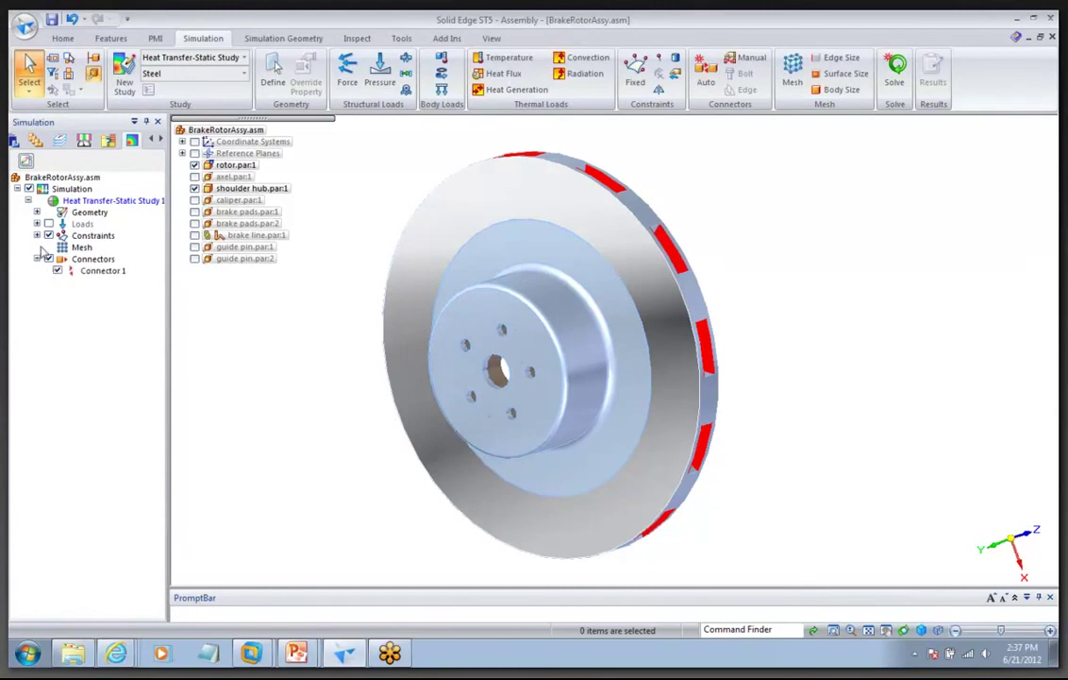
left_click(37, 236)
left_click(37, 224)
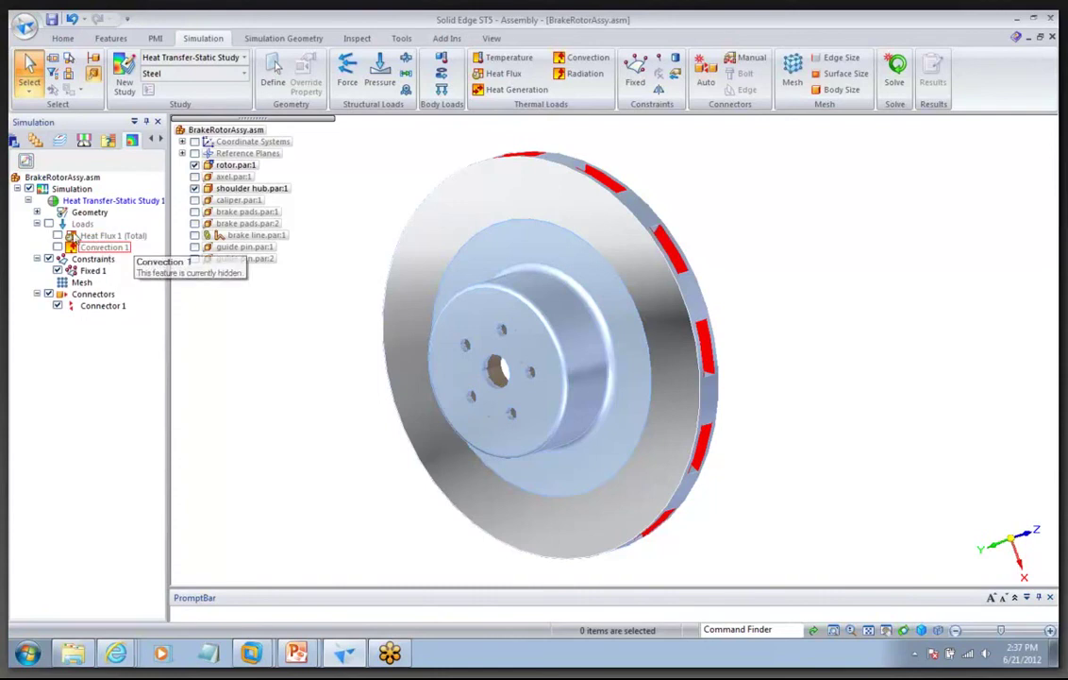
left_click(894, 85)
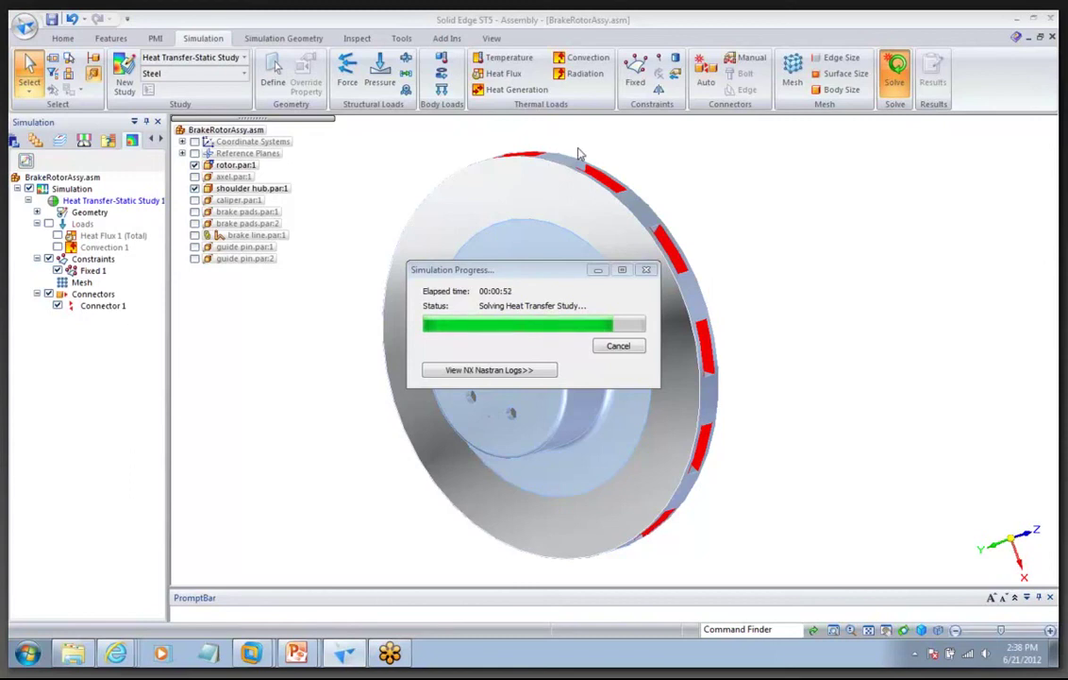
middle_click_drag(579, 148, 509, 158)
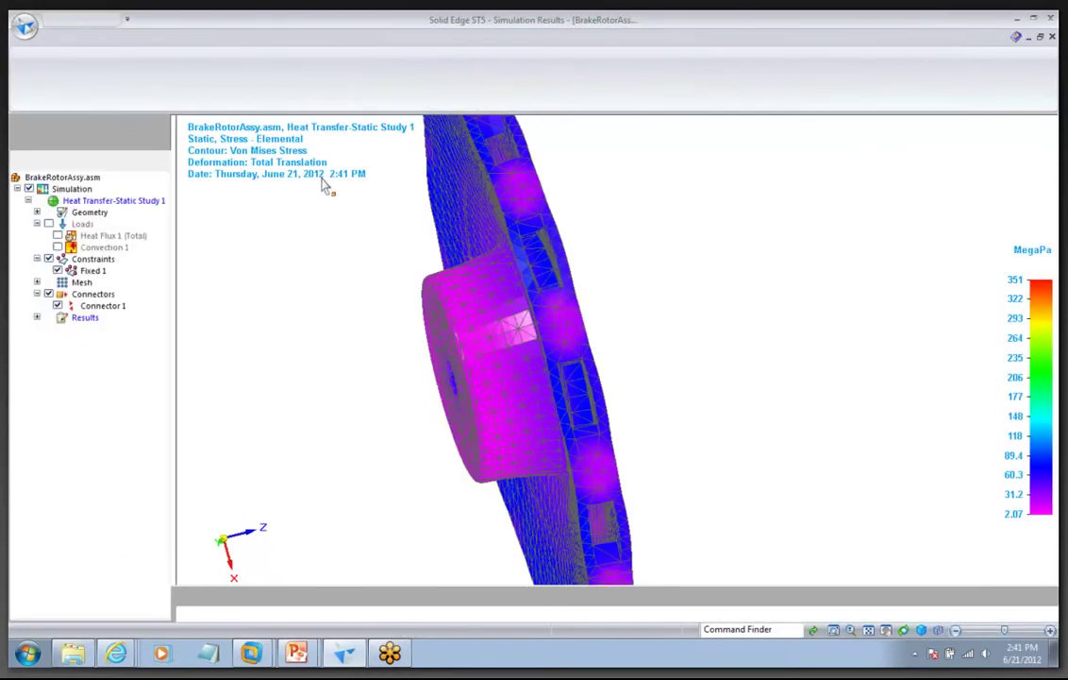
Display the temperature contour and the total translation displacement contour of the brake rotor, and close the simulation results
left_click(605, 74)
left_click(605, 74)
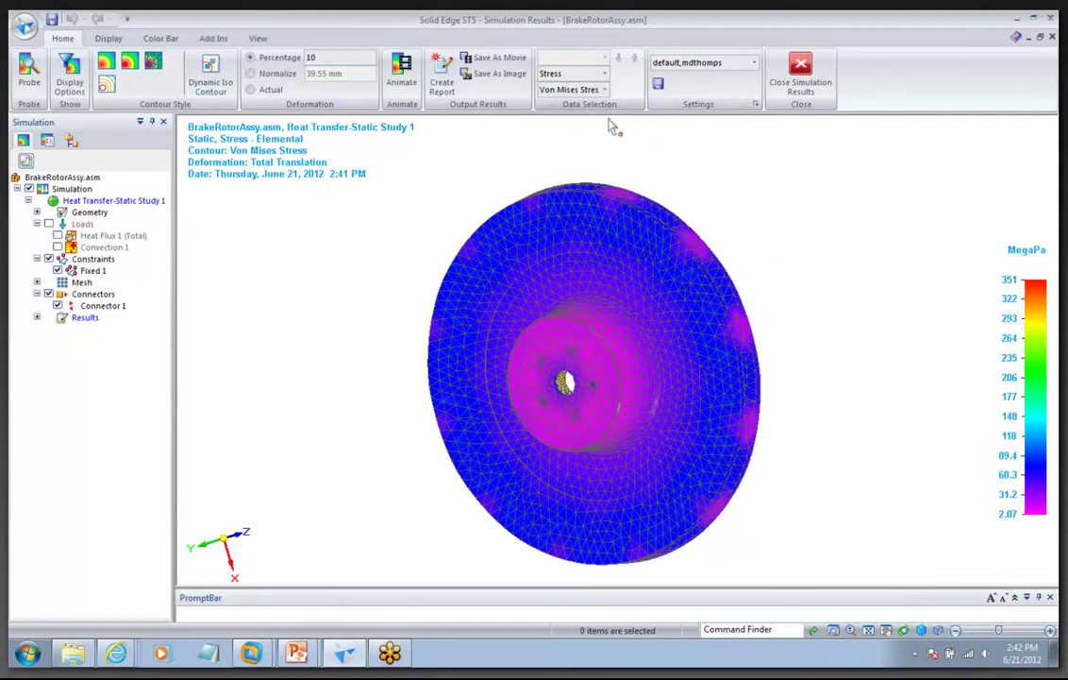
left_click(601, 73)
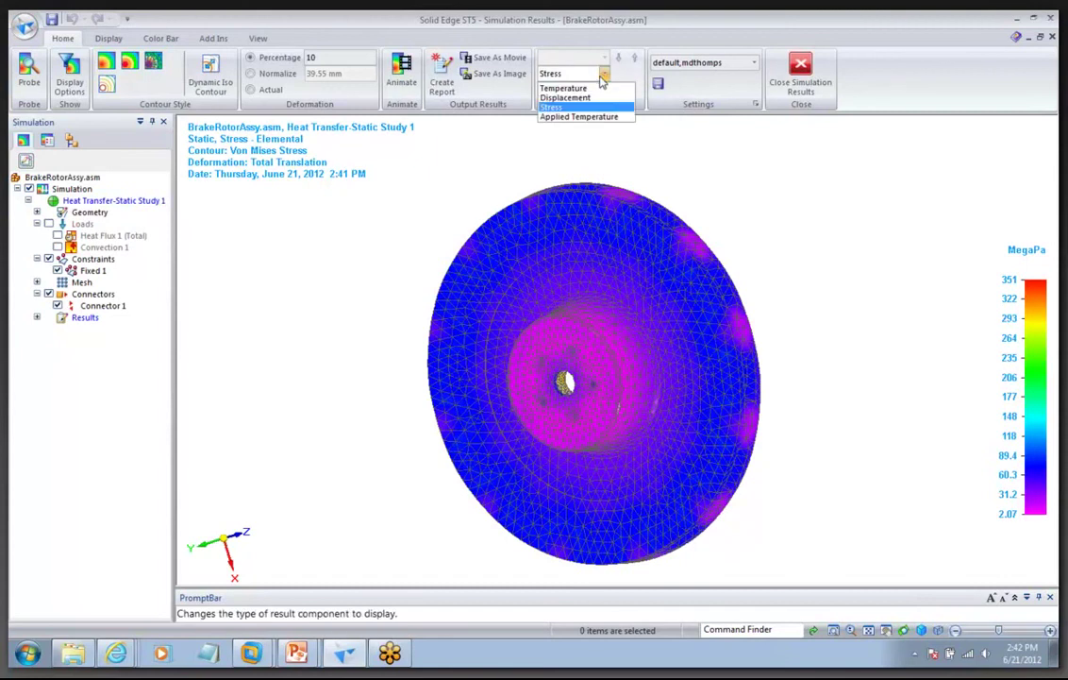
left_click(592, 89)
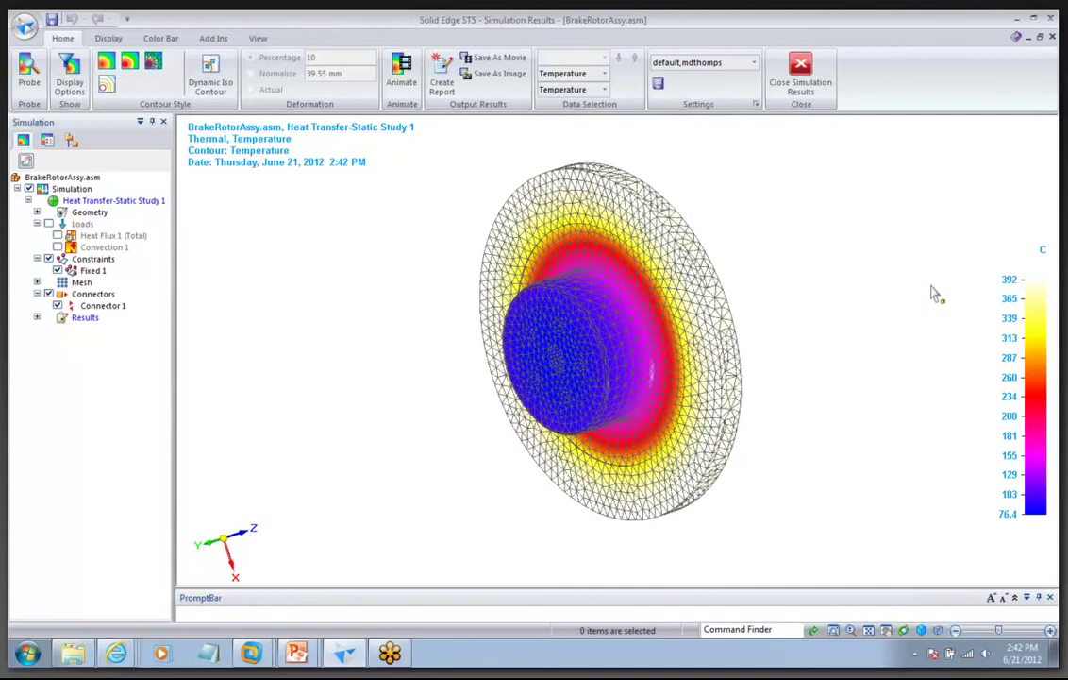
left_click(605, 76)
left_click(596, 98)
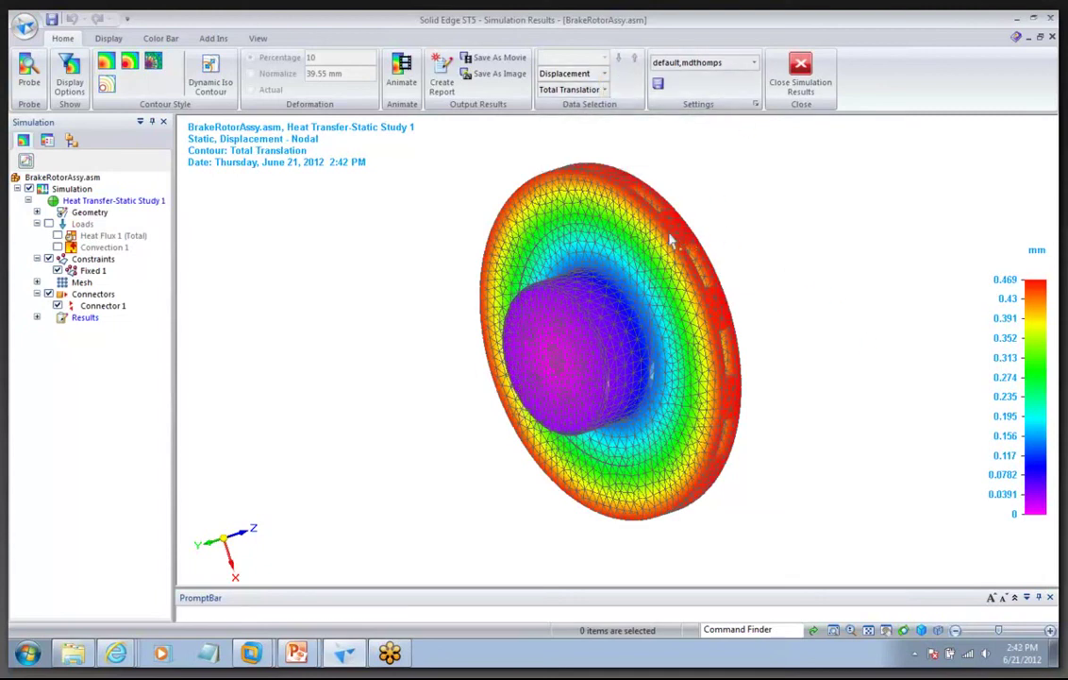
left_click(801, 73)
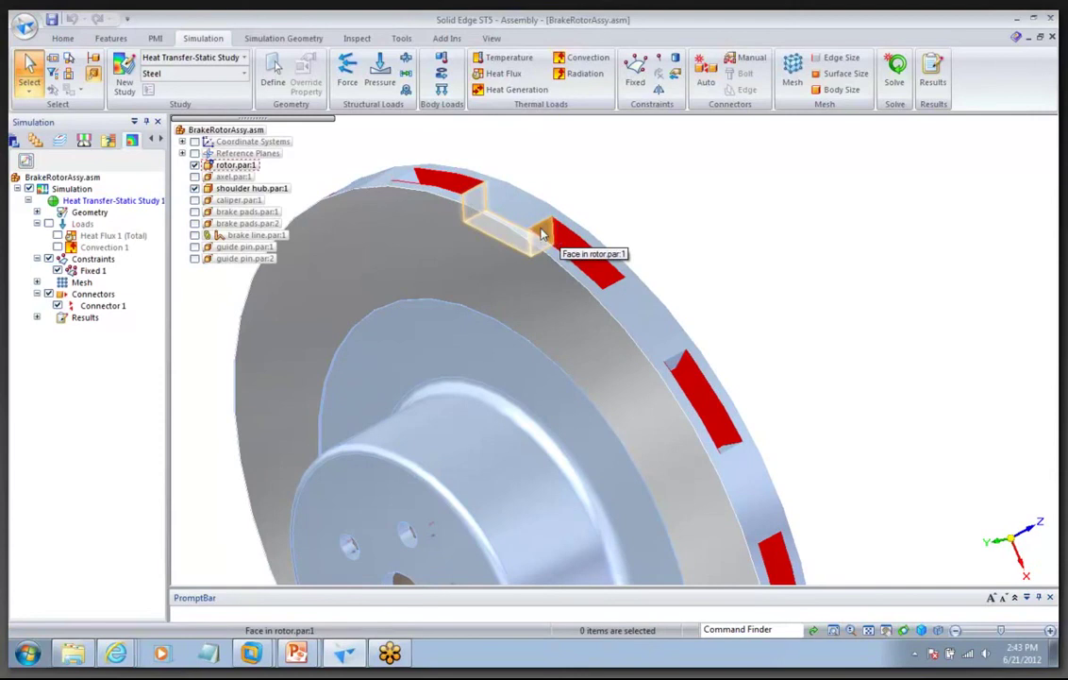
Move the end face of the rotor's rim vent slot 12 mm to lengthen the slots
right_click(543, 236)
left_click(580, 243)
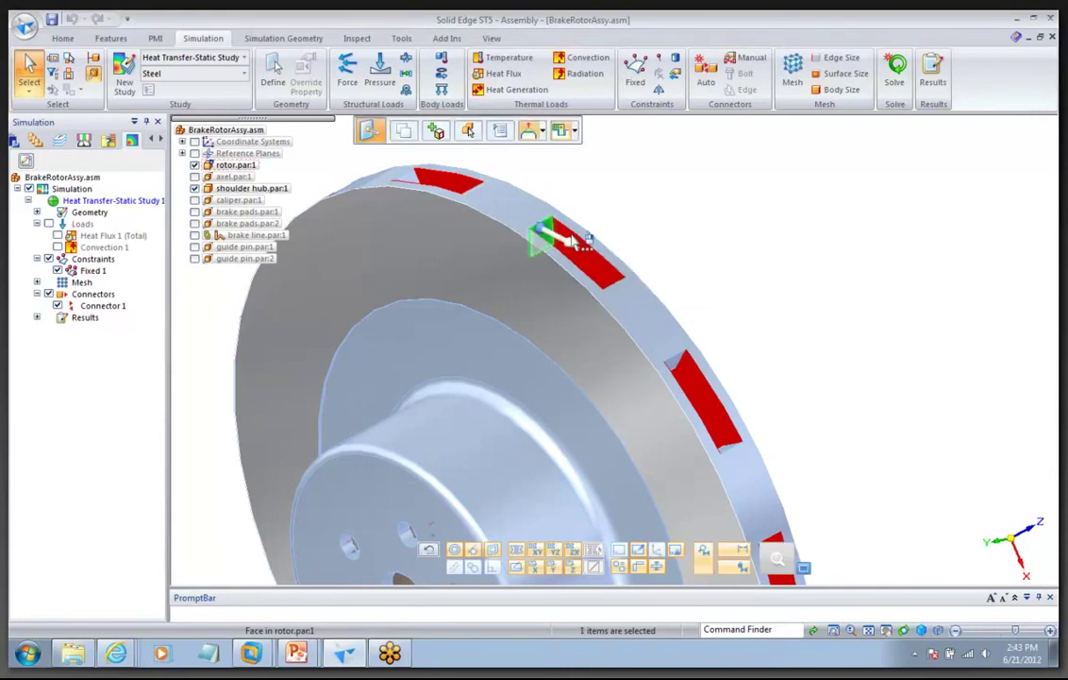
left_click(534, 229)
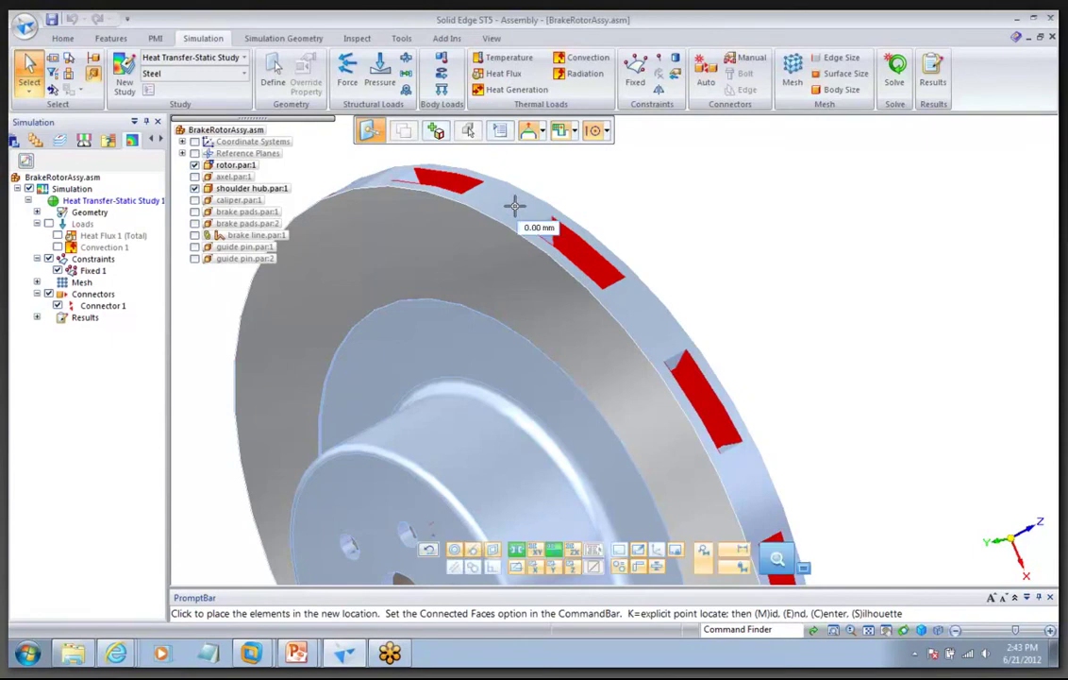
type("12")
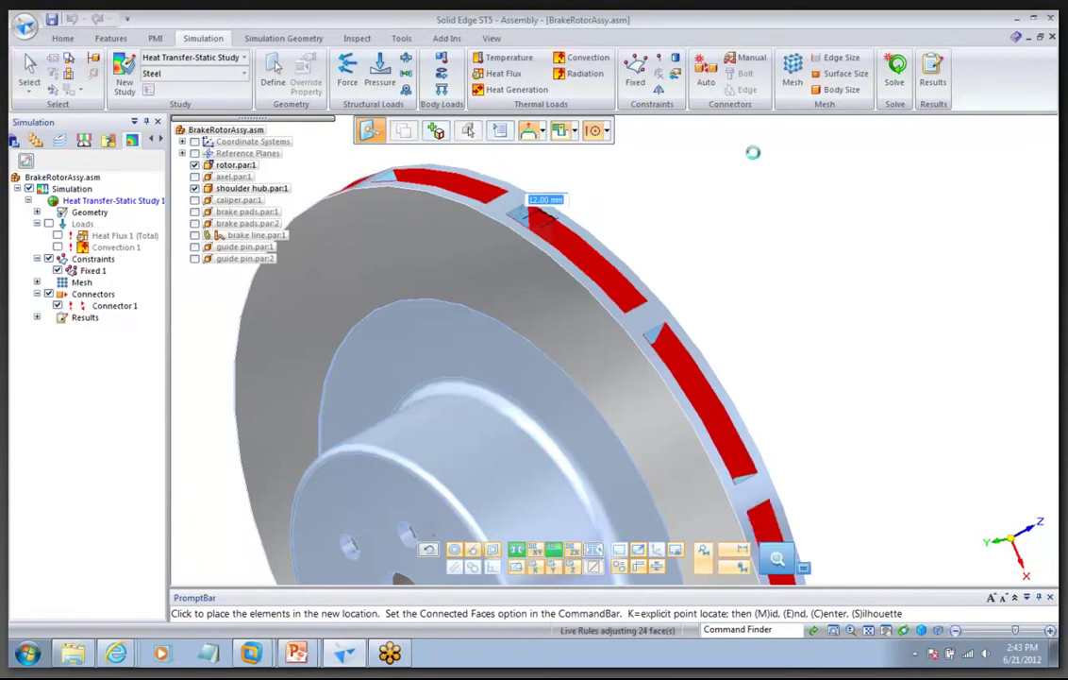
key("Return")
Reselect the vent slot's end face and rotate it by 12 degrees with the steering wheel
left_click(528, 219)
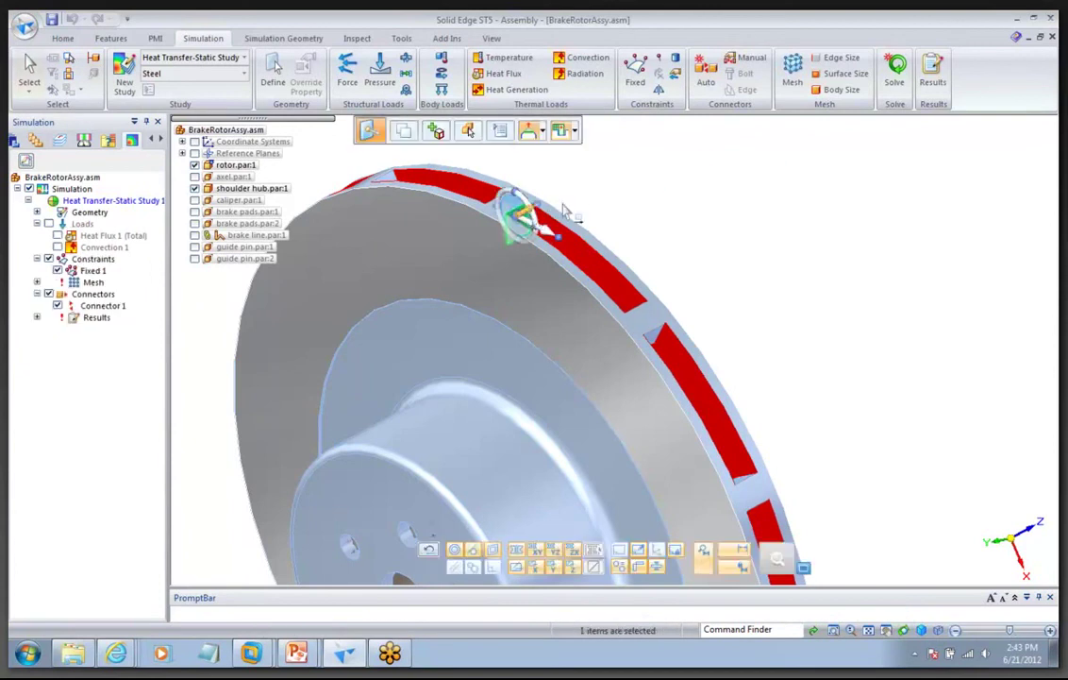
key("Escape")
right_click(527, 219)
left_click(585, 232)
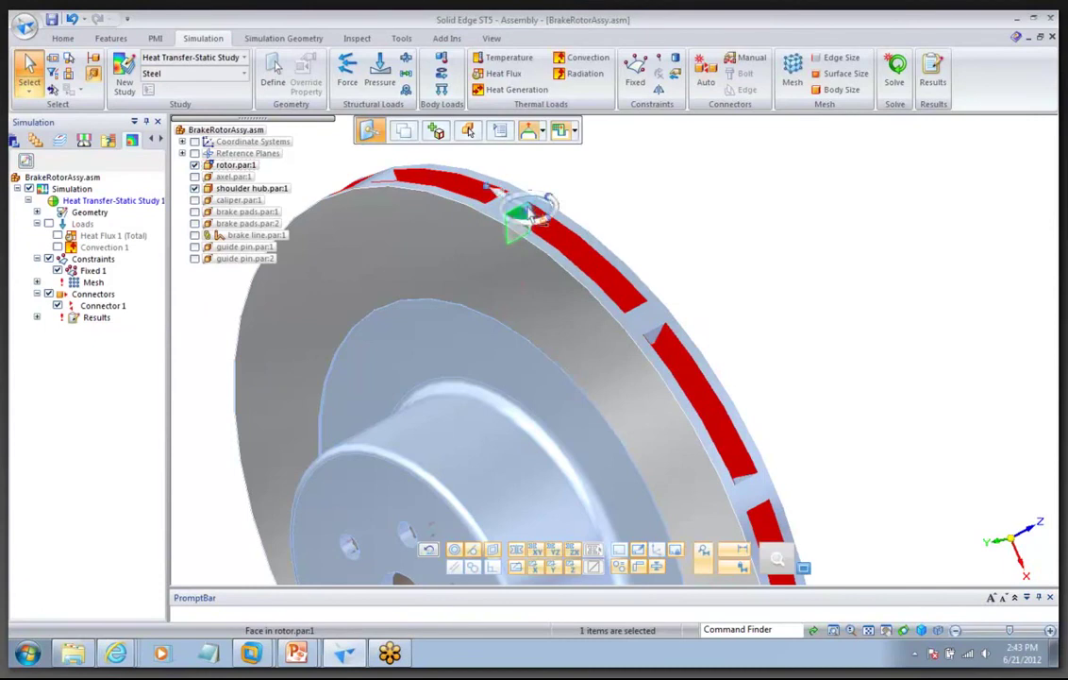
scroll(525, 222, "up", 3)
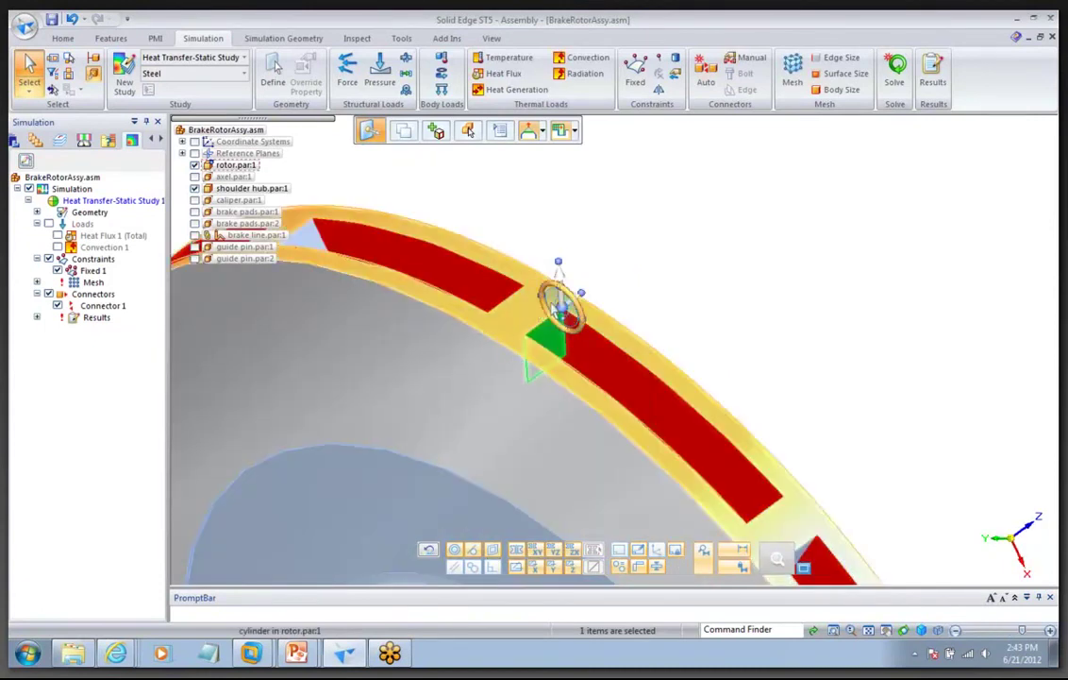
left_click(580, 292)
left_click(572, 324)
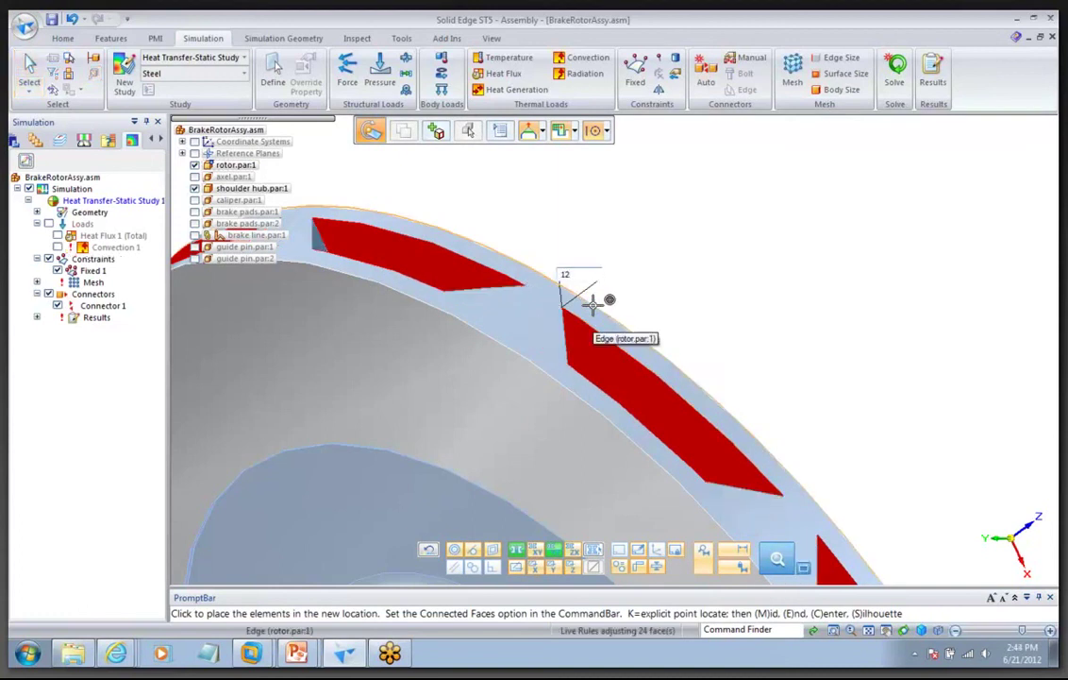
left_click(611, 302)
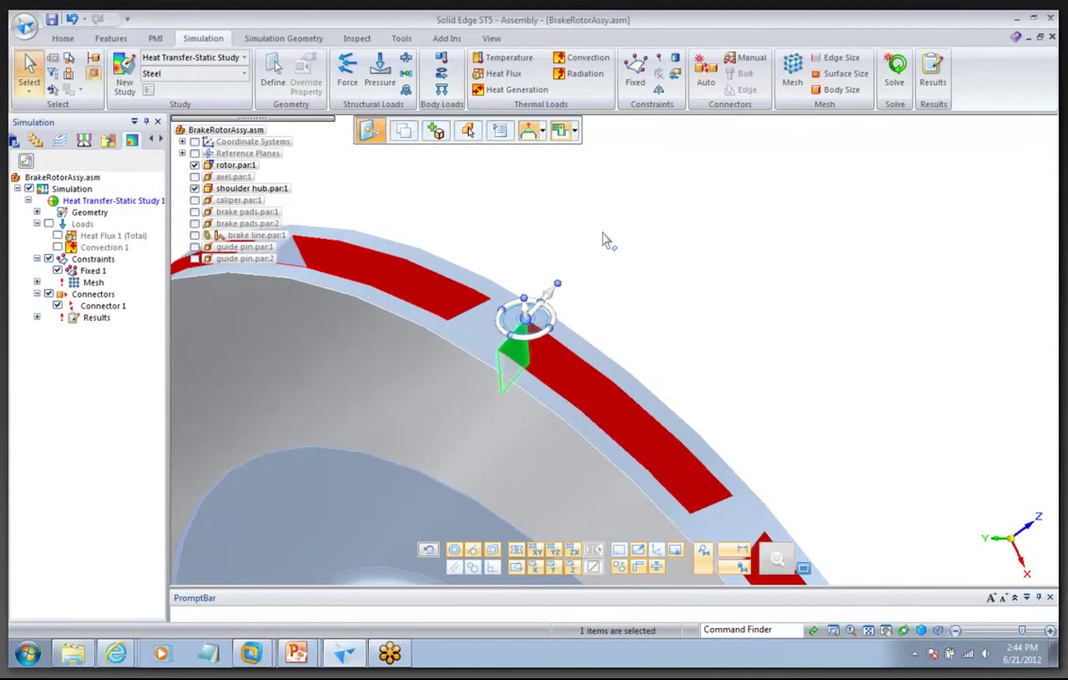
Select the vent slot's inner face, set the slot width dimension to 8.75 mm and clear the selection
middle_click_drag(607, 239, 461, 280)
left_click(460, 280)
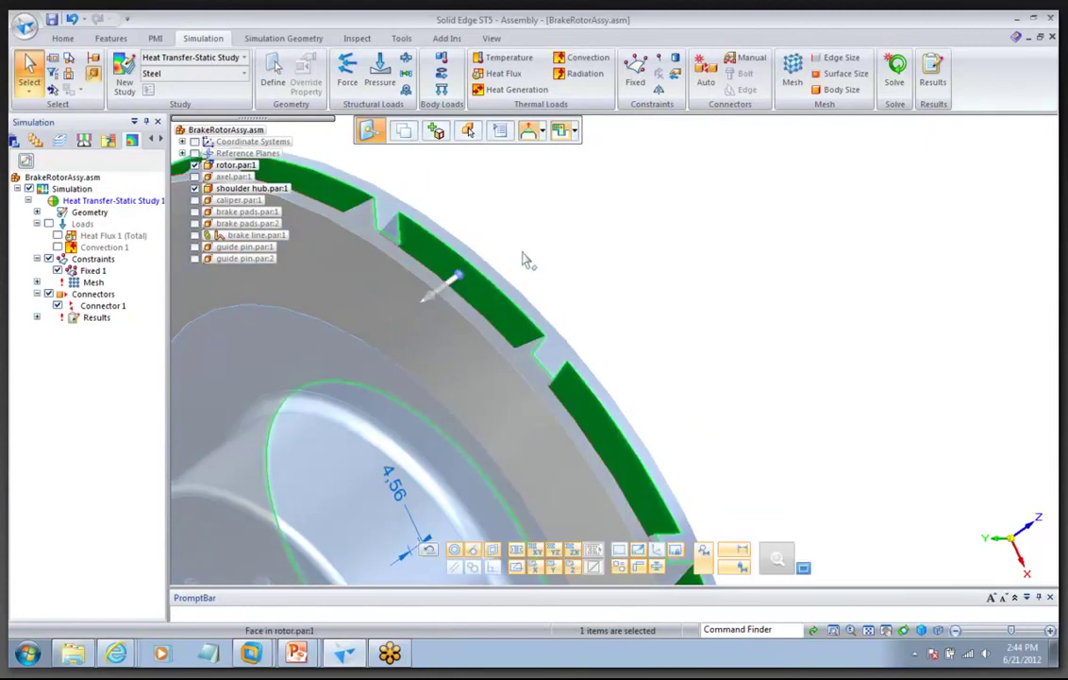
middle_click_drag(522, 253, 529, 266)
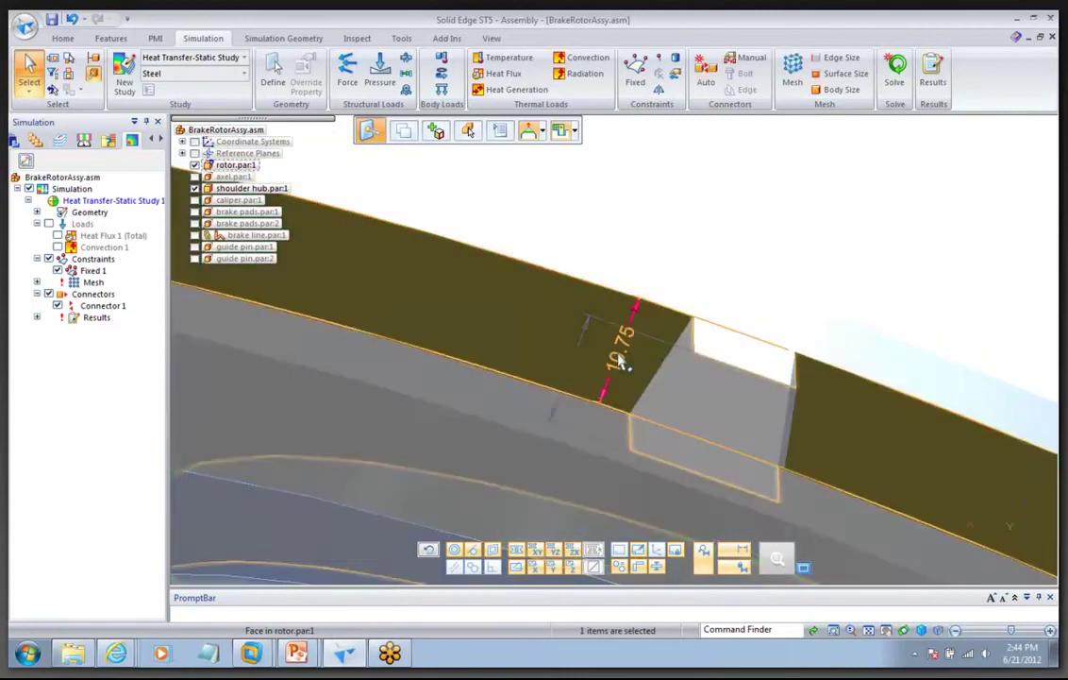
left_click(621, 361)
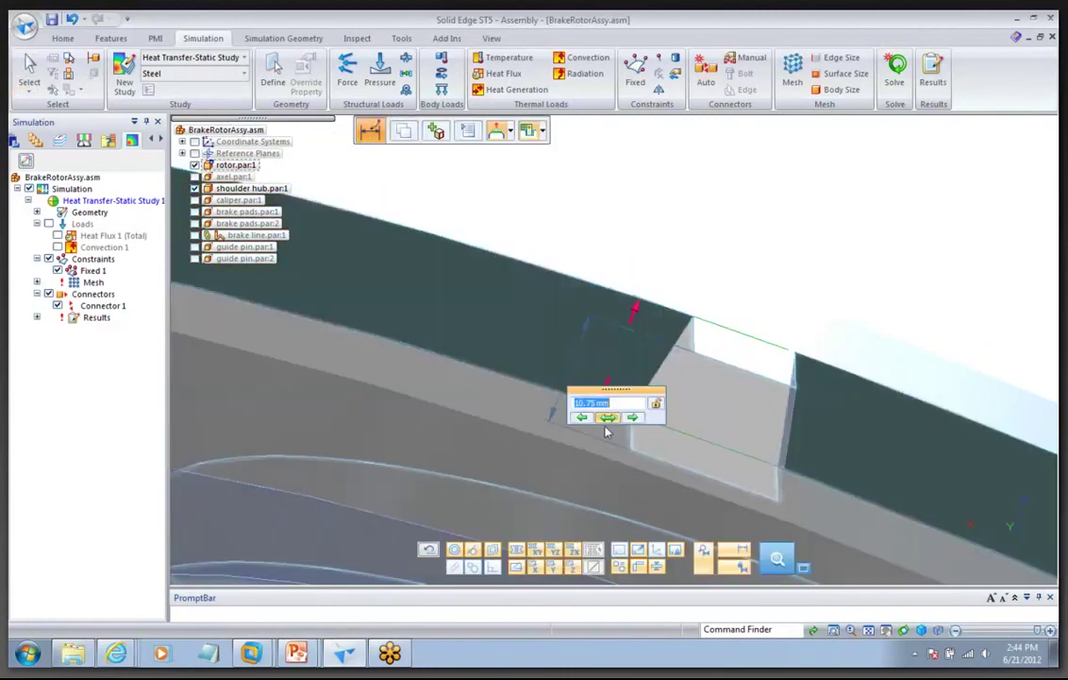
type("8.75")
key("Return")
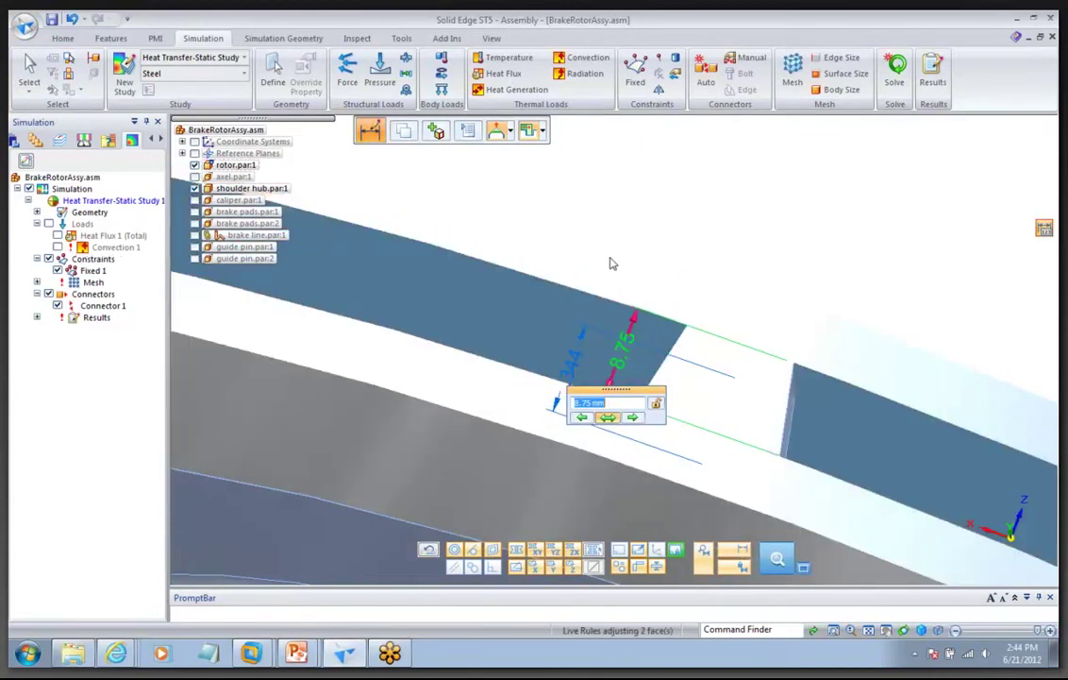
key("Escape")
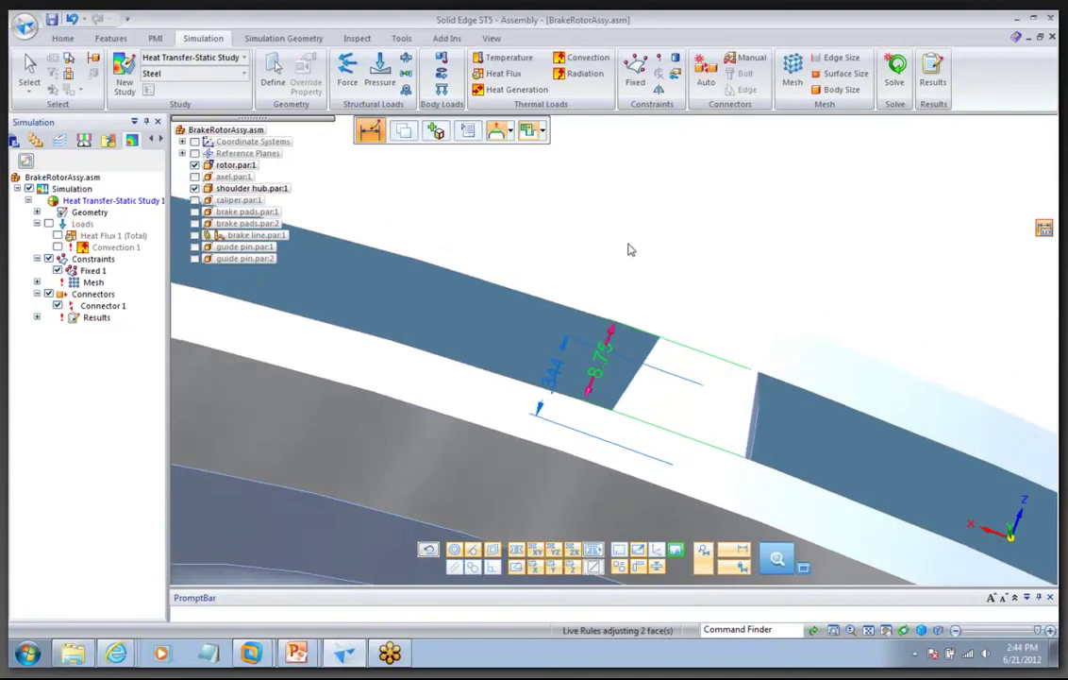
scroll(611, 258, "down", 2)
left_click(645, 236)
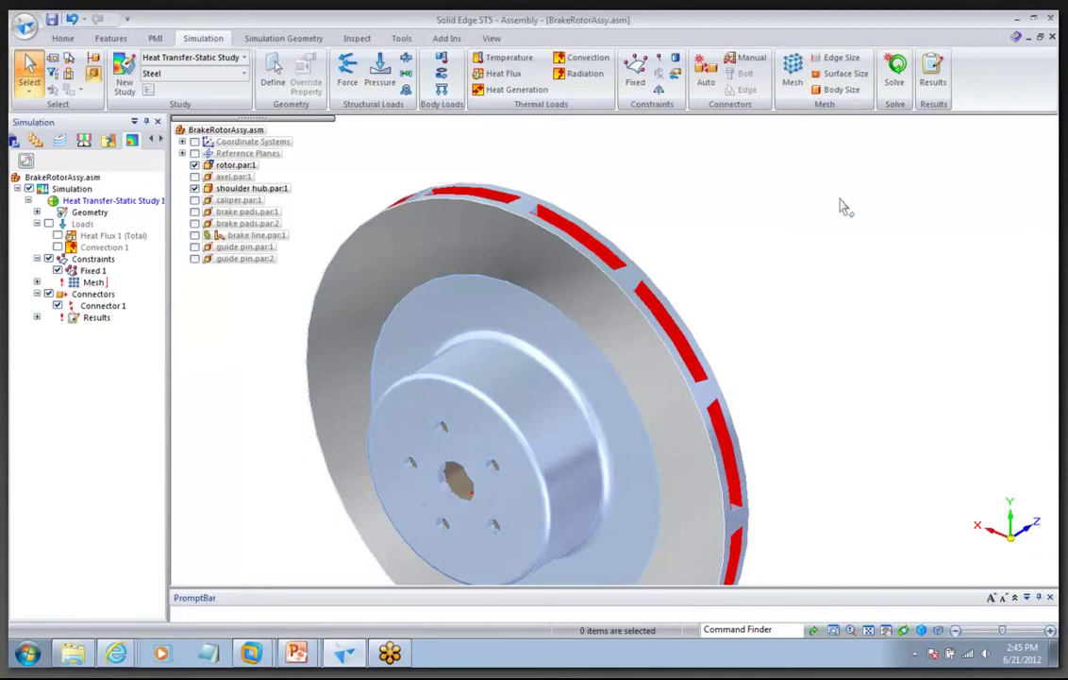
Switch to Windows Explorer and open BrakeRotorAssy.asm from the 3_thermal_change folder
left_click(73, 653)
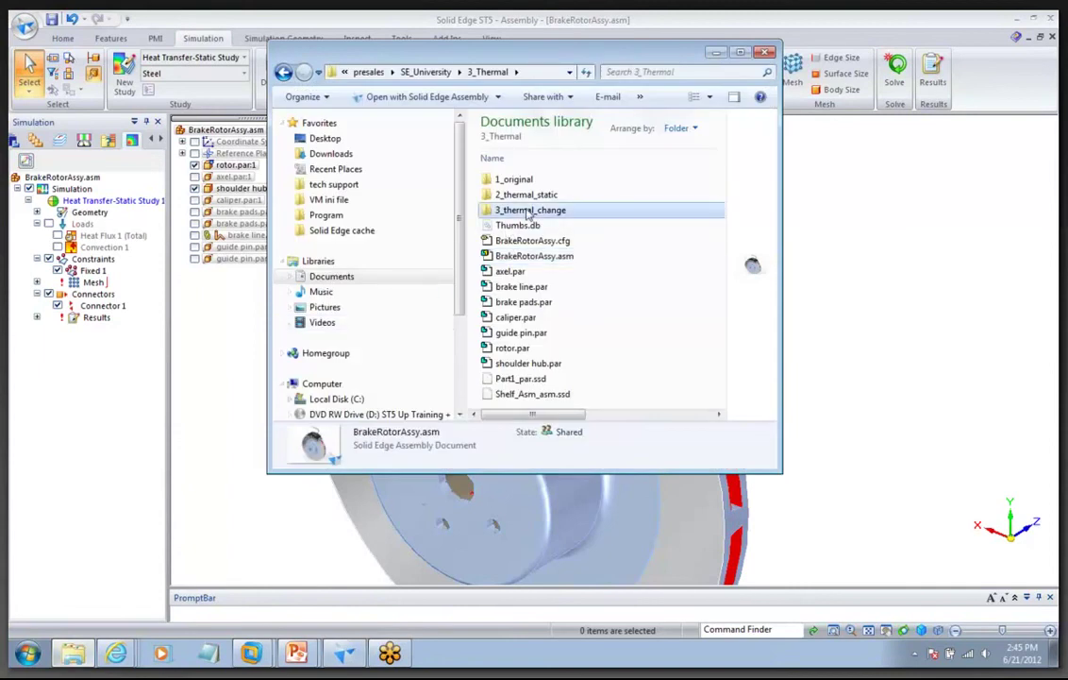
double_click(528, 211)
double_click(521, 212)
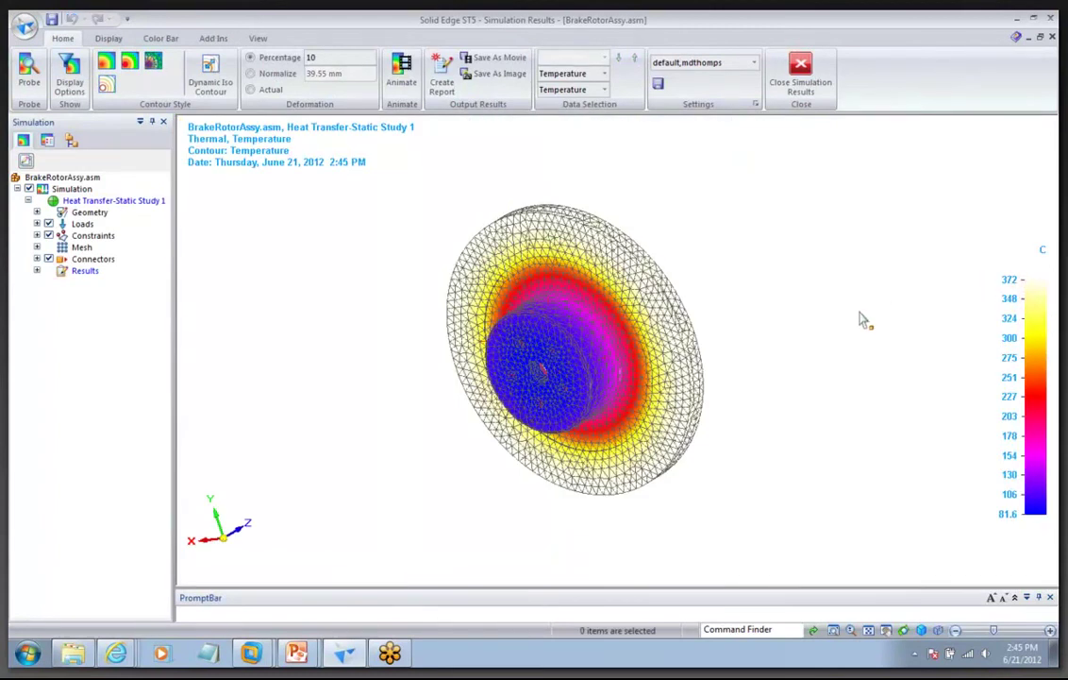
Hide the loads, constraints and connectors in the rotor's temperature results
scroll(812, 306, "up", 3)
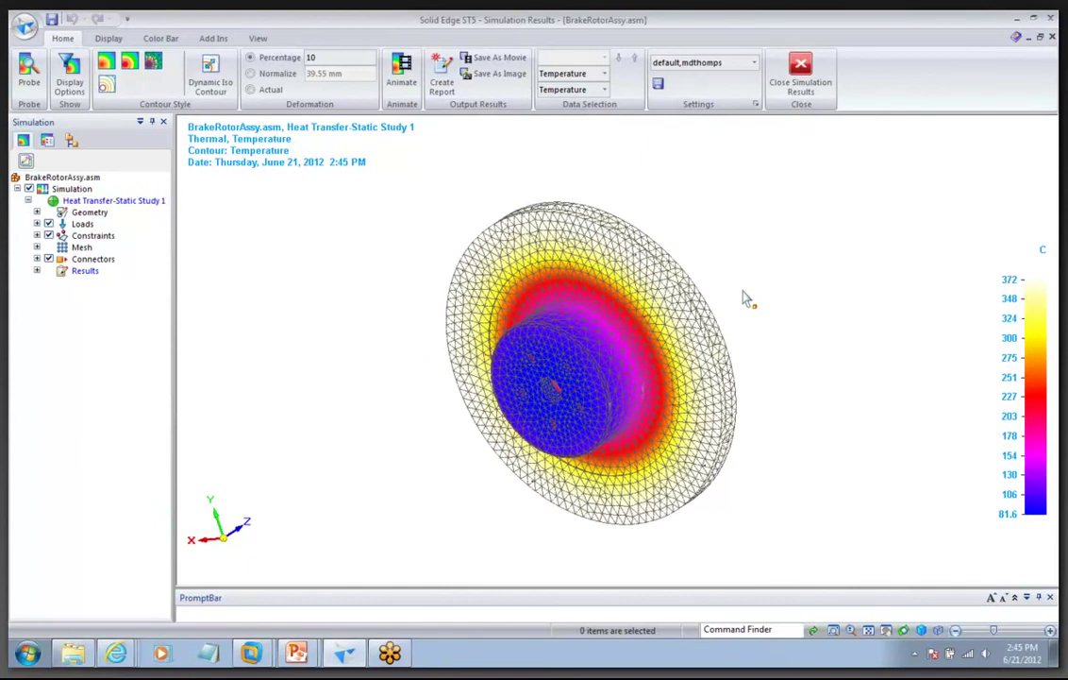
left_click(49, 223)
left_click(49, 235)
left_click(49, 259)
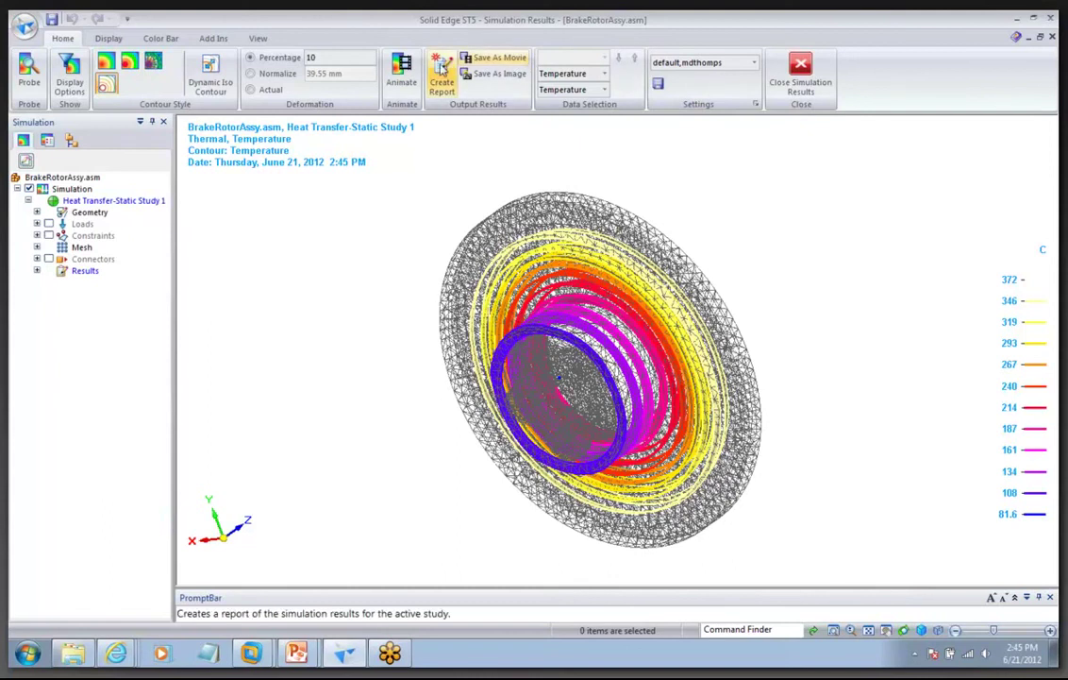
Set the color bar of the temperature line contours to 24 levels
left_click(109, 39)
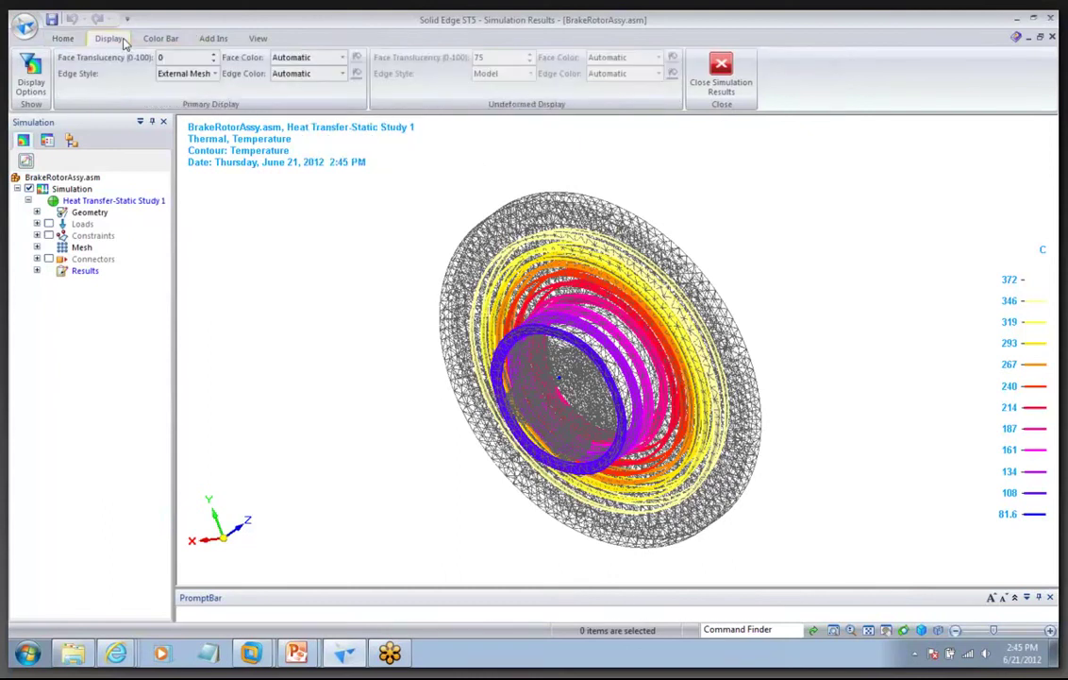
left_click(157, 39)
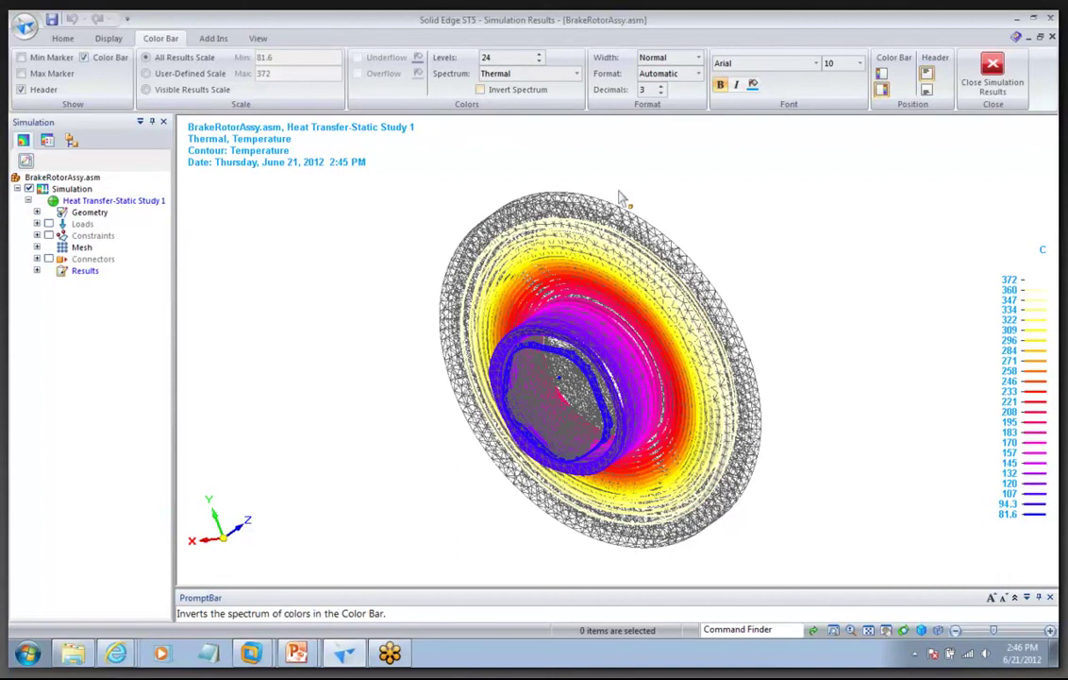
Start a dynamic iso contour of the rotor's temperature and step it towards higher values
left_click(72, 40)
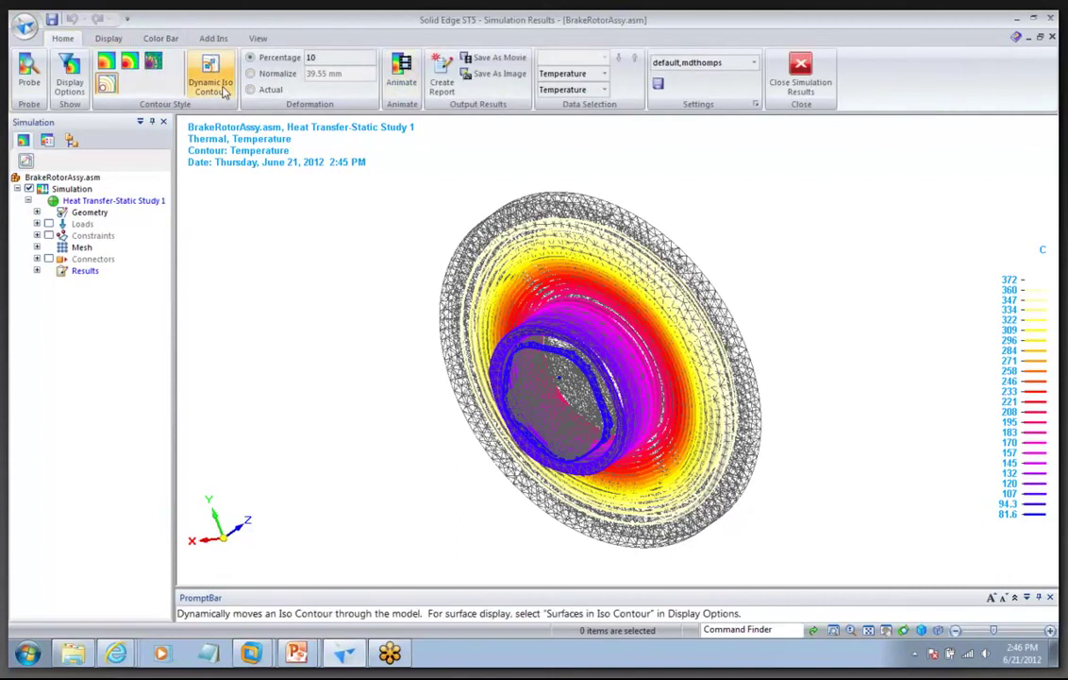
left_click(210, 74)
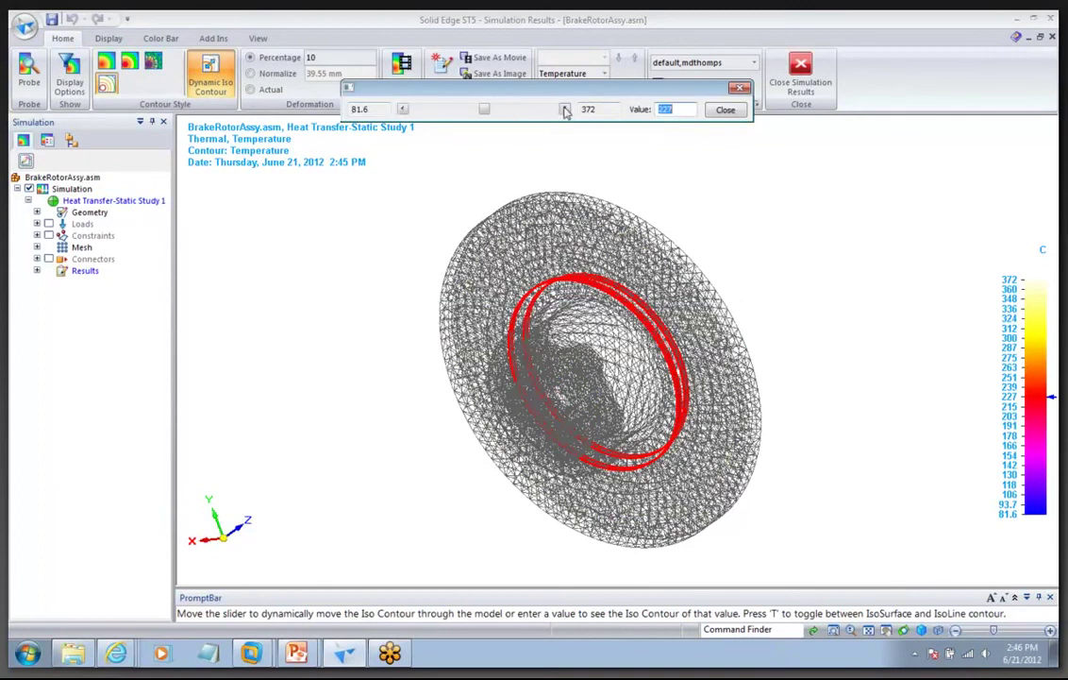
left_click(564, 110)
left_click(565, 112)
left_click(564, 111)
left_click(564, 110)
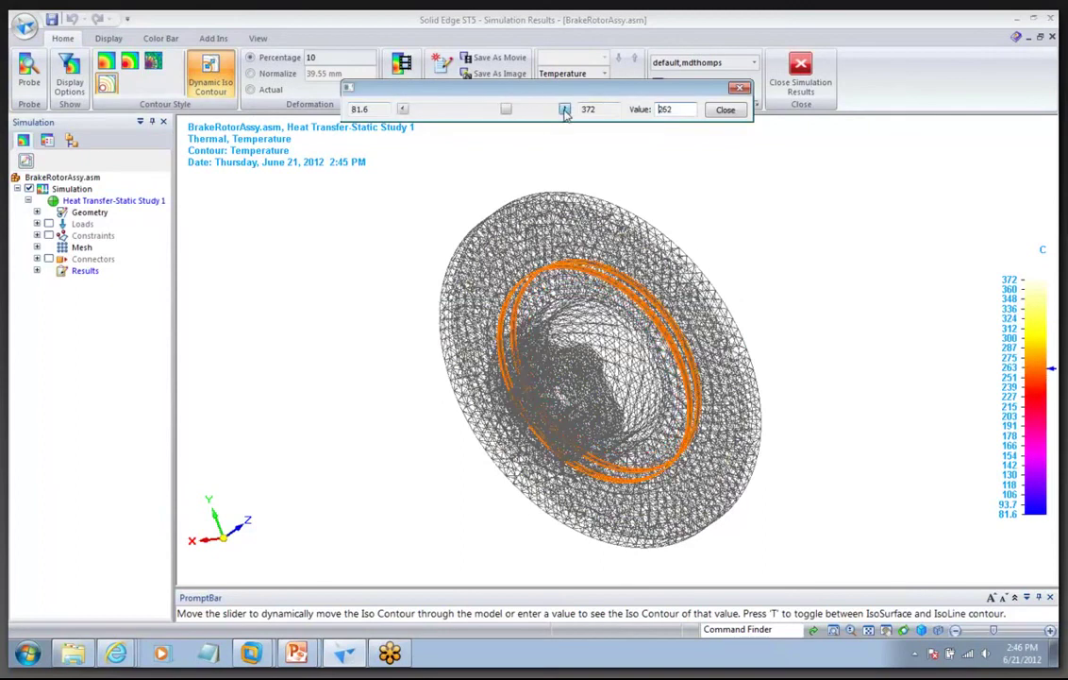
Set the dynamic iso contour's value to 200 and close its dialog
left_click_drag(670, 110, 635, 106)
type("200")
key("Return")
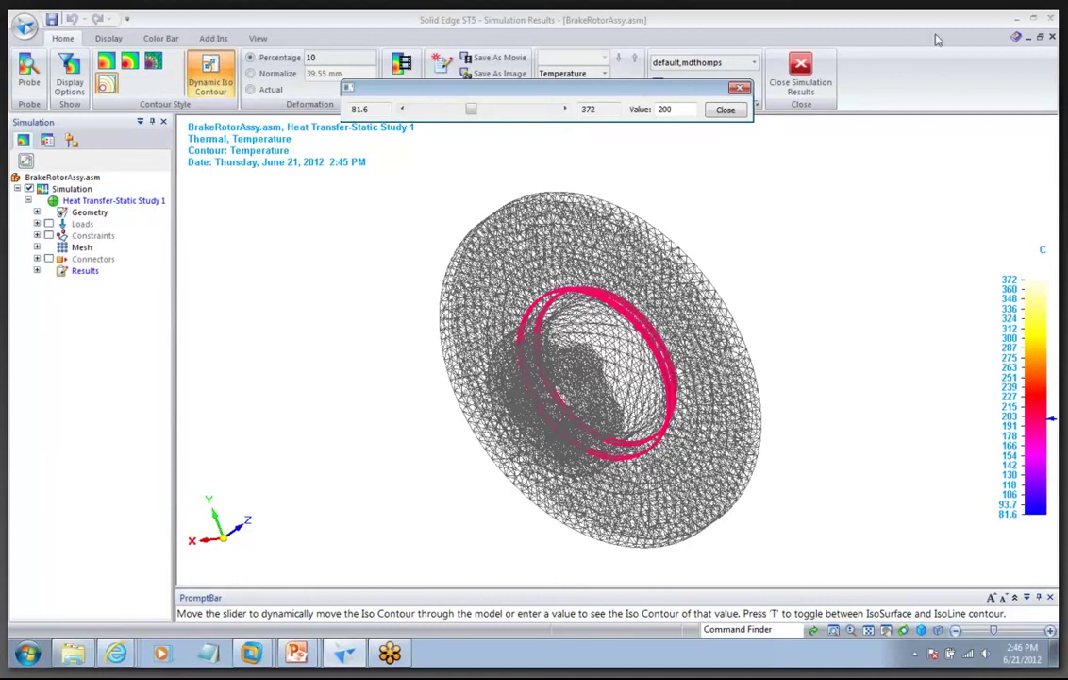
left_click(725, 110)
Switch to the PowerPoint slide show and advance to the next slide
key("alt+Tab")
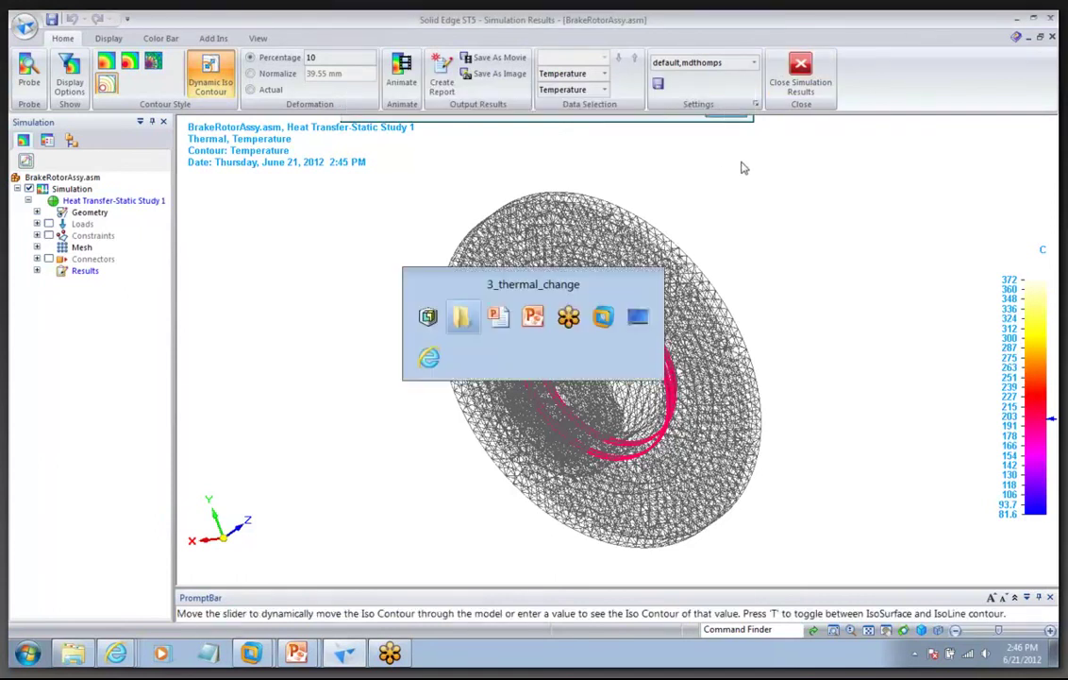
key("alt+Tab")
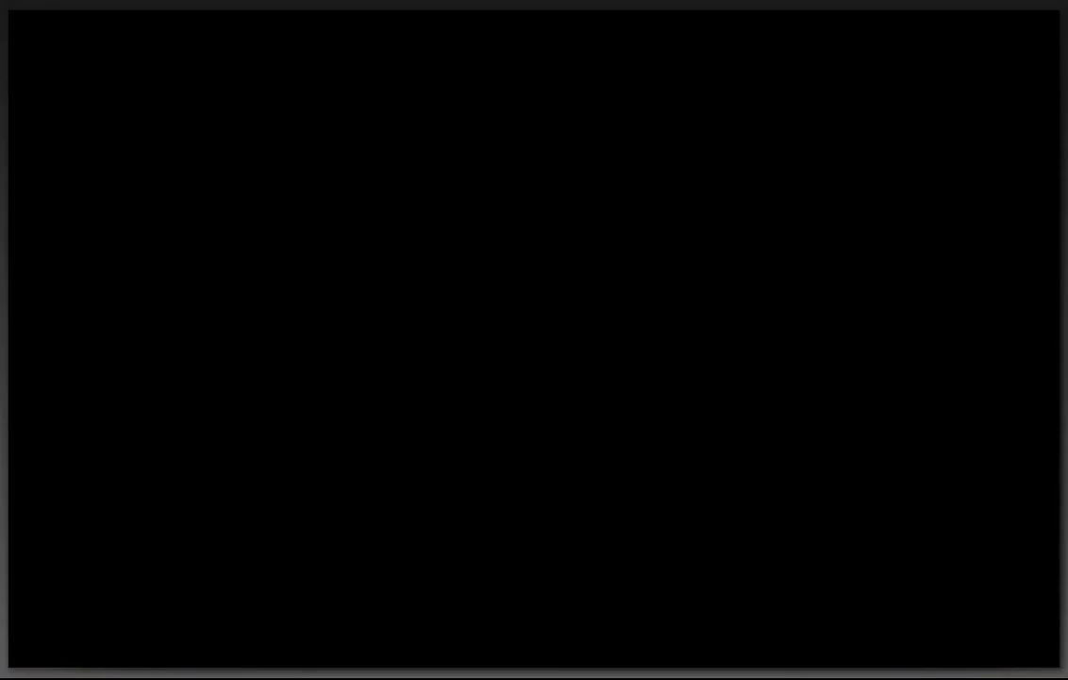
key("Right")
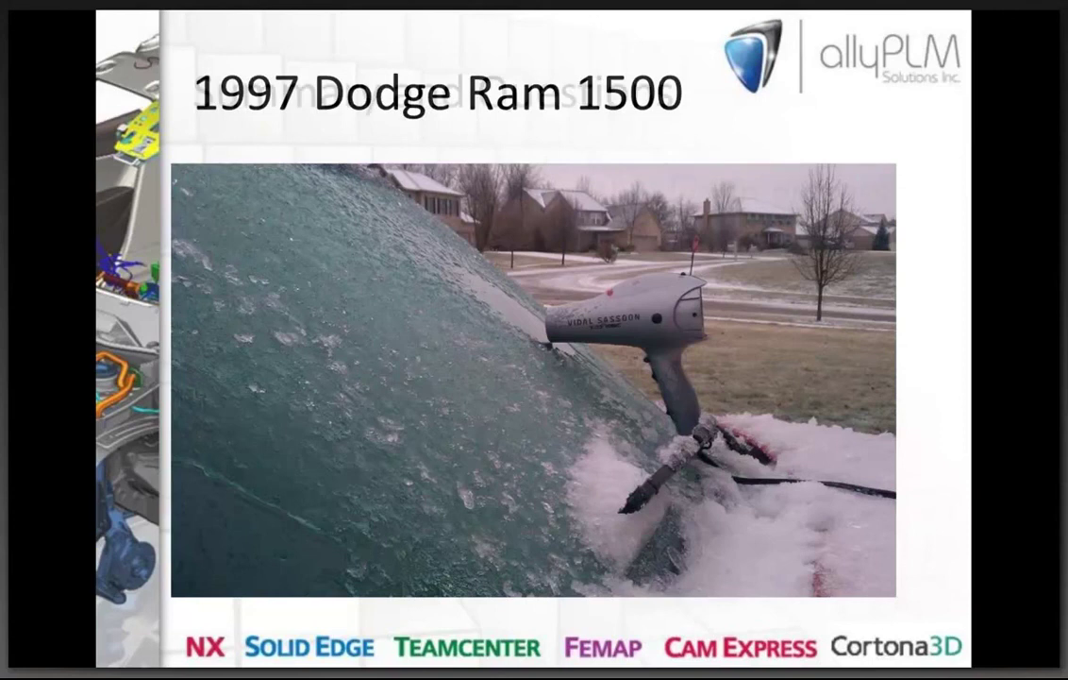